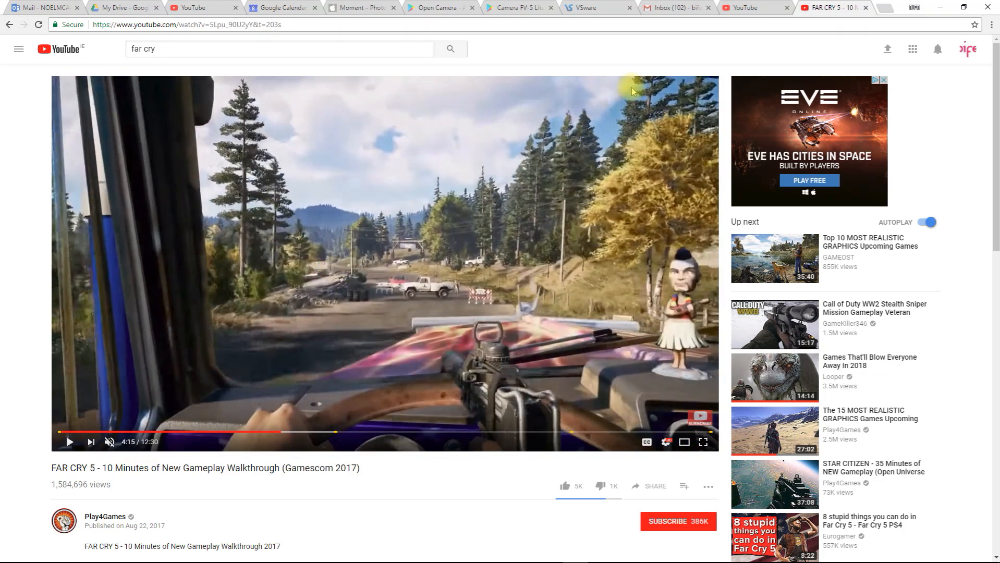
Step: Minimize the browser and reposition the Unity project launcher window on the desktop
{"action": "left_click", "coordinate": [942, 5]}
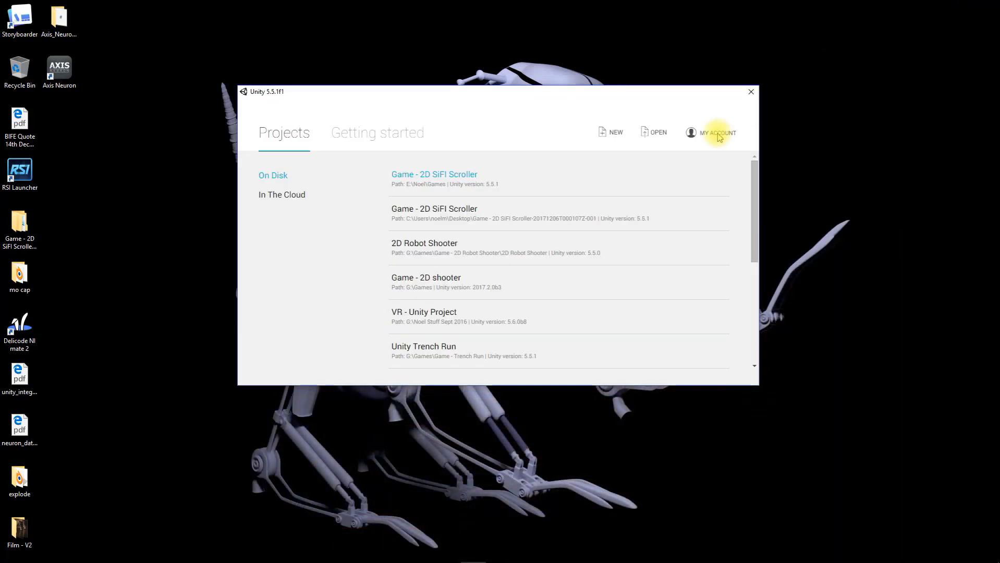
{"action": "left_click_drag", "start_coordinate": [565, 90], "coordinate": [551, 129]}
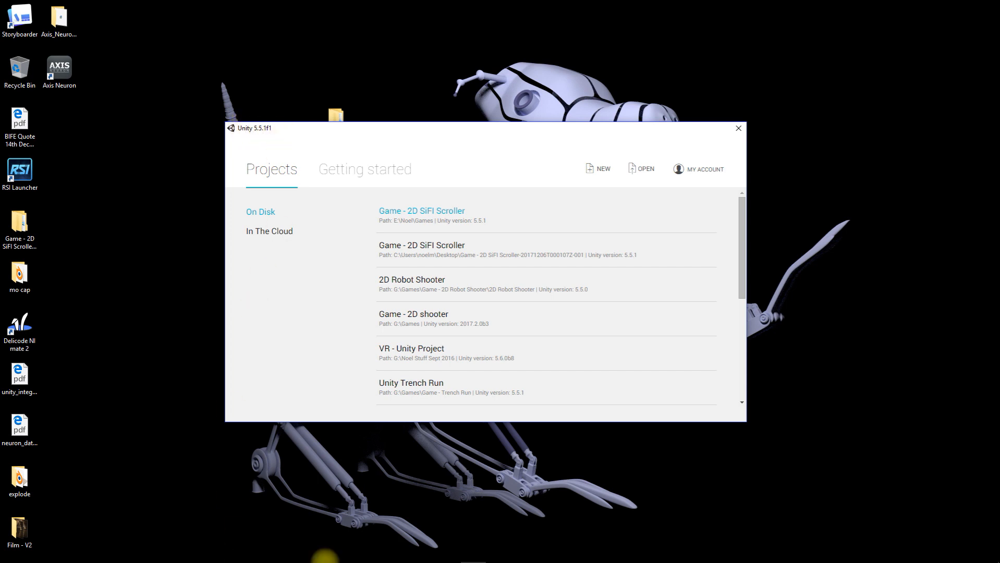
Step: Search for unity in a new browser tab, look over the Unity website's home page, and leave the browser
{"action": "mouse_move", "coordinate": [489, 545]}
{"action": "left_click", "coordinate": [577, 548]}
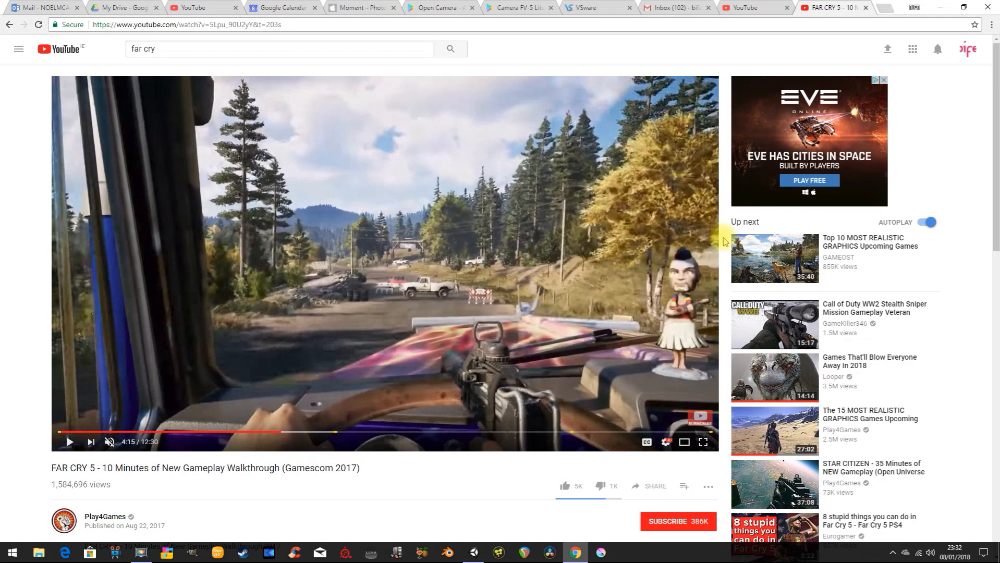
{"action": "left_click", "coordinate": [884, 7]}
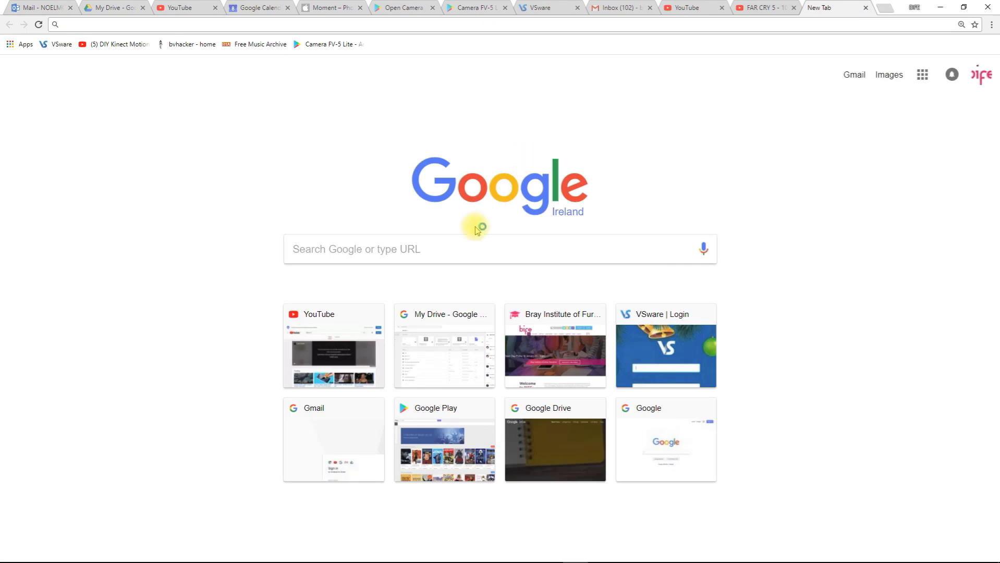
{"action": "type", "text": "u"}
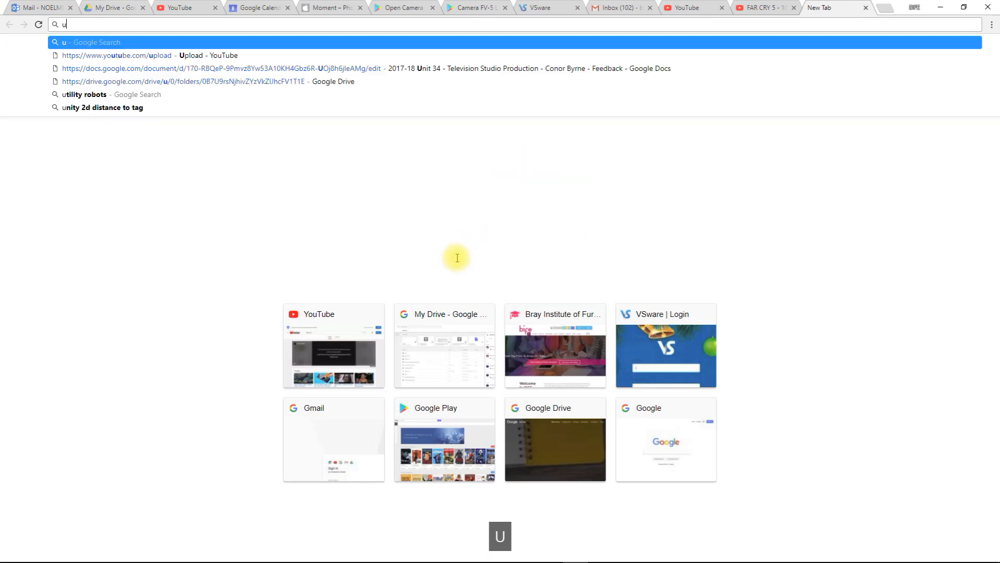
{"action": "type", "text": "nity"}
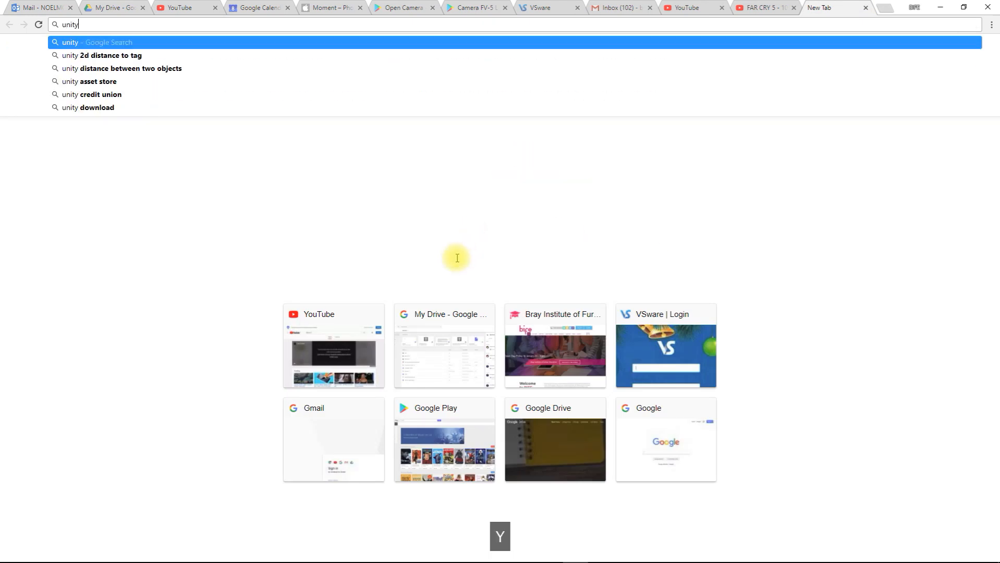
{"action": "key", "text": "Return"}
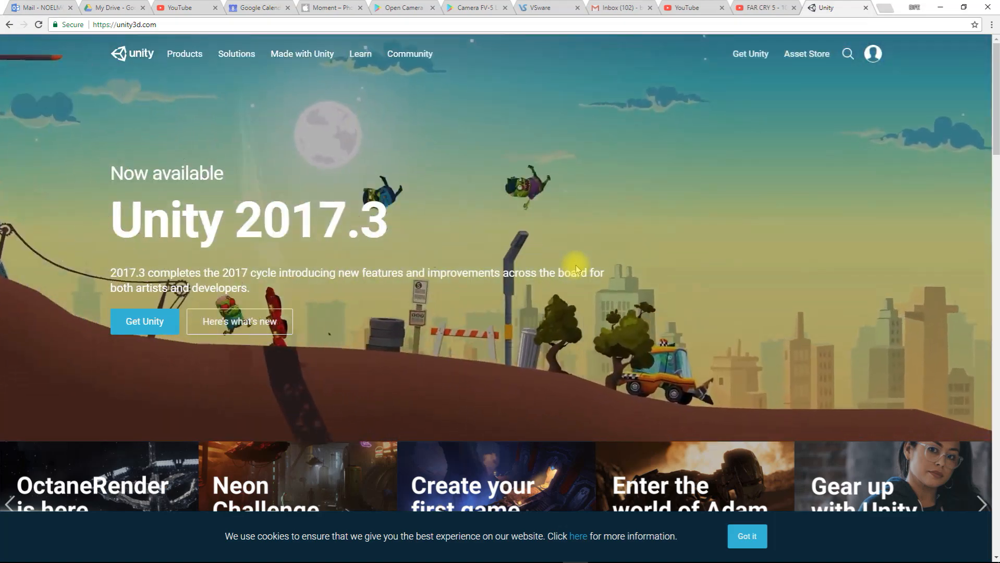
{"action": "scroll", "coordinate": [572, 271], "scroll_direction": "down", "scroll_amount": 3}
{"action": "scroll", "coordinate": [572, 271], "scroll_direction": "up", "scroll_amount": 3}
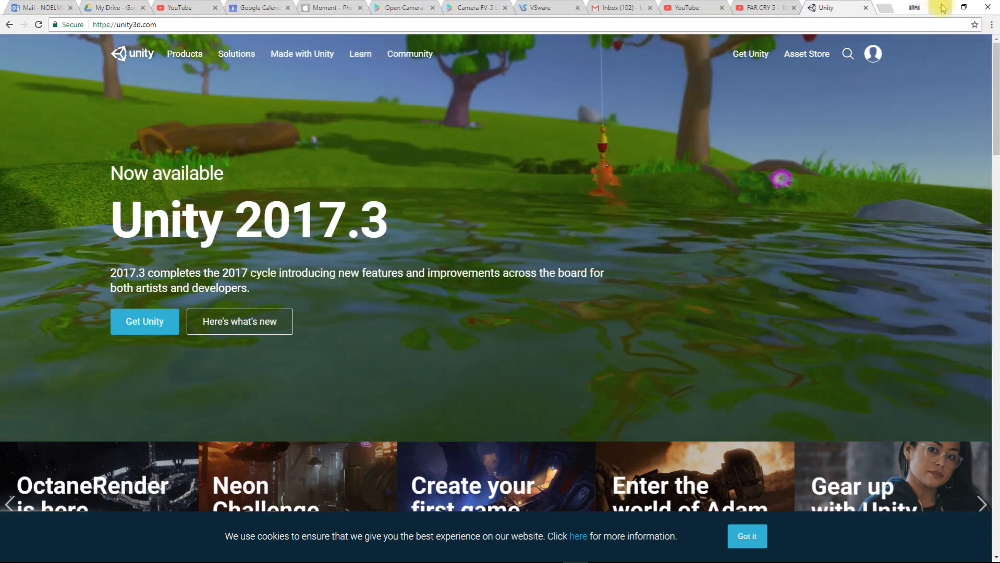
{"action": "left_click", "coordinate": [987, 7]}
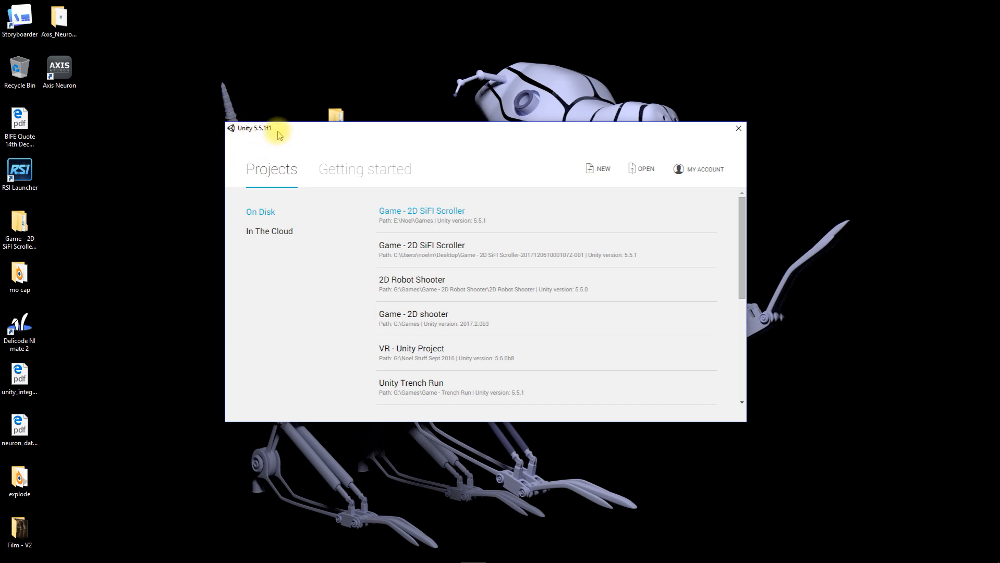
Step: Create a new 3D Unity project named F Cry and dismiss the editor update notice
{"action": "left_click", "coordinate": [600, 172]}
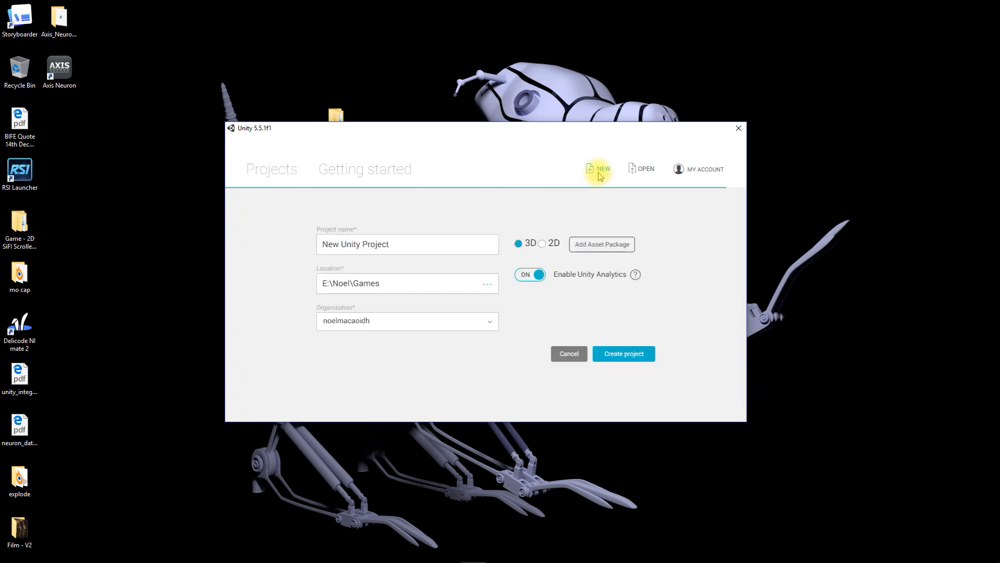
{"action": "left_click_drag", "start_coordinate": [408, 242], "coordinate": [197, 260]}
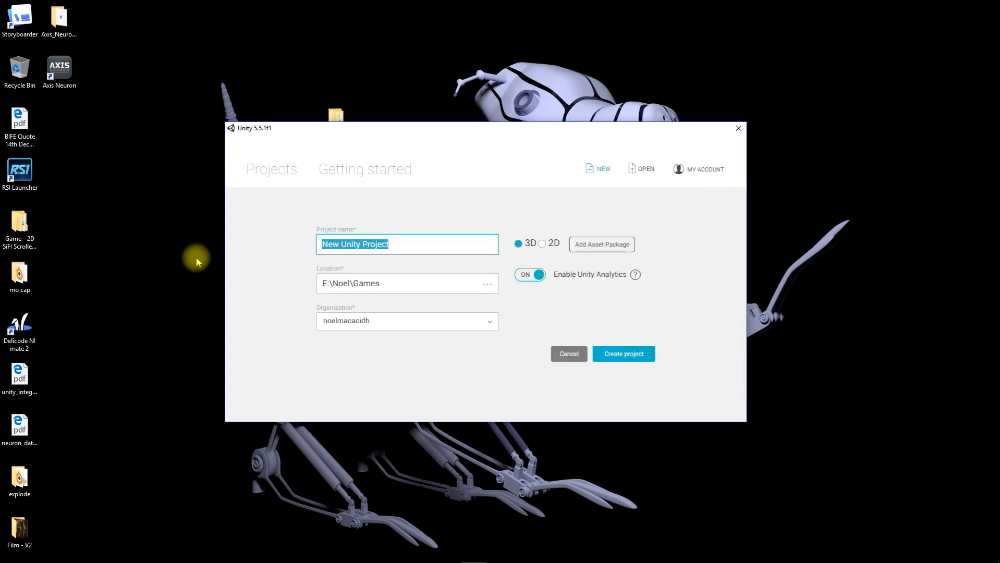
{"action": "type", "text": "F Cry"}
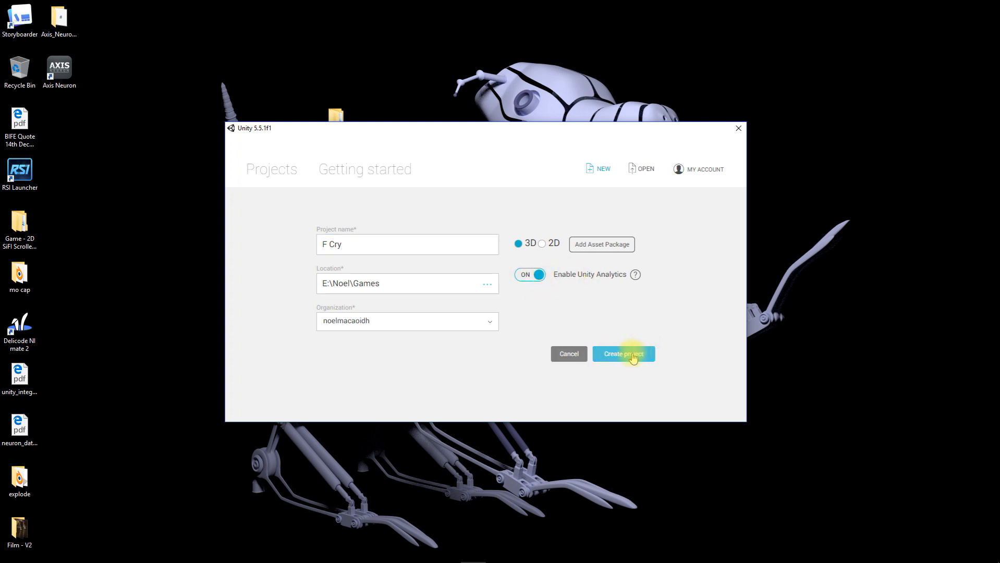
{"action": "left_click", "coordinate": [633, 355]}
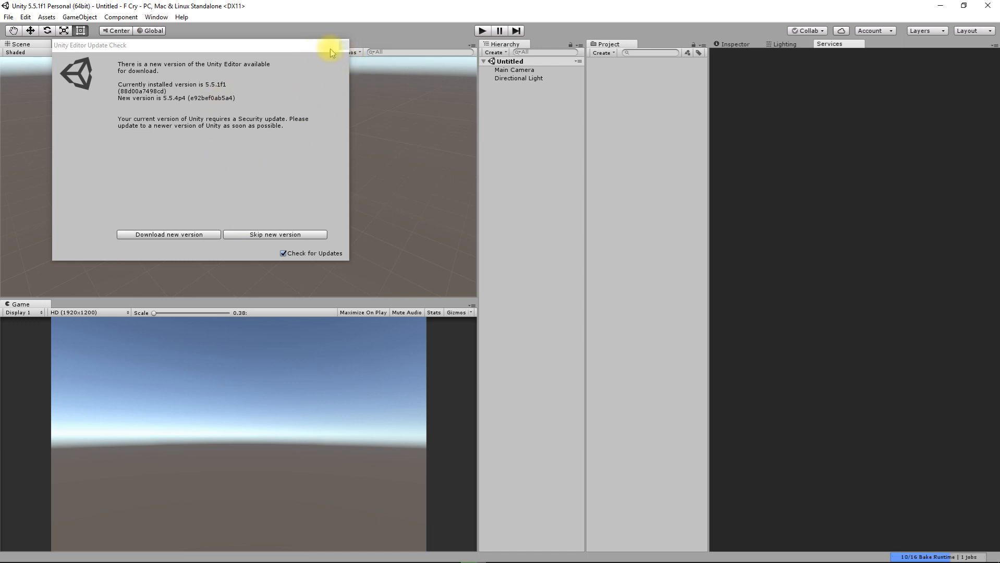
{"action": "left_click", "coordinate": [340, 46]}
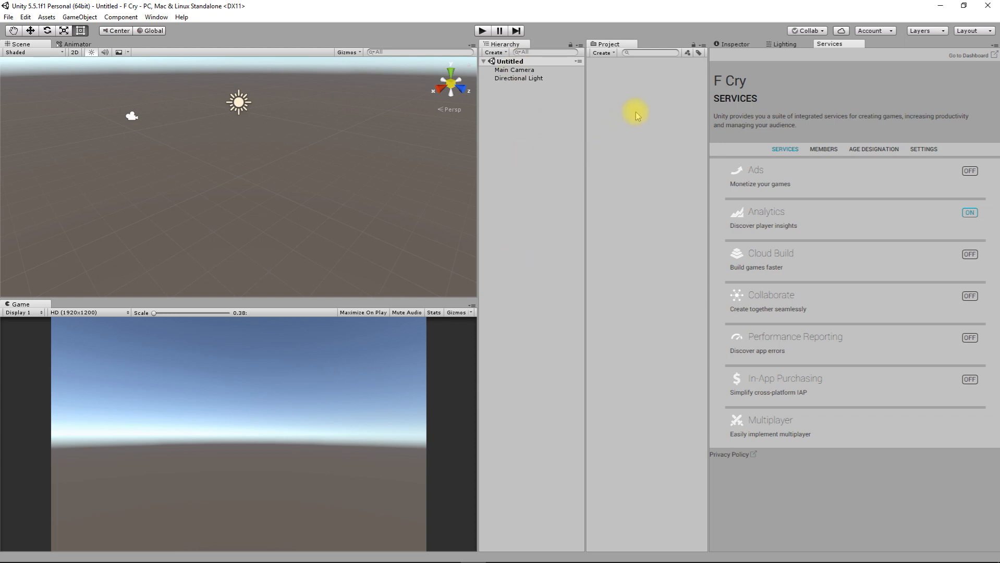
Step: Inspect the Main Camera, try Solid Color for its Clear Flags, and restore Skybox
{"action": "left_click", "coordinate": [732, 44]}
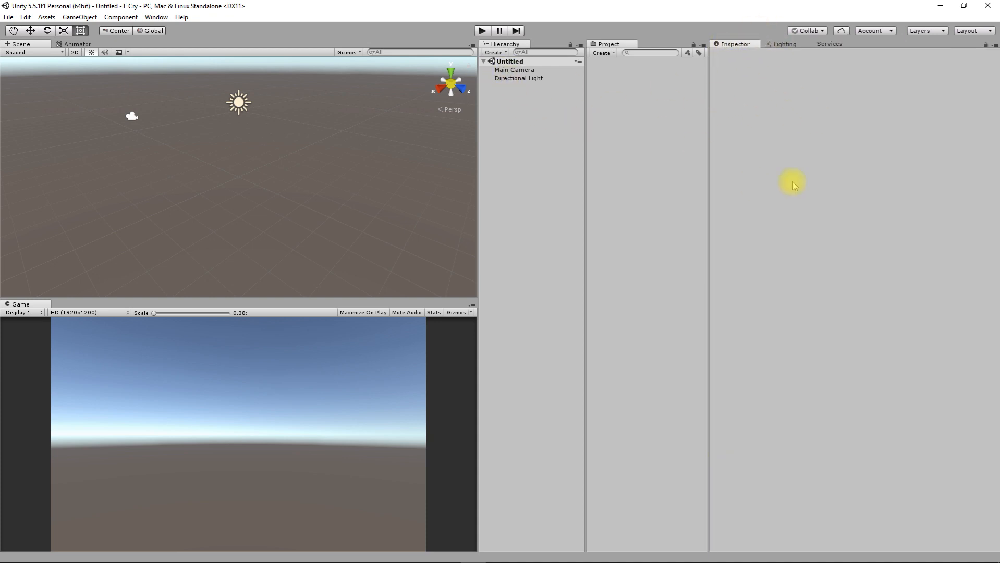
{"action": "left_click", "coordinate": [497, 71]}
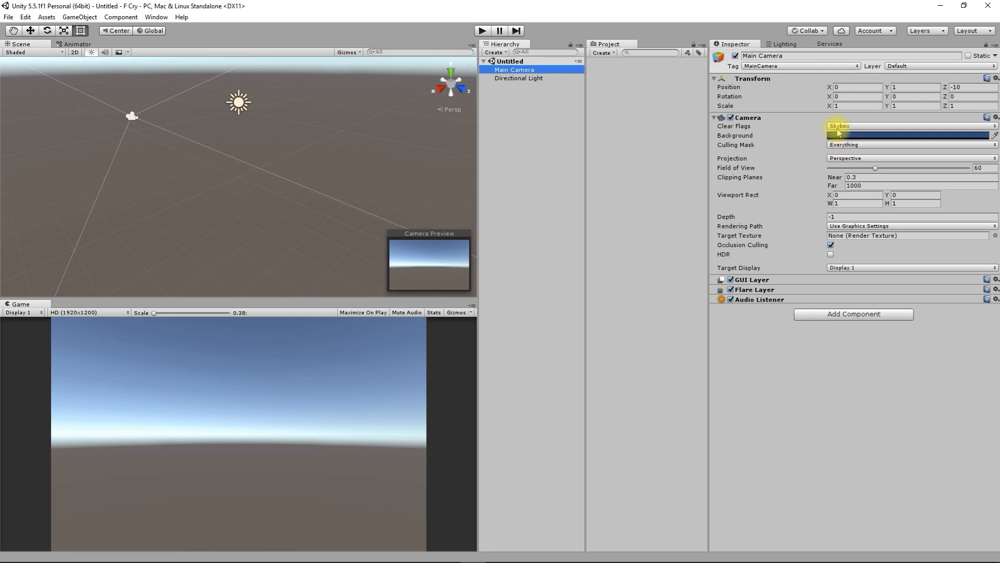
{"action": "left_click", "coordinate": [838, 128]}
{"action": "left_click", "coordinate": [846, 147]}
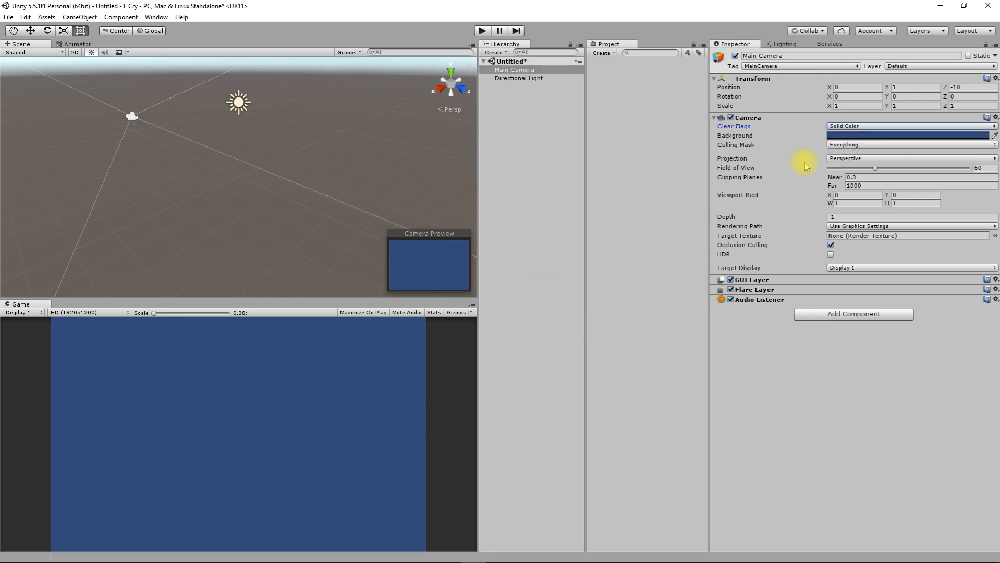
{"action": "left_click", "coordinate": [862, 126]}
{"action": "left_click", "coordinate": [852, 138]}
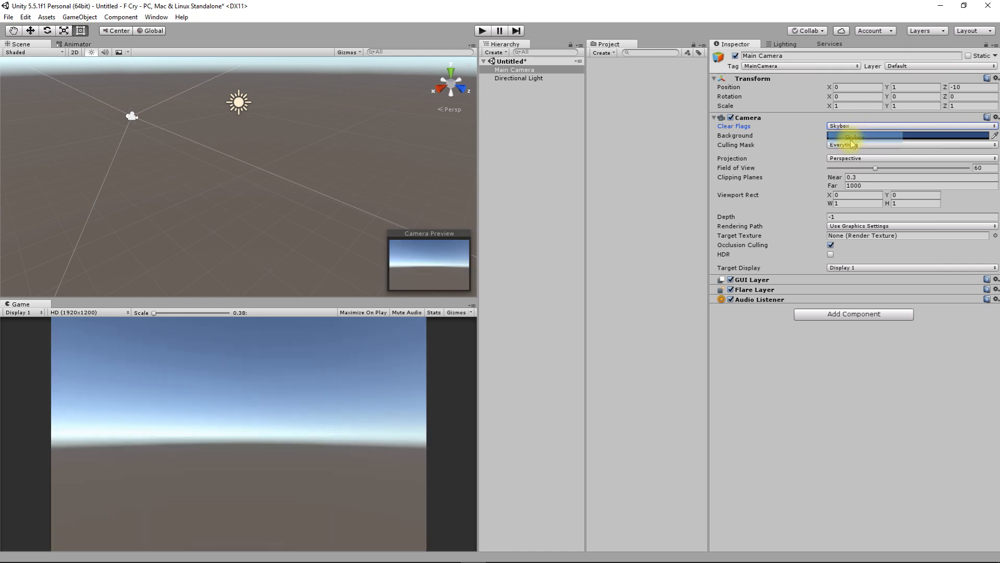
Step: Try the Point and Spot types on the Directional Light and restore its Directional type
{"action": "left_click", "coordinate": [508, 79]}
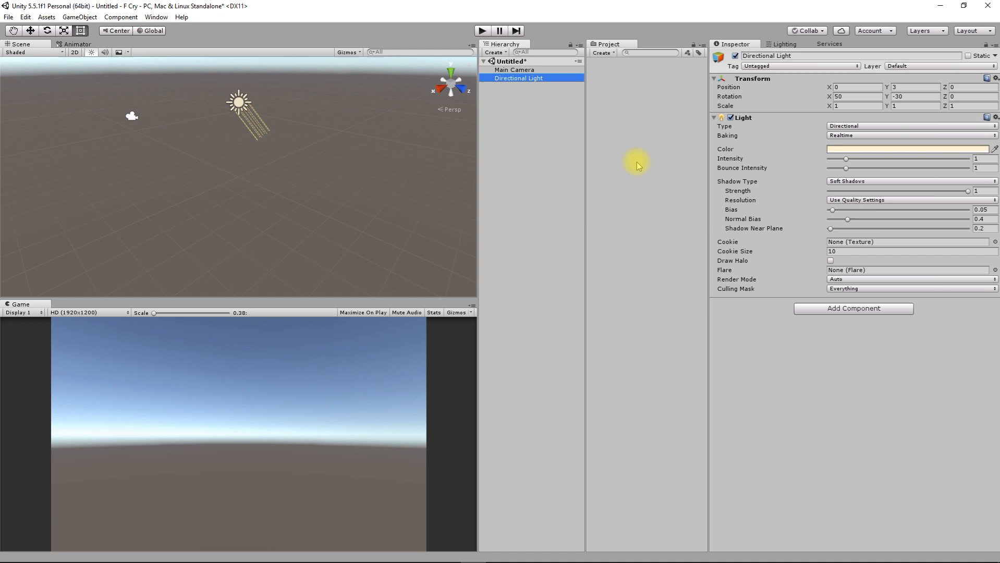
{"action": "left_click", "coordinate": [863, 126]}
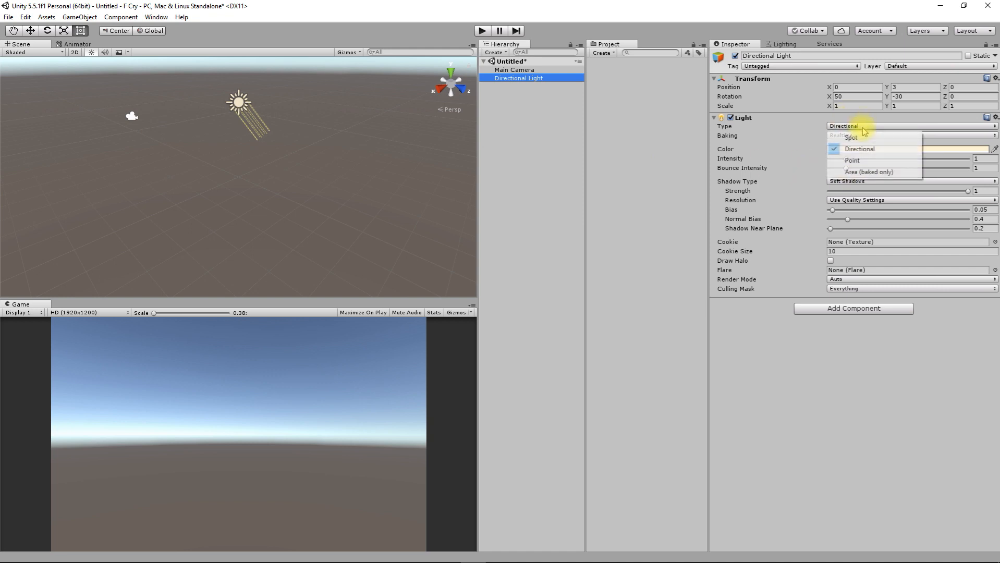
{"action": "left_click", "coordinate": [863, 162]}
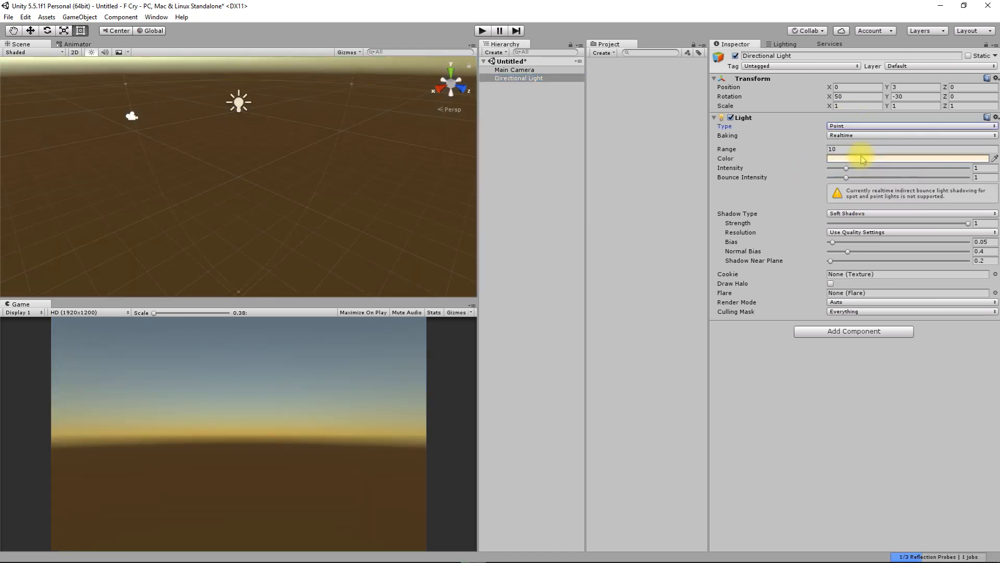
{"action": "left_click", "coordinate": [867, 126]}
{"action": "left_click", "coordinate": [860, 135]}
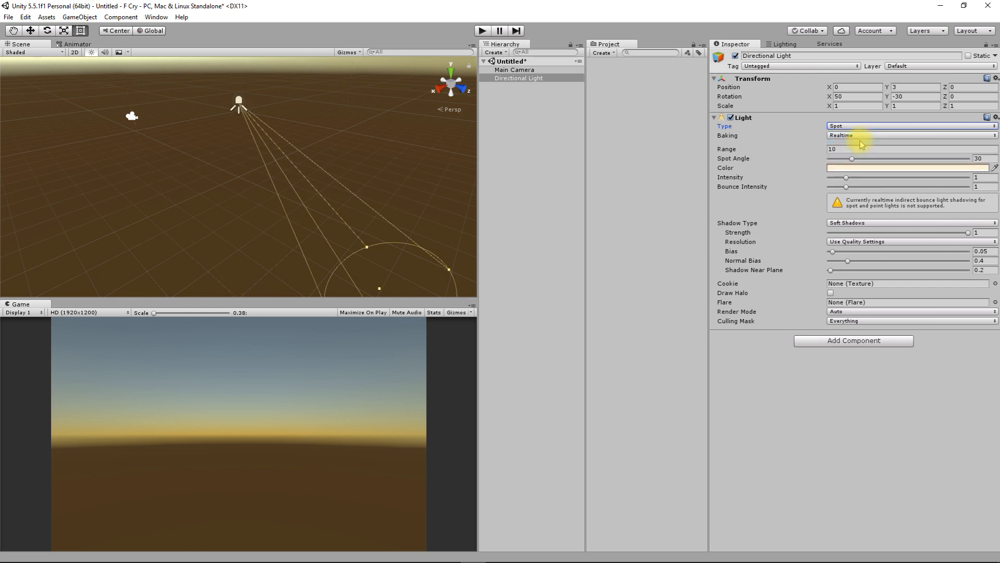
{"action": "left_click", "coordinate": [864, 128]}
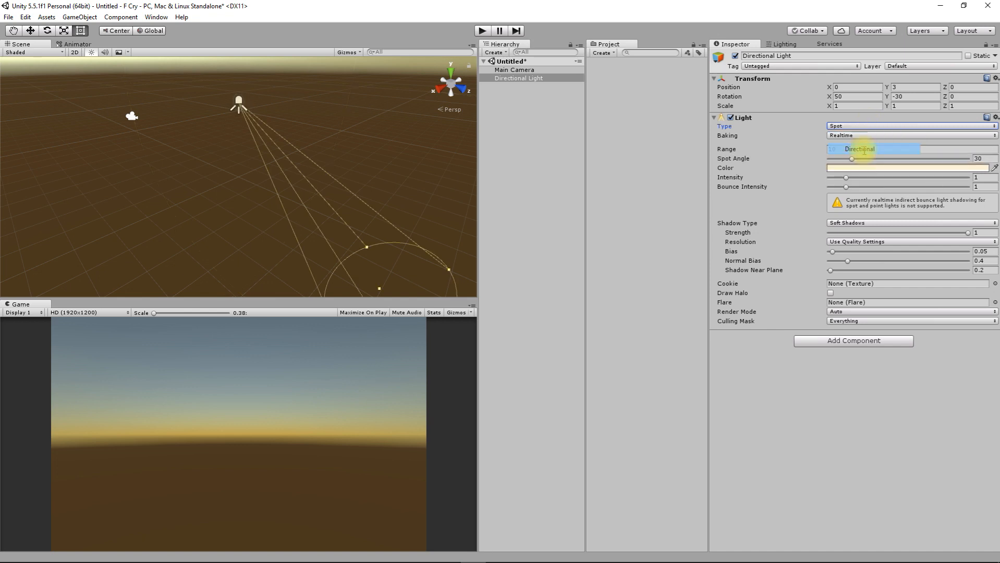
{"action": "left_click", "coordinate": [865, 146]}
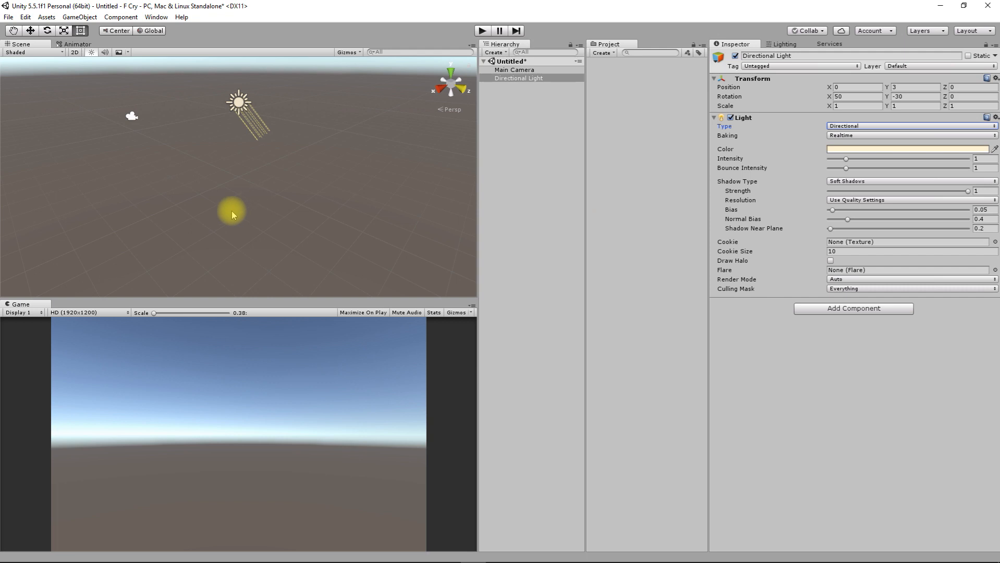
Step: Add a 3D Terrain object to the scene
{"action": "left_click", "coordinate": [68, 18]}
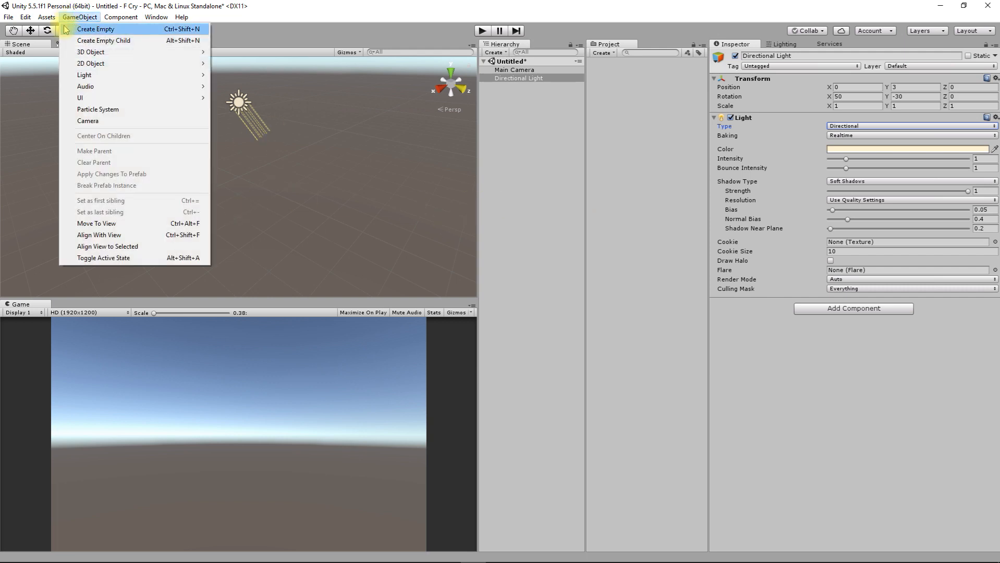
{"action": "mouse_move", "coordinate": [160, 52]}
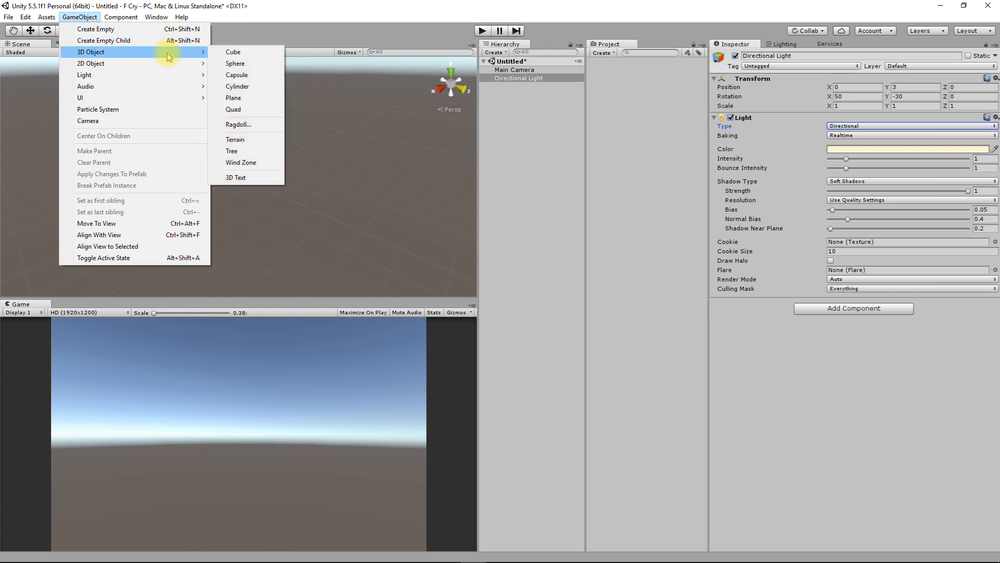
{"action": "left_click", "coordinate": [259, 140]}
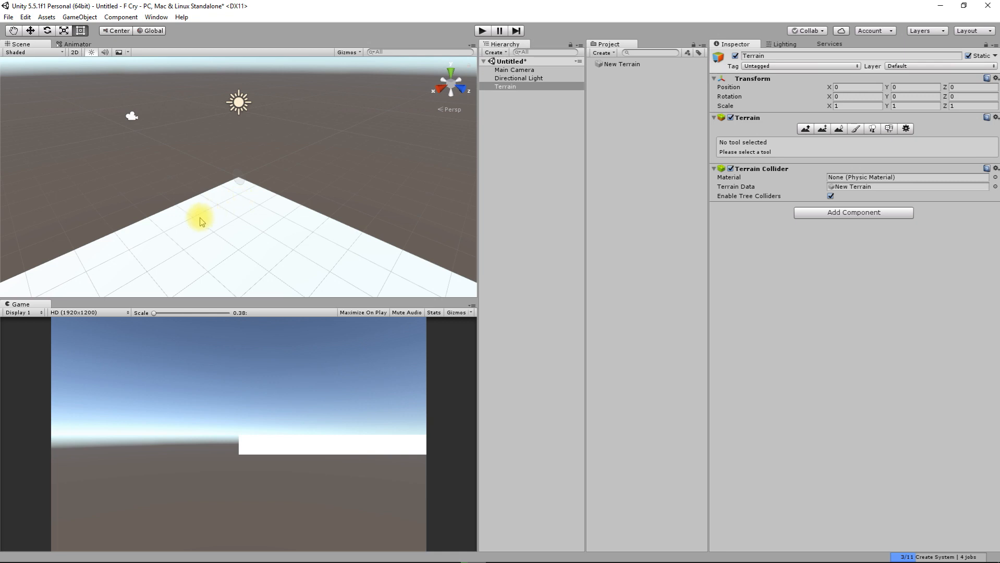
Step: Examine the full extent of the terrain from several angles and distances, and return to the Inspector
{"action": "key", "text": "f"}
{"action": "scroll", "coordinate": [212, 213], "scroll_direction": "down", "scroll_amount": 18}
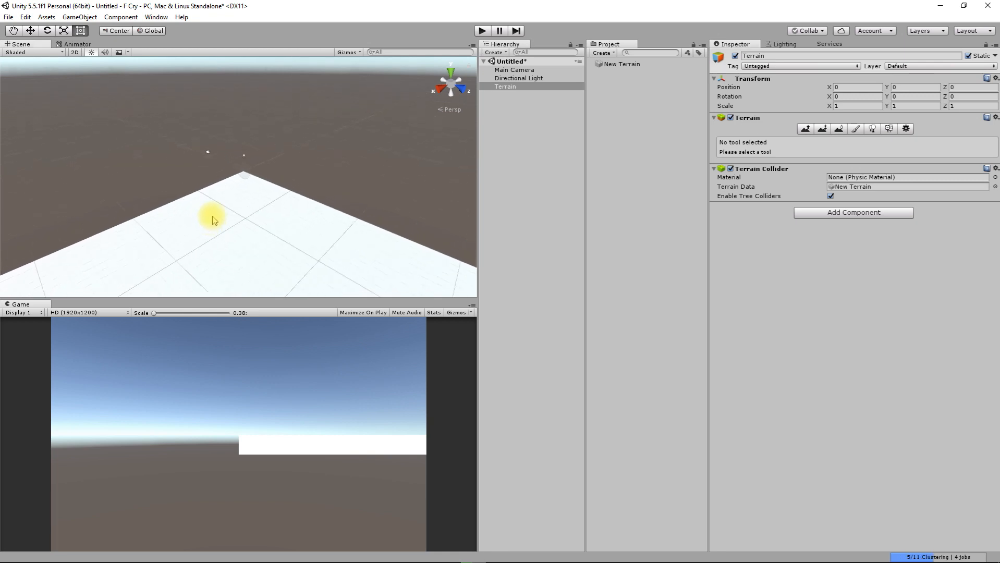
{"action": "scroll", "coordinate": [210, 235], "scroll_direction": "down", "scroll_amount": 20}
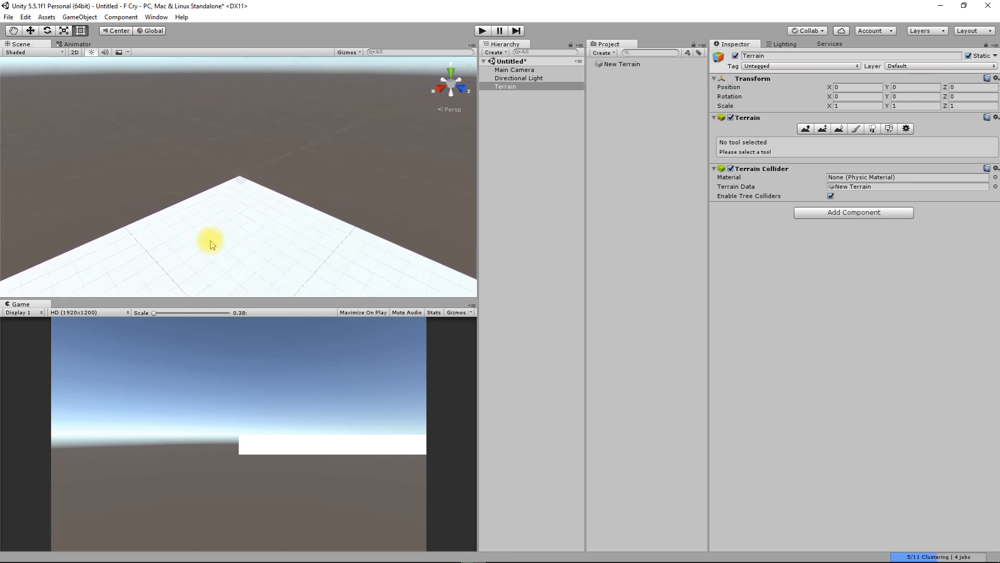
{"action": "scroll", "coordinate": [213, 239], "scroll_direction": "down", "scroll_amount": 4}
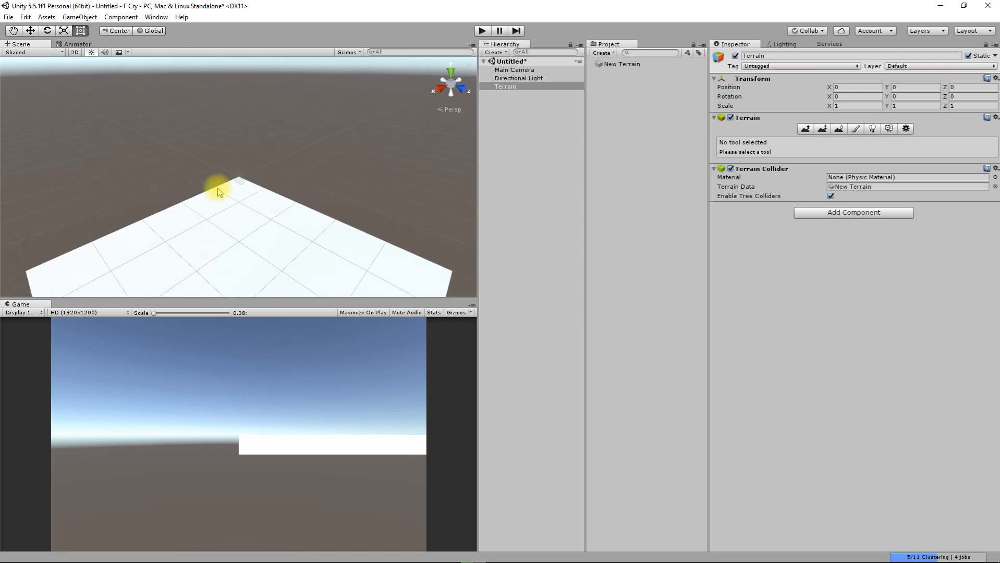
{"action": "scroll", "coordinate": [209, 208], "scroll_direction": "down", "scroll_amount": 4}
{"action": "middle_click_drag", "start_coordinate": [211, 223], "coordinate": [206, 170]}
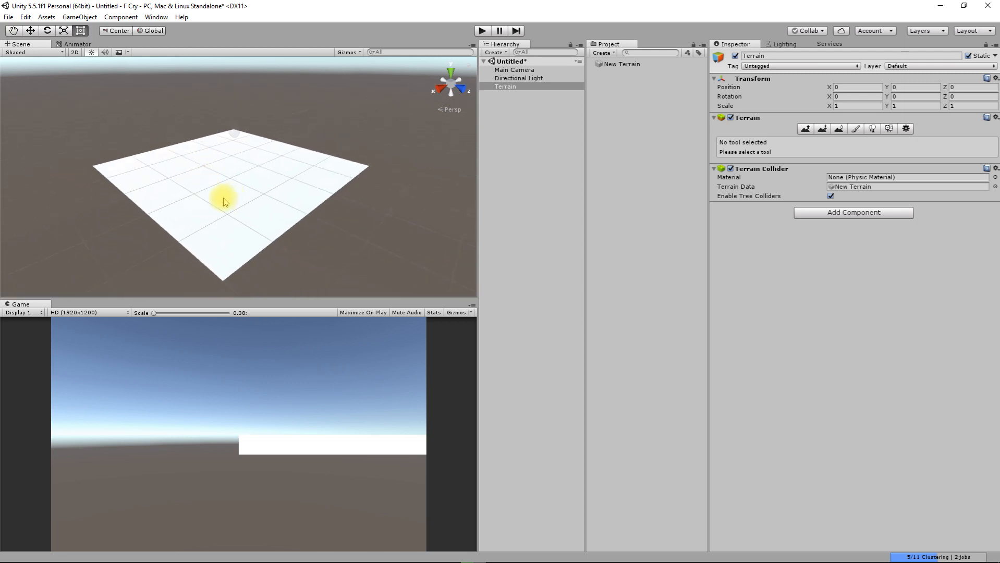
{"action": "left_click_drag", "start_coordinate": [221, 196], "coordinate": [174, 200]}
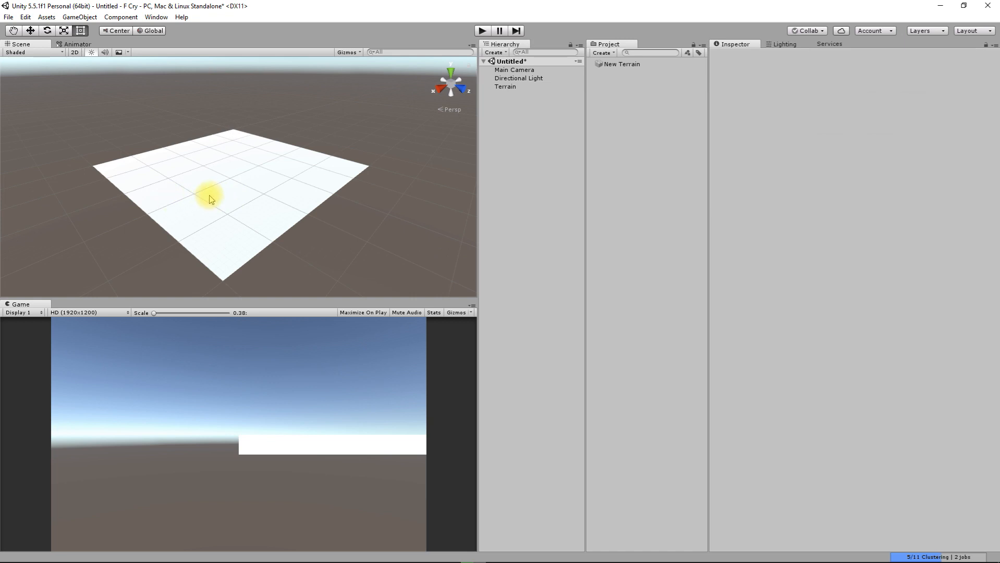
{"action": "mouse_move", "coordinate": [210, 201]}
{"action": "middle_mouse_down"}
{"action": "mouse_move", "coordinate": [179, 201]}
{"action": "mouse_move", "coordinate": [232, 216]}
{"action": "mouse_move", "coordinate": [192, 208]}
{"action": "middle_mouse_up"}
{"action": "right_click_drag", "start_coordinate": [209, 216], "coordinate": [262, 208]}
{"action": "scroll", "coordinate": [200, 207], "scroll_direction": "up", "scroll_amount": 2}
{"action": "scroll", "coordinate": [183, 205], "scroll_direction": "down", "scroll_amount": 4}
{"action": "scroll", "coordinate": [221, 206], "scroll_direction": "up", "scroll_amount": 1}
{"action": "middle_click_drag", "start_coordinate": [217, 207], "coordinate": [250, 207]}
{"action": "right_click_drag", "start_coordinate": [249, 204], "coordinate": [326, 222]}
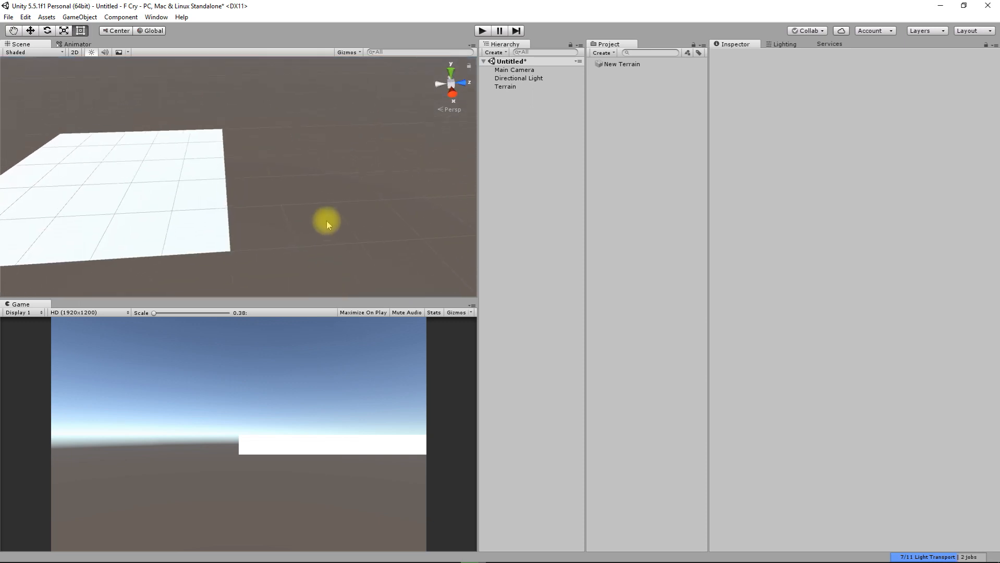
{"action": "middle_click_drag", "start_coordinate": [146, 211], "coordinate": [208, 214]}
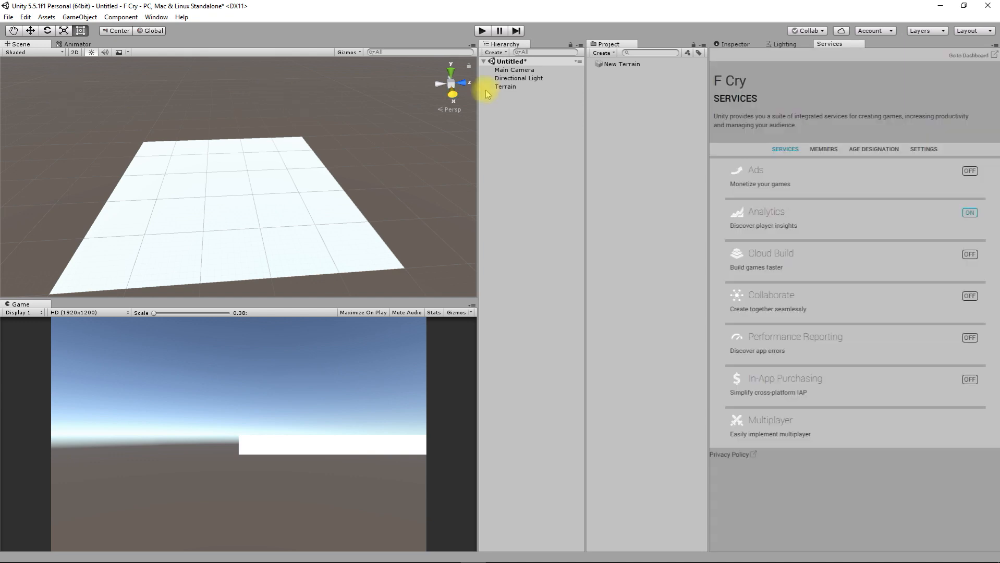
{"action": "left_click", "coordinate": [739, 46]}
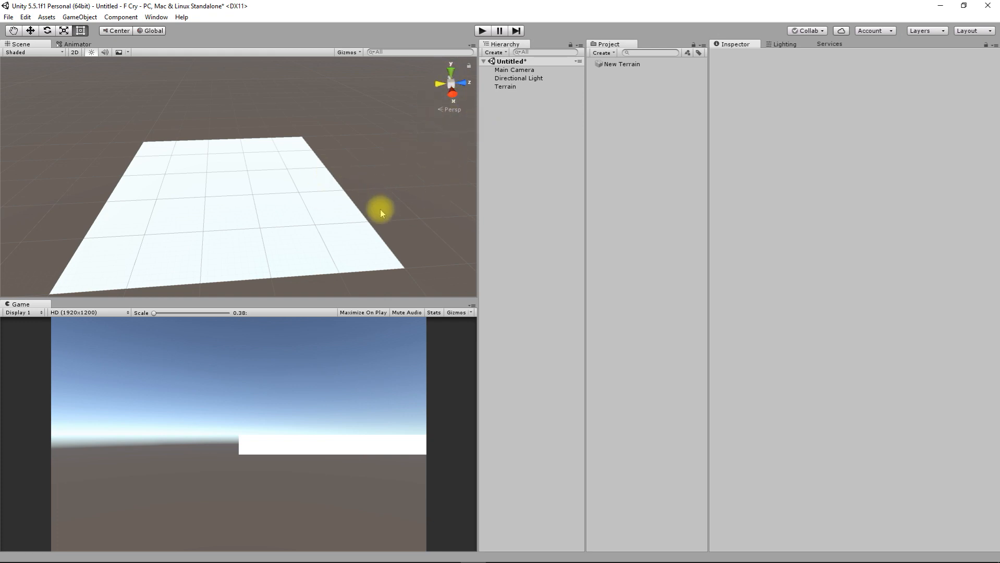
Step: Examine the terrain from the top, right, left, bottom and back, switching between perspective and isometric projection, and return to an angled view
{"action": "left_click", "coordinate": [451, 70]}
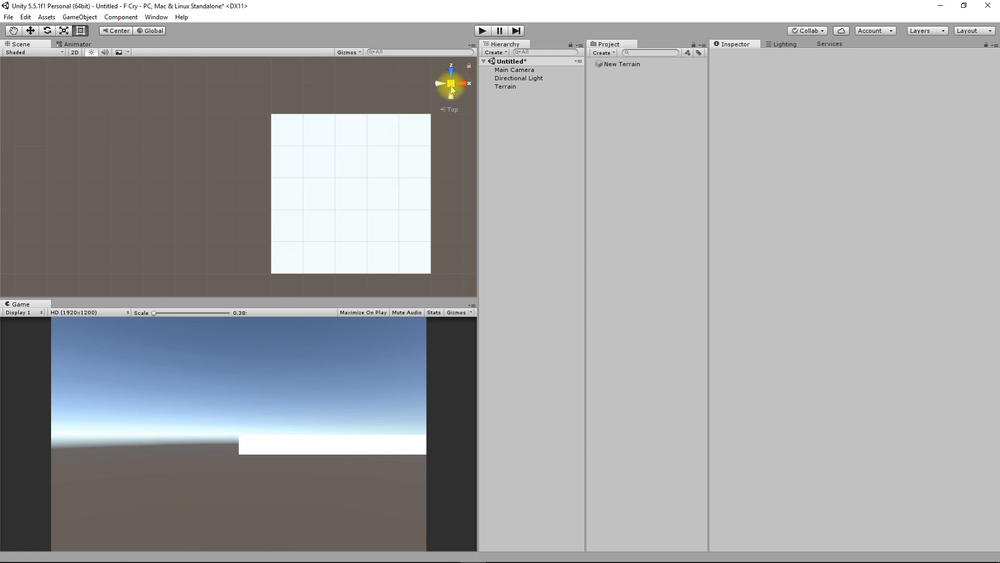
{"action": "left_click", "coordinate": [451, 85]}
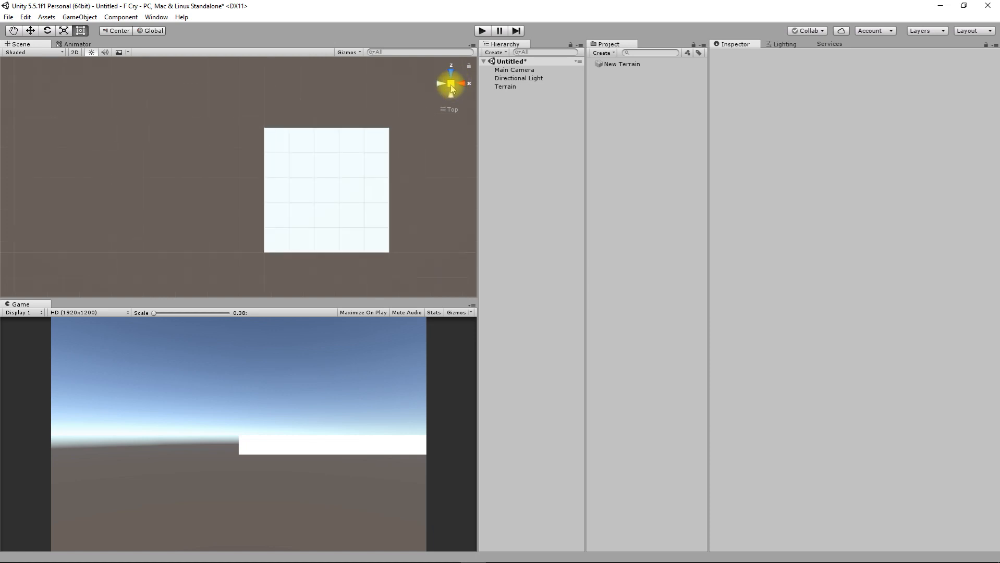
{"action": "left_click", "coordinate": [450, 85]}
{"action": "left_click", "coordinate": [451, 85]}
{"action": "left_click", "coordinate": [461, 84]}
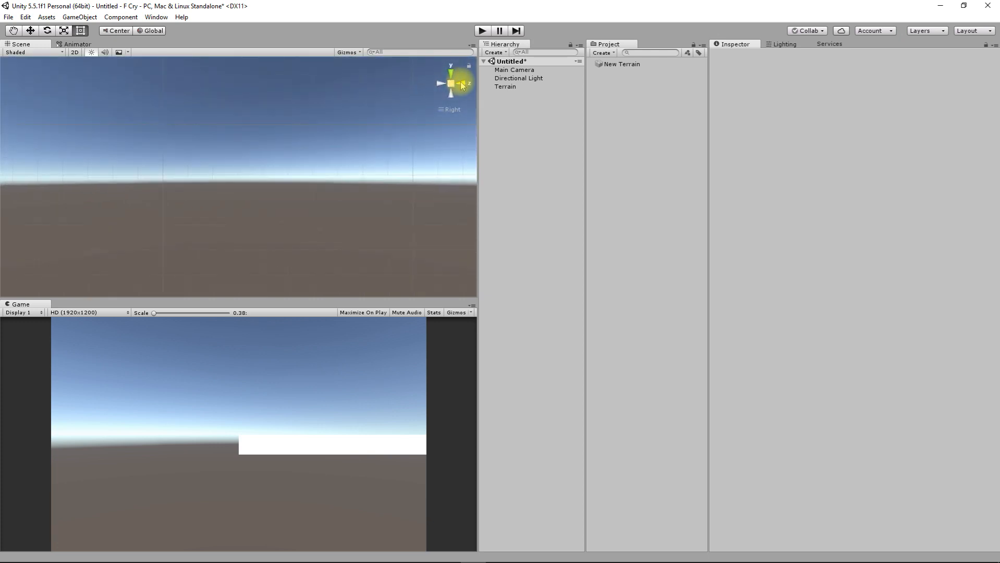
{"action": "left_click", "coordinate": [461, 83]}
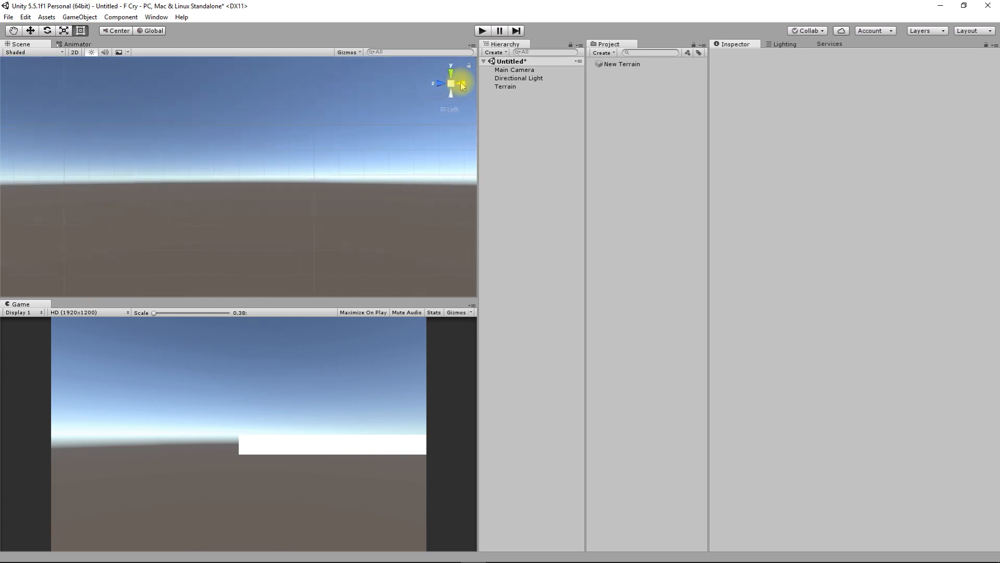
{"action": "left_click", "coordinate": [451, 95]}
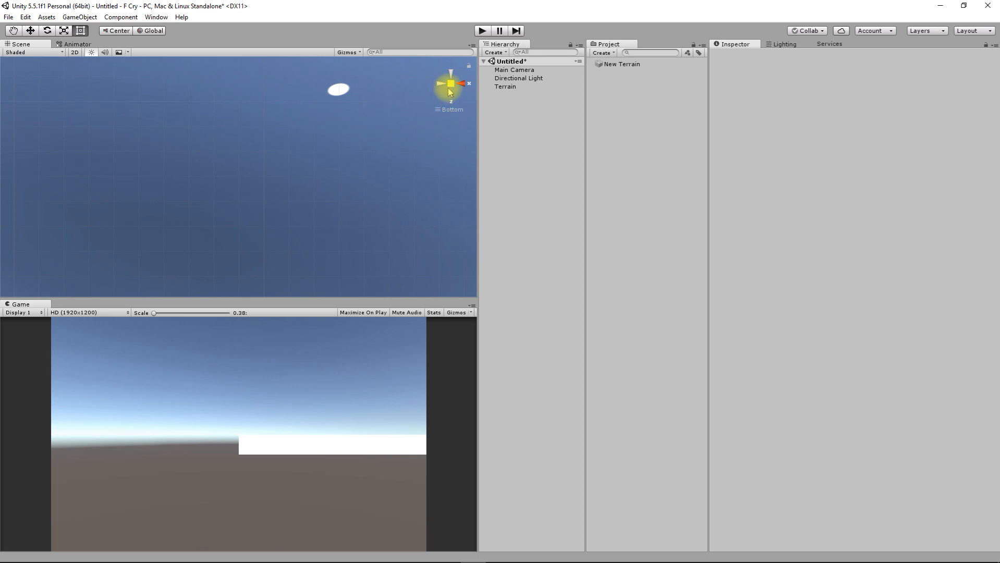
{"action": "left_click", "coordinate": [451, 73]}
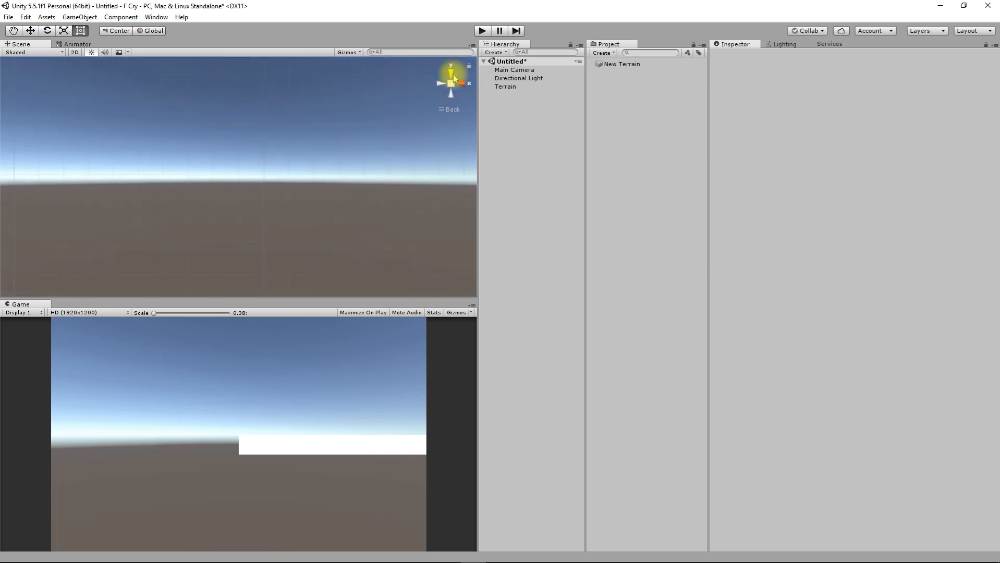
{"action": "left_click", "coordinate": [451, 72]}
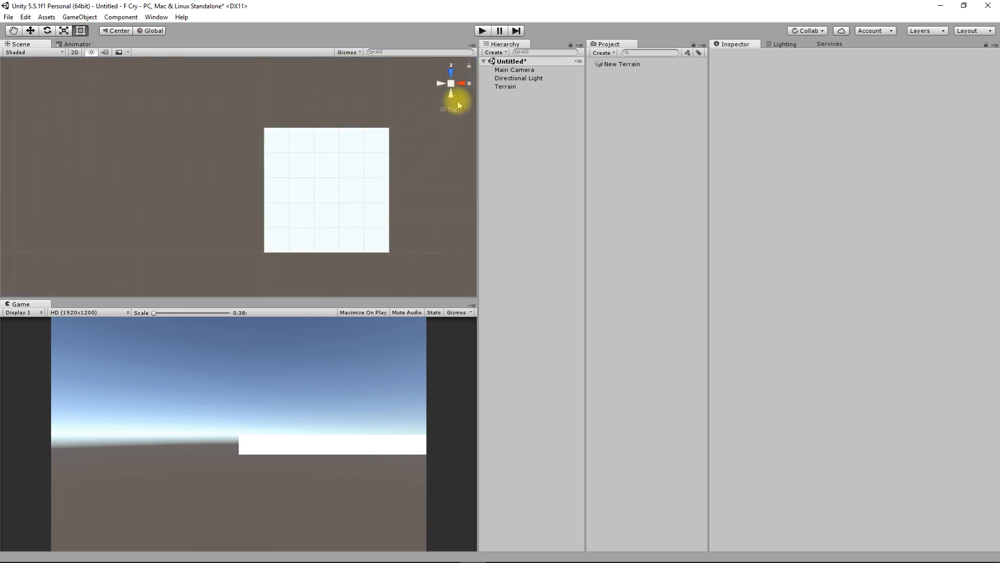
{"action": "left_click_drag", "start_coordinate": [416, 205], "coordinate": [241, 526], "text": "alt"}
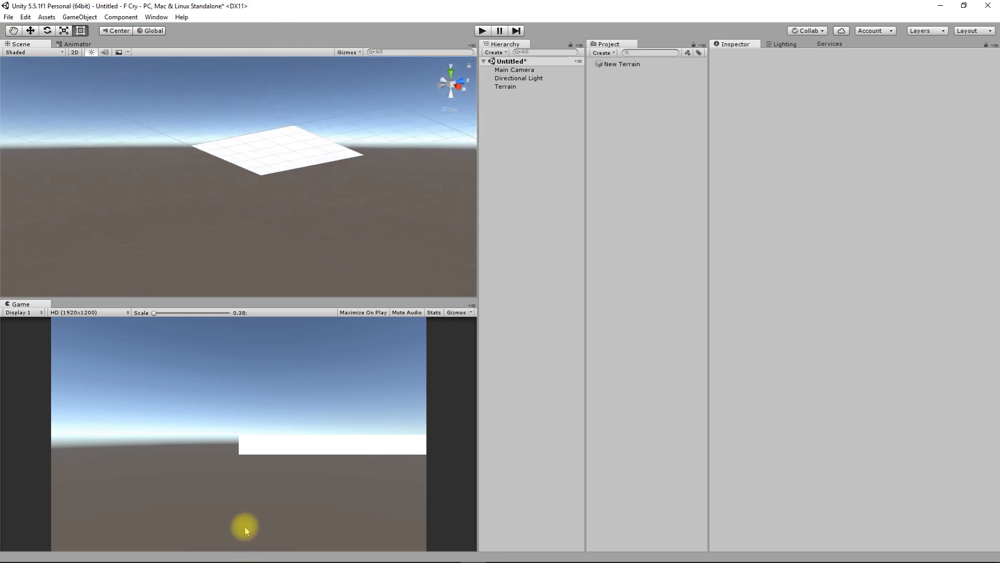
{"action": "scroll", "coordinate": [317, 346], "scroll_direction": "up", "scroll_amount": 1}
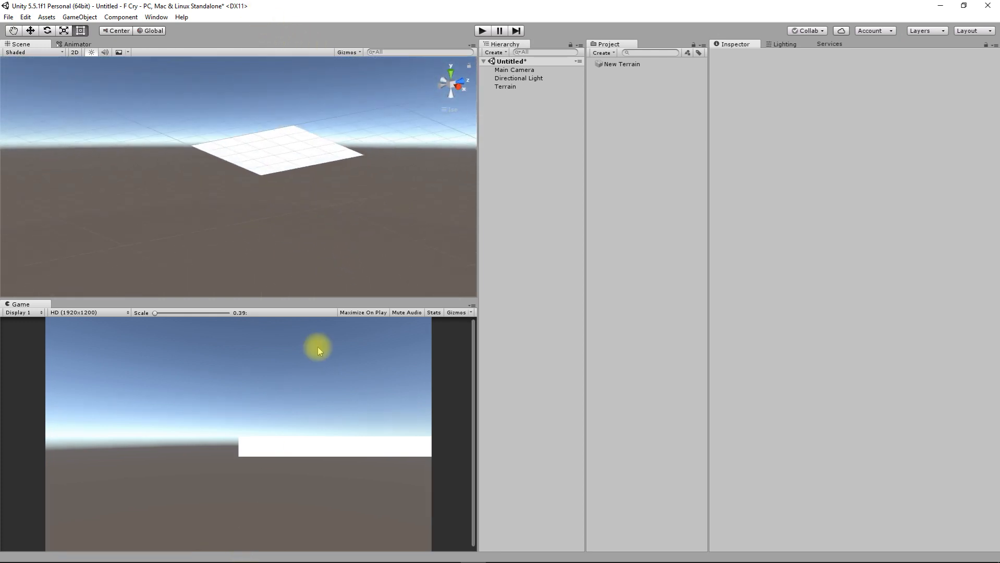
Step: Frame the Terrain object and set up its Raise / Lower Terrain brush with size 70 and opacity 63
{"action": "left_click", "coordinate": [505, 87]}
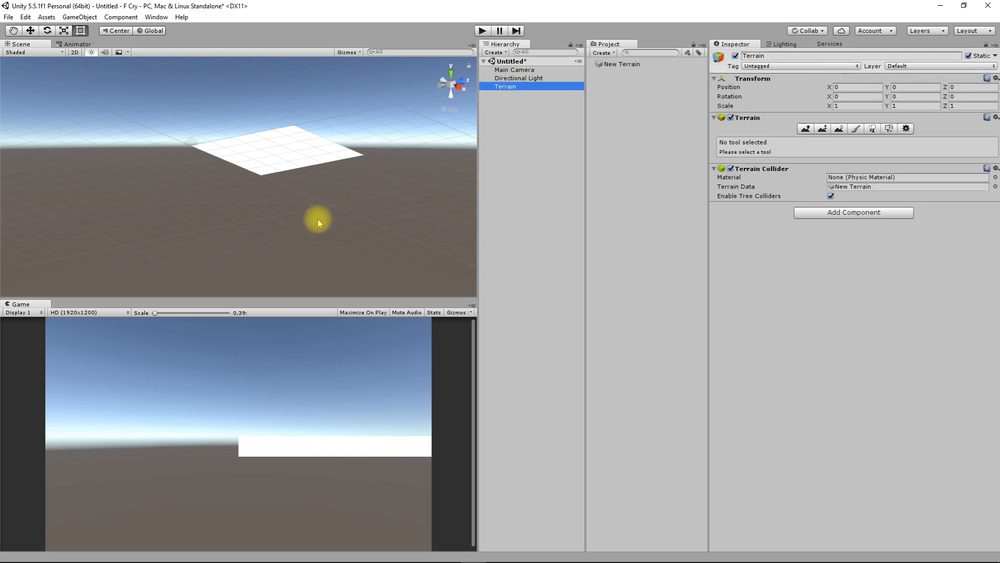
{"action": "key", "text": "f"}
{"action": "scroll", "coordinate": [291, 200], "scroll_direction": "up", "scroll_amount": 3}
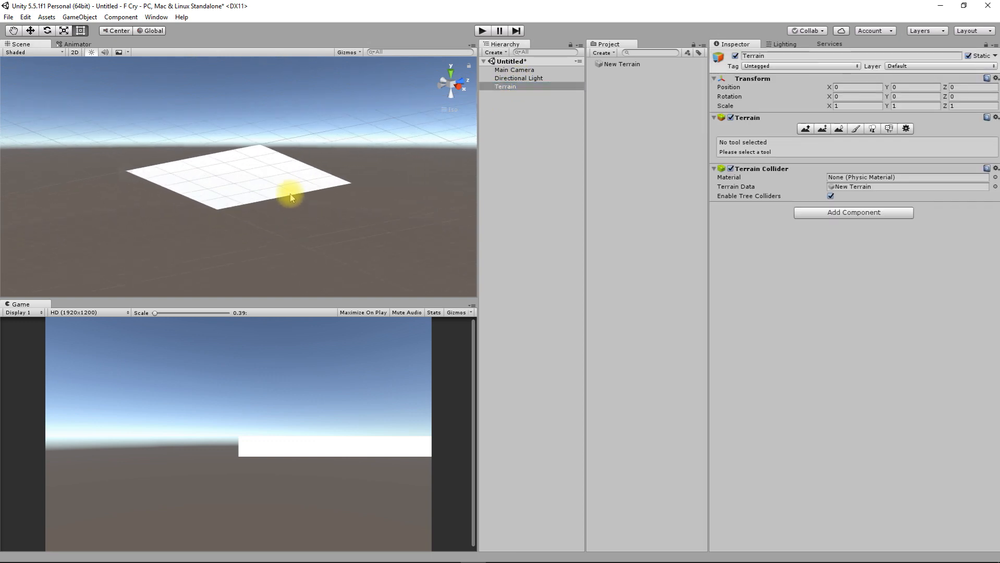
{"action": "scroll", "coordinate": [290, 197], "scroll_direction": "up", "scroll_amount": 4}
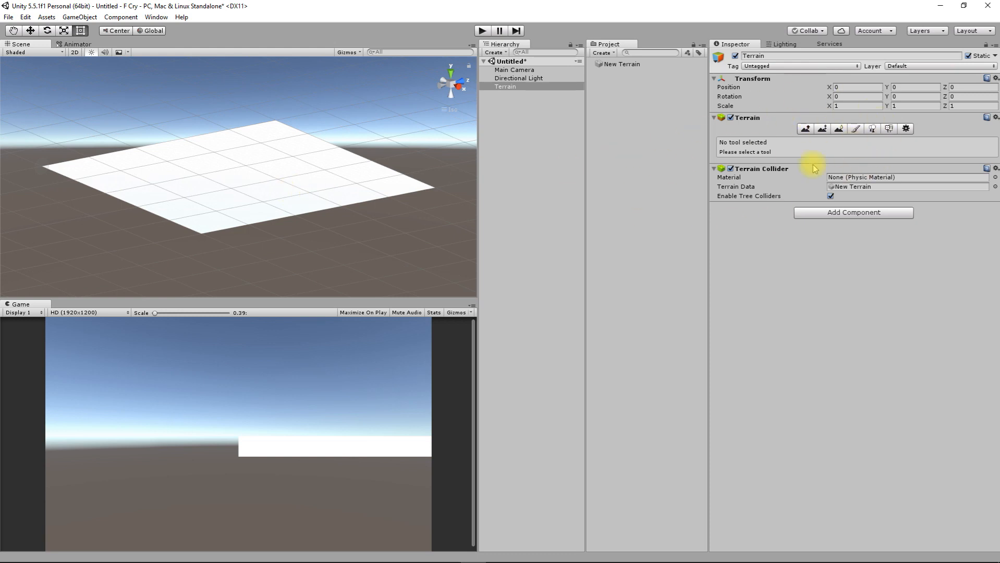
{"action": "left_click", "coordinate": [804, 129]}
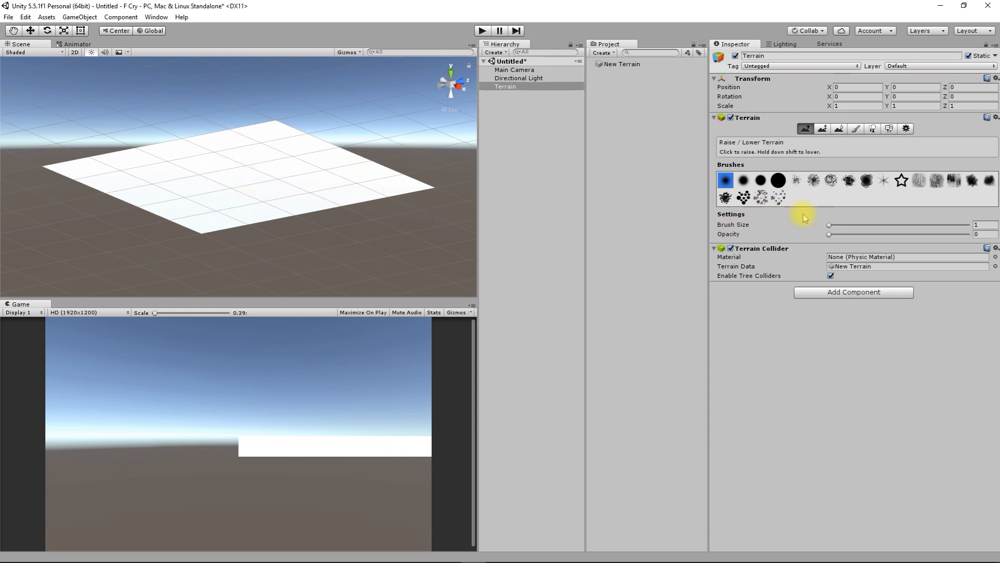
{"action": "left_click_drag", "start_coordinate": [828, 227], "coordinate": [925, 236]}
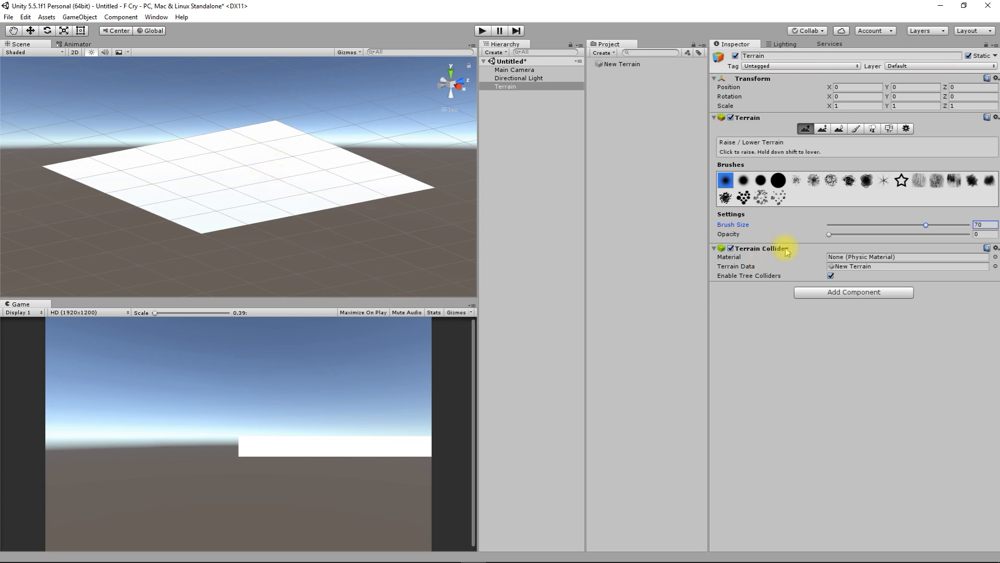
{"action": "left_click_drag", "start_coordinate": [829, 236], "coordinate": [917, 235]}
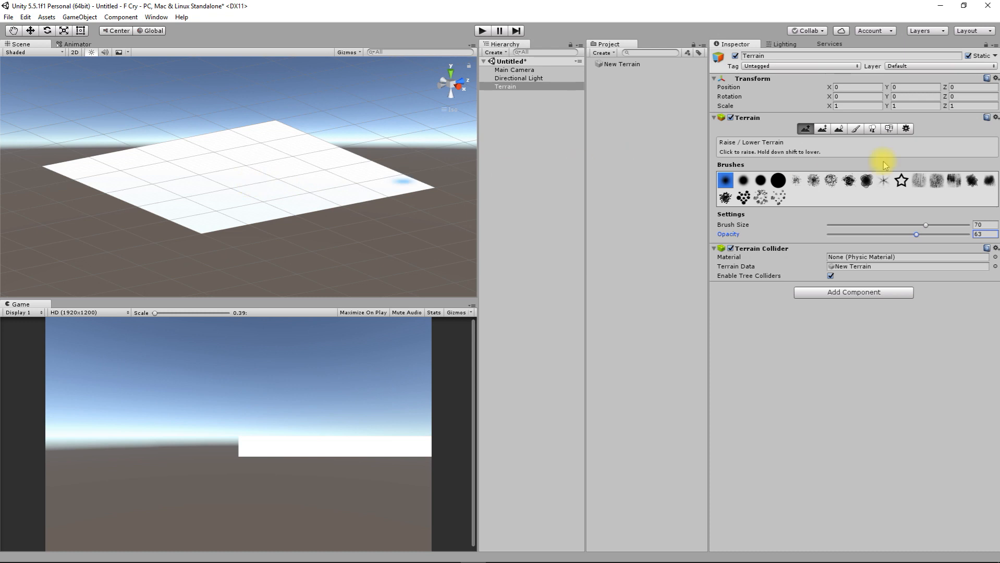
Step: Try a brush size of 200, settle on the maximum of 100, and check the terrain's resolution settings
{"action": "left_click_drag", "start_coordinate": [925, 225], "coordinate": [967, 225]}
{"action": "left_click", "coordinate": [983, 225]}
{"action": "left_click_drag", "start_coordinate": [990, 223], "coordinate": [879, 210]}
{"action": "type", "text": "200"}
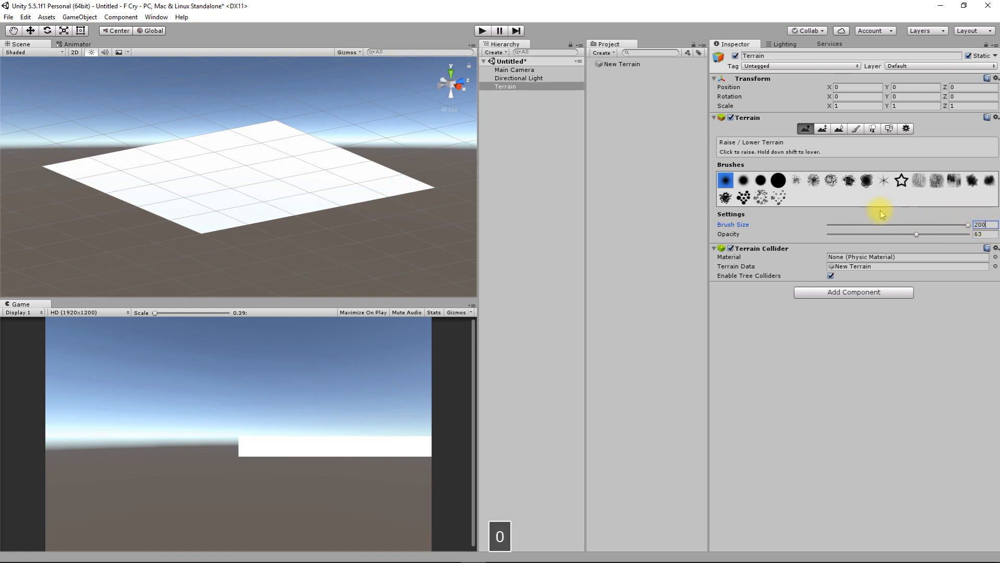
{"action": "key", "text": "Return"}
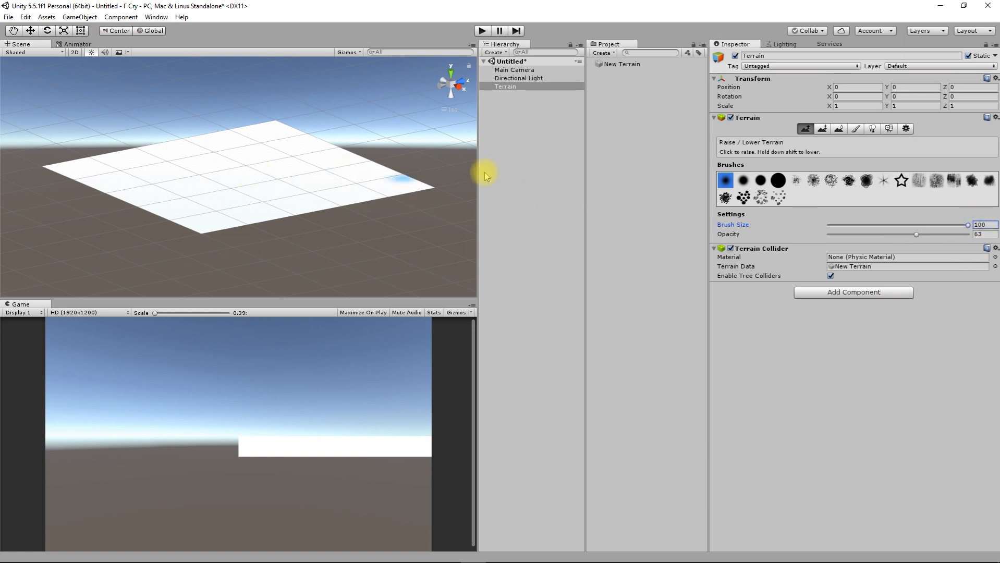
{"action": "left_click", "coordinate": [906, 129]}
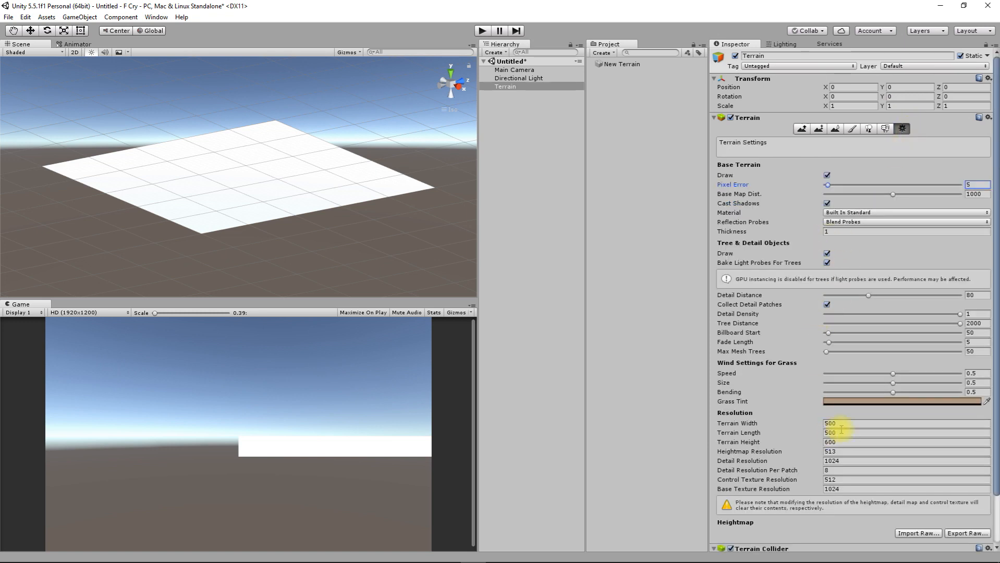
{"action": "left_click", "coordinate": [801, 129]}
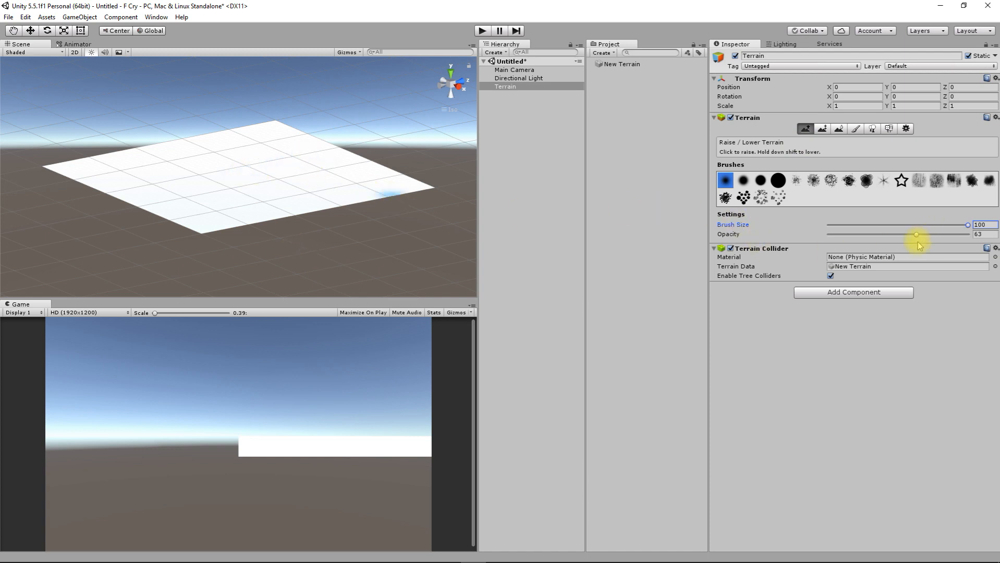
Step: Raise a cluster of hills with a tall central peak across the middle of the terrain
{"action": "left_click", "coordinate": [257, 169]}
{"action": "mouse_move", "coordinate": [257, 169]}
{"action": "left_mouse_down"}
{"action": "mouse_move", "coordinate": [207, 166]}
{"action": "mouse_move", "coordinate": [263, 193]}
{"action": "mouse_move", "coordinate": [163, 150]}
{"action": "mouse_move", "coordinate": [252, 156]}
{"action": "mouse_move", "coordinate": [231, 173]}
{"action": "mouse_move", "coordinate": [250, 175]}
{"action": "left_mouse_up"}
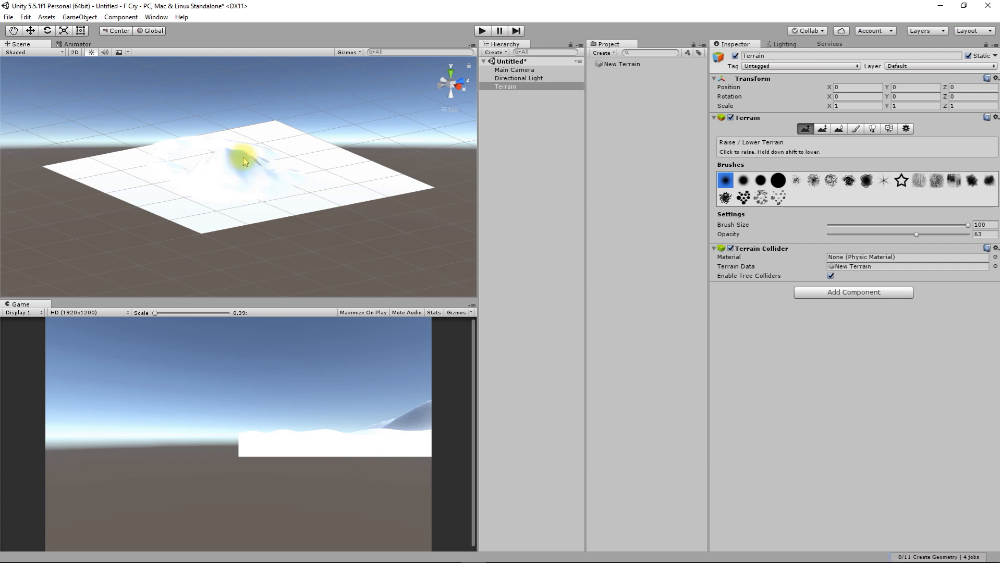
{"action": "left_click_drag", "start_coordinate": [241, 161], "coordinate": [436, 239], "text": "alt"}
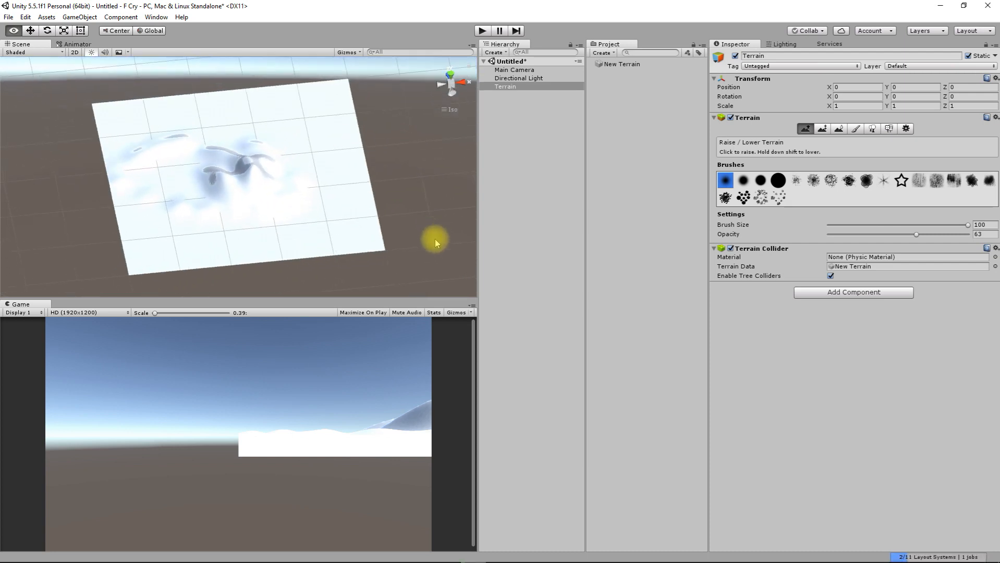
{"action": "mouse_move", "coordinate": [232, 167]}
{"action": "left_mouse_down"}
{"action": "mouse_move", "coordinate": [219, 159]}
{"action": "mouse_move", "coordinate": [260, 207]}
{"action": "mouse_move", "coordinate": [370, 239]}
{"action": "left_mouse_up"}
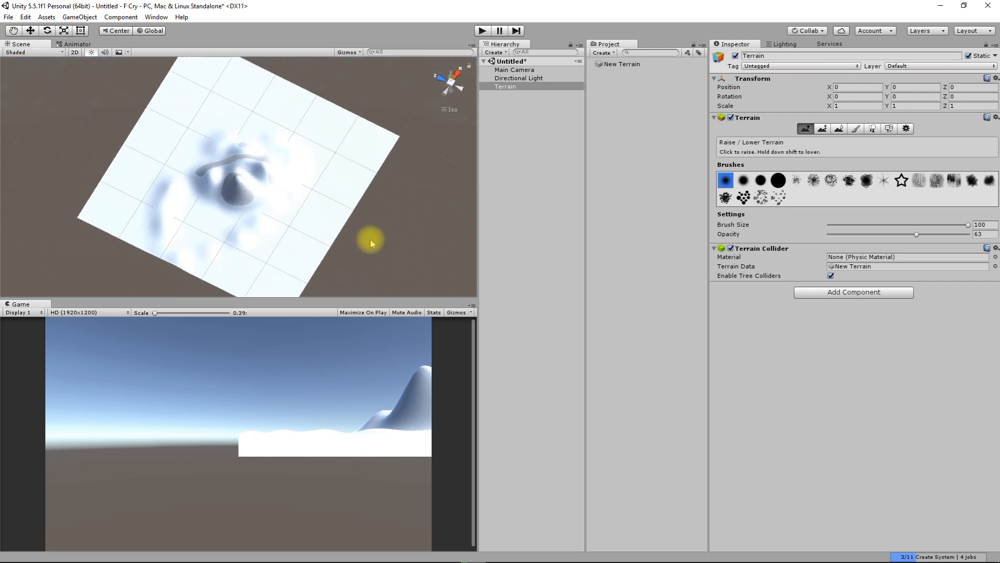
{"action": "mouse_move", "coordinate": [236, 182]}
{"action": "left_mouse_down"}
{"action": "mouse_move", "coordinate": [215, 168]}
{"action": "mouse_move", "coordinate": [255, 171]}
{"action": "mouse_move", "coordinate": [246, 221]}
{"action": "mouse_move", "coordinate": [259, 214]}
{"action": "mouse_move", "coordinate": [226, 228]}
{"action": "mouse_move", "coordinate": [168, 201]}
{"action": "mouse_move", "coordinate": [218, 207]}
{"action": "mouse_move", "coordinate": [230, 172]}
{"action": "mouse_move", "coordinate": [396, 200]}
{"action": "mouse_move", "coordinate": [214, 240]}
{"action": "left_mouse_up"}
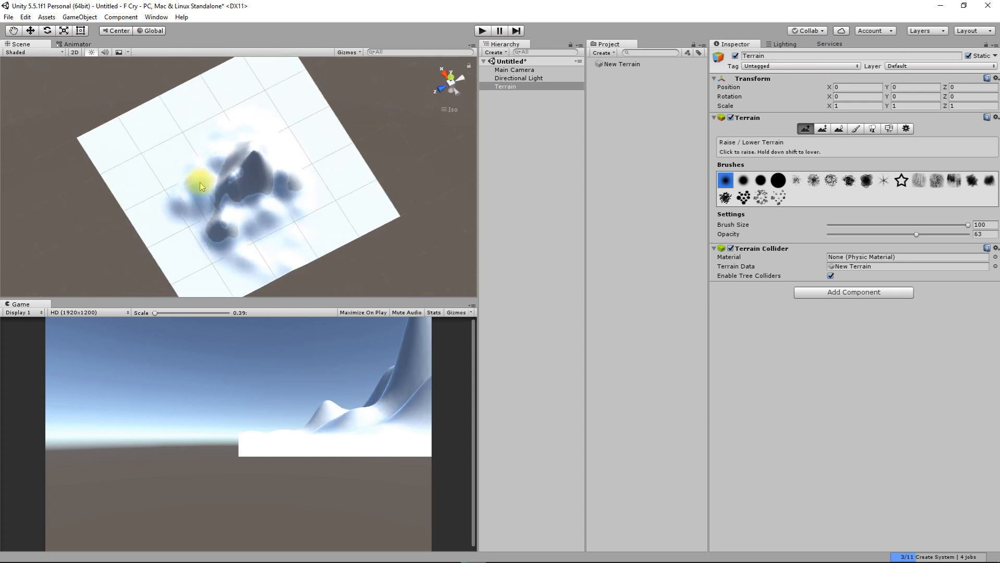
{"action": "left_click_drag", "start_coordinate": [239, 205], "coordinate": [328, 189], "text": "alt"}
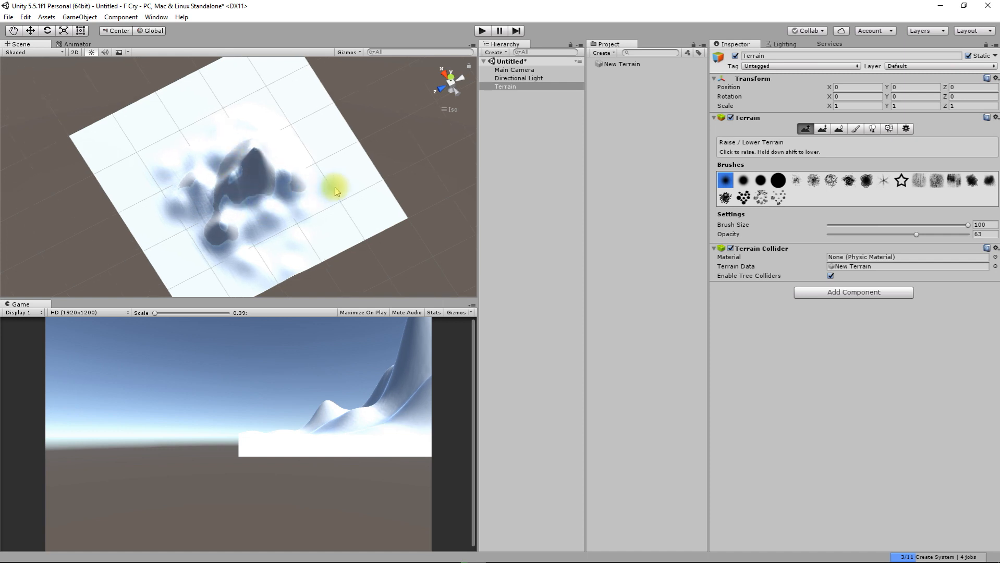
Step: Try flattening the whole terrain with Paint Height at 175 and again at 23, undoing each attempt
{"action": "left_click", "coordinate": [822, 129]}
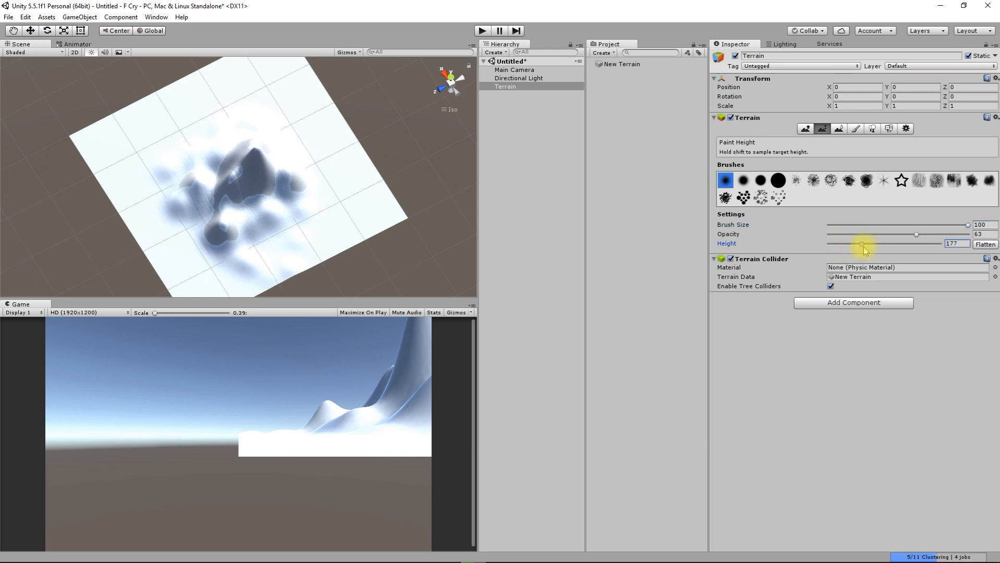
{"action": "left_click", "coordinate": [986, 246]}
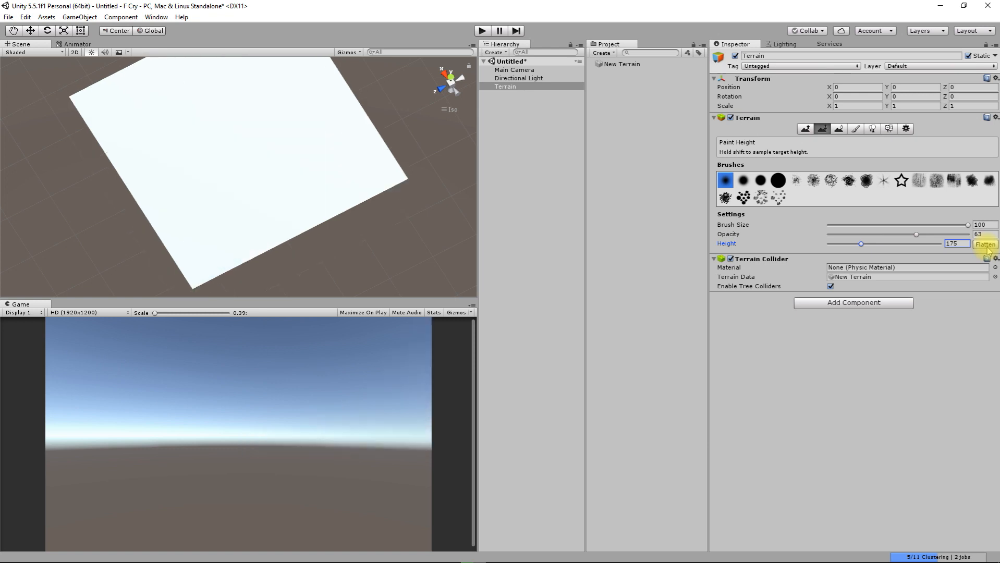
{"action": "left_click_drag", "start_coordinate": [241, 183], "coordinate": [270, 73], "text": "alt"}
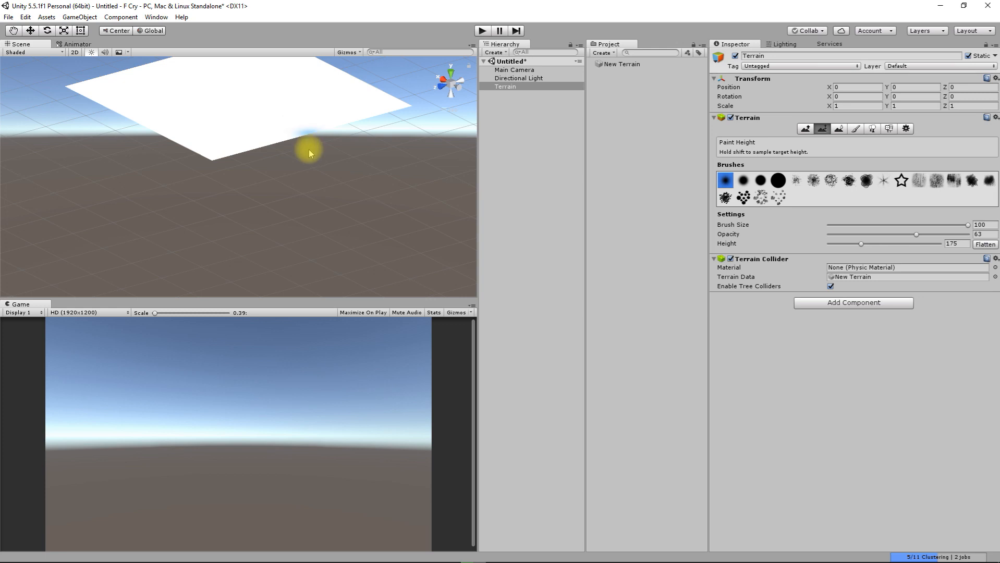
{"action": "key", "text": "ctrl+z"}
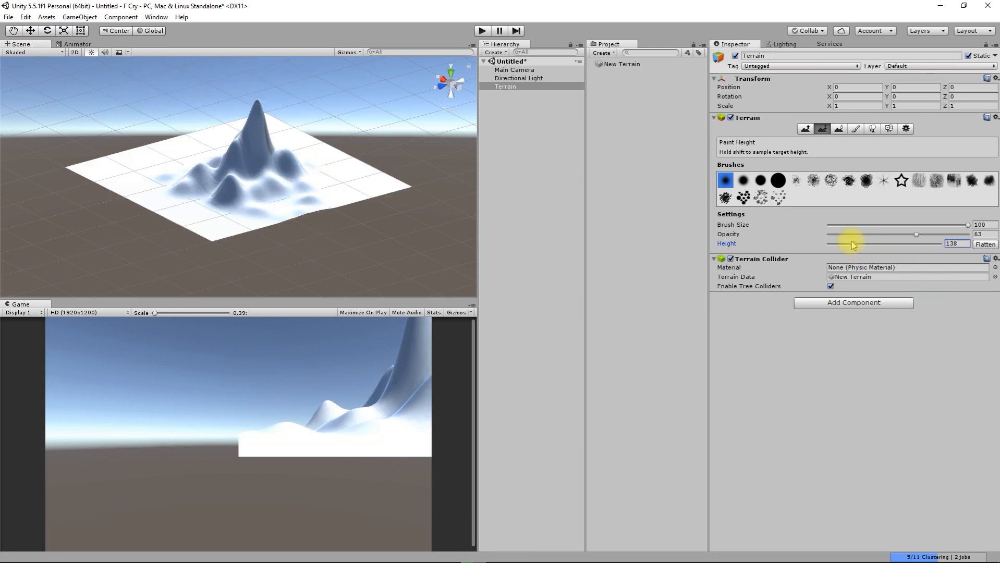
{"action": "left_click", "coordinate": [984, 245]}
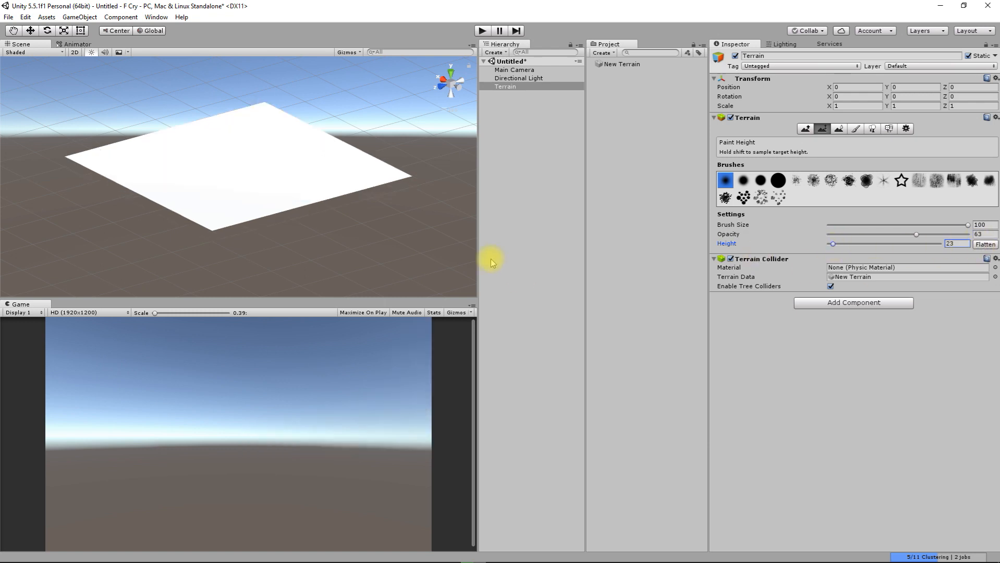
{"action": "key", "text": "ctrl+z"}
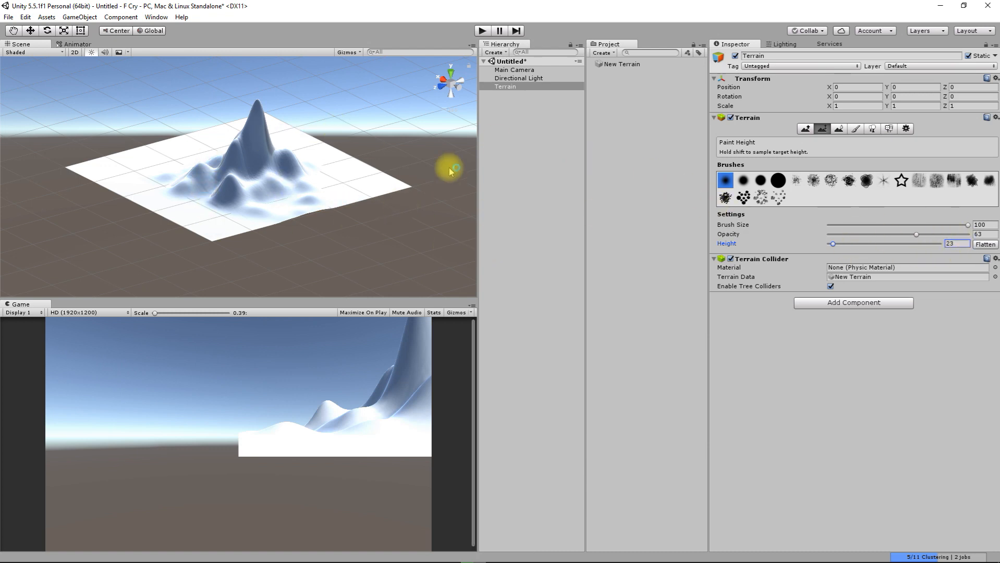
Step: Paint a low plateau at height 23 around the central peak, and build it up into a larger one at height 68
{"action": "mouse_move", "coordinate": [242, 171]}
{"action": "left_mouse_down"}
{"action": "mouse_move", "coordinate": [276, 131]}
{"action": "mouse_move", "coordinate": [249, 156]}
{"action": "mouse_move", "coordinate": [221, 155]}
{"action": "mouse_move", "coordinate": [266, 138]}
{"action": "mouse_move", "coordinate": [232, 194]}
{"action": "mouse_move", "coordinate": [219, 190]}
{"action": "mouse_move", "coordinate": [229, 170]}
{"action": "left_mouse_up"}
{"action": "mouse_move", "coordinate": [228, 171]}
{"action": "right_mouse_down"}
{"action": "mouse_move", "coordinate": [292, 221]}
{"action": "mouse_move", "coordinate": [283, 198]}
{"action": "right_mouse_up"}
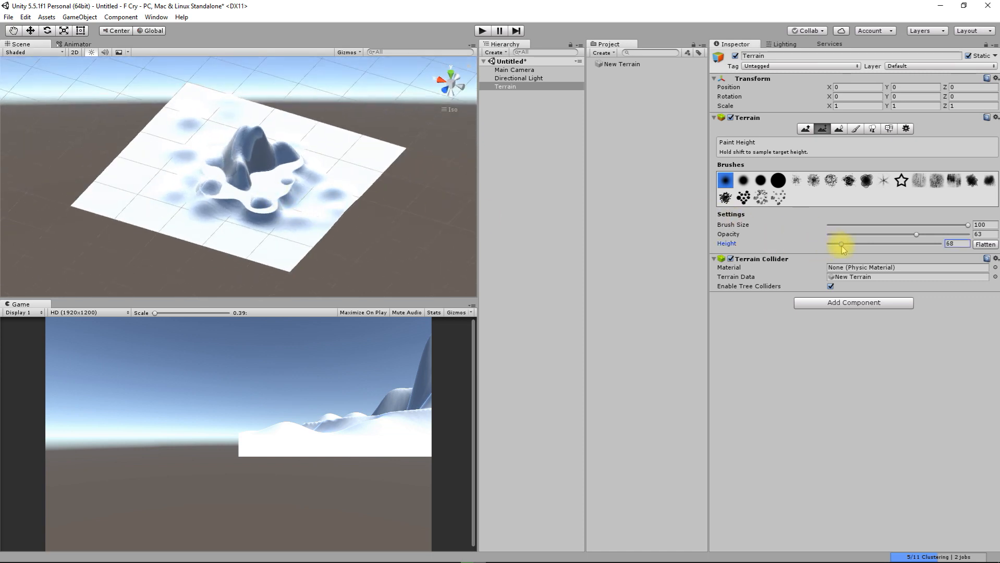
{"action": "mouse_move", "coordinate": [268, 204]}
{"action": "left_mouse_down"}
{"action": "mouse_move", "coordinate": [229, 194]}
{"action": "mouse_move", "coordinate": [205, 156]}
{"action": "mouse_move", "coordinate": [252, 197]}
{"action": "mouse_move", "coordinate": [288, 170]}
{"action": "mouse_move", "coordinate": [293, 176]}
{"action": "mouse_move", "coordinate": [270, 178]}
{"action": "mouse_move", "coordinate": [296, 199]}
{"action": "mouse_move", "coordinate": [263, 152]}
{"action": "mouse_move", "coordinate": [263, 168]}
{"action": "mouse_move", "coordinate": [234, 165]}
{"action": "mouse_move", "coordinate": [272, 165]}
{"action": "mouse_move", "coordinate": [196, 150]}
{"action": "mouse_move", "coordinate": [270, 167]}
{"action": "mouse_move", "coordinate": [256, 172]}
{"action": "mouse_move", "coordinate": [274, 165]}
{"action": "mouse_move", "coordinate": [274, 181]}
{"action": "left_mouse_up"}
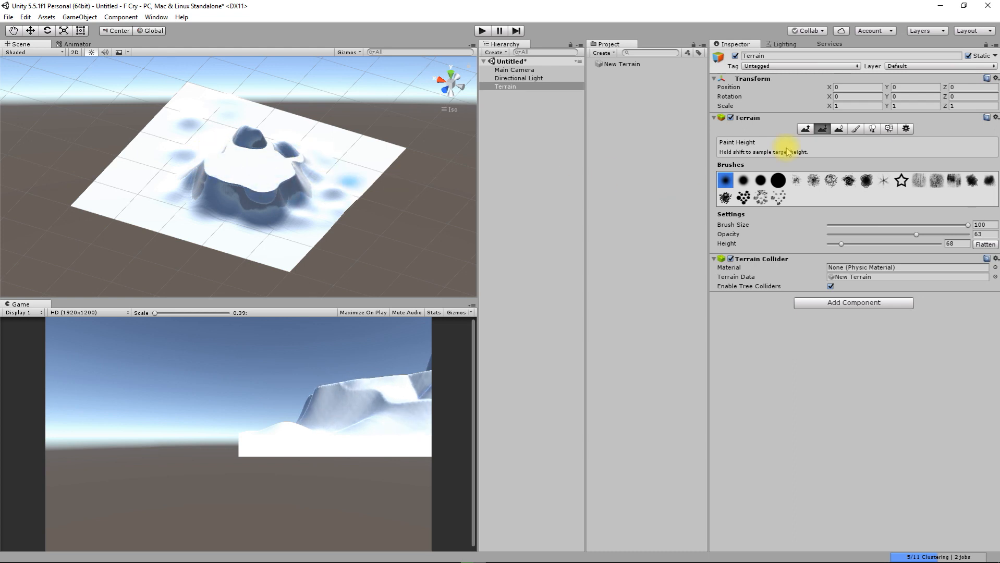
Step: Raise new peaks and ridges on top of the central plateau with Raise / Lower Terrain
{"action": "left_click", "coordinate": [805, 129]}
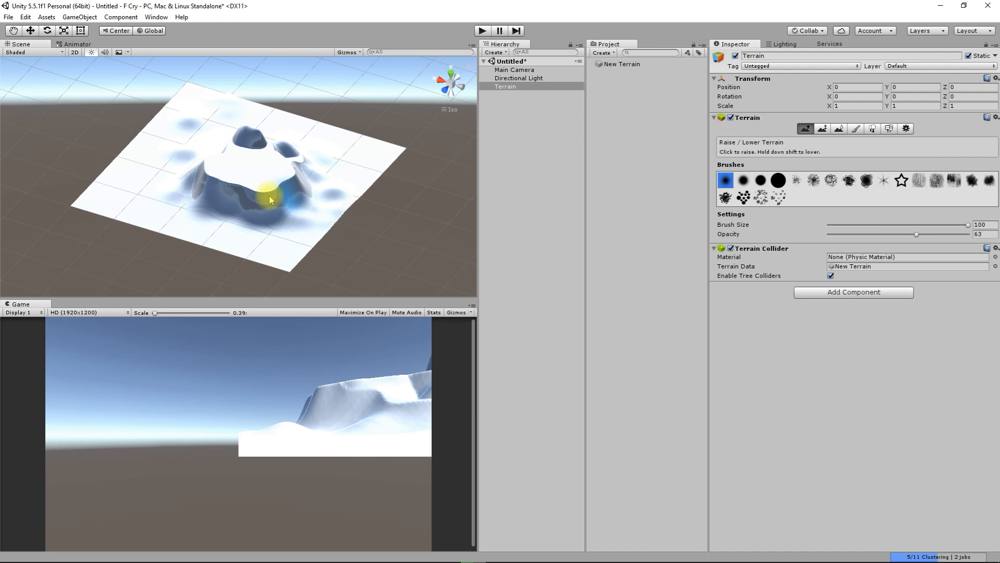
{"action": "mouse_move", "coordinate": [245, 171]}
{"action": "left_mouse_down"}
{"action": "mouse_move", "coordinate": [257, 151]}
{"action": "mouse_move", "coordinate": [235, 139]}
{"action": "mouse_move", "coordinate": [268, 145]}
{"action": "mouse_move", "coordinate": [262, 193]}
{"action": "mouse_move", "coordinate": [89, 188]}
{"action": "mouse_move", "coordinate": [252, 145]}
{"action": "left_mouse_up"}
{"action": "mouse_move", "coordinate": [313, 161]}
{"action": "left_mouse_down", "text": "alt"}
{"action": "mouse_move", "coordinate": [156, 189]}
{"action": "mouse_move", "coordinate": [243, 154]}
{"action": "left_mouse_up", "text": "alt"}
{"action": "mouse_move", "coordinate": [259, 196]}
{"action": "left_mouse_down"}
{"action": "mouse_move", "coordinate": [167, 206]}
{"action": "mouse_move", "coordinate": [277, 201]}
{"action": "mouse_move", "coordinate": [206, 179]}
{"action": "mouse_move", "coordinate": [410, 165]}
{"action": "mouse_move", "coordinate": [216, 183]}
{"action": "mouse_move", "coordinate": [375, 190]}
{"action": "left_mouse_up"}
{"action": "left_click_drag", "start_coordinate": [227, 214], "coordinate": [260, 156], "text": "alt"}
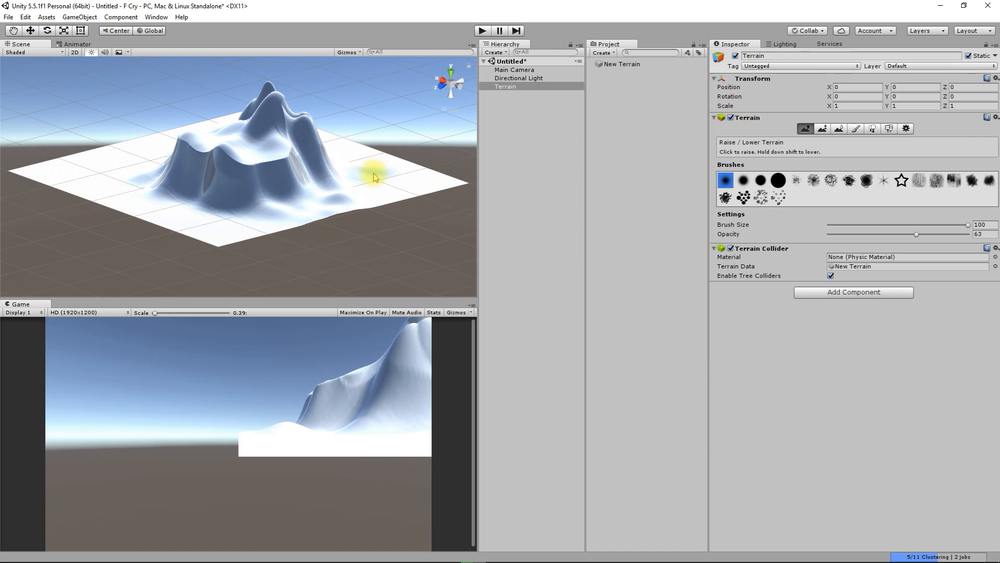
{"action": "left_click_drag", "start_coordinate": [234, 160], "coordinate": [319, 227], "text": "alt"}
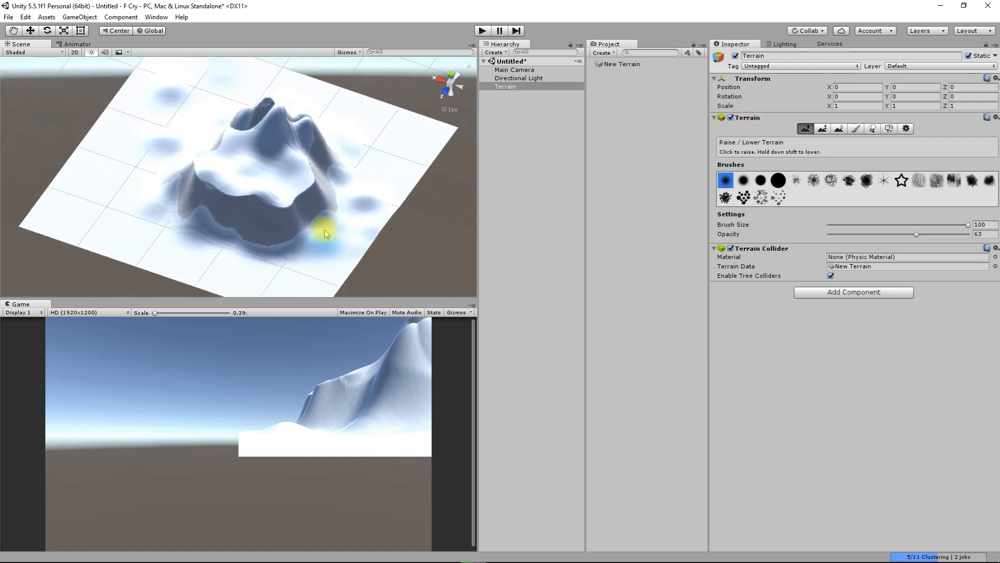
Step: Soften the slopes of the central mountain with Smooth Height at brush size 100 and opacity 78
{"action": "left_click_drag", "start_coordinate": [216, 196], "coordinate": [197, 145], "text": "alt"}
{"action": "left_click_drag", "start_coordinate": [306, 125], "coordinate": [398, 219], "text": "alt"}
{"action": "left_click_drag", "start_coordinate": [220, 189], "coordinate": [297, 150], "text": "alt"}
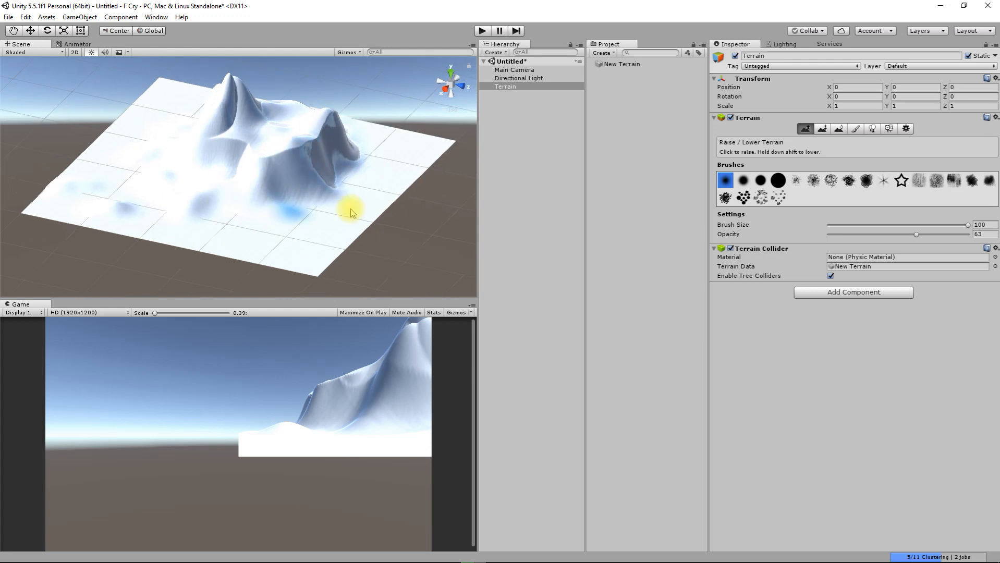
{"action": "left_click", "coordinate": [839, 130]}
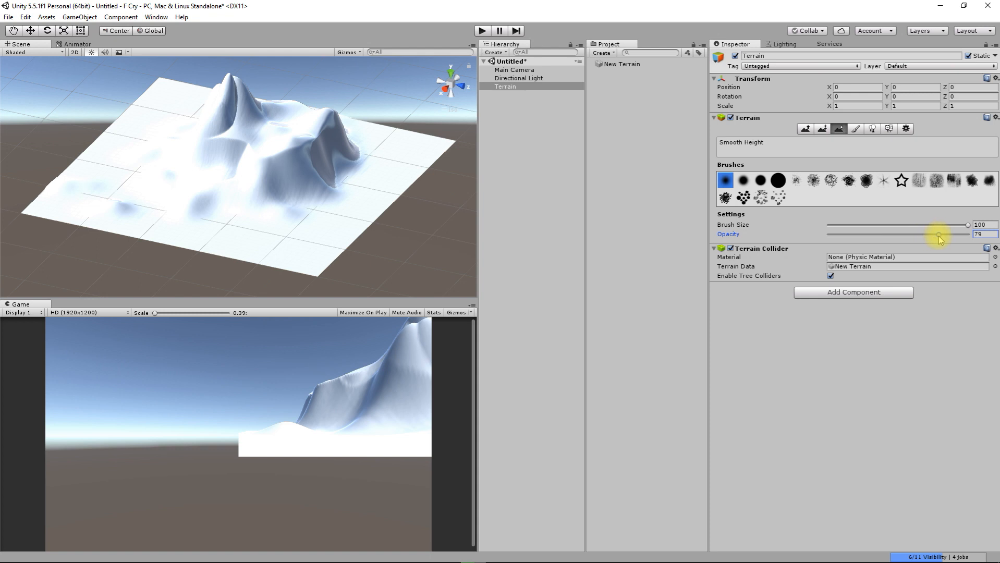
{"action": "mouse_move", "coordinate": [263, 200]}
{"action": "left_mouse_down"}
{"action": "mouse_move", "coordinate": [275, 212]}
{"action": "mouse_move", "coordinate": [253, 180]}
{"action": "mouse_move", "coordinate": [262, 161]}
{"action": "mouse_move", "coordinate": [220, 131]}
{"action": "mouse_move", "coordinate": [233, 127]}
{"action": "left_mouse_up"}
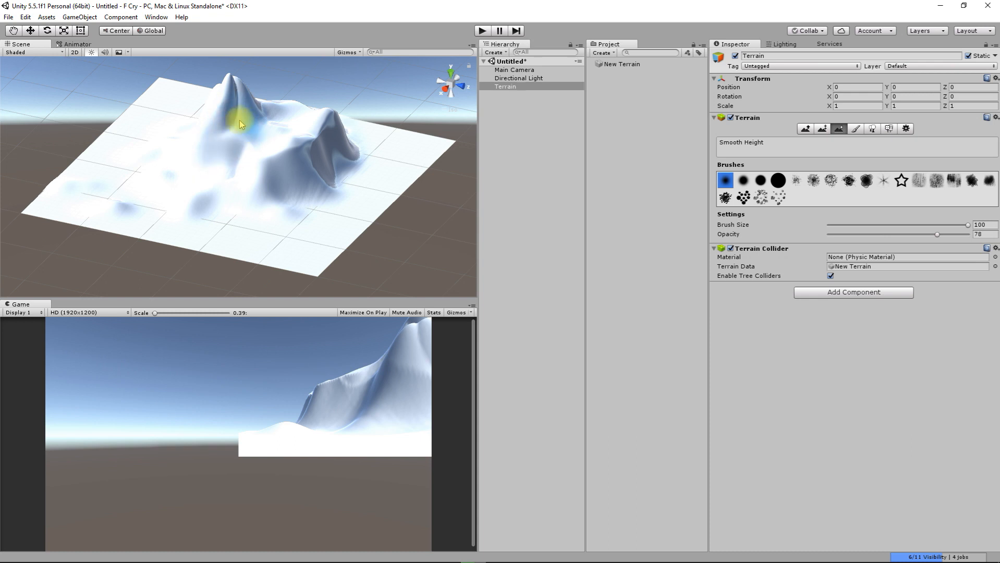
Step: Raise rocky bumps over the mountain's slopes and nearby flat ground with a speckled brush at size 48 and opacity 44
{"action": "left_click_drag", "start_coordinate": [266, 118], "coordinate": [11, 111], "text": "alt"}
{"action": "left_click_drag", "start_coordinate": [231, 154], "coordinate": [134, 169], "text": "alt"}
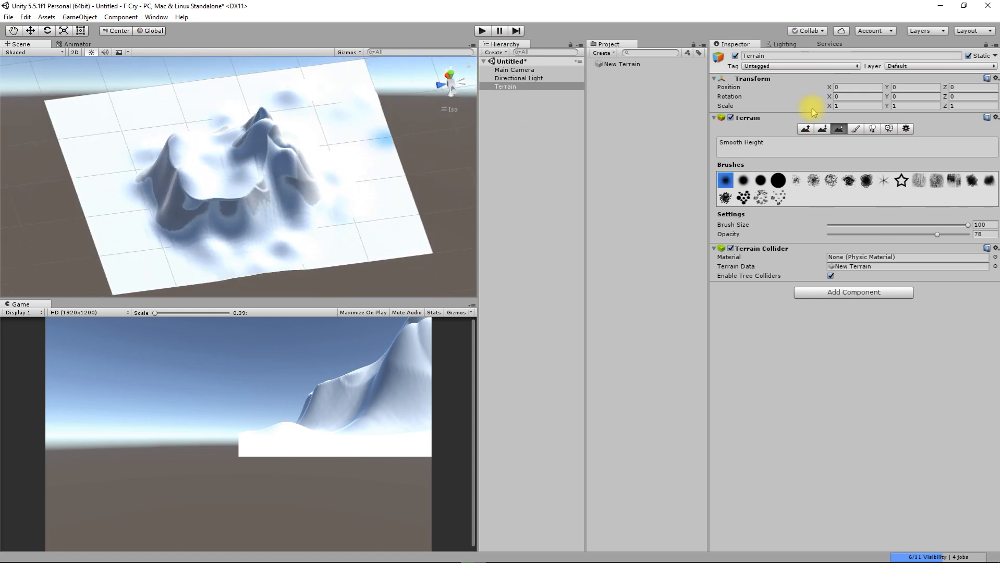
{"action": "left_click", "coordinate": [807, 131]}
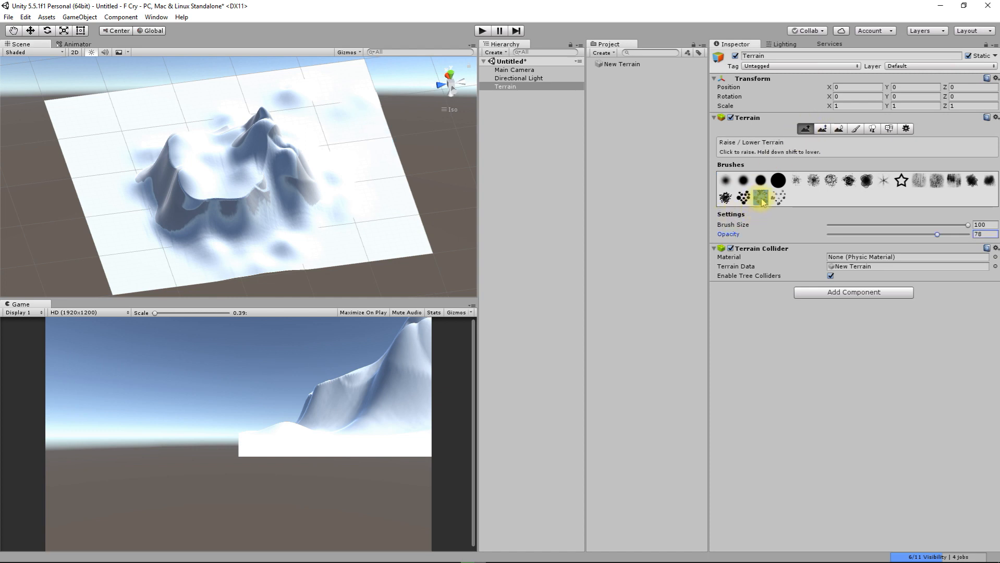
{"action": "left_click_drag", "start_coordinate": [375, 221], "coordinate": [352, 223]}
{"action": "left_click", "coordinate": [343, 212]}
{"action": "mouse_move", "coordinate": [293, 206]}
{"action": "left_mouse_down"}
{"action": "mouse_move", "coordinate": [269, 212]}
{"action": "mouse_move", "coordinate": [278, 216]}
{"action": "mouse_move", "coordinate": [261, 235]}
{"action": "mouse_move", "coordinate": [160, 251]}
{"action": "mouse_move", "coordinate": [167, 230]}
{"action": "mouse_move", "coordinate": [369, 225]}
{"action": "left_mouse_up"}
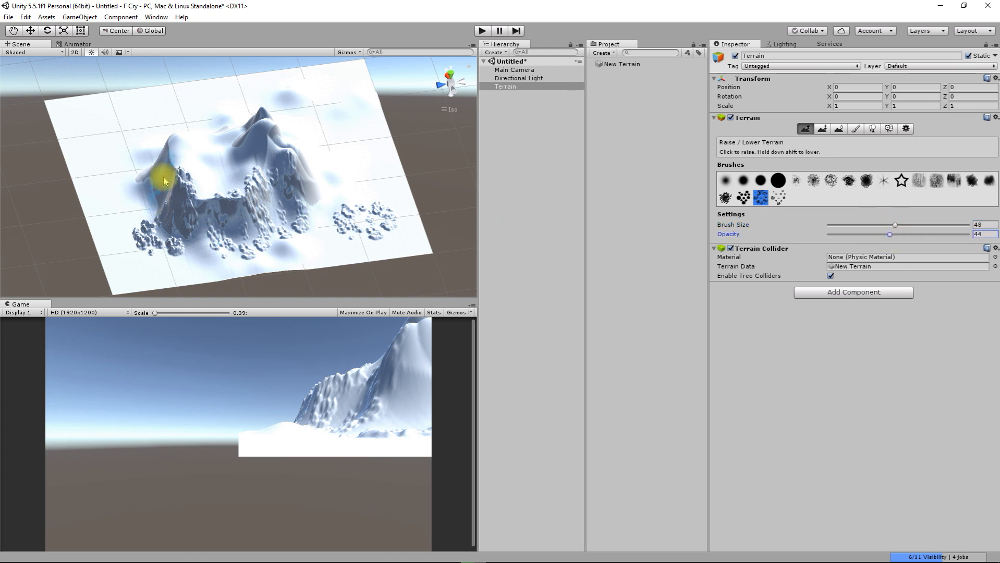
{"action": "left_click_drag", "start_coordinate": [160, 192], "coordinate": [153, 182]}
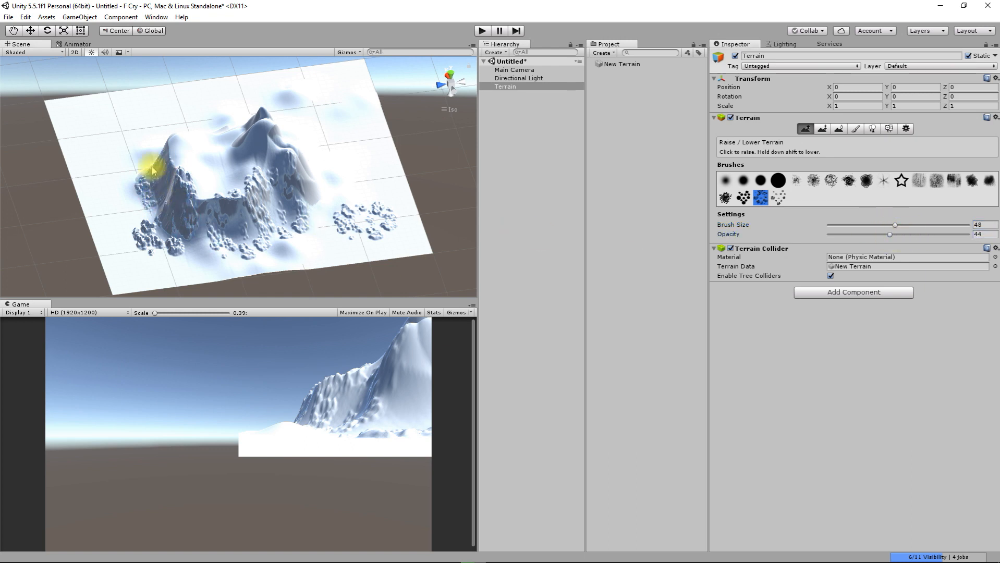
{"action": "mouse_move", "coordinate": [162, 223]}
{"action": "left_mouse_down", "text": "alt"}
{"action": "mouse_move", "coordinate": [332, 217]}
{"action": "mouse_move", "coordinate": [239, 216]}
{"action": "left_mouse_up", "text": "alt"}
{"action": "left_click_drag", "start_coordinate": [203, 184], "coordinate": [465, 197], "text": "alt"}
{"action": "mouse_move", "coordinate": [284, 184]}
{"action": "left_mouse_down"}
{"action": "mouse_move", "coordinate": [223, 170]}
{"action": "mouse_move", "coordinate": [219, 161]}
{"action": "mouse_move", "coordinate": [244, 170]}
{"action": "mouse_move", "coordinate": [190, 134]}
{"action": "mouse_move", "coordinate": [221, 119]}
{"action": "mouse_move", "coordinate": [197, 103]}
{"action": "mouse_move", "coordinate": [207, 100]}
{"action": "mouse_move", "coordinate": [202, 160]}
{"action": "mouse_move", "coordinate": [42, 125]}
{"action": "left_mouse_up"}
{"action": "mouse_move", "coordinate": [248, 102]}
{"action": "left_mouse_down"}
{"action": "mouse_move", "coordinate": [263, 103]}
{"action": "mouse_move", "coordinate": [241, 129]}
{"action": "mouse_move", "coordinate": [270, 127]}
{"action": "mouse_move", "coordinate": [116, 127]}
{"action": "left_mouse_up"}
{"action": "mouse_move", "coordinate": [286, 134]}
{"action": "left_mouse_down"}
{"action": "mouse_move", "coordinate": [263, 138]}
{"action": "mouse_move", "coordinate": [286, 160]}
{"action": "mouse_move", "coordinate": [327, 148]}
{"action": "mouse_move", "coordinate": [223, 174]}
{"action": "mouse_move", "coordinate": [301, 178]}
{"action": "left_mouse_up"}
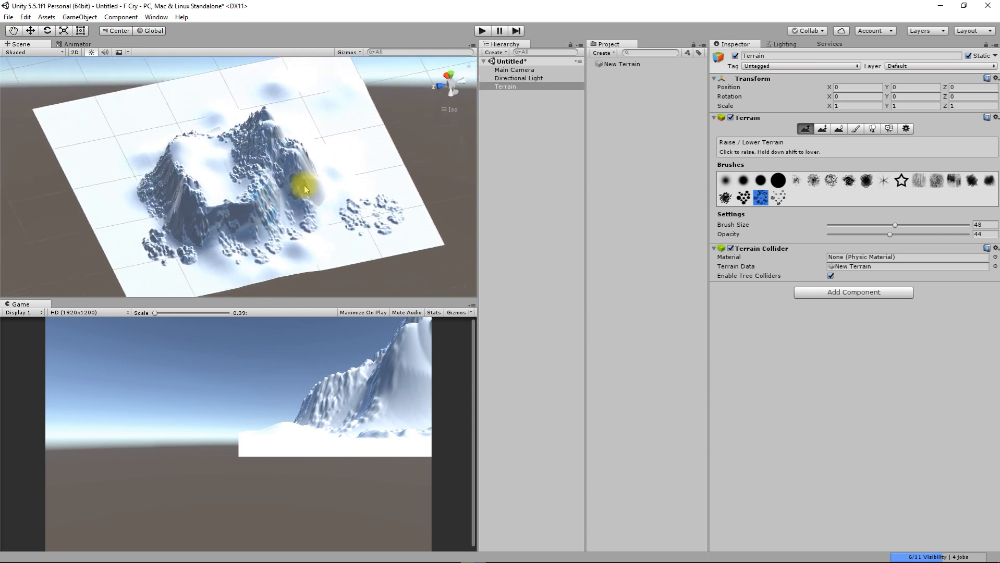
Step: Smooth the rocky bumps on parts of the mountain with Smooth Height, using a soft round brush at size 99 and opacity 74
{"action": "left_click", "coordinate": [839, 129]}
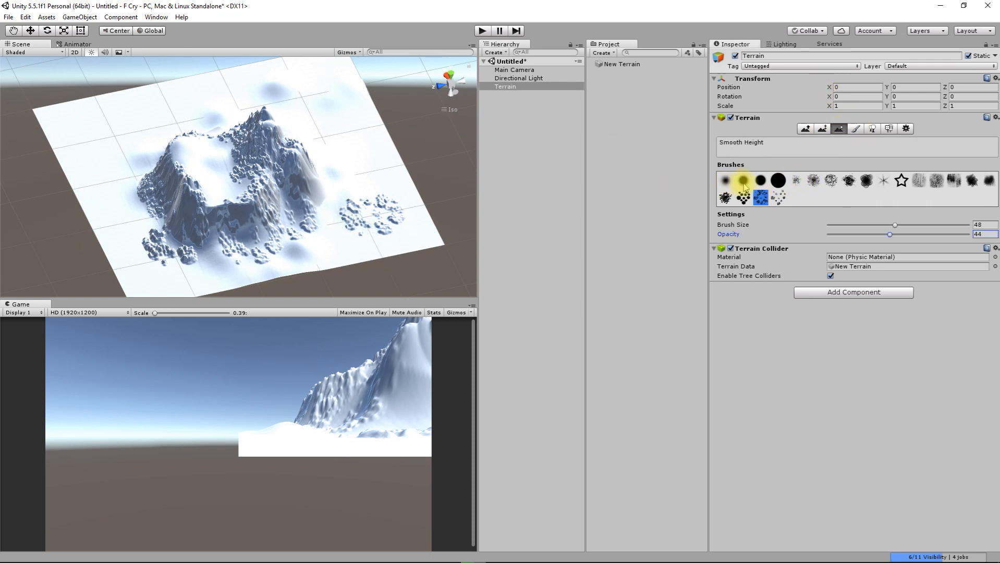
{"action": "left_click_drag", "start_coordinate": [902, 226], "coordinate": [925, 228]}
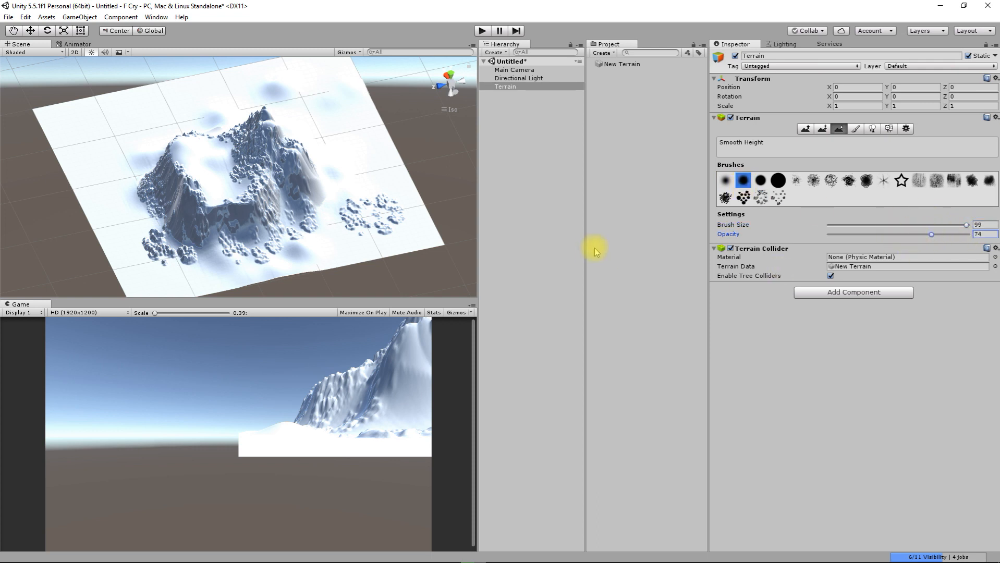
{"action": "mouse_move", "coordinate": [354, 211]}
{"action": "left_mouse_down"}
{"action": "mouse_move", "coordinate": [340, 211]}
{"action": "mouse_move", "coordinate": [352, 219]}
{"action": "mouse_move", "coordinate": [357, 202]}
{"action": "mouse_move", "coordinate": [369, 238]}
{"action": "mouse_move", "coordinate": [354, 227]}
{"action": "mouse_move", "coordinate": [382, 199]}
{"action": "mouse_move", "coordinate": [145, 241]}
{"action": "mouse_move", "coordinate": [245, 246]}
{"action": "mouse_move", "coordinate": [275, 157]}
{"action": "mouse_move", "coordinate": [303, 143]}
{"action": "left_mouse_up"}
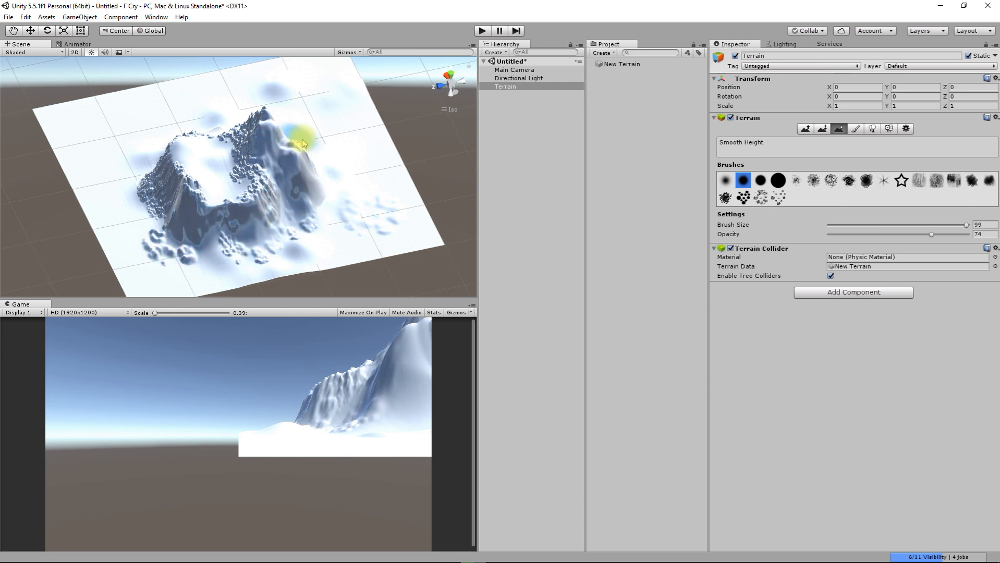
{"action": "left_click_drag", "start_coordinate": [164, 231], "coordinate": [337, 212], "text": "alt"}
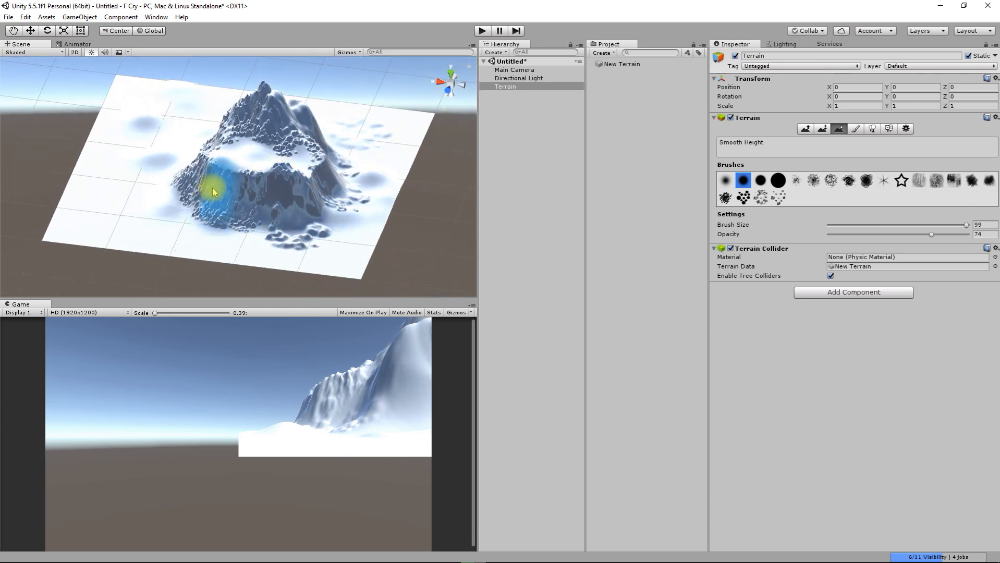
{"action": "left_click_drag", "start_coordinate": [213, 189], "coordinate": [372, 232], "text": "alt"}
{"action": "scroll", "coordinate": [226, 203], "scroll_direction": "up", "scroll_amount": 3}
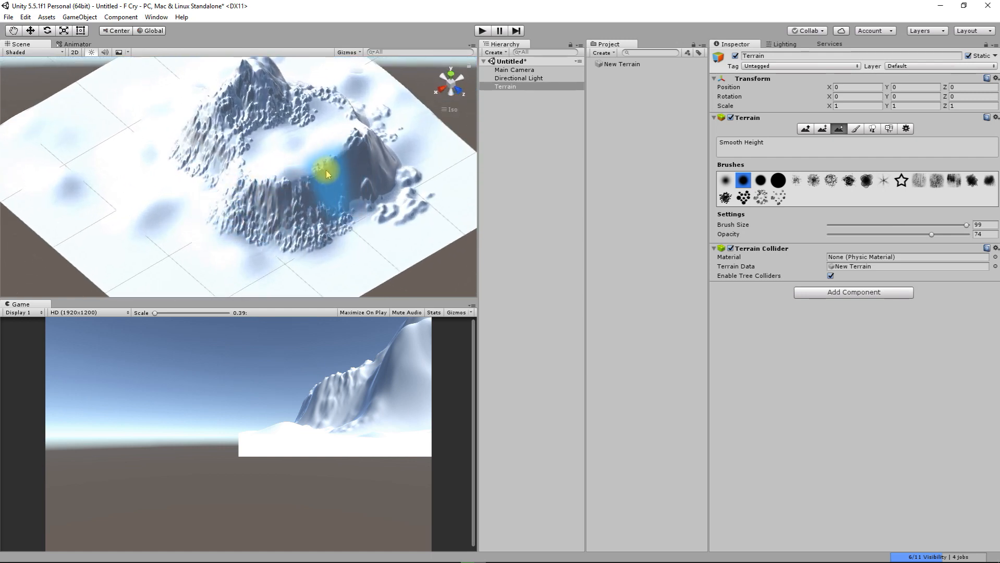
{"action": "left_click_drag", "start_coordinate": [326, 173], "coordinate": [313, 161]}
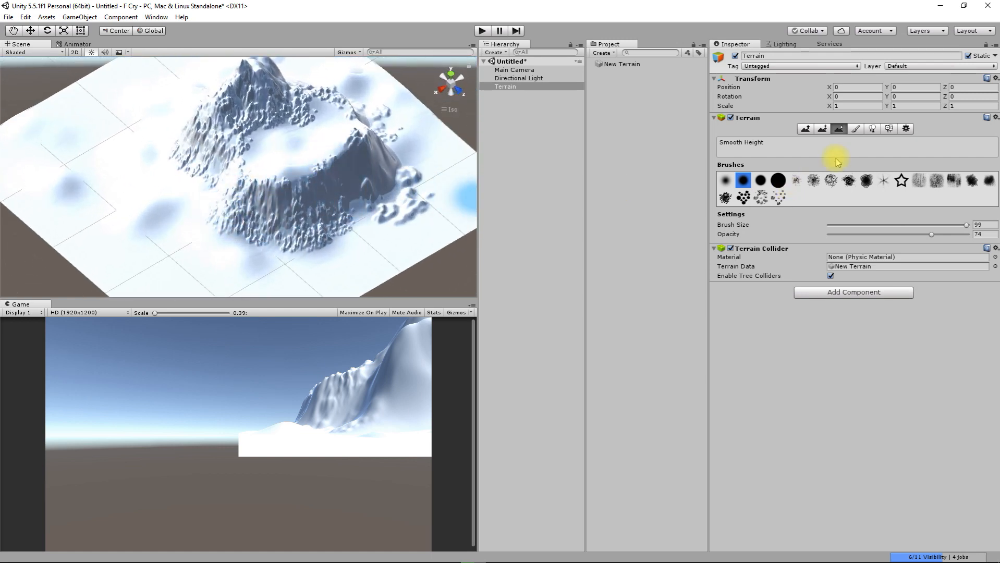
Step: Switch the terrain to the Paint Texture tool and get a closer view of the mountain
{"action": "left_click", "coordinate": [856, 129]}
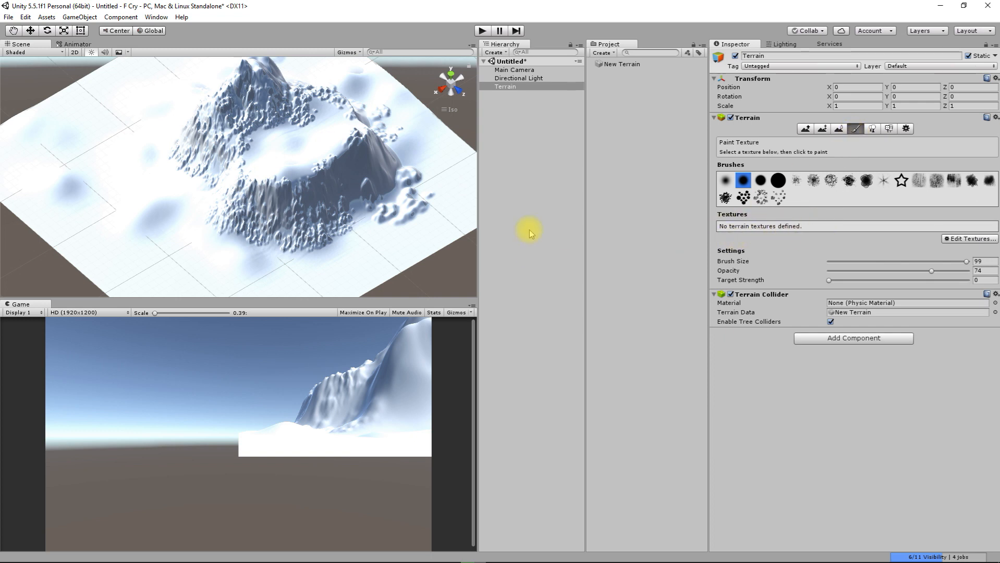
{"action": "left_click_drag", "start_coordinate": [272, 239], "coordinate": [352, 141], "text": "alt"}
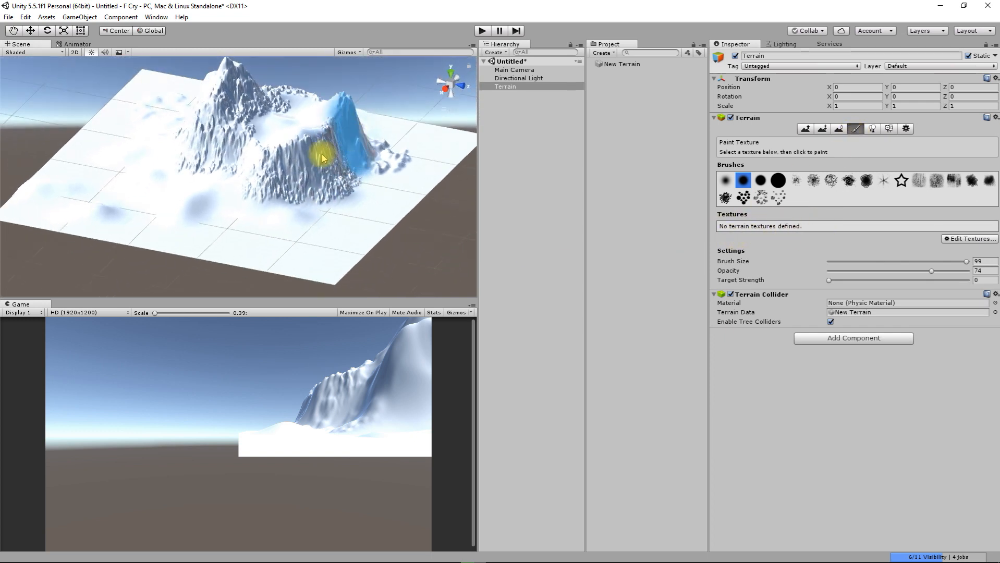
{"action": "left_click_drag", "start_coordinate": [304, 187], "coordinate": [297, 180]}
{"action": "middle_click_drag", "start_coordinate": [291, 179], "coordinate": [304, 214]}
{"action": "scroll", "coordinate": [284, 195], "scroll_direction": "up", "scroll_amount": 4}
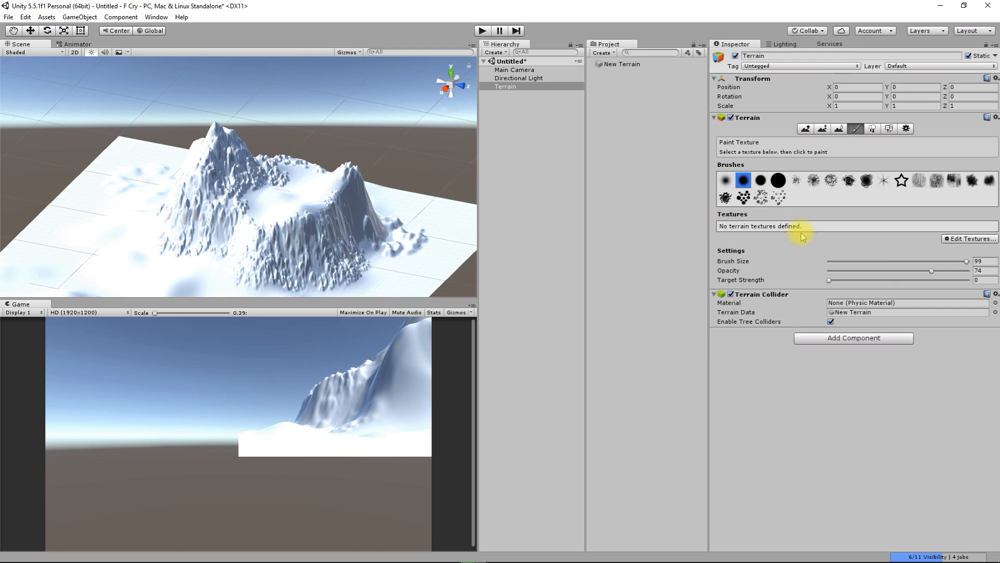
Step: Check which textures can be chosen as a new terrain texture's albedo, and close the dialogs and the update notice without adding one
{"action": "left_click", "coordinate": [973, 239]}
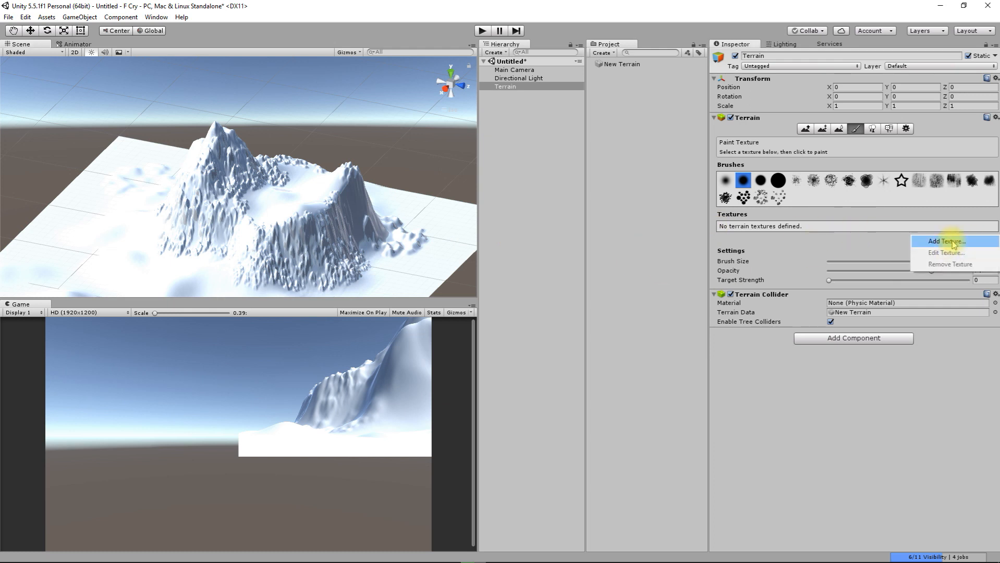
{"action": "left_click", "coordinate": [951, 243]}
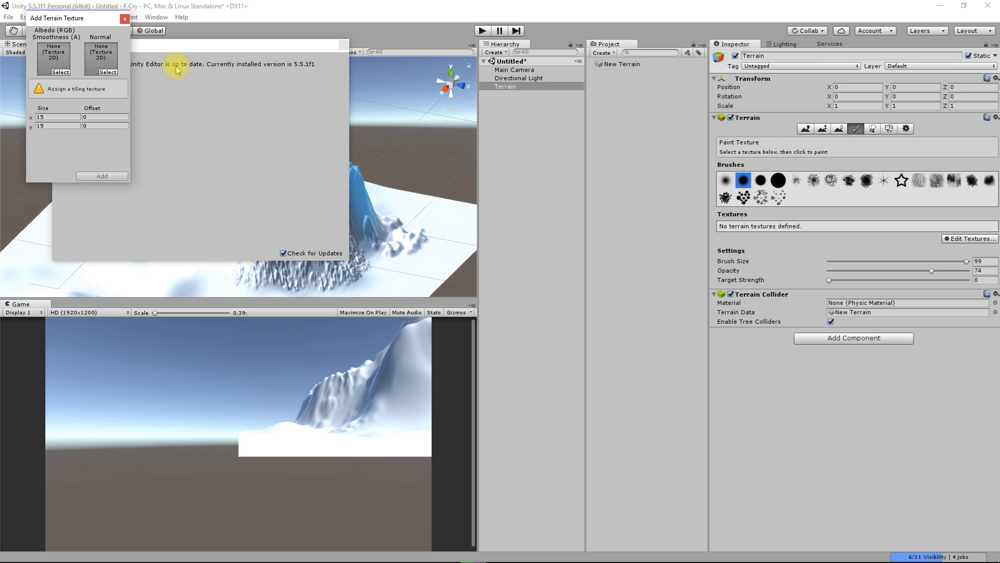
{"action": "left_click_drag", "start_coordinate": [89, 18], "coordinate": [612, 202]}
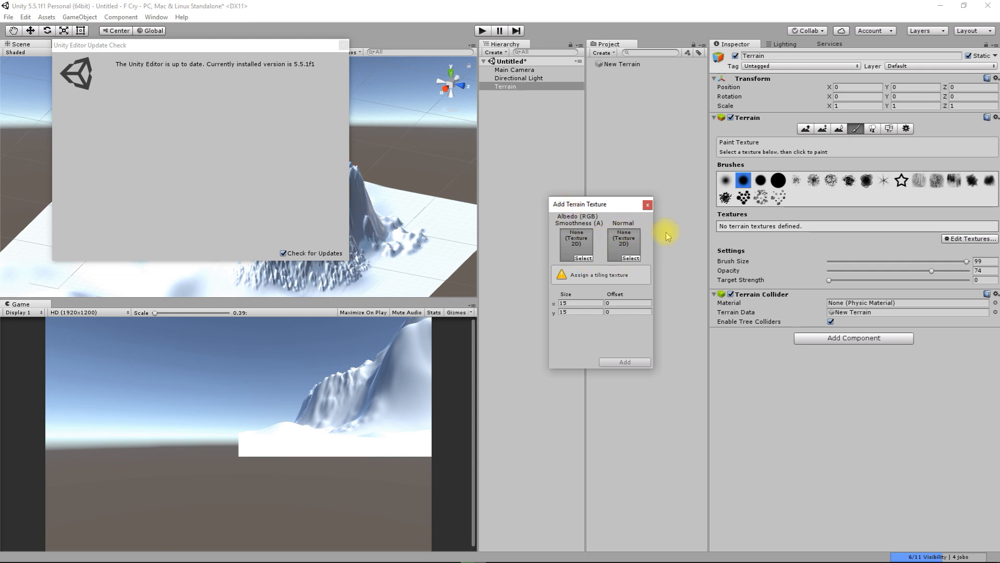
{"action": "left_click", "coordinate": [581, 257]}
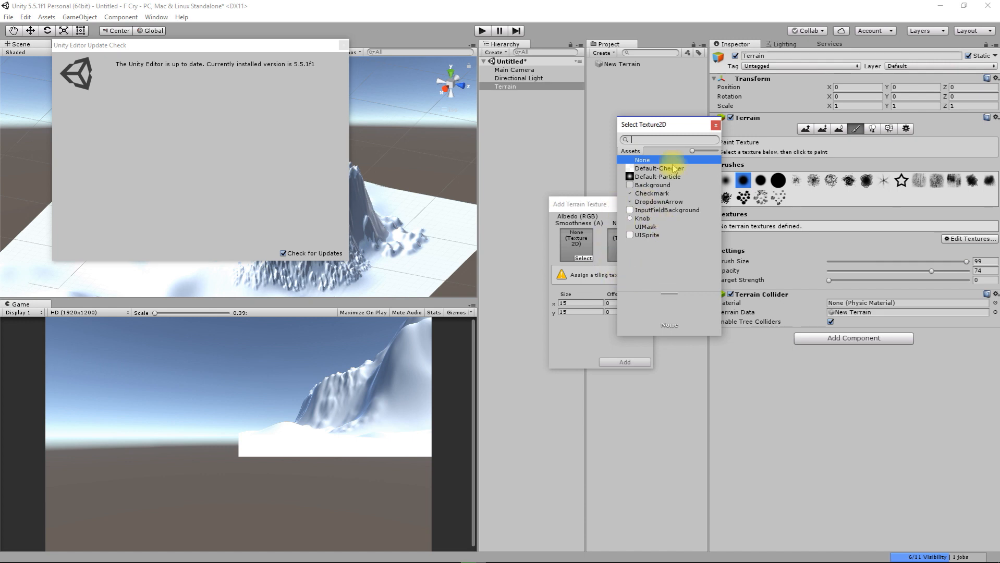
{"action": "left_click", "coordinate": [715, 126]}
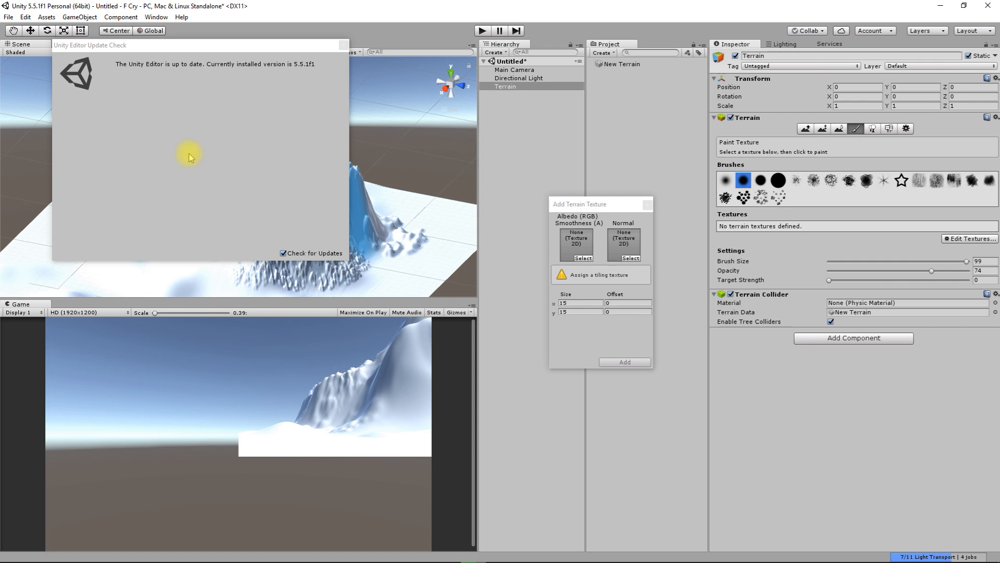
{"action": "left_click", "coordinate": [343, 46]}
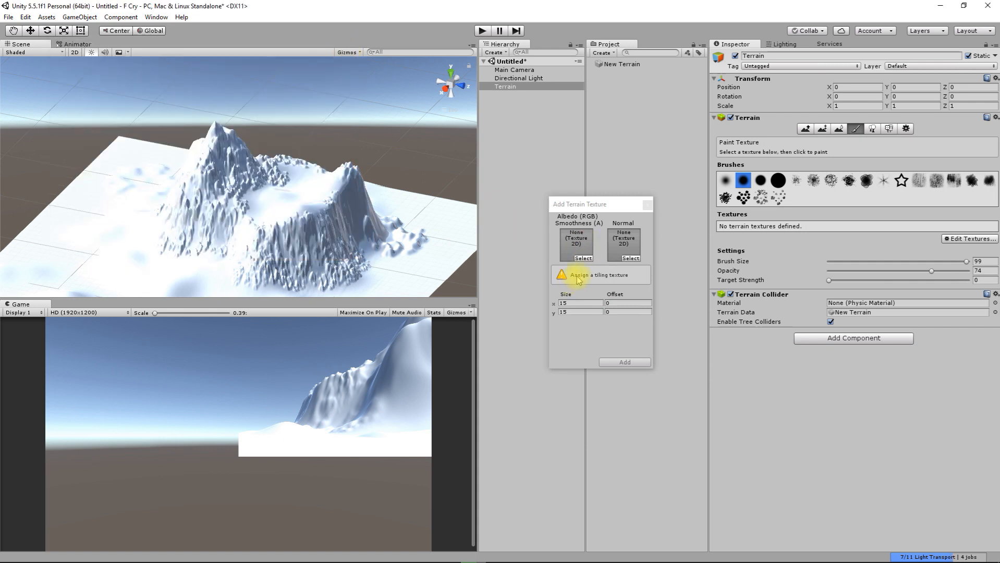
{"action": "left_click", "coordinate": [583, 259]}
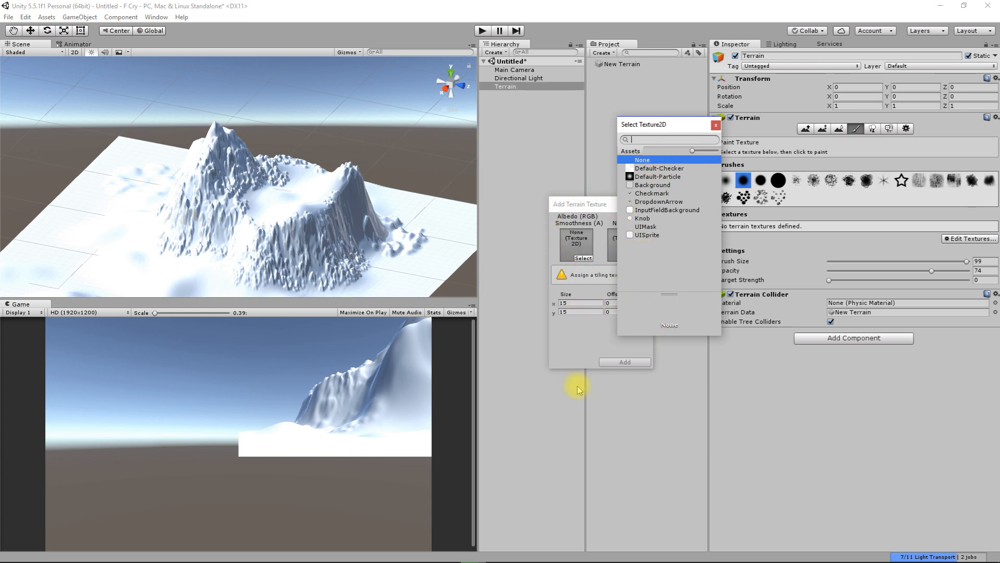
{"action": "left_click", "coordinate": [716, 125]}
{"action": "left_click", "coordinate": [640, 206]}
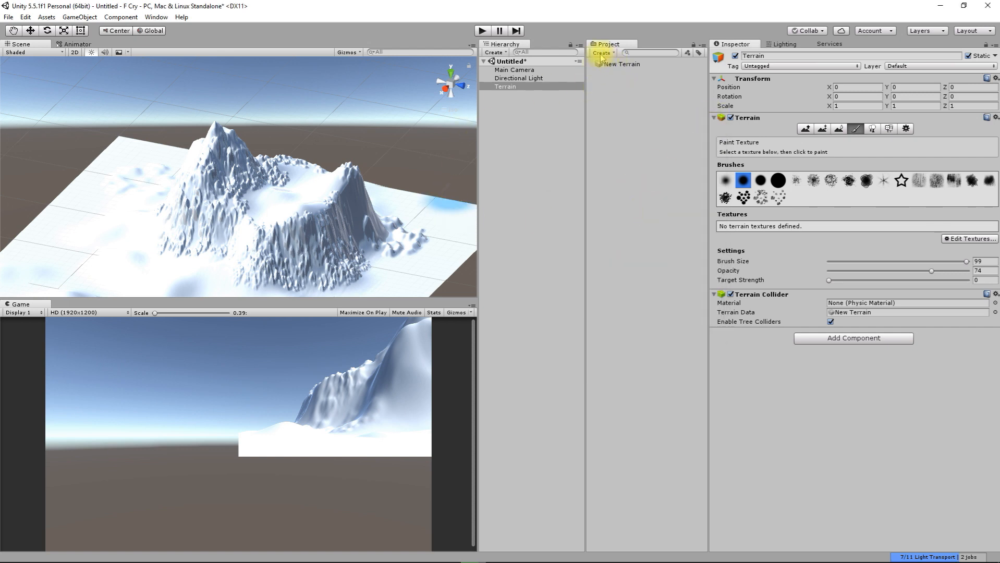
Step: Import the complete Environment standard package into the project
{"action": "left_click", "coordinate": [621, 62]}
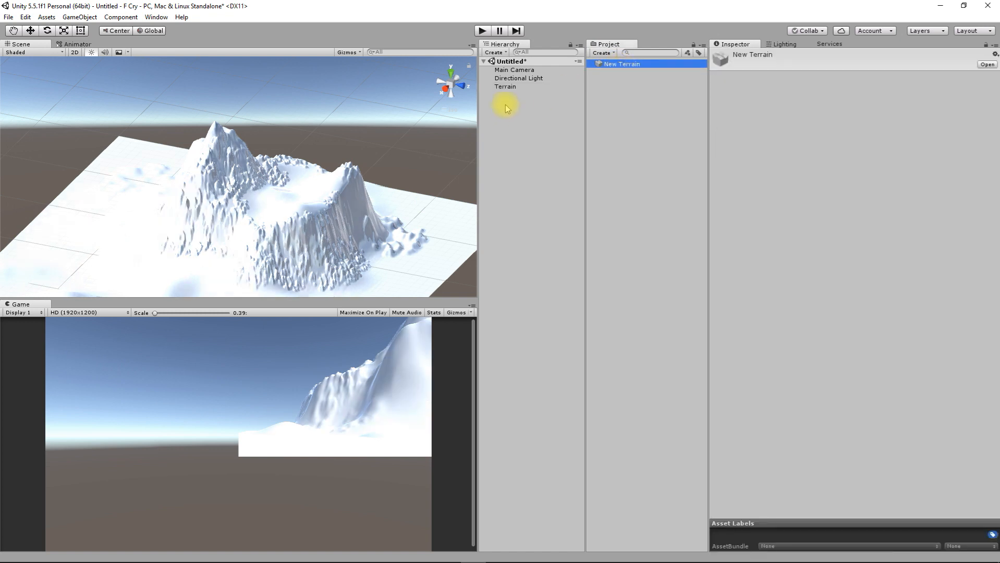
{"action": "left_click", "coordinate": [531, 88]}
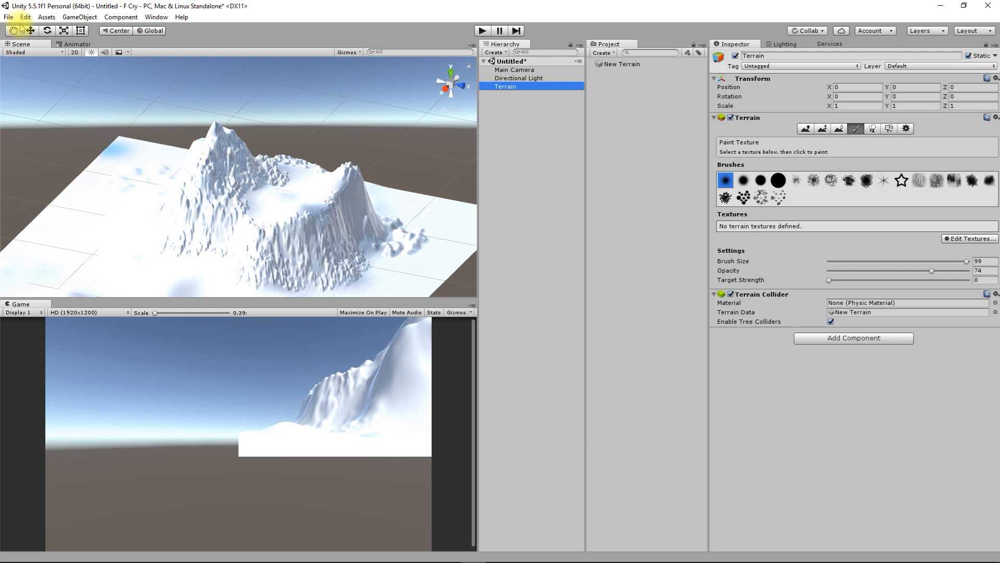
{"action": "left_click", "coordinate": [44, 17]}
{"action": "mouse_move", "coordinate": [121, 105]}
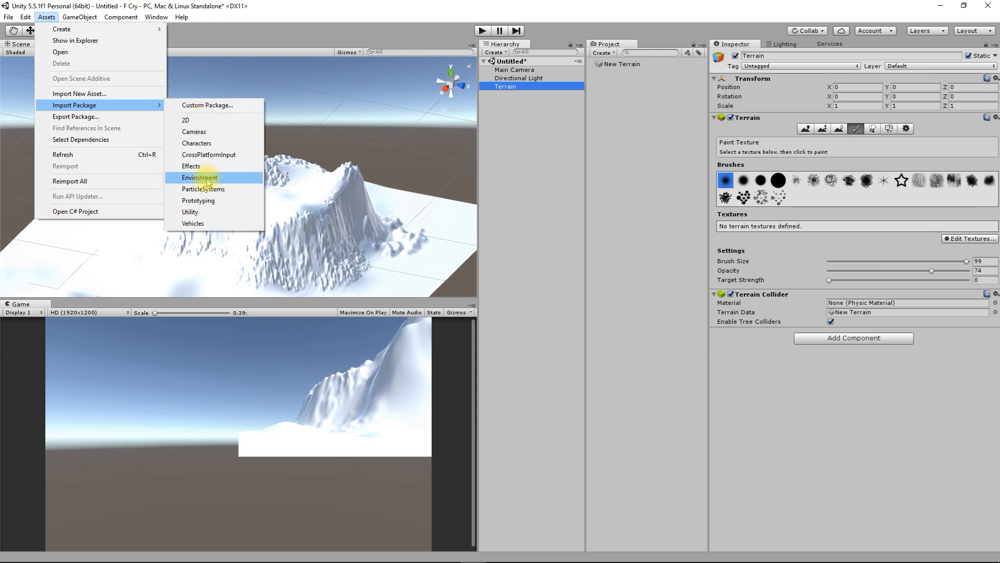
{"action": "left_click", "coordinate": [206, 183]}
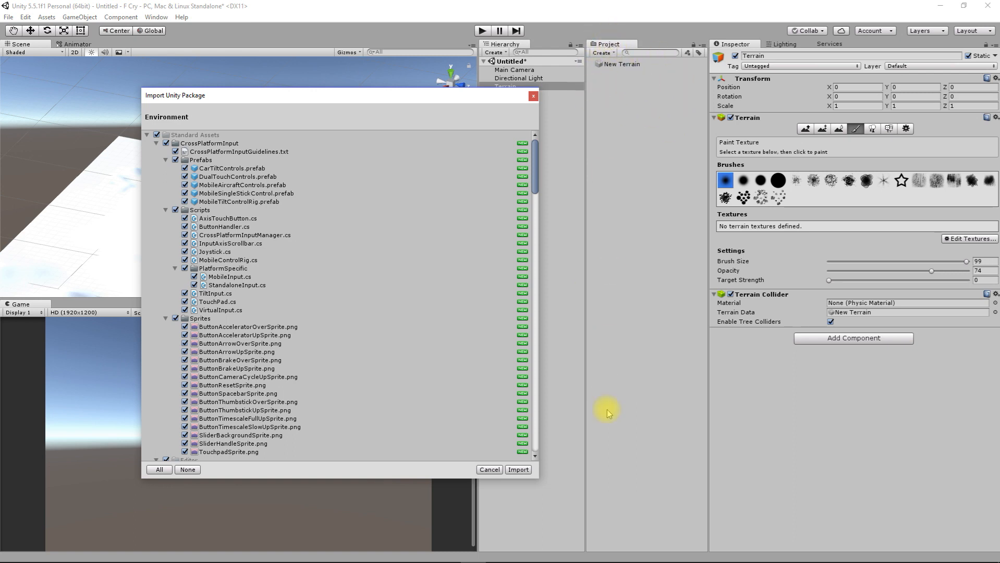
{"action": "left_click", "coordinate": [518, 469]}
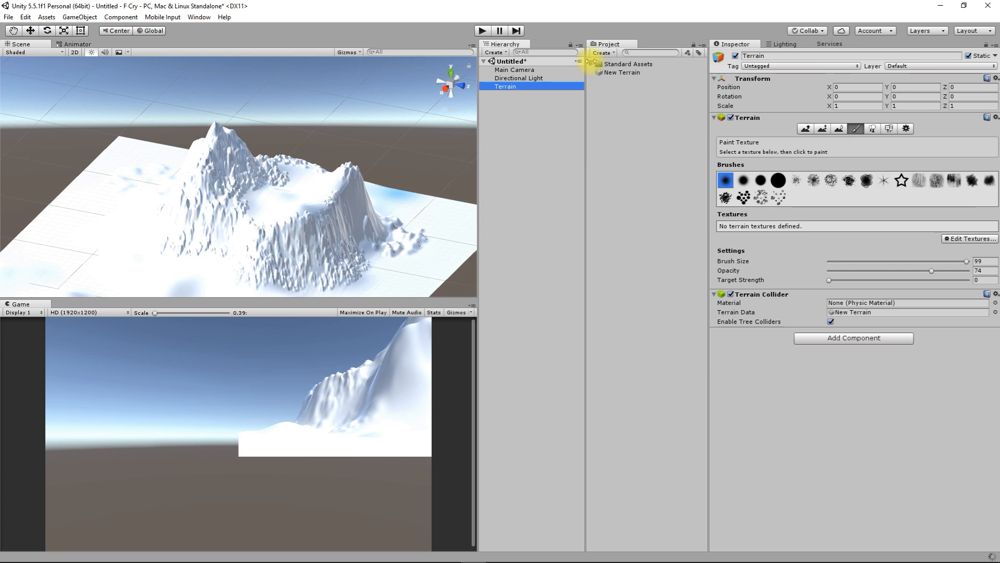
Step: Expand the imported Standard Assets folder and its Environment subfolder to examine their contents
{"action": "left_click", "coordinate": [611, 64]}
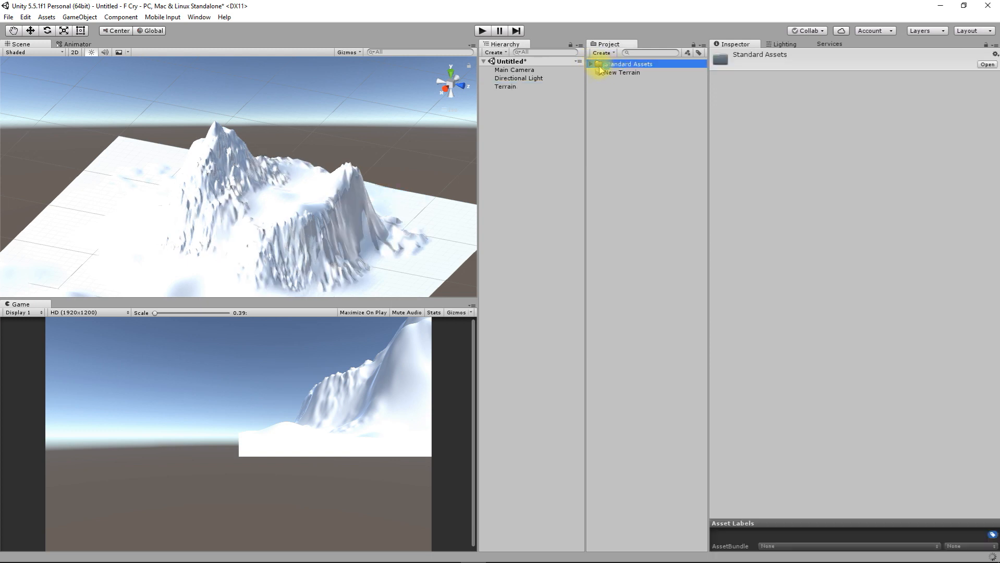
{"action": "left_click", "coordinate": [592, 63]}
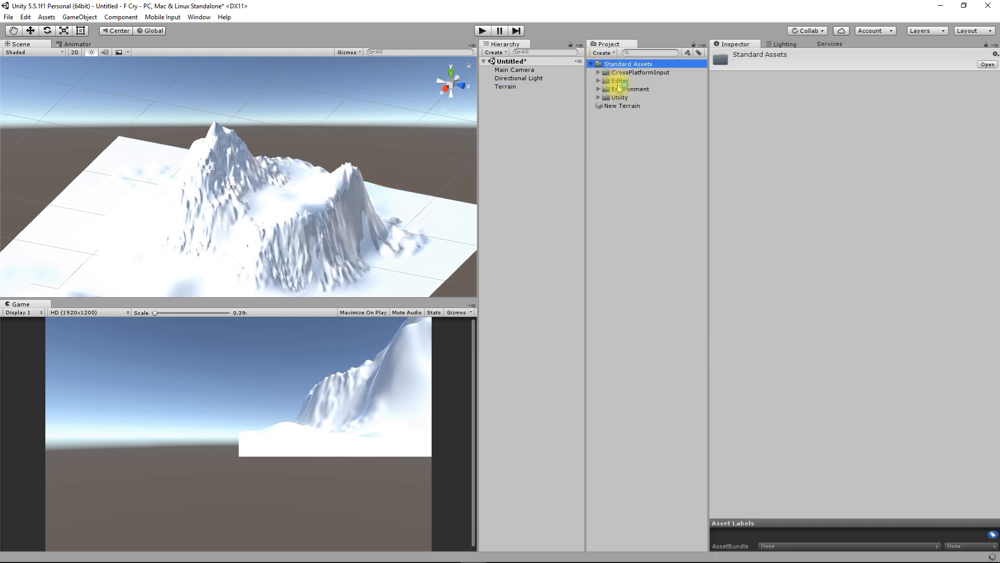
{"action": "left_click", "coordinate": [598, 89]}
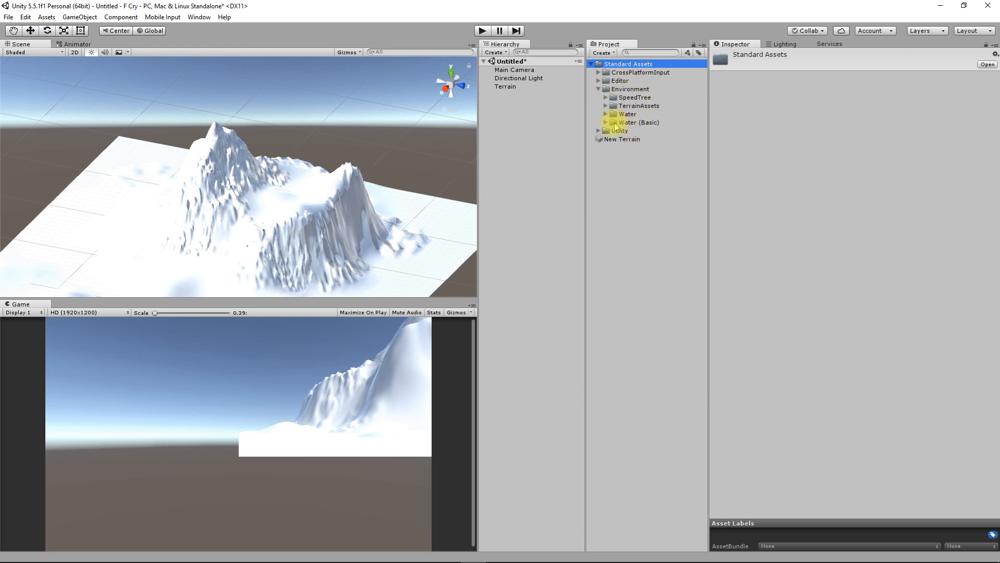
Step: Add SandAlbedo as the albedo of the terrain's first paint texture so that it covers the whole terrain
{"action": "left_click", "coordinate": [492, 88]}
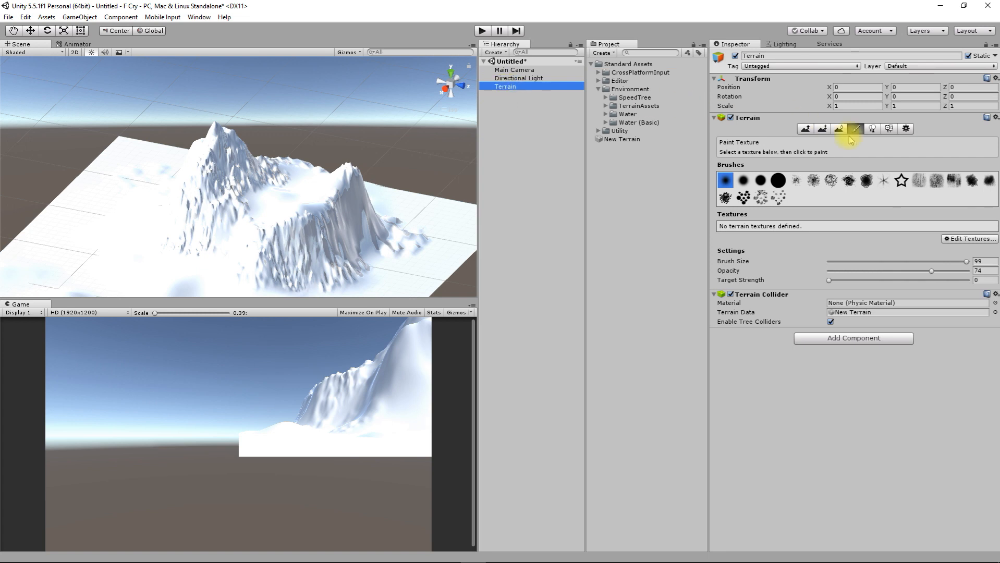
{"action": "left_click", "coordinate": [979, 239]}
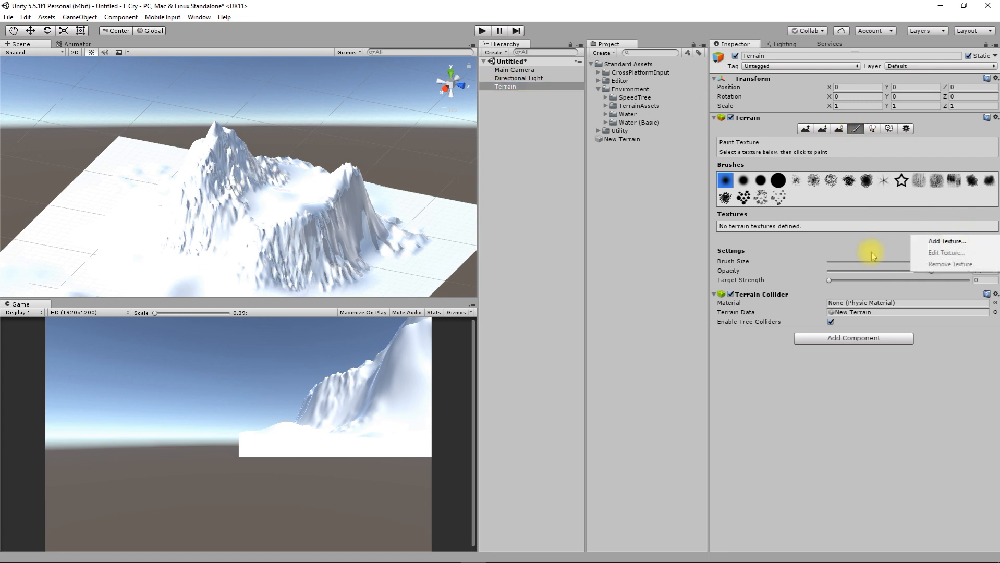
{"action": "left_click", "coordinate": [945, 241]}
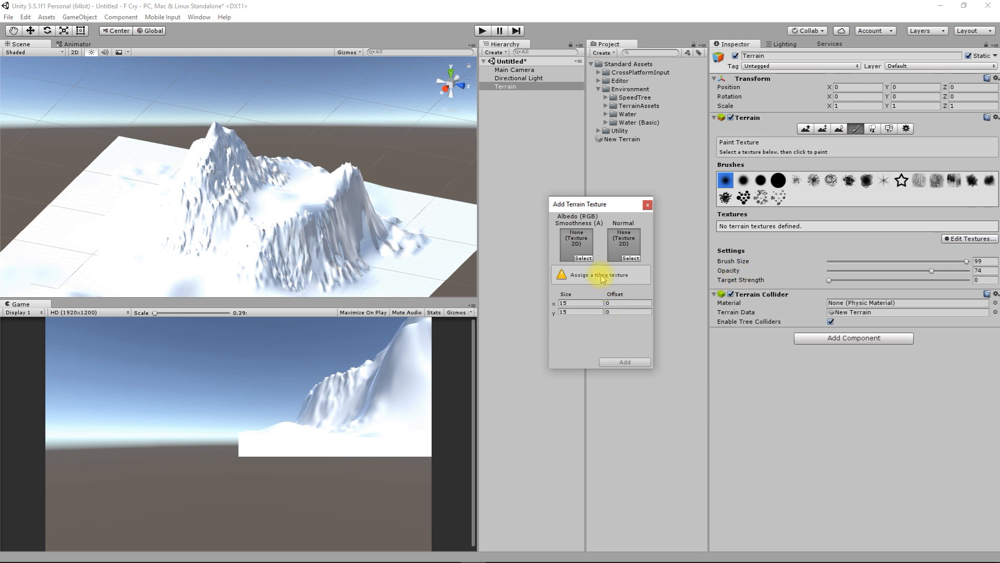
{"action": "left_click", "coordinate": [583, 259]}
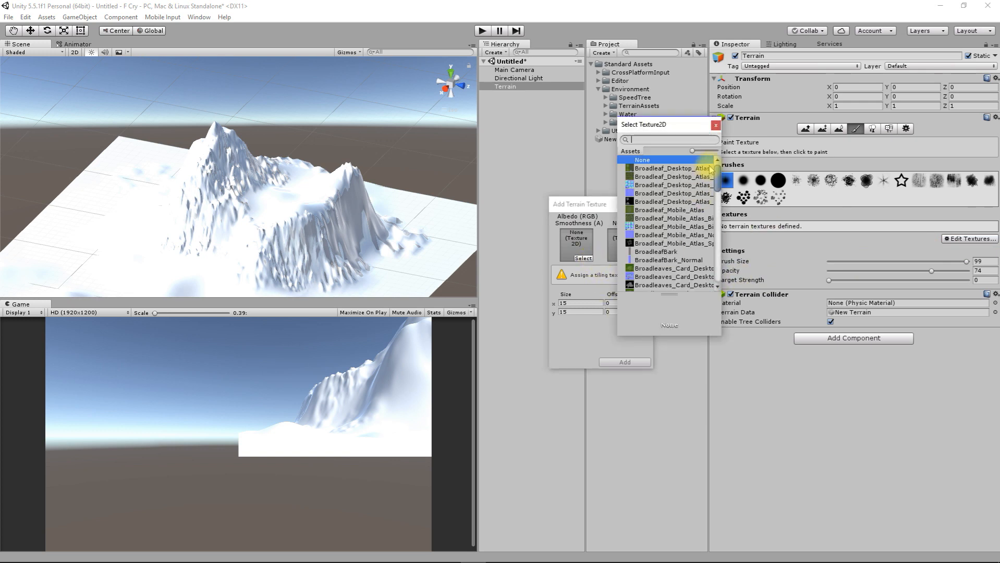
{"action": "left_click_drag", "start_coordinate": [718, 180], "coordinate": [712, 248]}
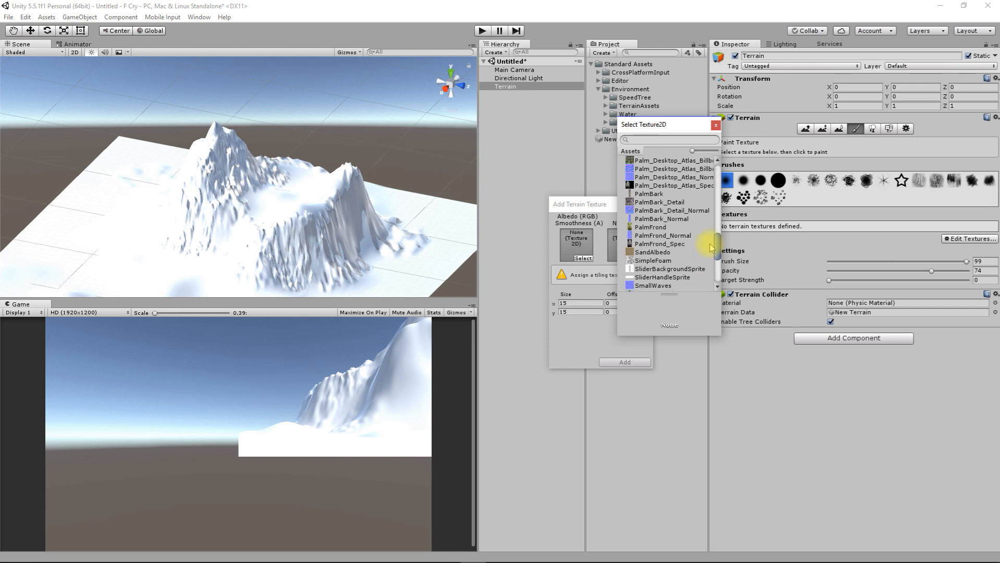
{"action": "left_click", "coordinate": [653, 253]}
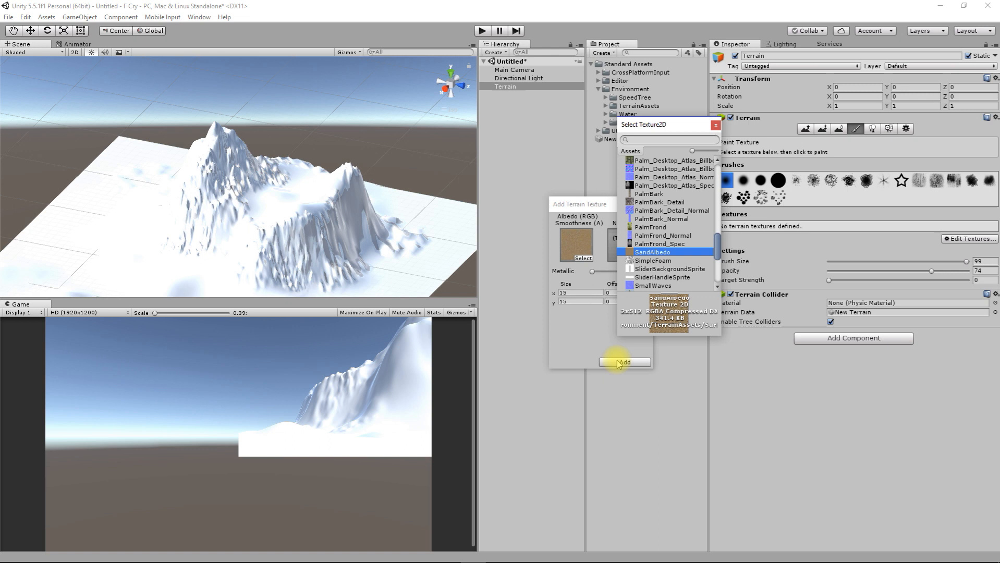
{"action": "left_click", "coordinate": [715, 126]}
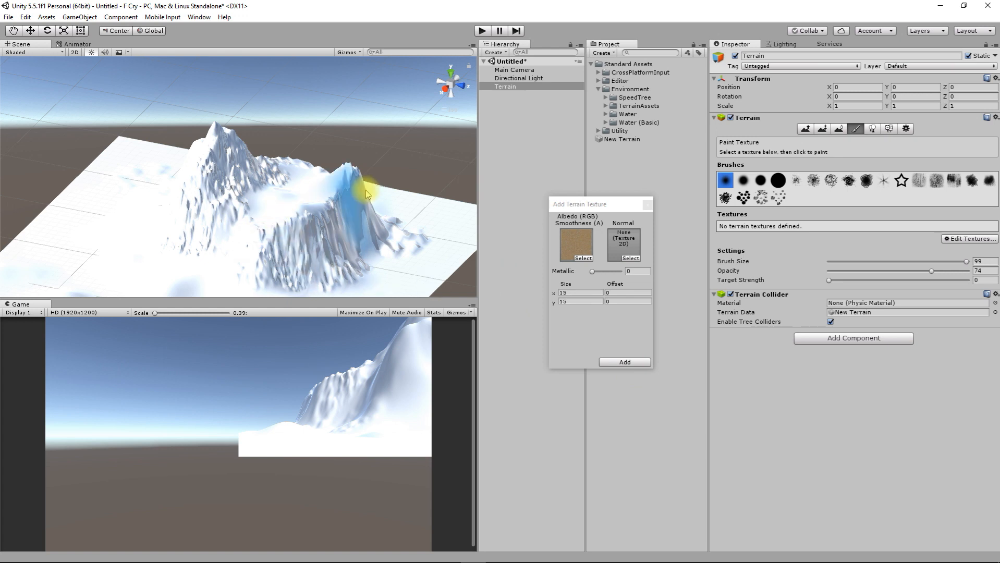
{"action": "left_click", "coordinate": [625, 362]}
Step: Add a second terrain texture that uses GrassRockyAlbedo as its albedo
{"action": "left_click_drag", "start_coordinate": [239, 212], "coordinate": [319, 217], "text": "alt"}
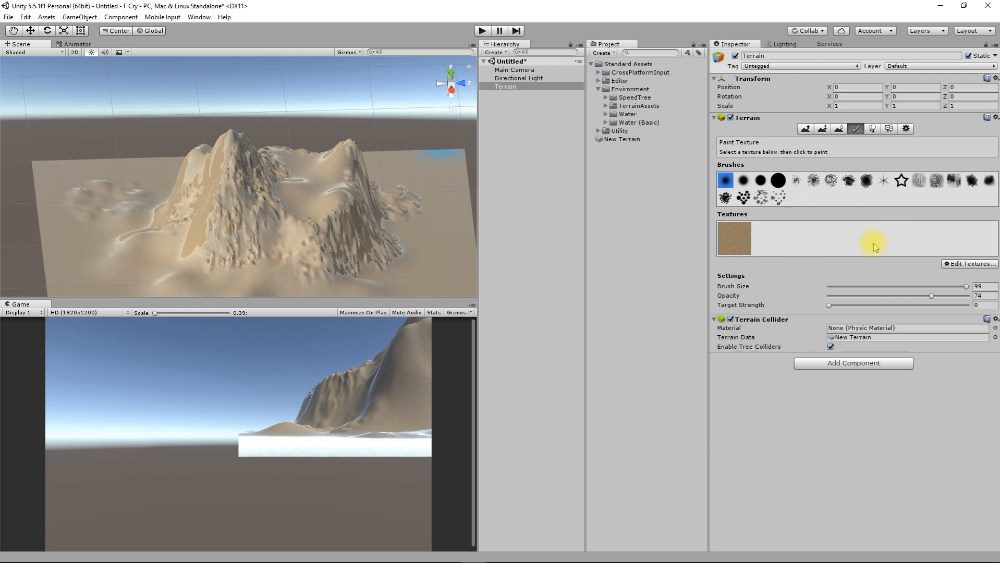
{"action": "left_click", "coordinate": [957, 265]}
{"action": "left_click", "coordinate": [947, 266]}
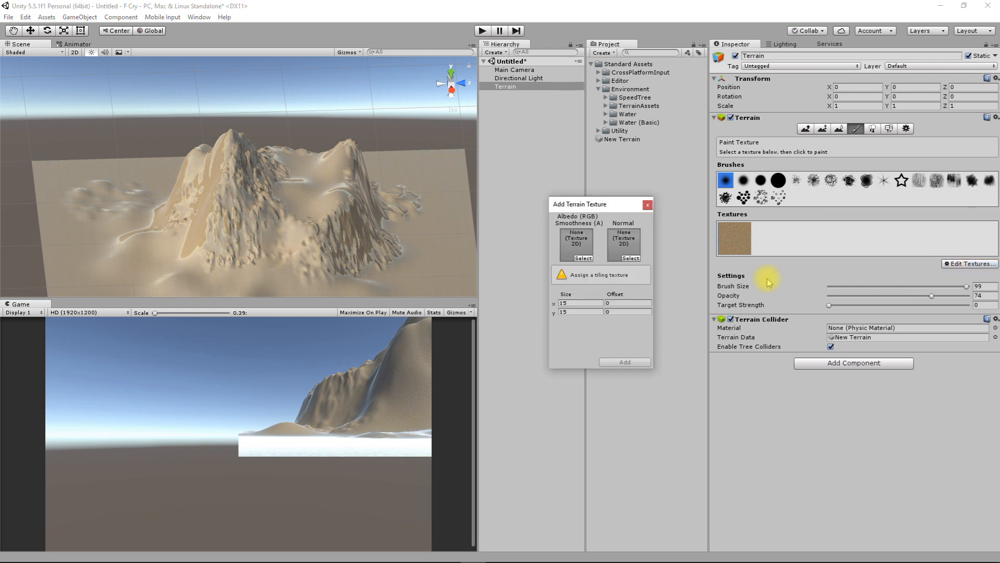
{"action": "left_click", "coordinate": [582, 259]}
{"action": "left_click_drag", "start_coordinate": [716, 178], "coordinate": [728, 243]}
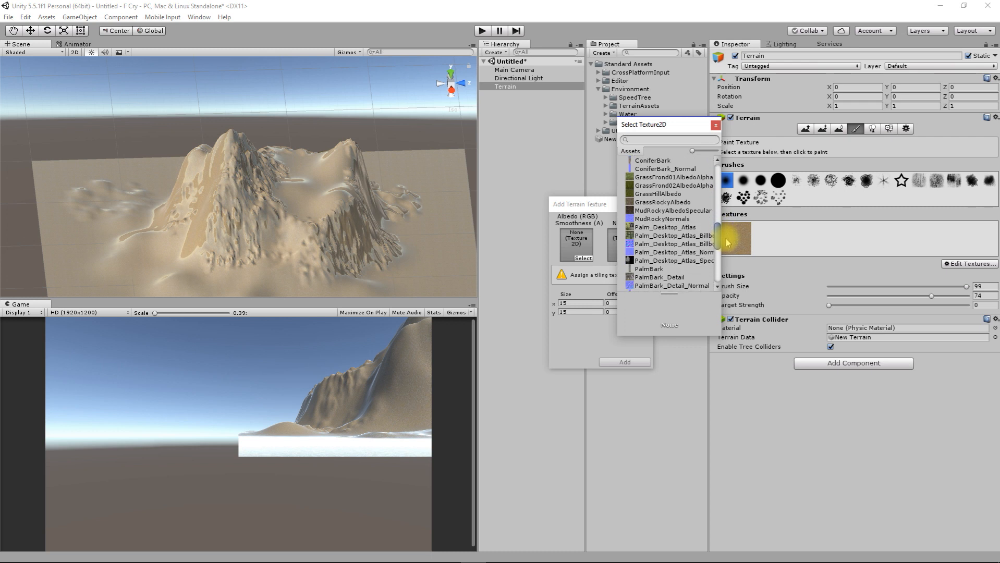
{"action": "left_click_drag", "start_coordinate": [728, 242], "coordinate": [724, 236]}
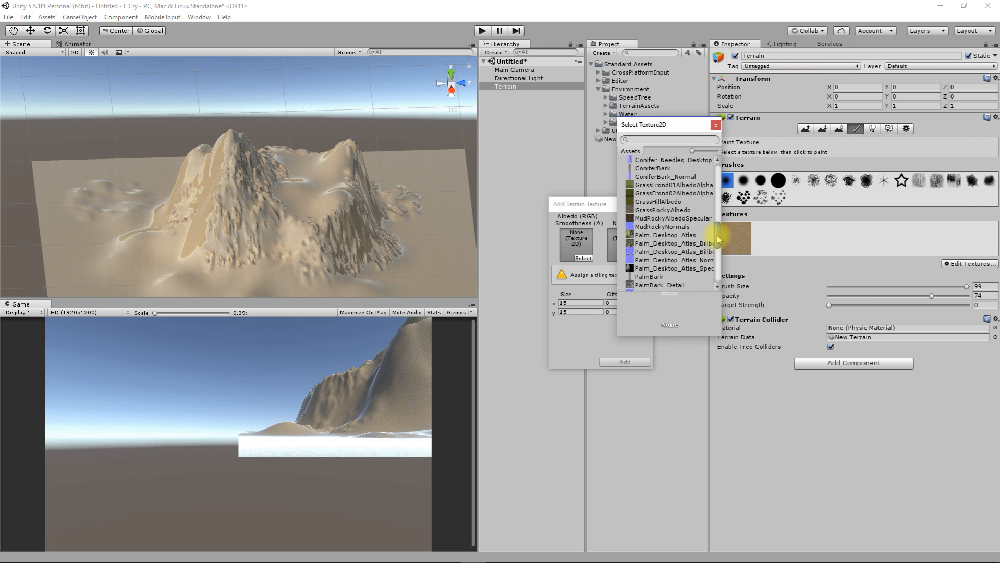
{"action": "left_click", "coordinate": [663, 210]}
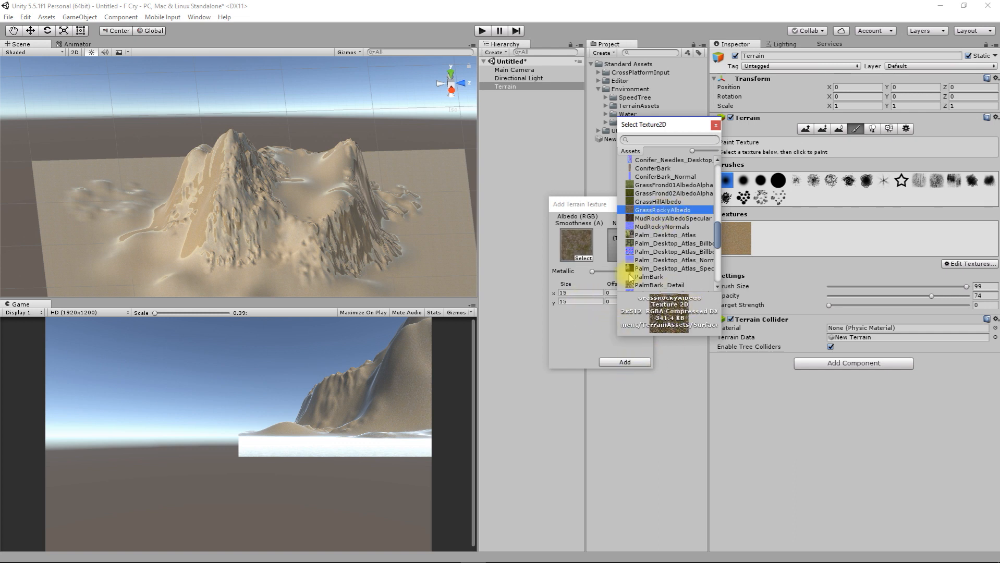
{"action": "left_click", "coordinate": [714, 125]}
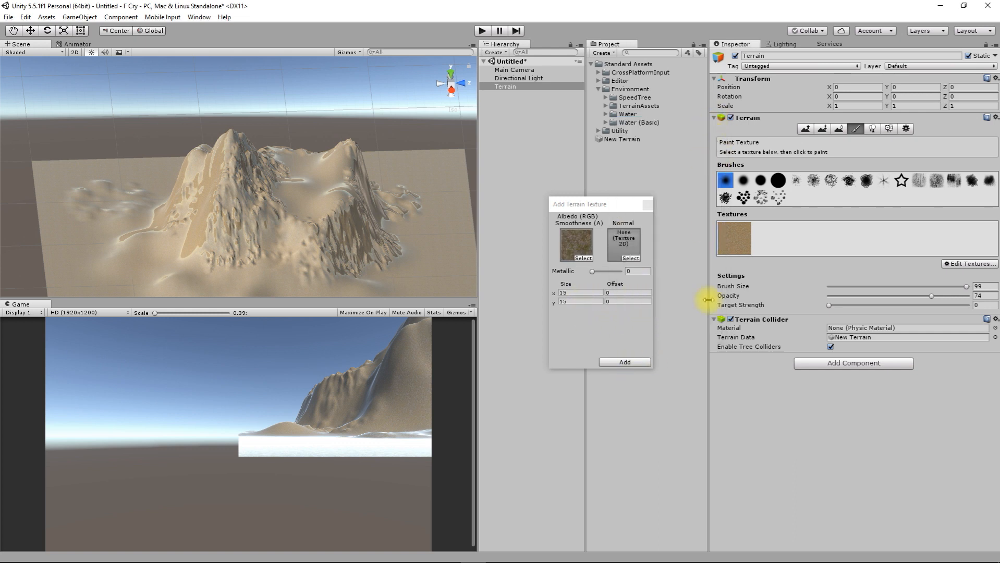
{"action": "left_click", "coordinate": [624, 363]}
Step: Paint the GrassRockyAlbedo texture over the mountain's slopes and base all around, with the target strength set to 0.554
{"action": "left_click", "coordinate": [768, 243]}
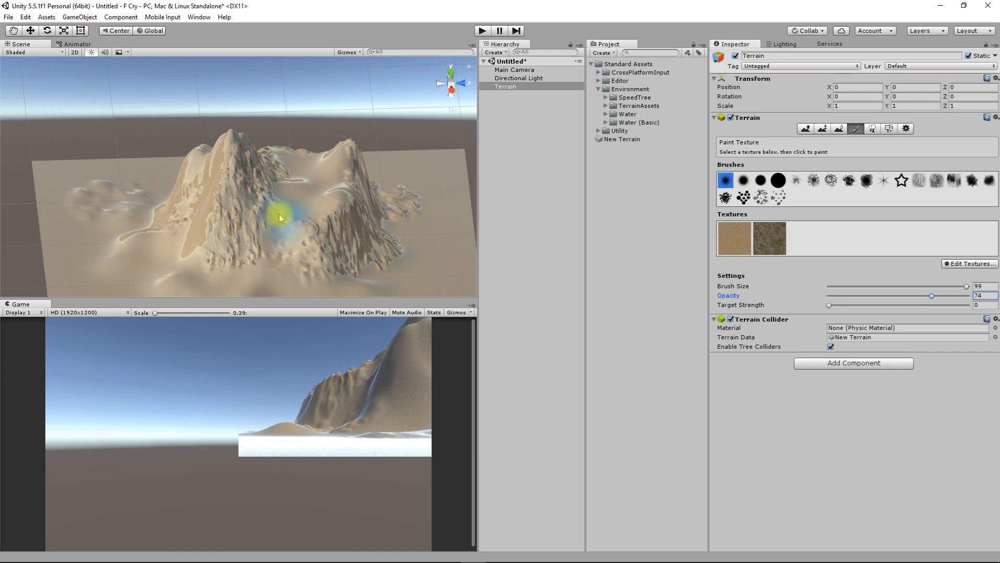
{"action": "scroll", "coordinate": [252, 218], "scroll_direction": "up", "scroll_amount": 3}
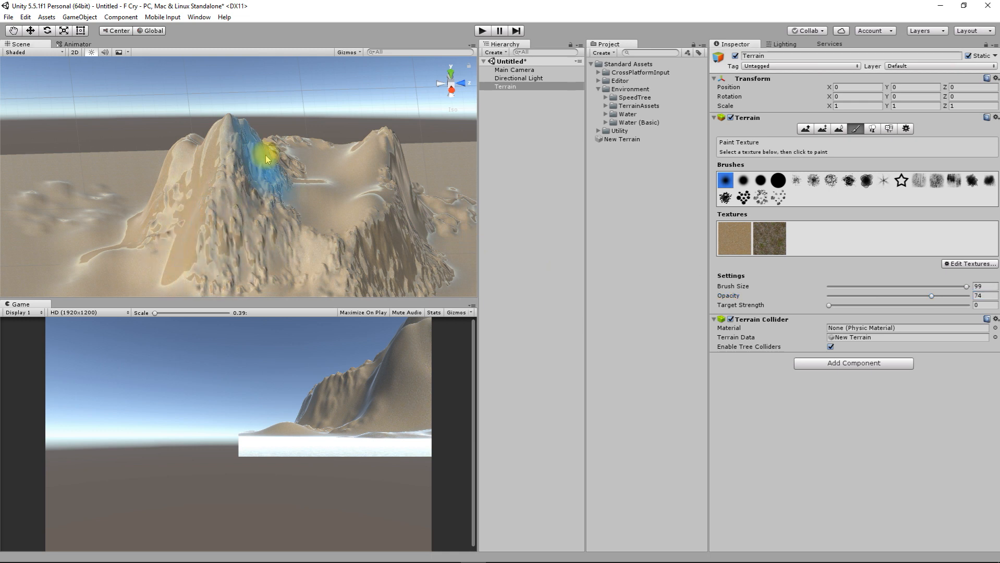
{"action": "left_click_drag", "start_coordinate": [255, 158], "coordinate": [264, 267], "text": "alt"}
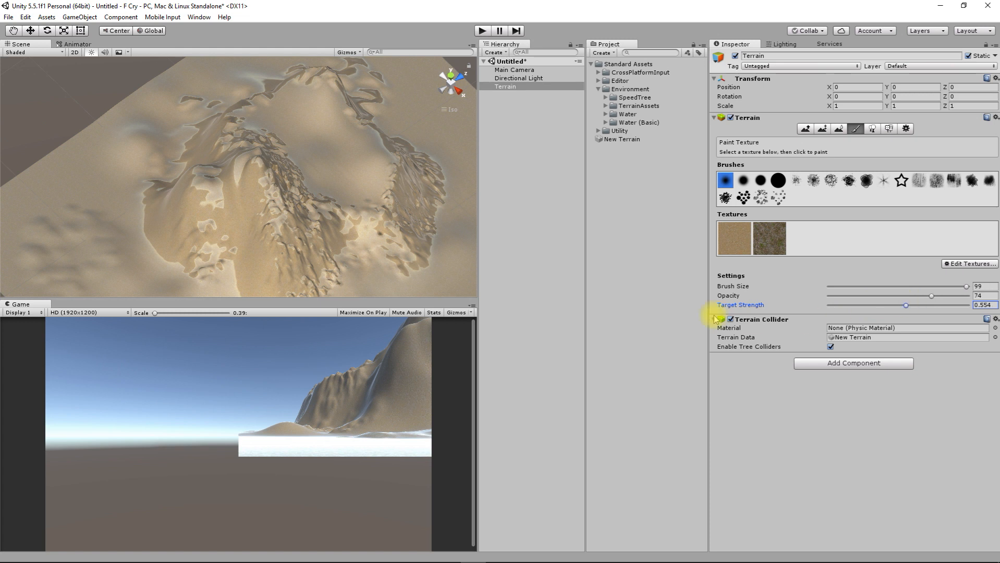
{"action": "mouse_move", "coordinate": [258, 226]}
{"action": "left_mouse_down"}
{"action": "mouse_move", "coordinate": [301, 252]}
{"action": "mouse_move", "coordinate": [245, 225]}
{"action": "left_mouse_up"}
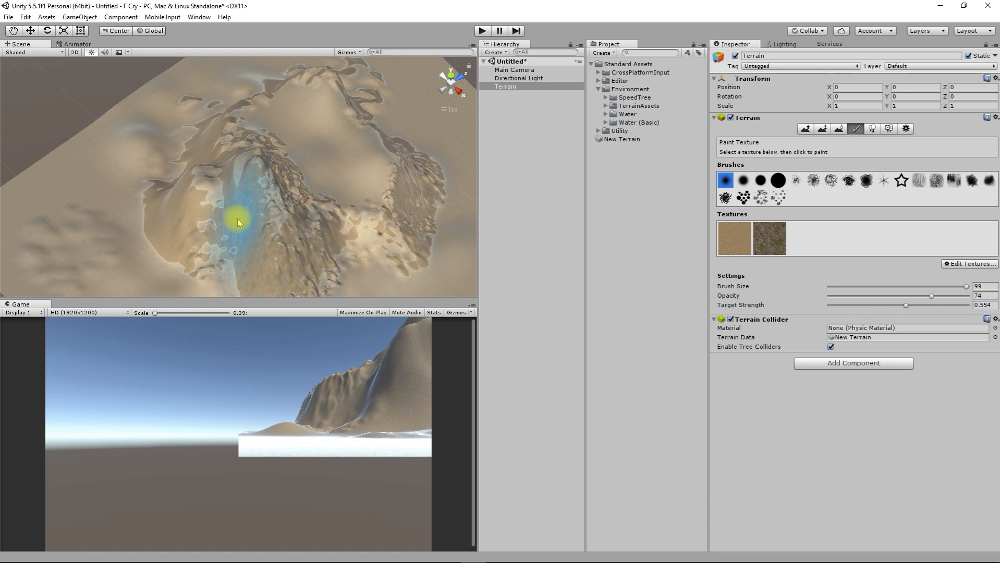
{"action": "mouse_move", "coordinate": [197, 200]}
{"action": "left_mouse_down", "text": "alt"}
{"action": "mouse_move", "coordinate": [312, 223]}
{"action": "mouse_move", "coordinate": [346, 185]}
{"action": "left_mouse_up", "text": "alt"}
{"action": "mouse_move", "coordinate": [267, 236]}
{"action": "left_mouse_down"}
{"action": "mouse_move", "coordinate": [178, 223]}
{"action": "mouse_move", "coordinate": [301, 196]}
{"action": "mouse_move", "coordinate": [194, 223]}
{"action": "mouse_move", "coordinate": [366, 252]}
{"action": "mouse_move", "coordinate": [130, 239]}
{"action": "mouse_move", "coordinate": [319, 259]}
{"action": "mouse_move", "coordinate": [167, 284]}
{"action": "mouse_move", "coordinate": [272, 272]}
{"action": "mouse_move", "coordinate": [263, 282]}
{"action": "mouse_move", "coordinate": [339, 239]}
{"action": "mouse_move", "coordinate": [207, 259]}
{"action": "mouse_move", "coordinate": [134, 201]}
{"action": "mouse_move", "coordinate": [178, 261]}
{"action": "mouse_move", "coordinate": [272, 268]}
{"action": "mouse_move", "coordinate": [301, 257]}
{"action": "mouse_move", "coordinate": [152, 284]}
{"action": "left_mouse_up"}
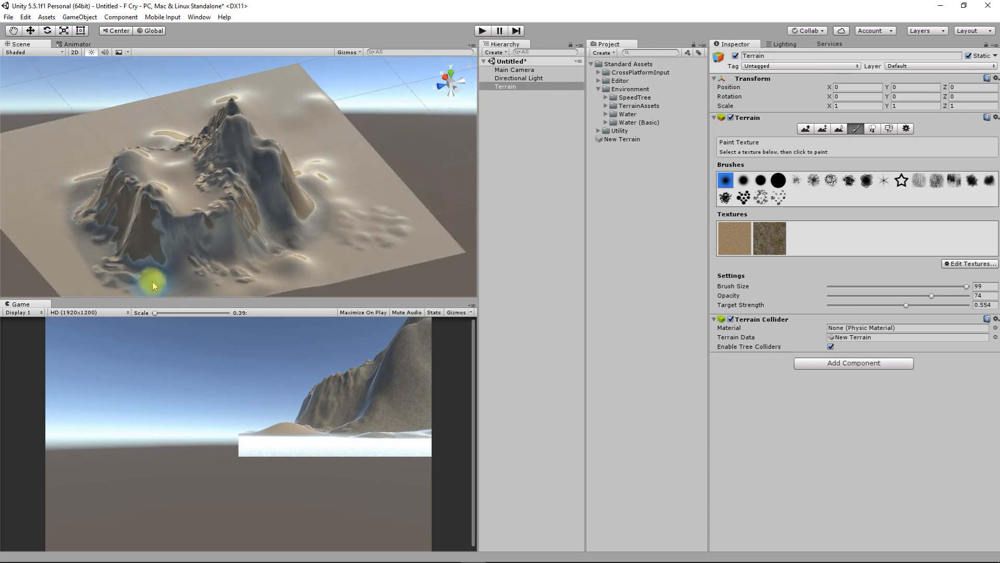
{"action": "mouse_move", "coordinate": [324, 234]}
{"action": "left_mouse_down", "text": "alt"}
{"action": "mouse_move", "coordinate": [175, 247]}
{"action": "mouse_move", "coordinate": [206, 223]}
{"action": "left_mouse_up", "text": "alt"}
{"action": "left_click_drag", "start_coordinate": [265, 237], "coordinate": [459, 243], "text": "alt"}
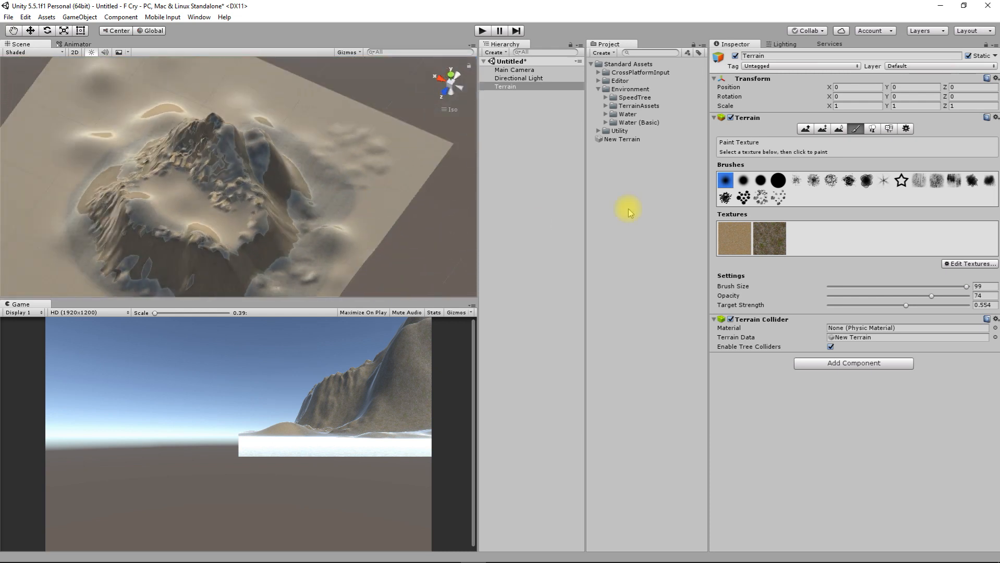
Step: Add a third terrain texture that uses GrassHillAlbedo as its albedo
{"action": "left_click", "coordinate": [969, 264]}
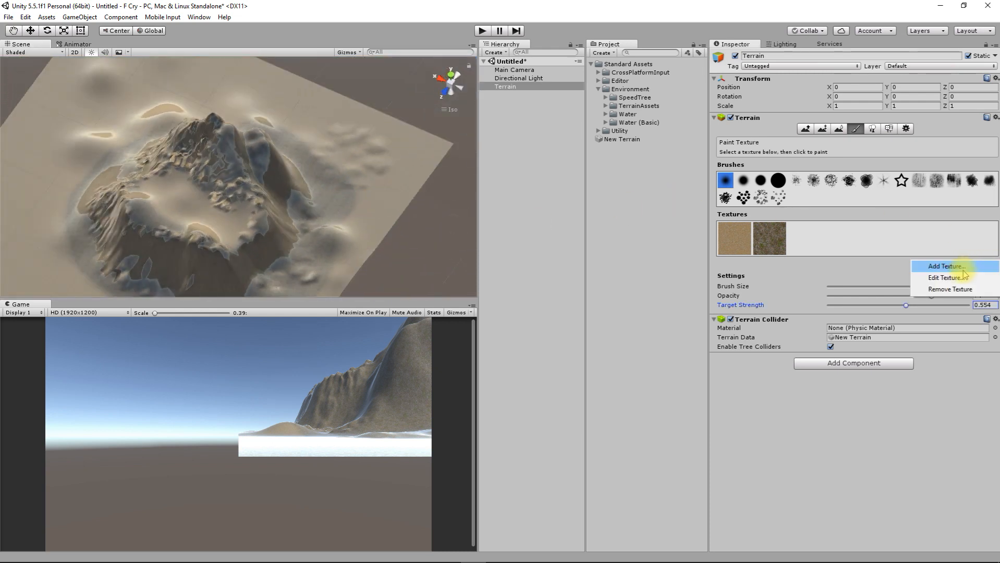
{"action": "left_click", "coordinate": [946, 266]}
{"action": "left_click", "coordinate": [582, 258]}
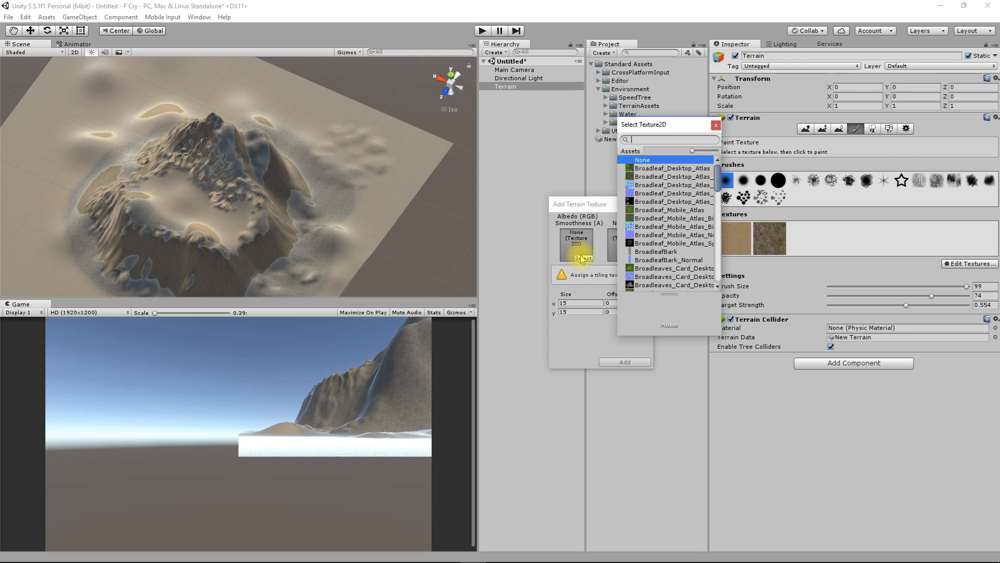
{"action": "scroll", "coordinate": [662, 234], "scroll_direction": "down", "scroll_amount": 4}
{"action": "scroll", "coordinate": [662, 239], "scroll_direction": "down", "scroll_amount": 5}
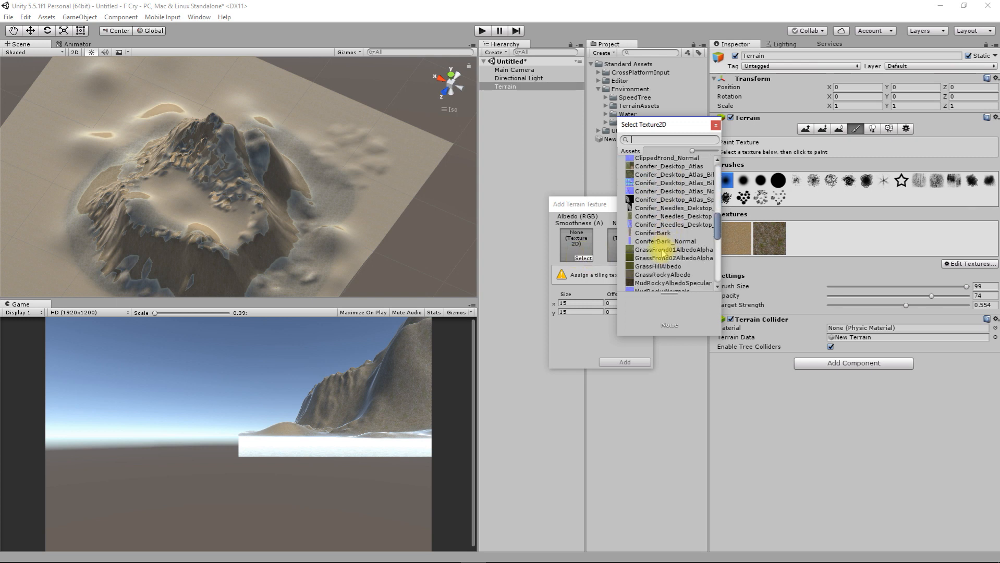
{"action": "left_click", "coordinate": [662, 251]}
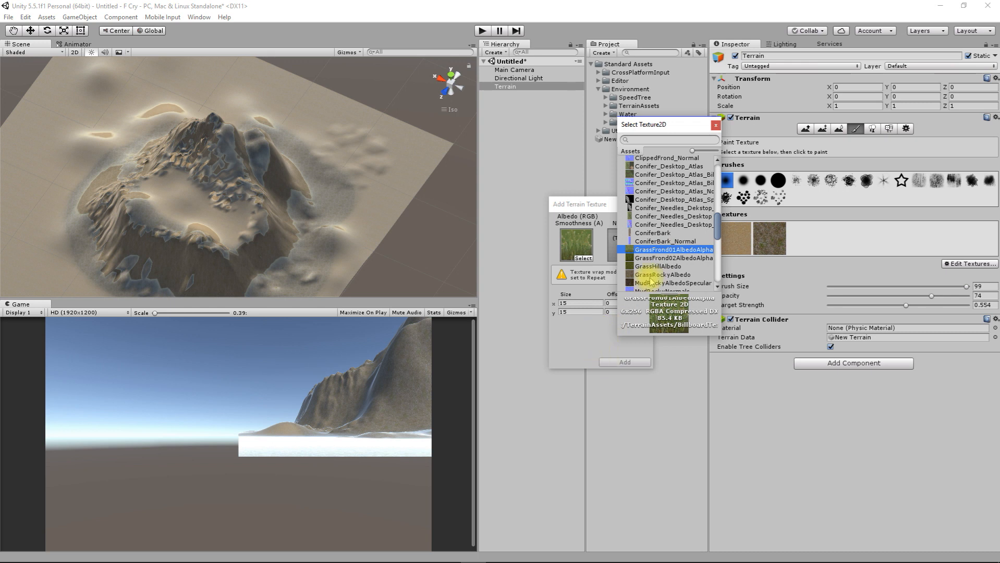
{"action": "scroll", "coordinate": [680, 254], "scroll_direction": "down", "scroll_amount": 2}
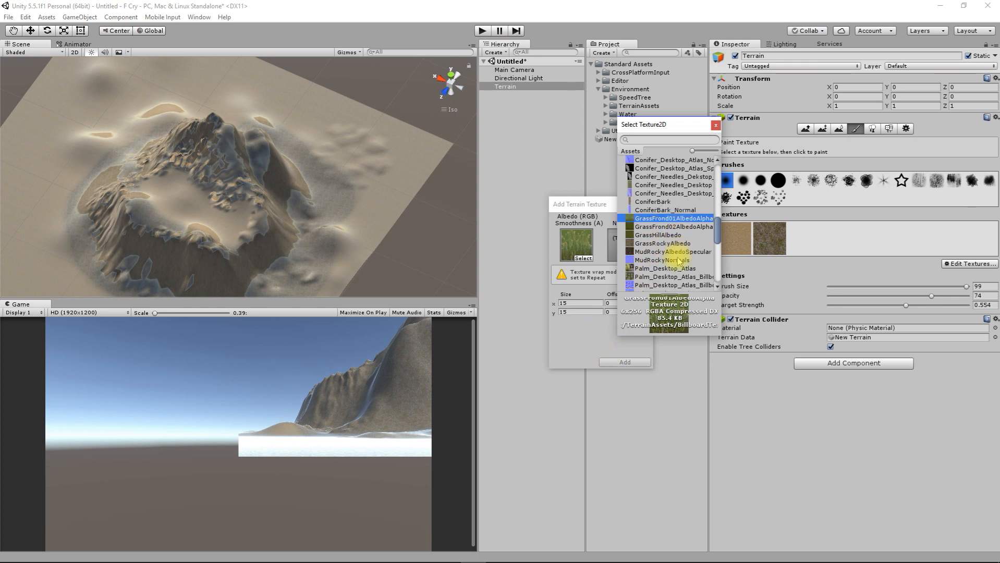
{"action": "left_click", "coordinate": [659, 236]}
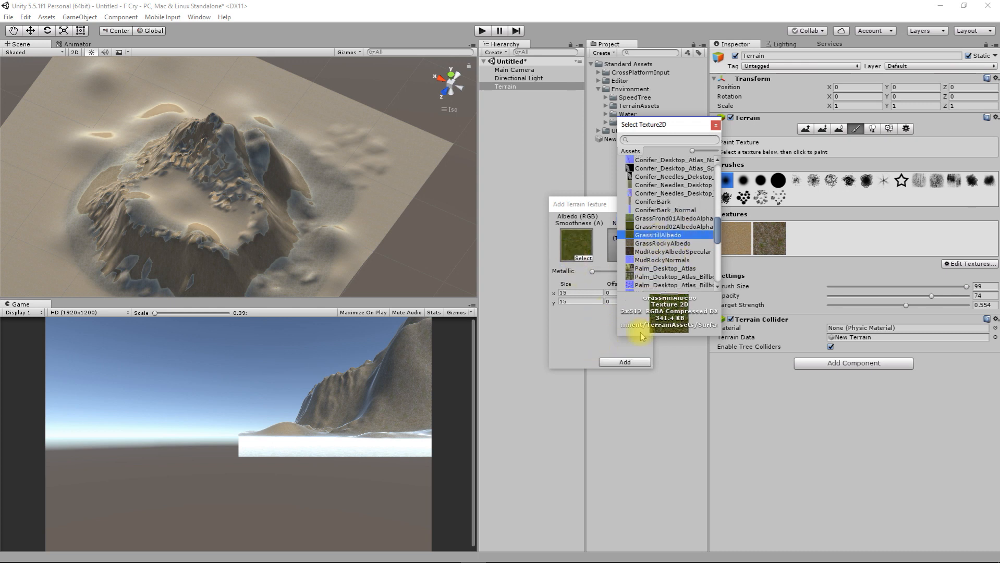
{"action": "left_click", "coordinate": [613, 363]}
{"action": "left_click", "coordinate": [613, 363]}
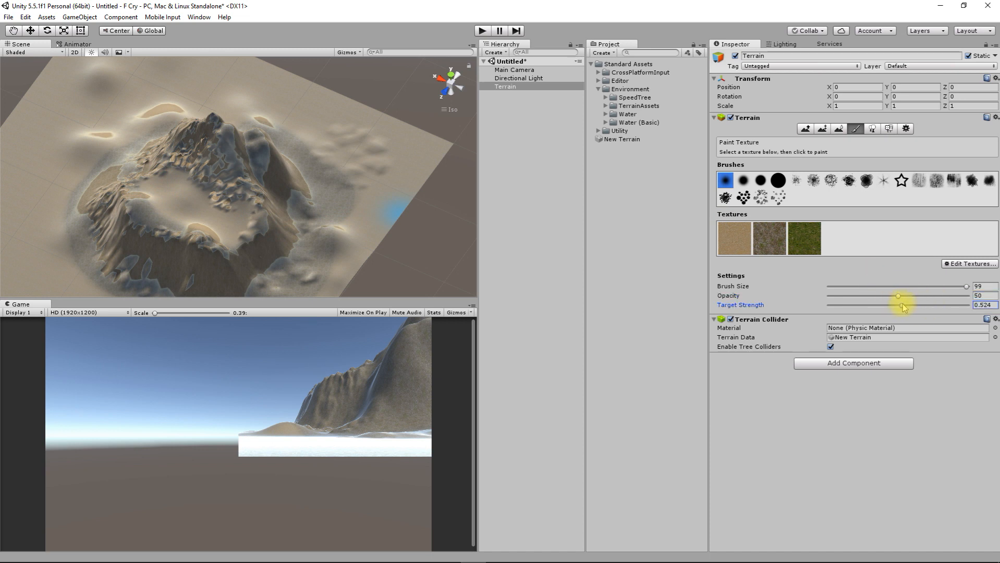
Step: Paint the GrassHillAlbedo texture over the basin between the peaks, using opacity 50 and target strength 0.524
{"action": "mouse_move", "coordinate": [316, 266]}
{"action": "left_mouse_down", "text": "alt"}
{"action": "mouse_move", "coordinate": [253, 263]}
{"action": "mouse_move", "coordinate": [322, 250]}
{"action": "left_mouse_up", "text": "alt"}
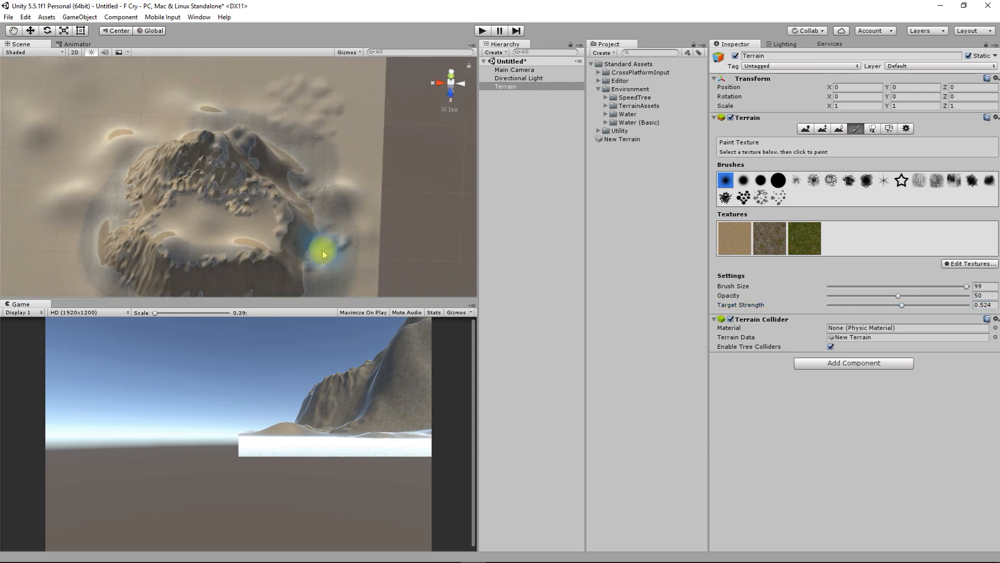
{"action": "left_click_drag", "start_coordinate": [250, 226], "coordinate": [269, 173], "text": "alt"}
{"action": "scroll", "coordinate": [272, 173], "scroll_direction": "up", "scroll_amount": 6}
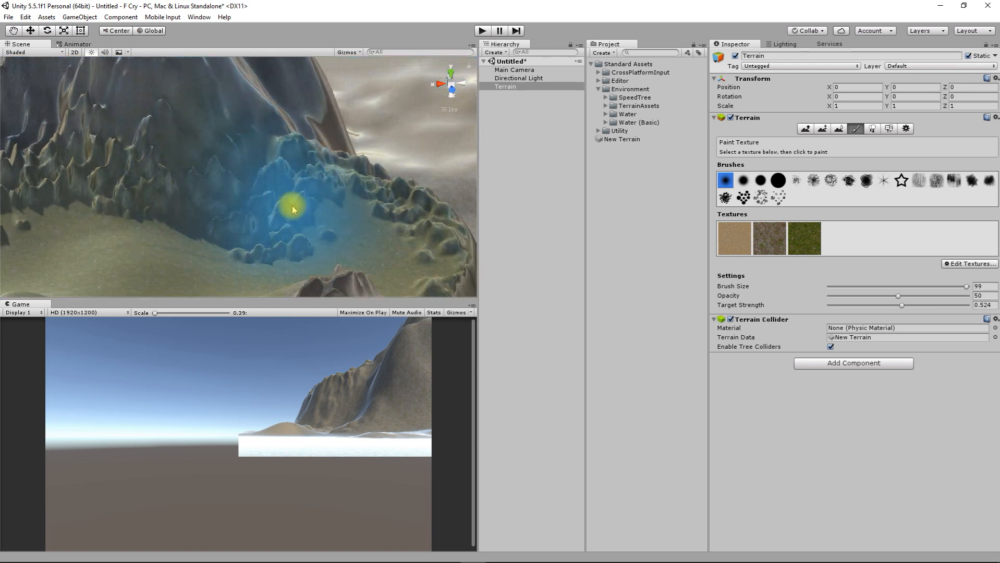
Step: Paint the GrassRockyAlbedo texture over the peak's rocky slopes beside the grass, using brush size 47, opacity 81 and target strength 0.682
{"action": "left_click", "coordinate": [771, 240]}
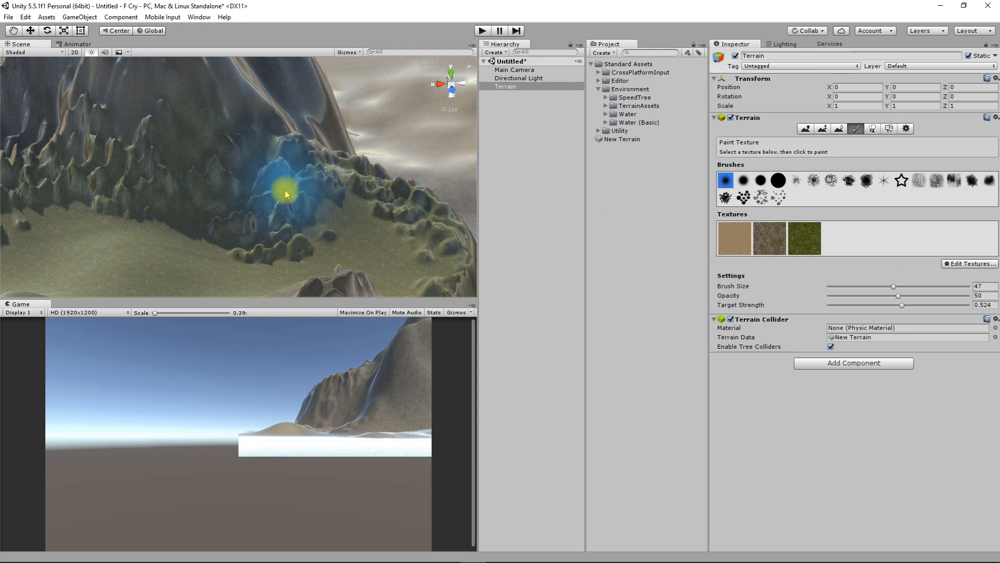
{"action": "left_click", "coordinate": [252, 164]}
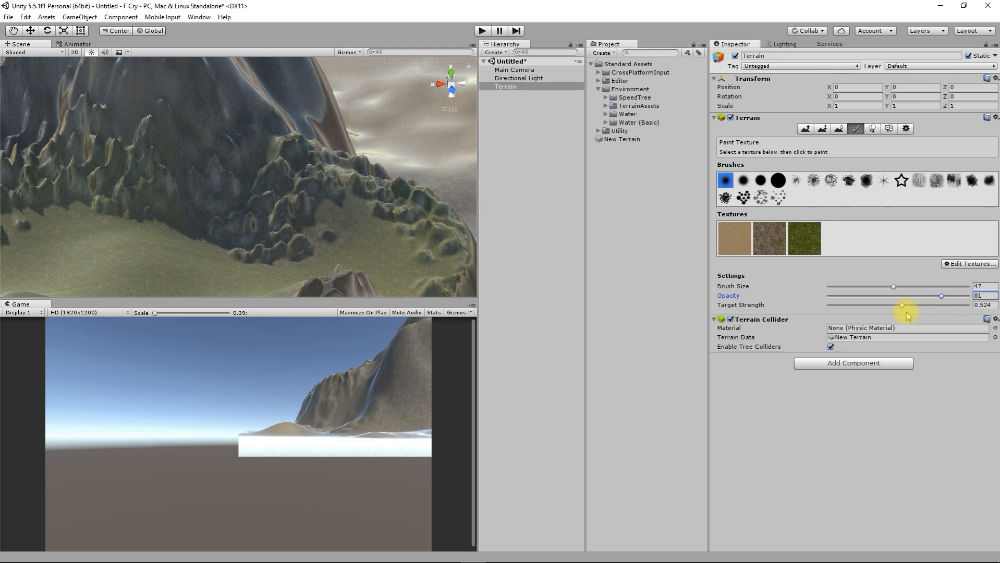
{"action": "left_click", "coordinate": [288, 176]}
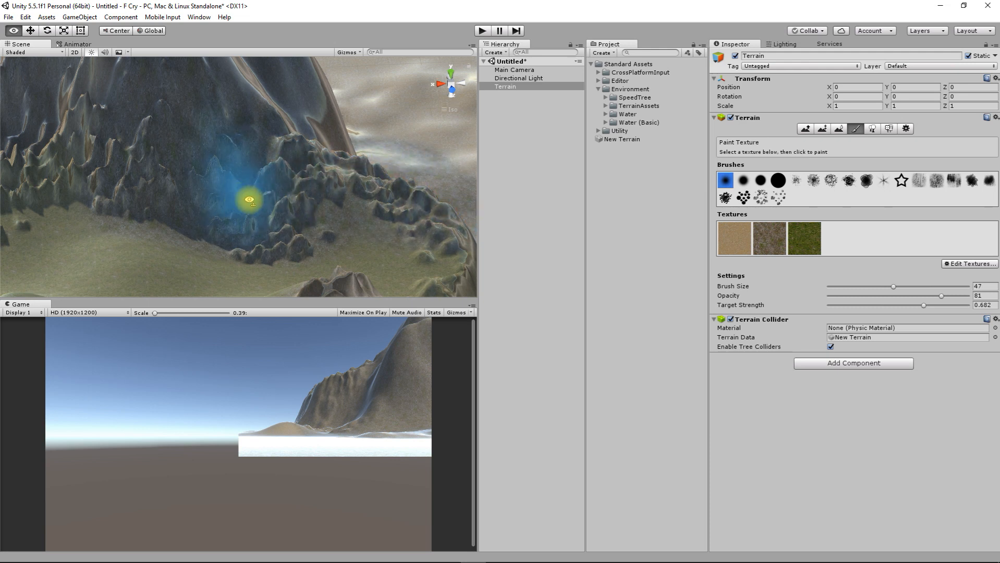
{"action": "right_click_drag", "start_coordinate": [230, 200], "coordinate": [340, 161]}
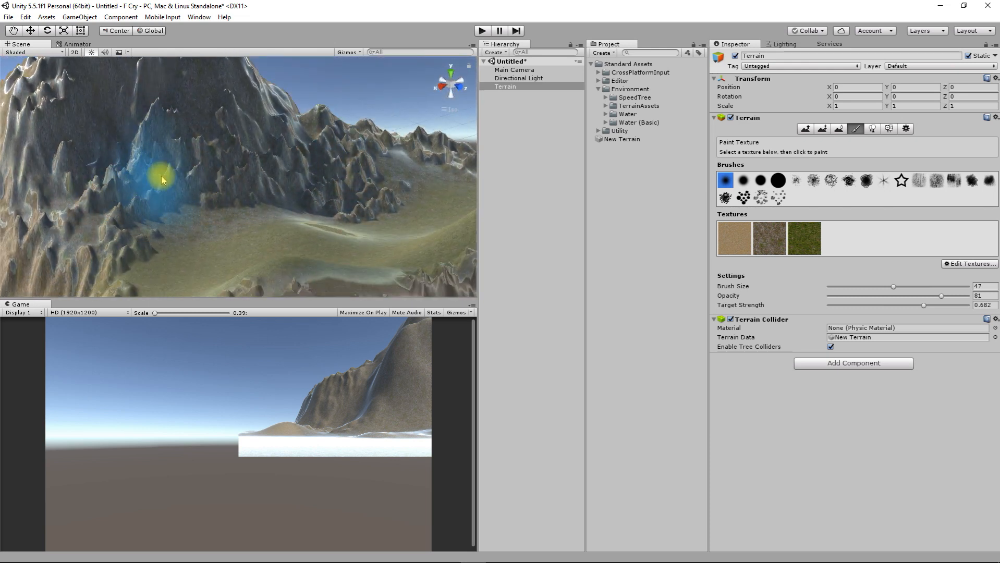
{"action": "mouse_move", "coordinate": [138, 230]}
{"action": "right_mouse_down"}
{"action": "mouse_move", "coordinate": [243, 256]}
{"action": "mouse_move", "coordinate": [160, 178]}
{"action": "mouse_move", "coordinate": [197, 264]}
{"action": "mouse_move", "coordinate": [321, 223]}
{"action": "mouse_move", "coordinate": [302, 202]}
{"action": "mouse_move", "coordinate": [401, 201]}
{"action": "mouse_move", "coordinate": [103, 183]}
{"action": "mouse_move", "coordinate": [148, 174]}
{"action": "right_mouse_up"}
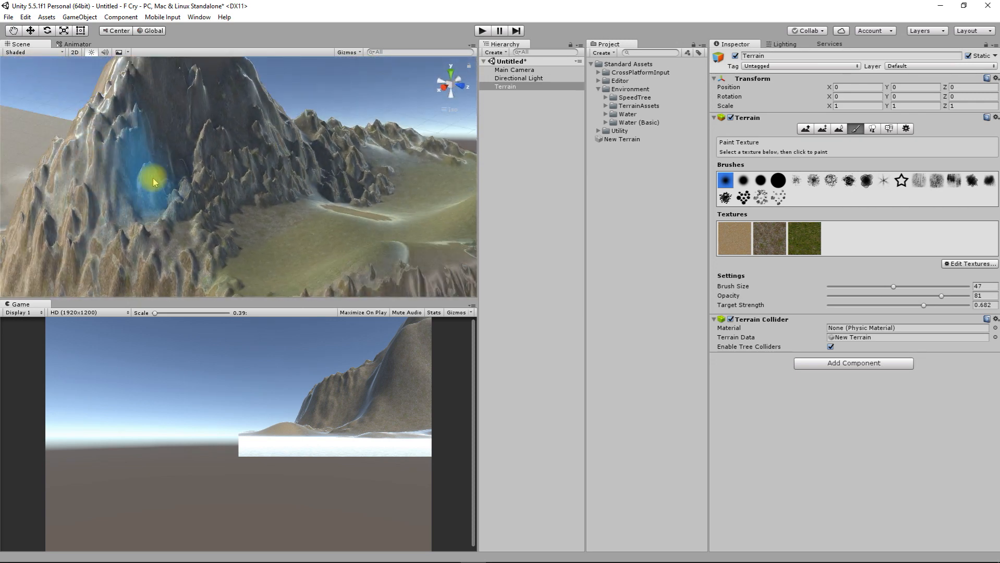
{"action": "right_click_drag", "start_coordinate": [211, 232], "coordinate": [223, 283]}
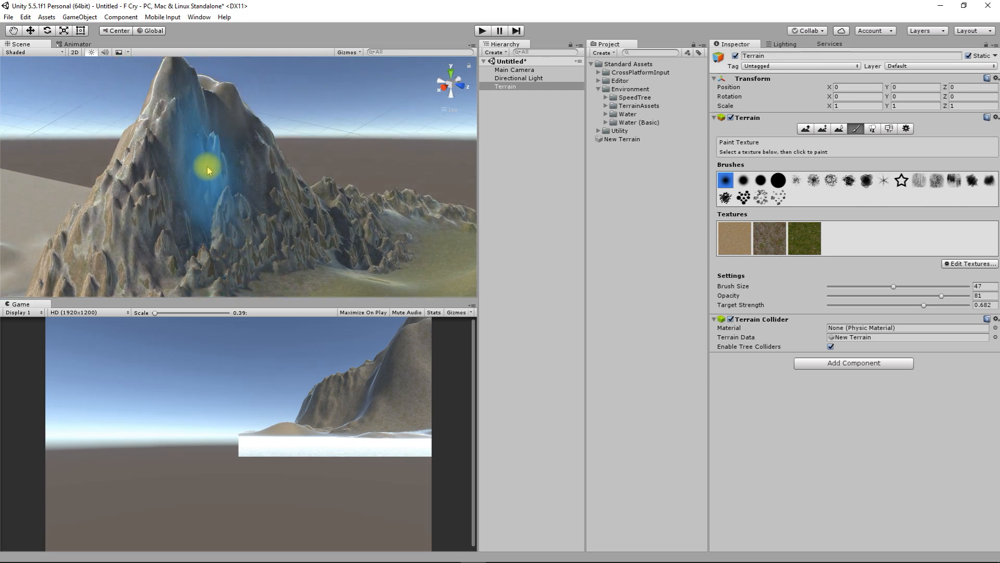
Step: Paint the GrassHillAlbedo texture lightly over the upper slopes of the mountain's peaks, using opacity 26 and target strength 0.409
{"action": "left_click", "coordinate": [792, 240]}
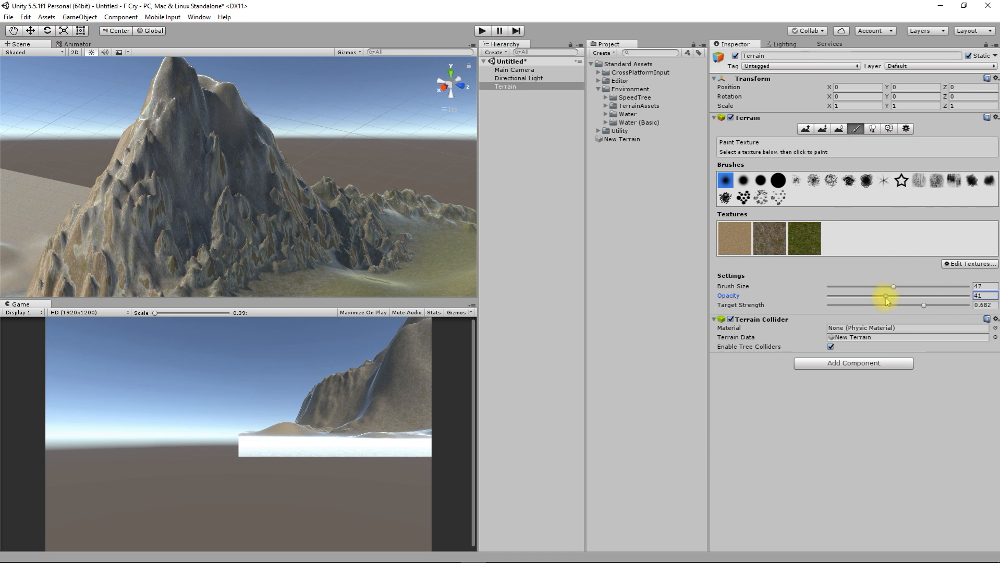
{"action": "left_click_drag", "start_coordinate": [900, 296], "coordinate": [864, 296]}
{"action": "mouse_move", "coordinate": [317, 196]}
{"action": "left_mouse_down"}
{"action": "mouse_move", "coordinate": [195, 105]}
{"action": "mouse_move", "coordinate": [295, 102]}
{"action": "mouse_move", "coordinate": [11, 141]}
{"action": "left_mouse_up"}
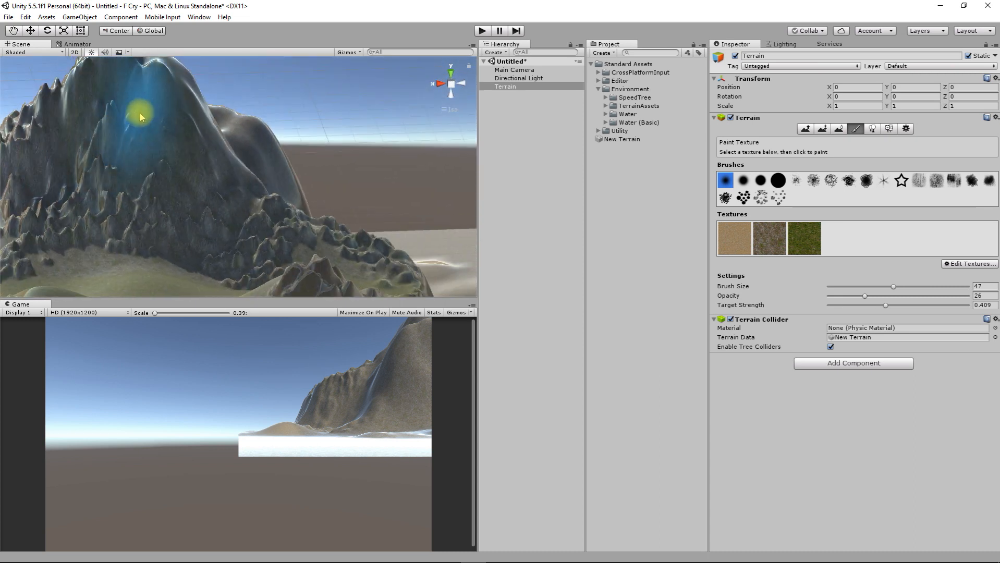
{"action": "mouse_move", "coordinate": [252, 116]}
{"action": "left_mouse_down", "text": "alt"}
{"action": "mouse_move", "coordinate": [980, 177]}
{"action": "mouse_move", "coordinate": [200, 126]}
{"action": "left_mouse_up", "text": "alt"}
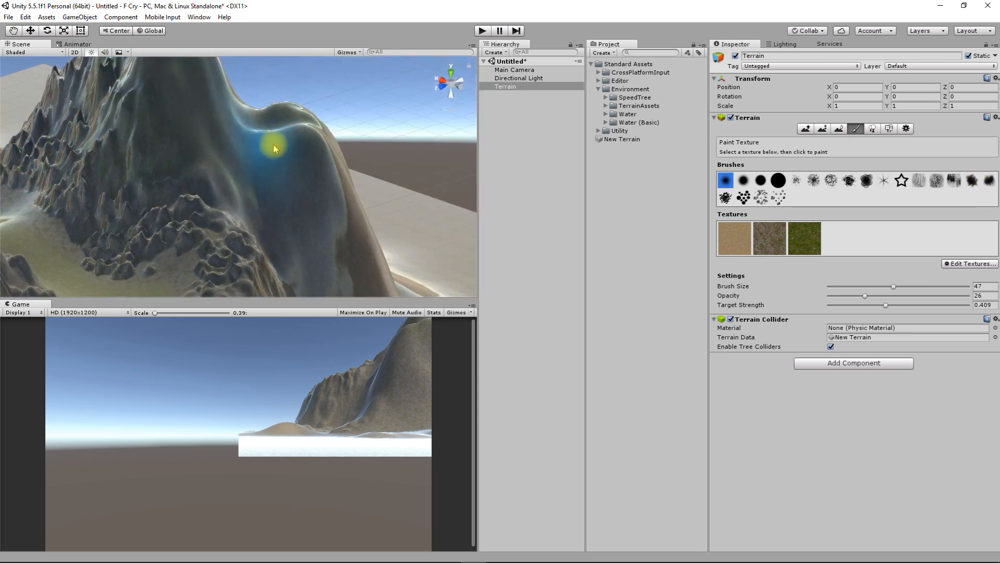
{"action": "scroll", "coordinate": [269, 158], "scroll_direction": "down", "scroll_amount": 6}
Step: Examine the grass and rock texture blending on the peaks and in the basin from several angles
{"action": "left_click_drag", "start_coordinate": [74, 210], "coordinate": [214, 248], "text": "alt"}
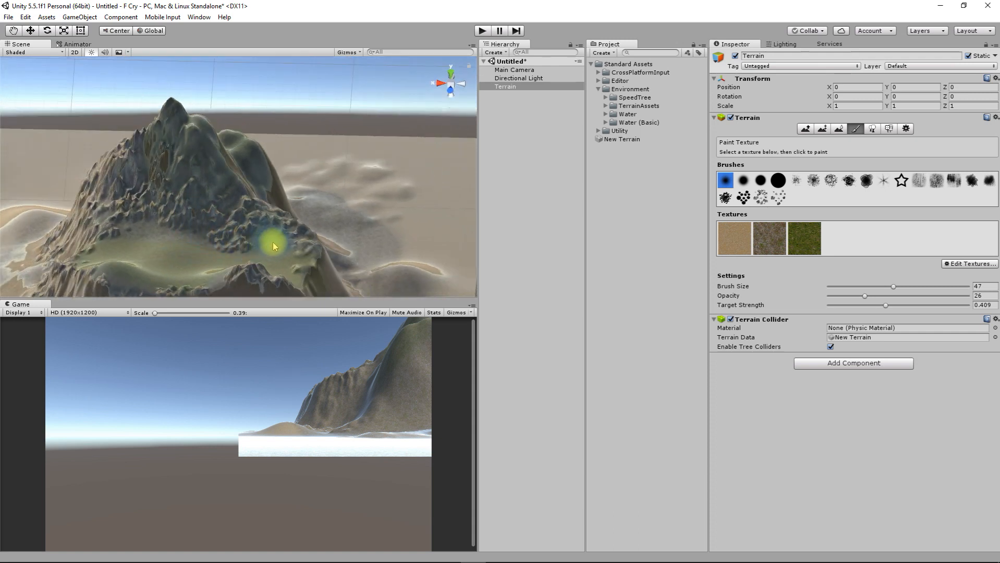
{"action": "left_click_drag", "start_coordinate": [160, 240], "coordinate": [430, 246], "text": "alt"}
{"action": "left_click_drag", "start_coordinate": [311, 209], "coordinate": [356, 219], "text": "alt"}
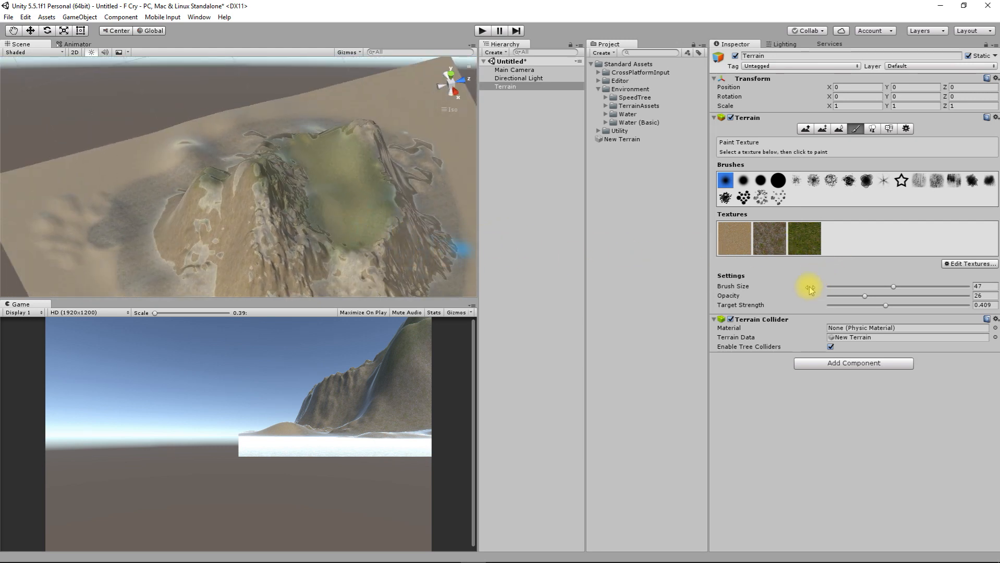
{"action": "left_click_drag", "start_coordinate": [341, 188], "coordinate": [301, 111], "text": "alt"}
{"action": "left_click_drag", "start_coordinate": [290, 234], "coordinate": [197, 230], "text": "alt"}
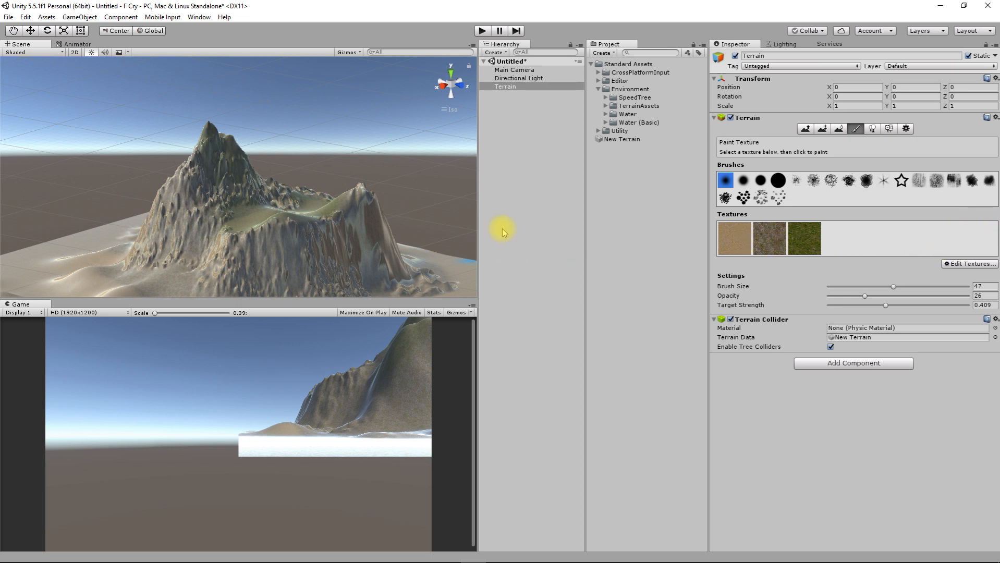
{"action": "mouse_move", "coordinate": [215, 212]}
{"action": "left_mouse_down", "text": "alt"}
{"action": "mouse_move", "coordinate": [270, 204]}
{"action": "mouse_move", "coordinate": [357, 230]}
{"action": "mouse_move", "coordinate": [350, 263]}
{"action": "mouse_move", "coordinate": [325, 255]}
{"action": "left_mouse_up", "text": "alt"}
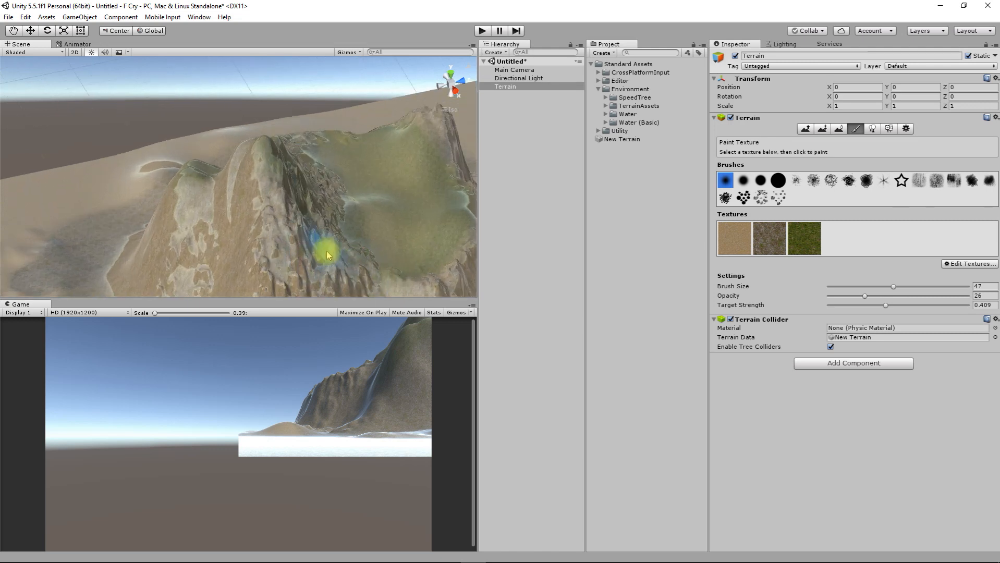
{"action": "mouse_move", "coordinate": [417, 214]}
{"action": "left_mouse_down", "text": "alt"}
{"action": "mouse_move", "coordinate": [288, 208]}
{"action": "mouse_move", "coordinate": [334, 204]}
{"action": "mouse_move", "coordinate": [335, 216]}
{"action": "mouse_move", "coordinate": [188, 165]}
{"action": "mouse_move", "coordinate": [263, 208]}
{"action": "left_mouse_up", "text": "alt"}
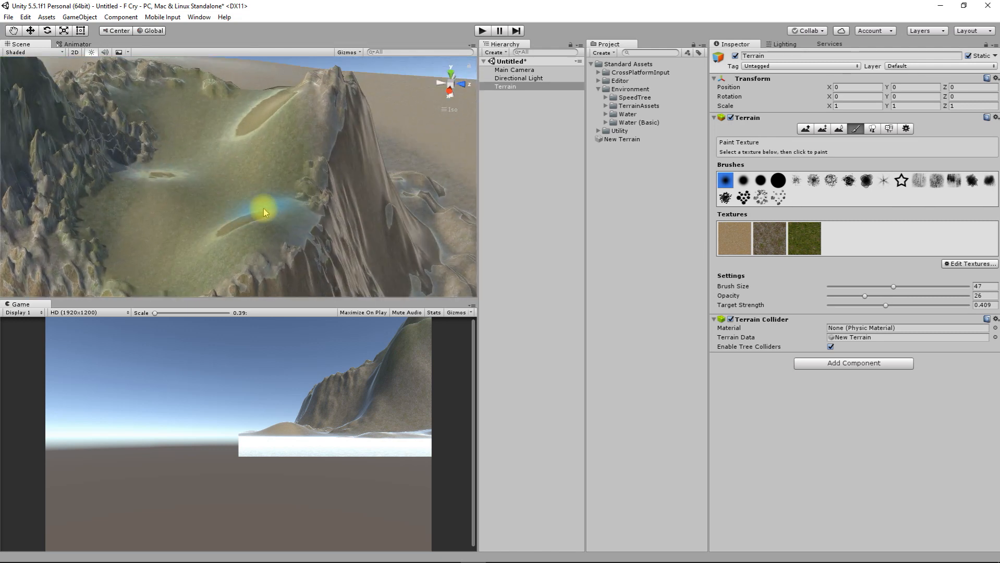
{"action": "scroll", "coordinate": [263, 208], "scroll_direction": "up", "scroll_amount": 6}
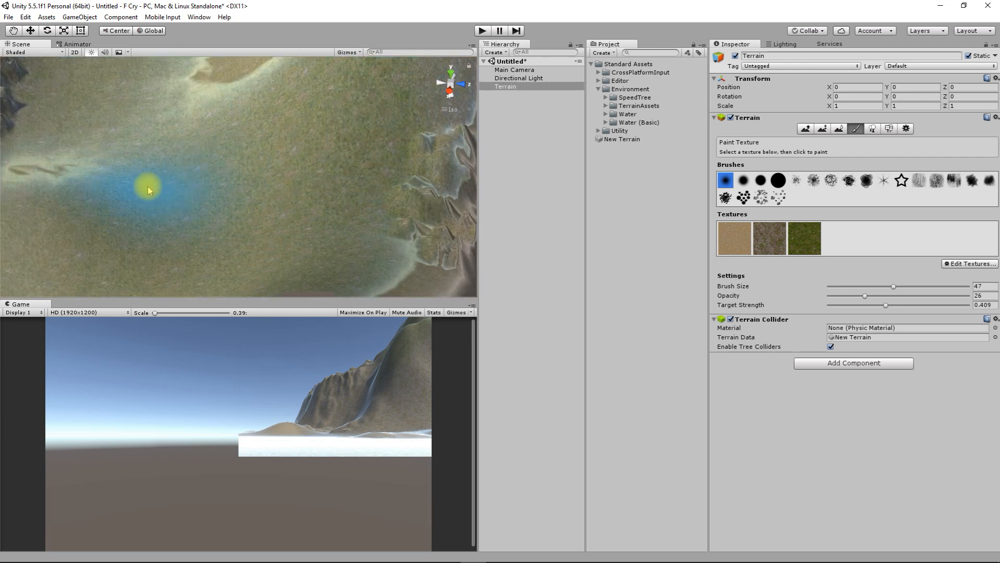
{"action": "mouse_move", "coordinate": [210, 188]}
{"action": "left_mouse_down", "text": "alt"}
{"action": "mouse_move", "coordinate": [357, 206]}
{"action": "mouse_move", "coordinate": [324, 198]}
{"action": "left_mouse_up", "text": "alt"}
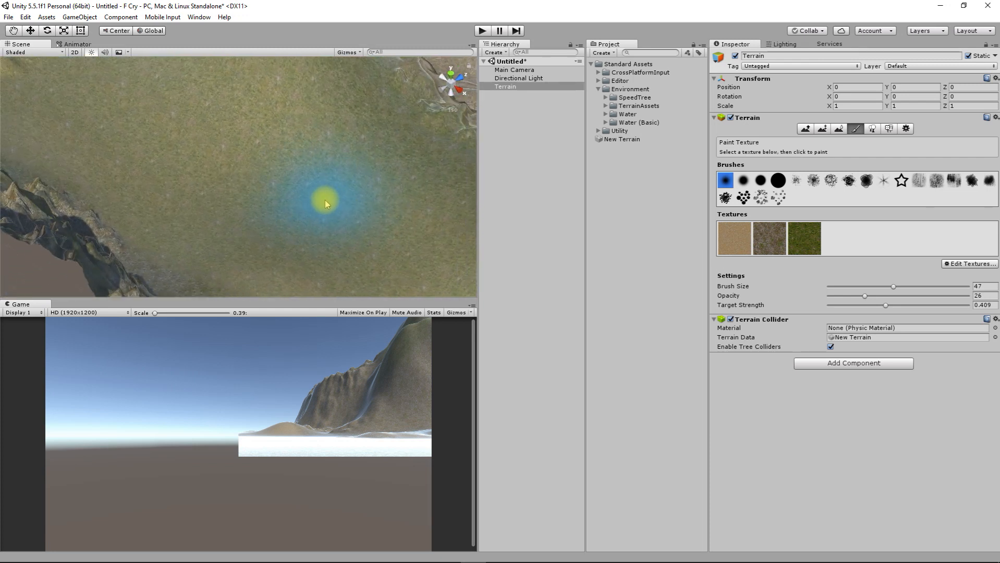
{"action": "scroll", "coordinate": [380, 182], "scroll_direction": "down", "scroll_amount": 5}
Step: Paint GrassRockyAlbedo patches over the basin's grass, using brush size 24, opacity 35 and target strength 0.404
{"action": "left_click", "coordinate": [764, 237]}
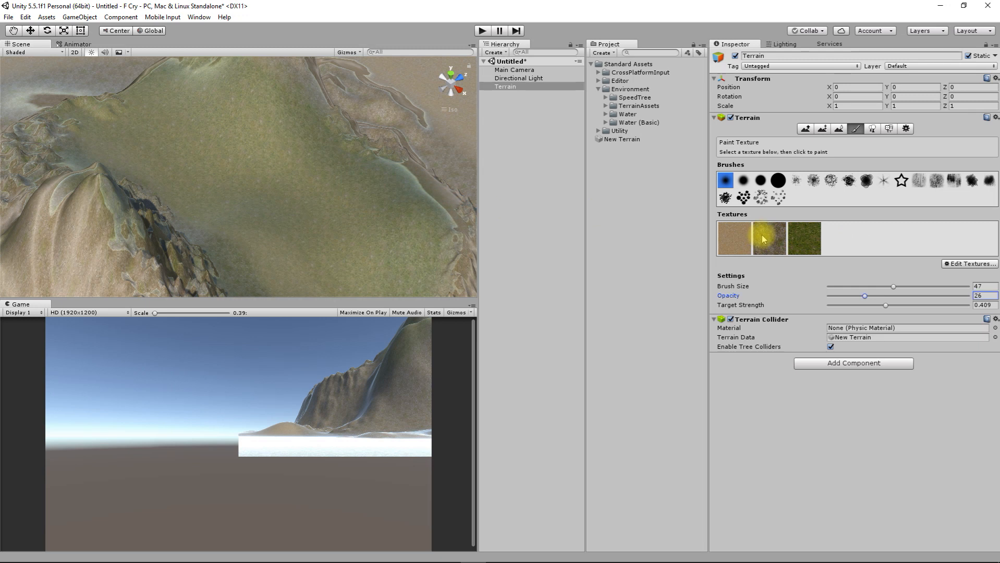
{"action": "scroll", "coordinate": [347, 222], "scroll_direction": "up", "scroll_amount": 8}
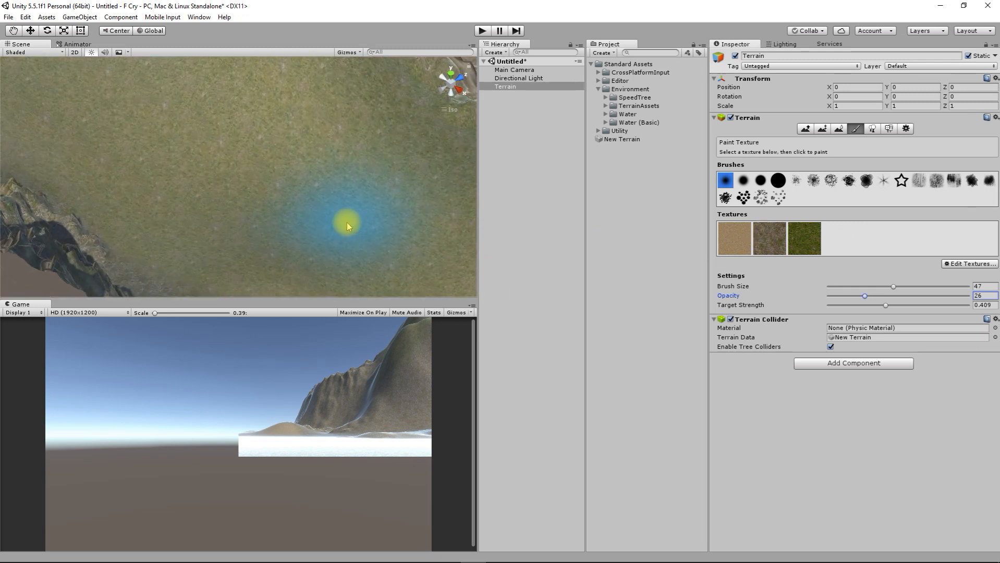
{"action": "left_click", "coordinate": [862, 306]}
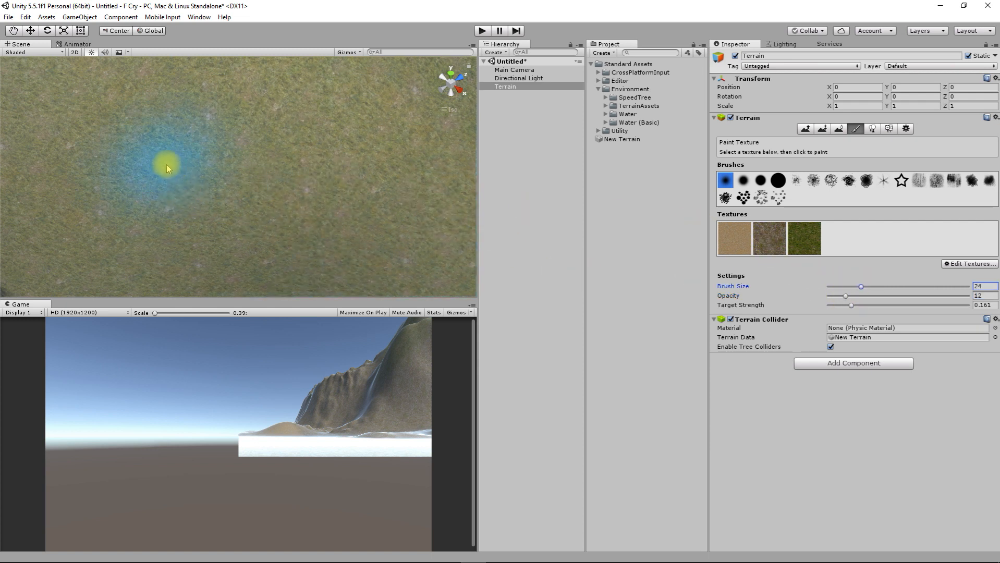
{"action": "mouse_move", "coordinate": [863, 297]}
{"action": "left_mouse_down"}
{"action": "mouse_move", "coordinate": [894, 301]}
{"action": "mouse_move", "coordinate": [885, 306]}
{"action": "left_mouse_up"}
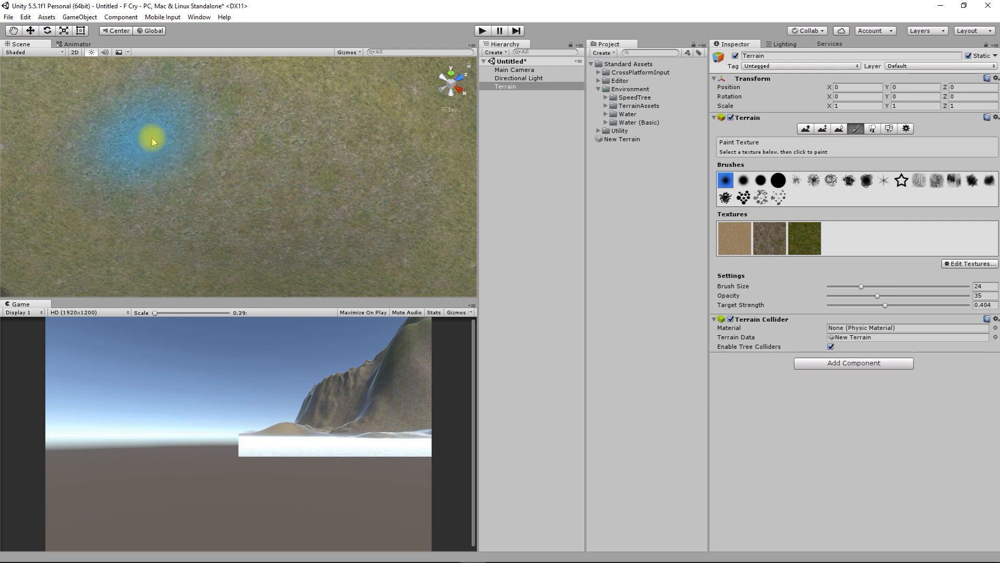
{"action": "scroll", "coordinate": [183, 143], "scroll_direction": "down", "scroll_amount": 2}
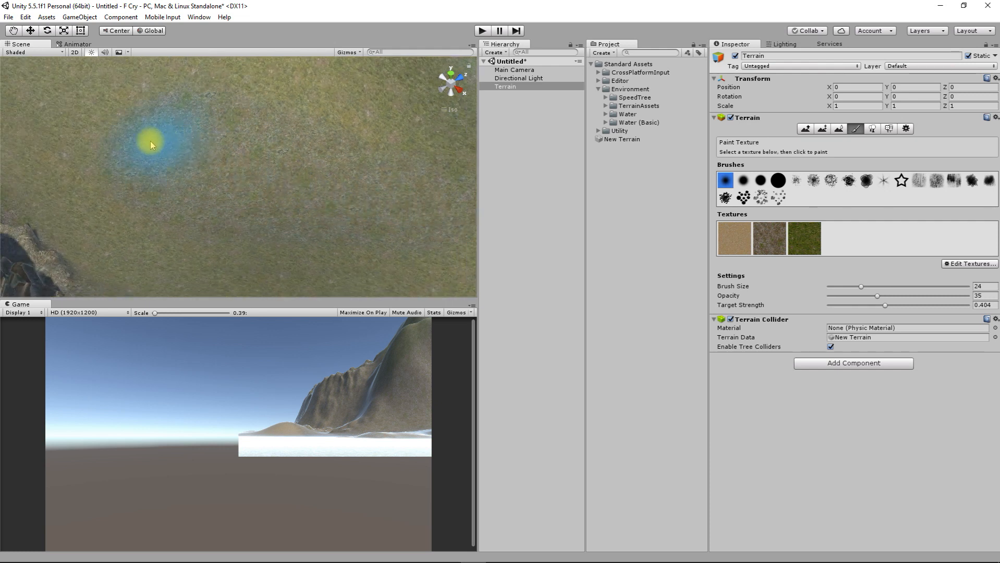
{"action": "scroll", "coordinate": [113, 112], "scroll_direction": "down", "scroll_amount": 5}
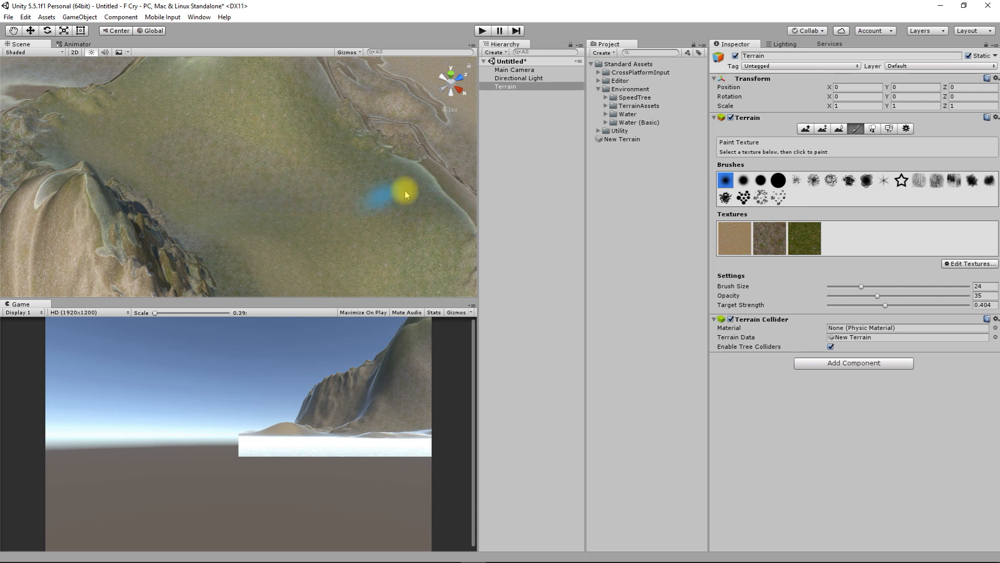
{"action": "left_click_drag", "start_coordinate": [302, 172], "coordinate": [277, 178], "text": "alt"}
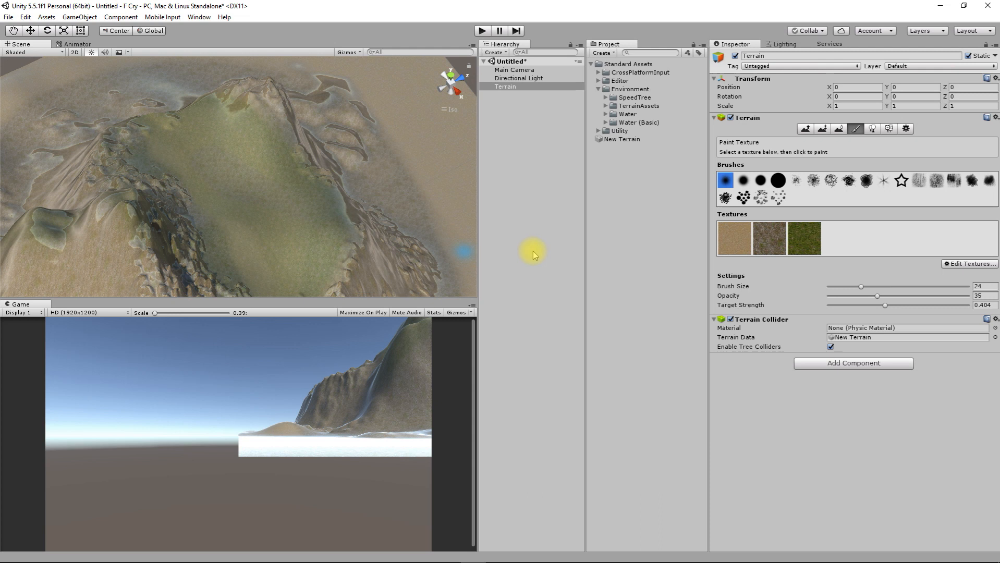
{"action": "left_click_drag", "start_coordinate": [240, 236], "coordinate": [206, 160], "text": "alt"}
{"action": "left_click_drag", "start_coordinate": [94, 178], "coordinate": [140, 185]}
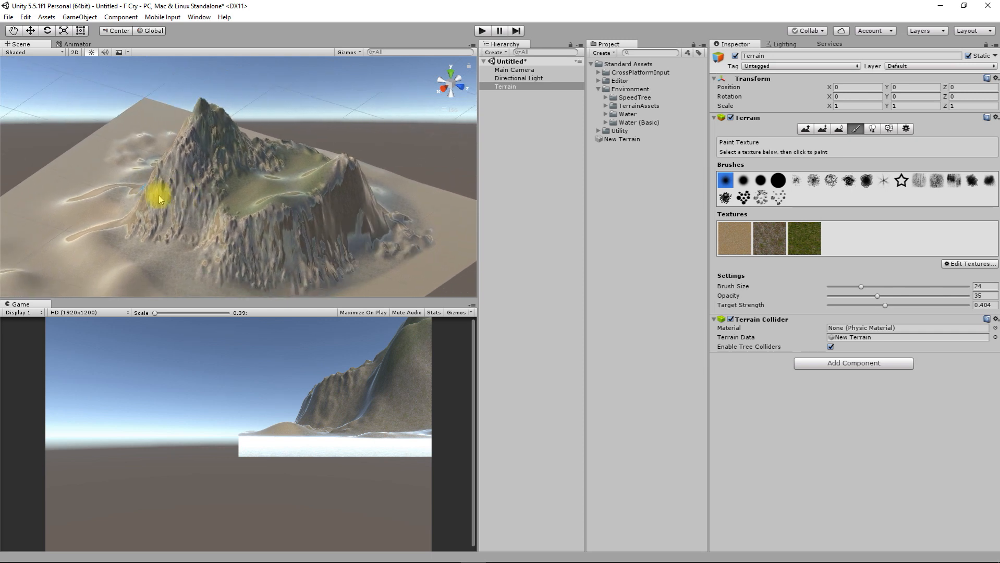
Step: Switch the terrain to tree placement and open the Add Tree dialog, moving it clear of the scene view
{"action": "left_click", "coordinate": [871, 130]}
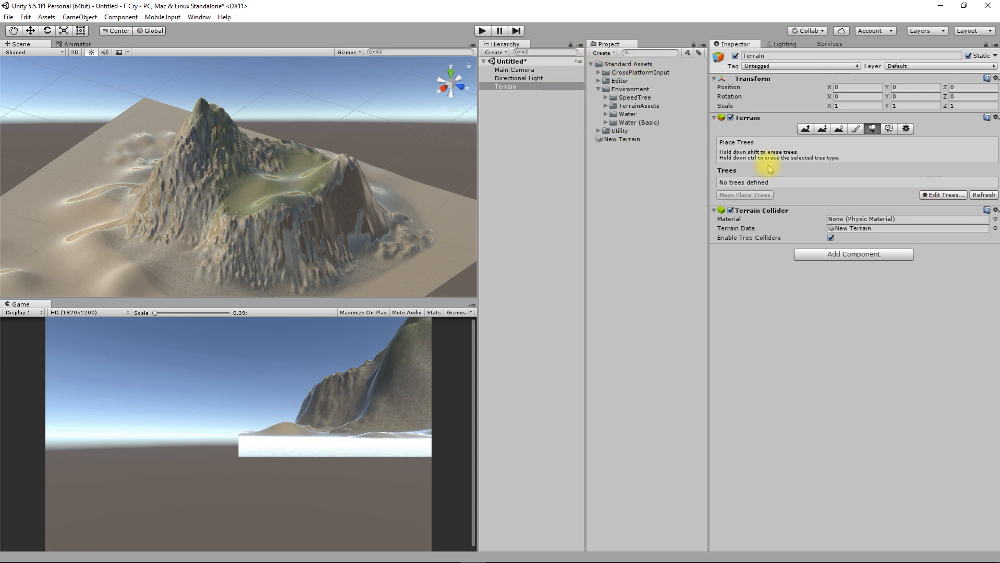
{"action": "left_click", "coordinate": [944, 195]}
{"action": "left_click", "coordinate": [946, 198]}
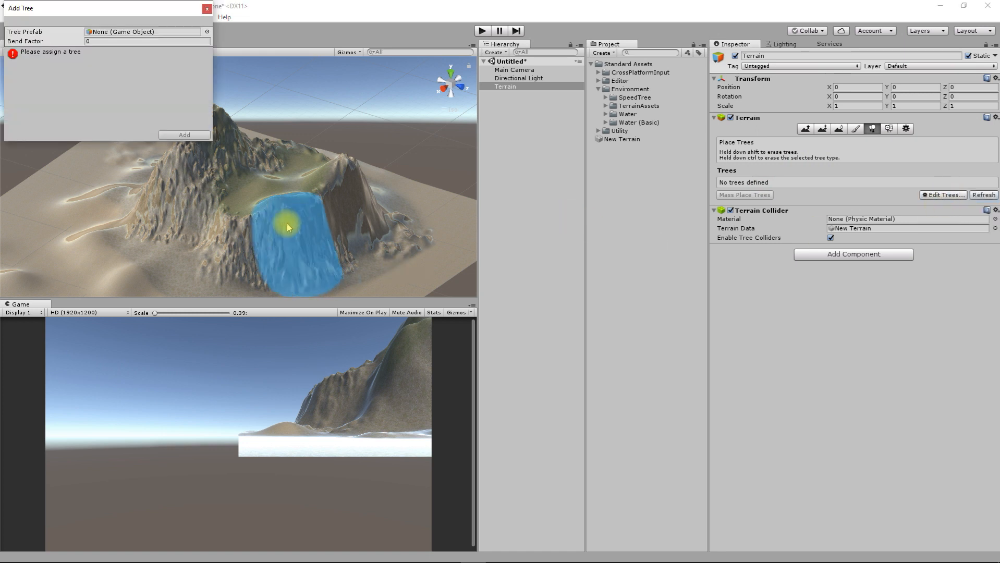
{"action": "left_click_drag", "start_coordinate": [115, 8], "coordinate": [543, 185]}
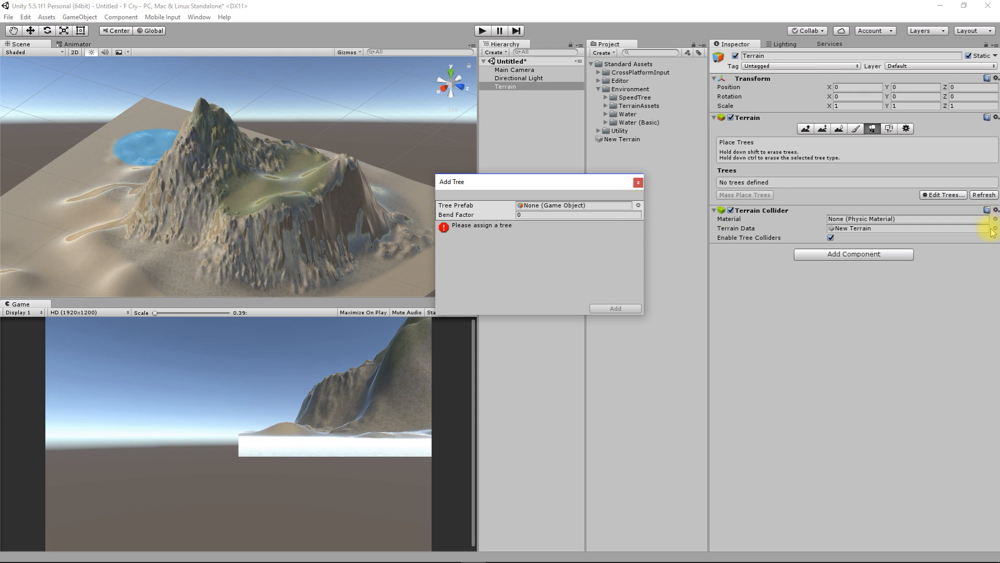
Step: Assign Broadleaf_Mobile as the tree prefab and add it to the terrain's tree types
{"action": "left_click", "coordinate": [637, 207]}
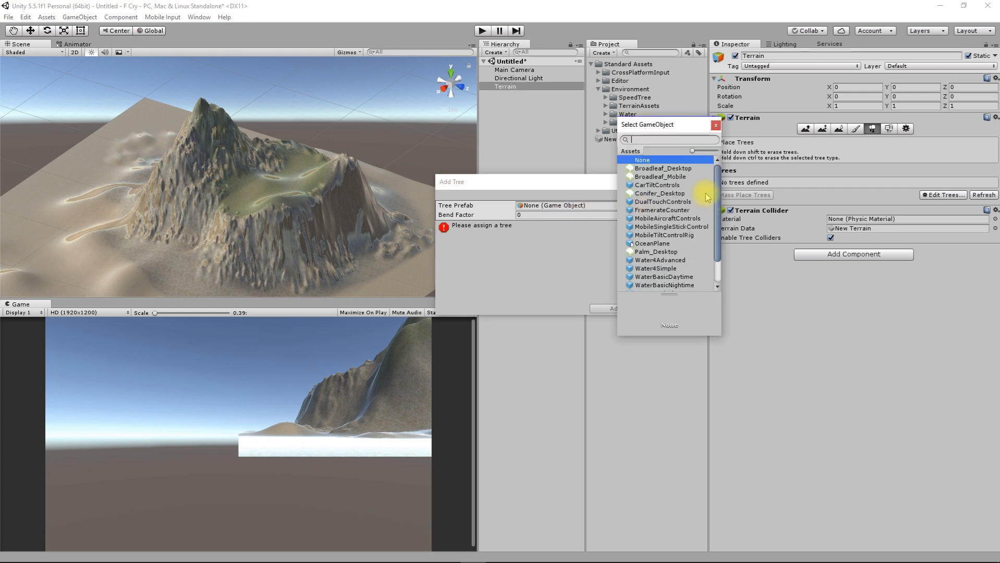
{"action": "left_click", "coordinate": [664, 169]}
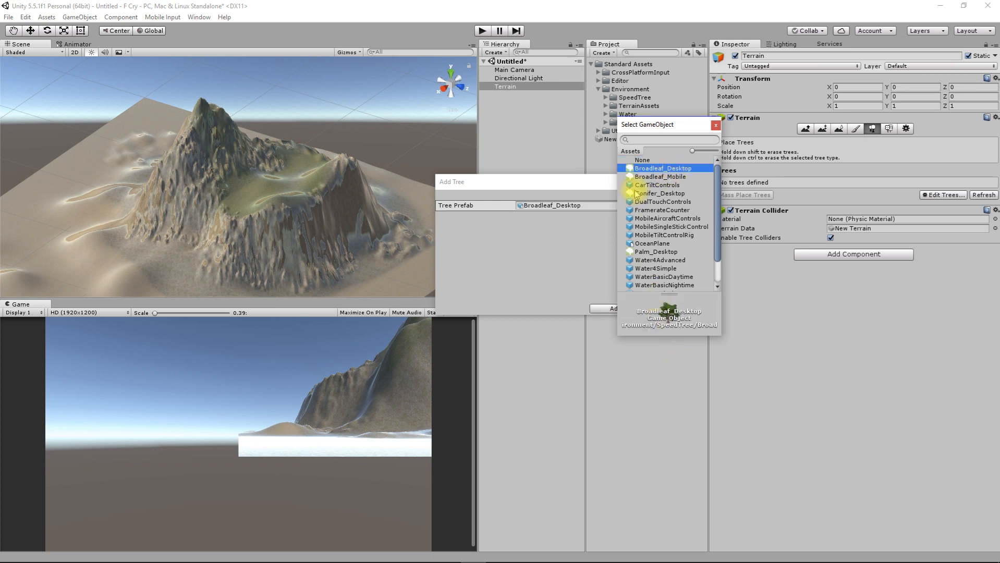
{"action": "left_click", "coordinate": [643, 177]}
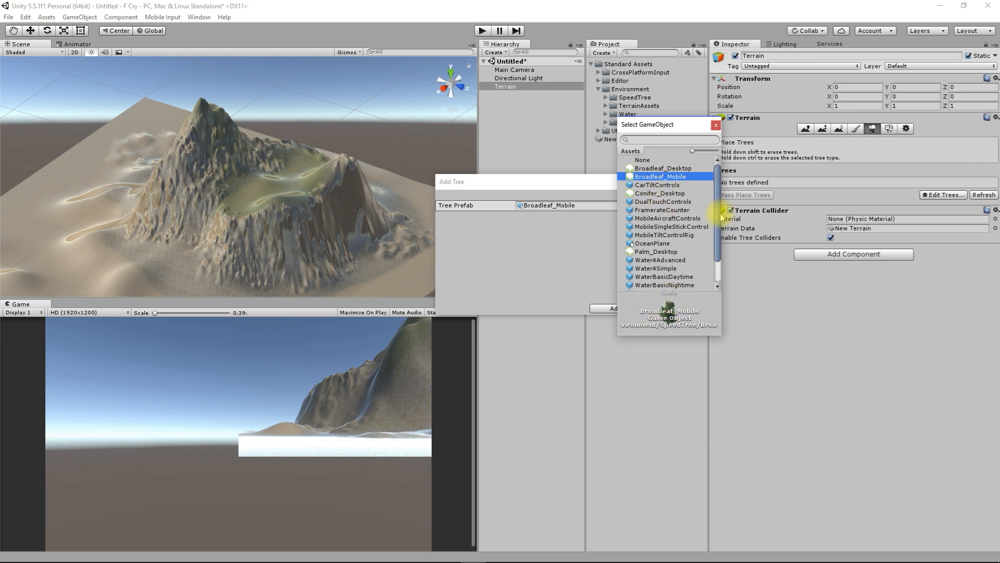
{"action": "scroll", "coordinate": [711, 219], "scroll_direction": "down", "scroll_amount": 2}
{"action": "scroll", "coordinate": [724, 250], "scroll_direction": "up", "scroll_amount": 2}
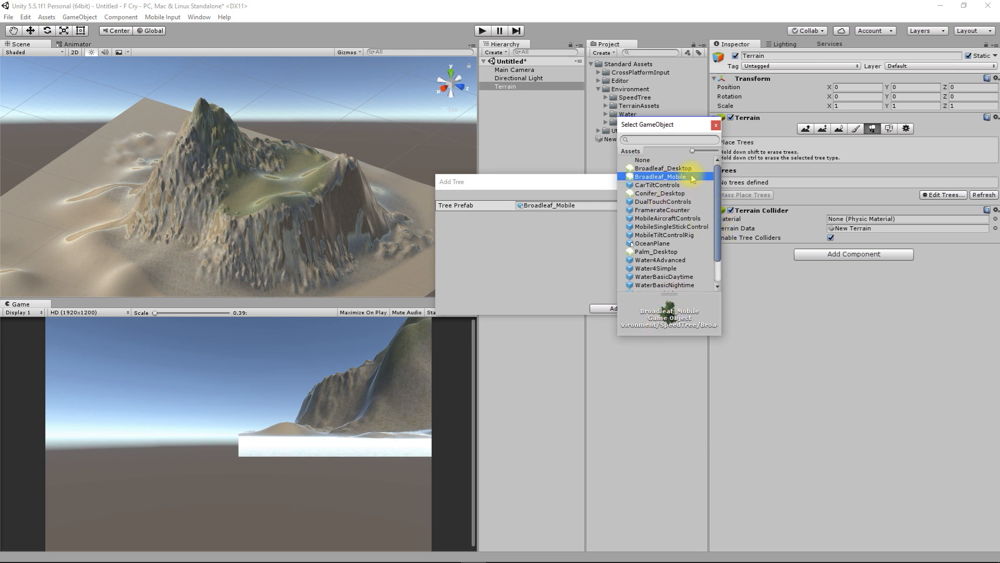
{"action": "left_click", "coordinate": [637, 195]}
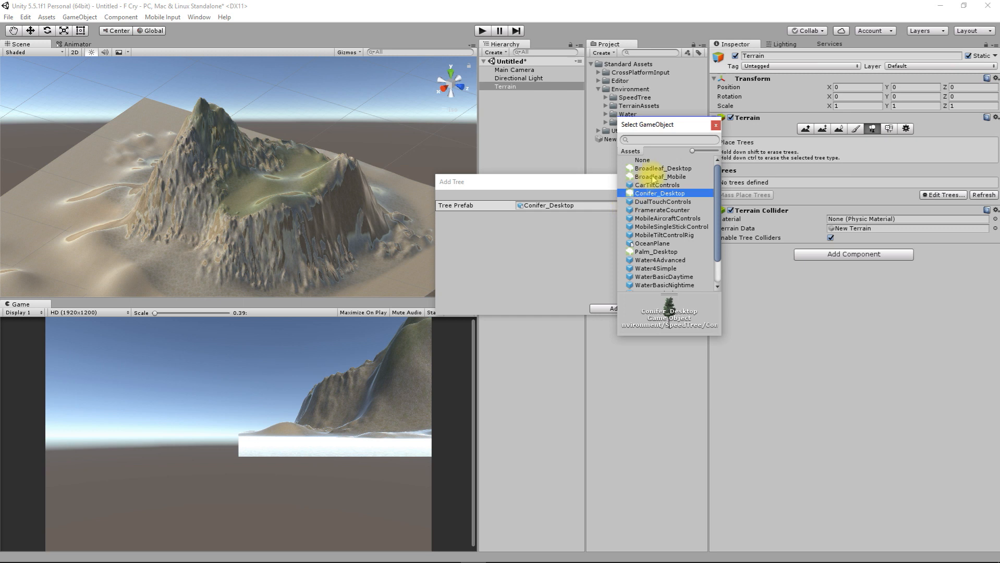
{"action": "left_click", "coordinate": [653, 178]}
{"action": "left_click", "coordinate": [600, 282]}
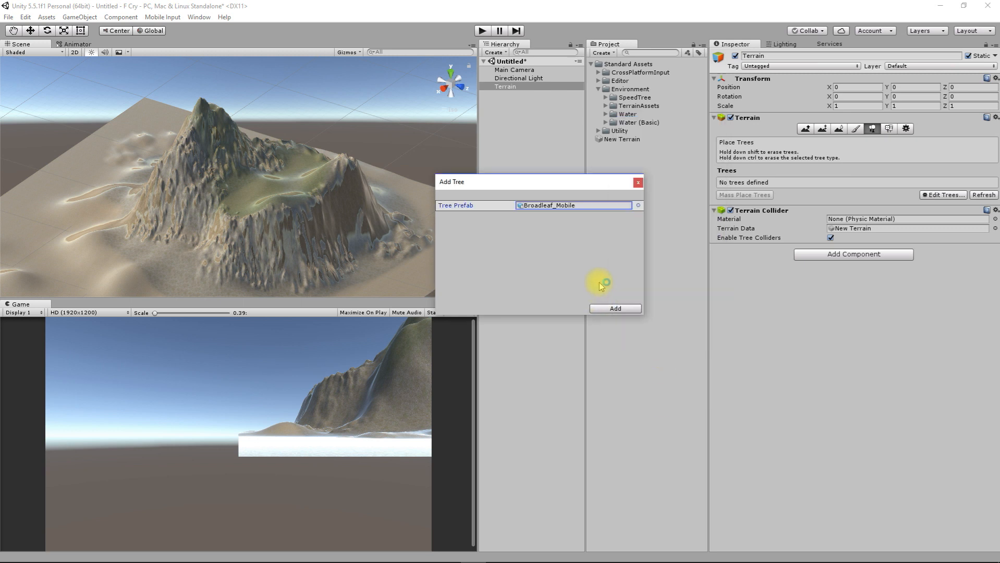
{"action": "left_click", "coordinate": [604, 311]}
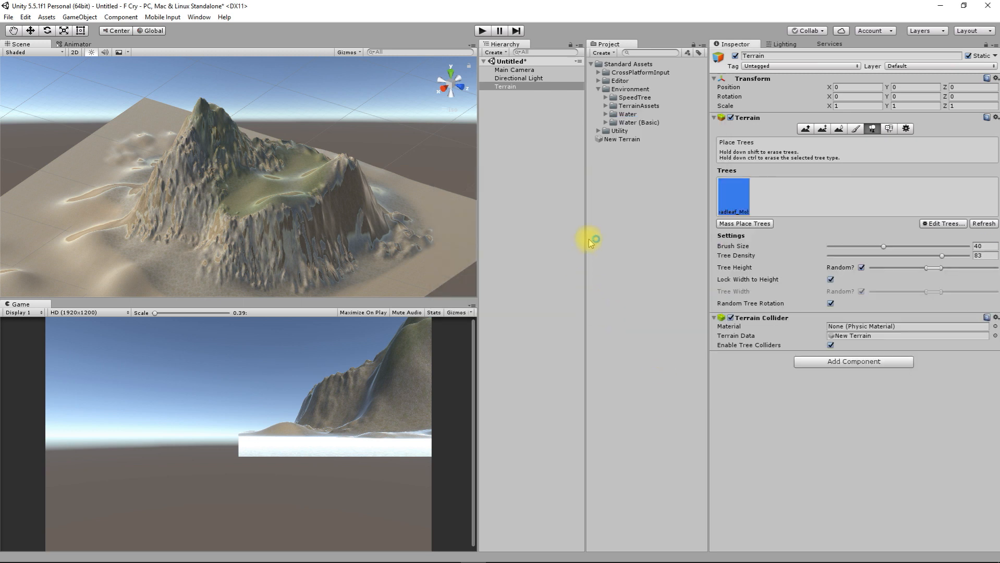
Step: Place a grove of Broadleaf_Mobile trees over the far end of the grassy basin and its outer ridge
{"action": "left_click", "coordinate": [736, 193]}
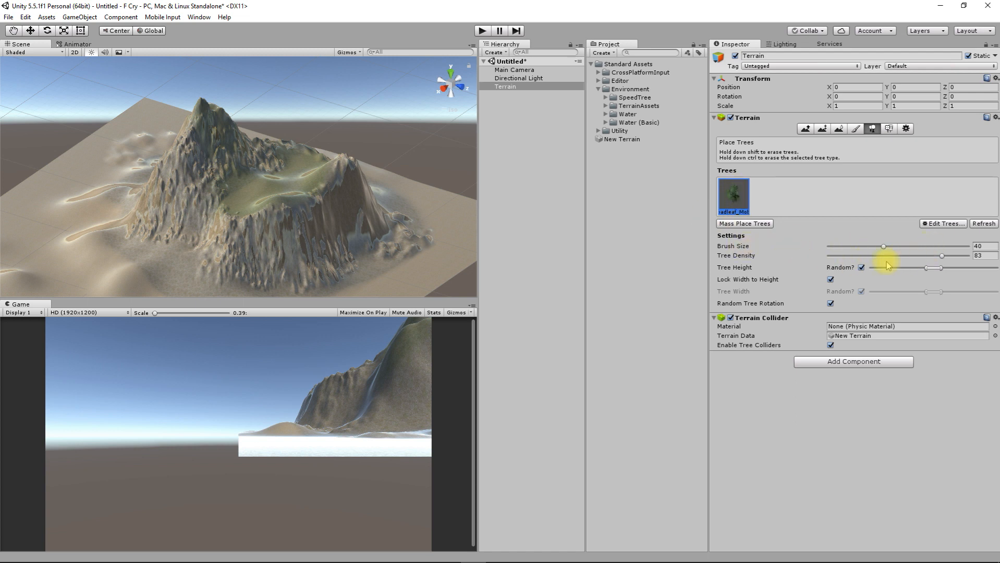
{"action": "scroll", "coordinate": [272, 188], "scroll_direction": "up", "scroll_amount": 5}
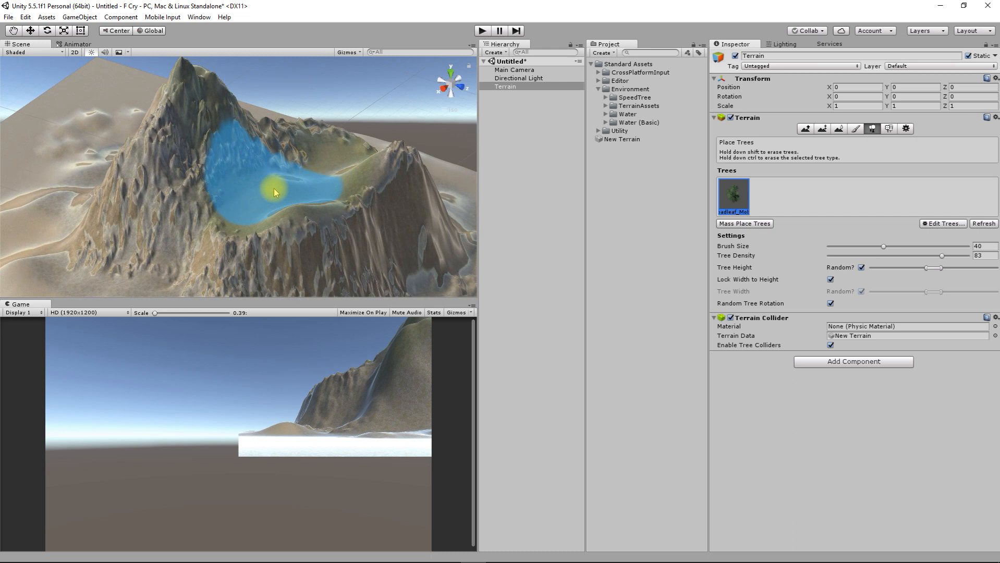
{"action": "right_click_drag", "start_coordinate": [270, 184], "coordinate": [400, 269]}
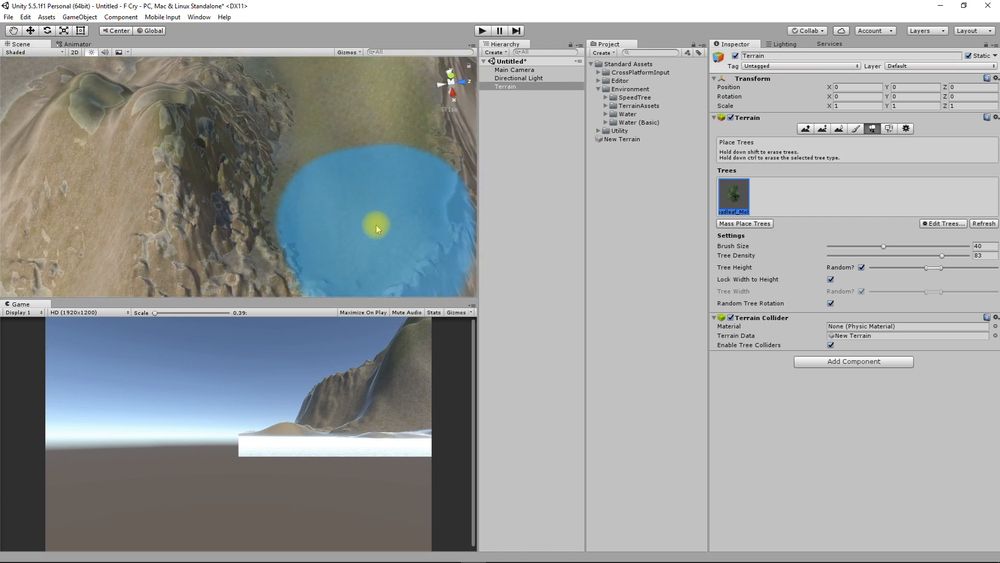
{"action": "middle_click_drag", "start_coordinate": [375, 225], "coordinate": [347, 332]}
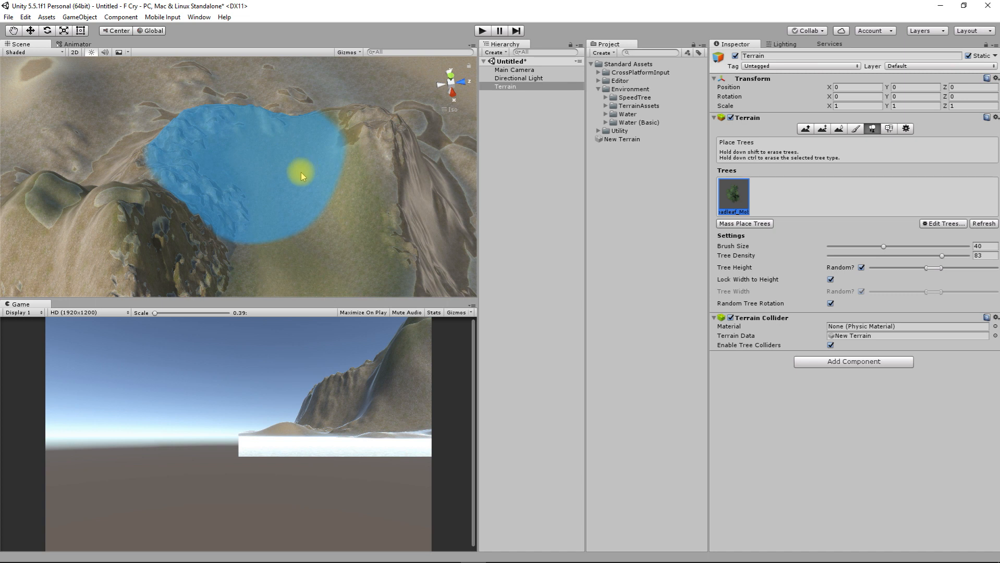
{"action": "mouse_move", "coordinate": [295, 174]}
{"action": "left_mouse_down"}
{"action": "mouse_move", "coordinate": [328, 161]}
{"action": "mouse_move", "coordinate": [352, 167]}
{"action": "left_mouse_up"}
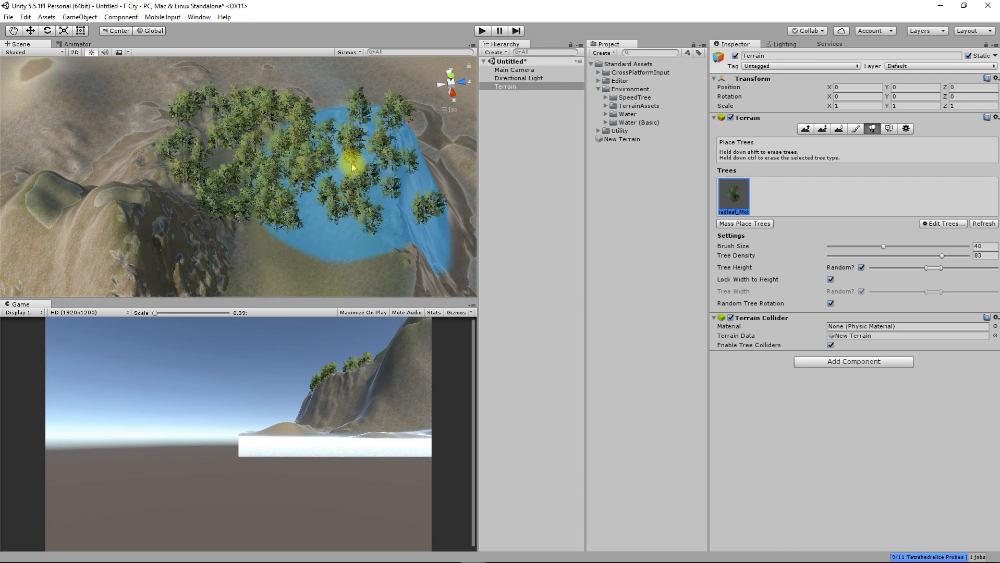
{"action": "mouse_move", "coordinate": [353, 178]}
{"action": "right_mouse_down"}
{"action": "mouse_move", "coordinate": [223, 112]}
{"action": "mouse_move", "coordinate": [216, 85]}
{"action": "mouse_move", "coordinate": [305, 218]}
{"action": "right_mouse_up"}
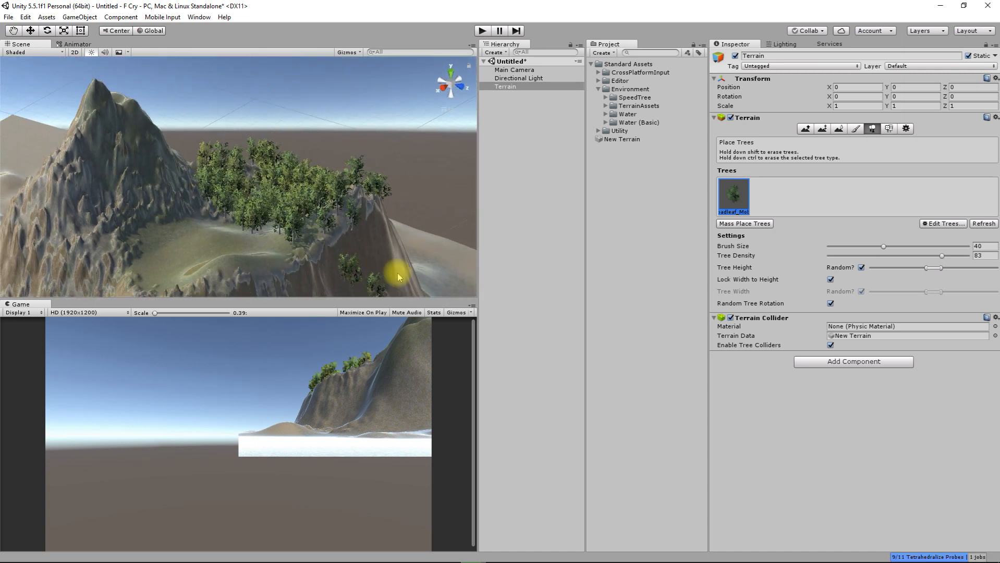
{"action": "scroll", "coordinate": [424, 253], "scroll_direction": "down", "scroll_amount": 1}
{"action": "right_click_drag", "start_coordinate": [410, 250], "coordinate": [409, 239]}
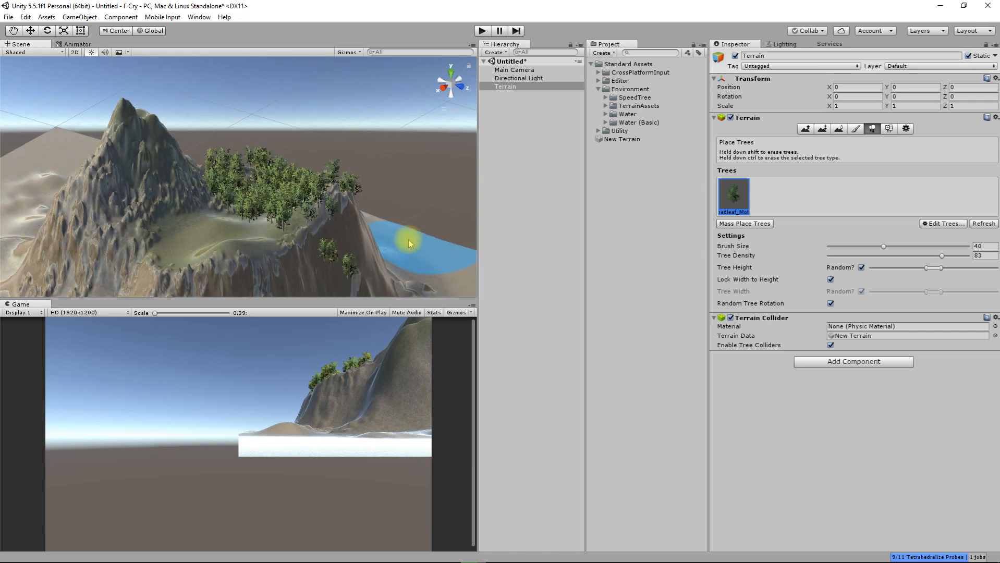
Step: Set the tree brush size to 13.2 and erase the stray Broadleaf_Mobile trees from the cliff face below the basin
{"action": "mouse_move", "coordinate": [330, 188]}
{"action": "middle_mouse_down"}
{"action": "mouse_move", "coordinate": [326, 174]}
{"action": "mouse_move", "coordinate": [373, 227]}
{"action": "mouse_move", "coordinate": [339, 139]}
{"action": "mouse_move", "coordinate": [319, 212]}
{"action": "middle_mouse_up"}
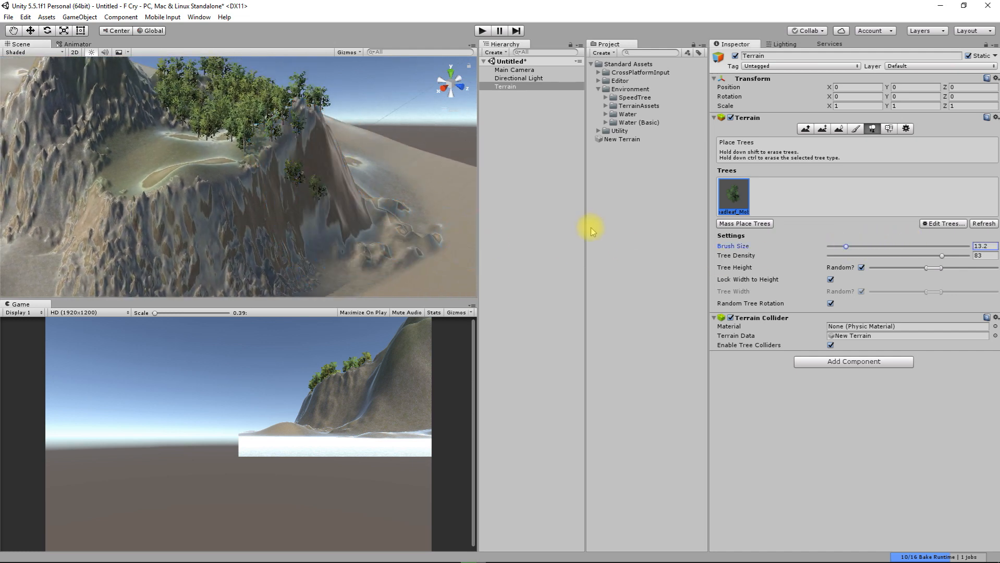
{"action": "left_click", "coordinate": [307, 206], "text": "ctrl"}
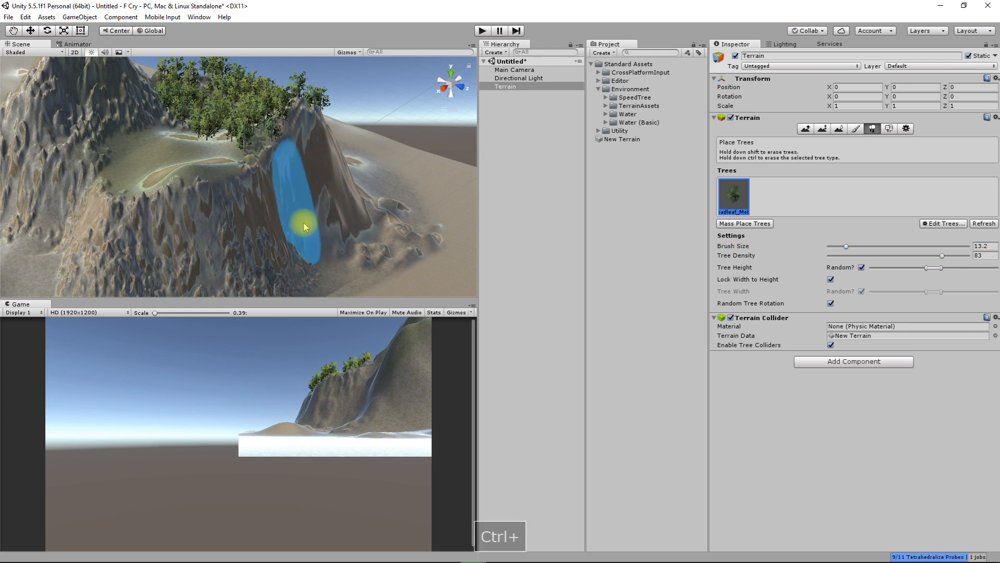
{"action": "mouse_move", "coordinate": [335, 233]}
{"action": "right_mouse_down"}
{"action": "mouse_move", "coordinate": [345, 268]}
{"action": "mouse_move", "coordinate": [322, 285]}
{"action": "right_mouse_up"}
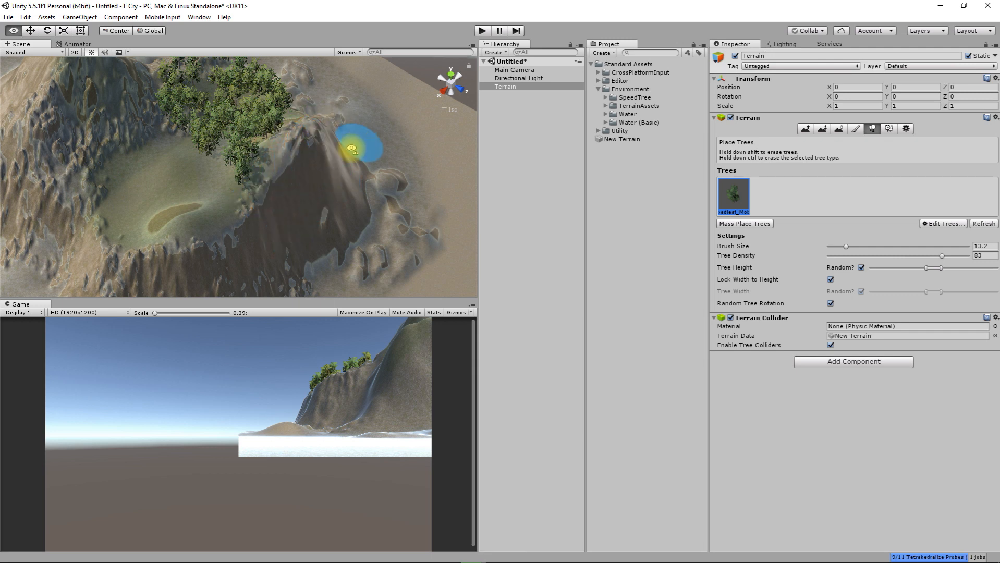
Step: Place a dense Broadleaf_Mobile cluster on the basin's near rim and a few trees on the grass behind it
{"action": "right_click_drag", "start_coordinate": [357, 143], "coordinate": [523, 284]}
{"action": "right_click_drag", "start_coordinate": [284, 181], "coordinate": [133, 113]}
{"action": "right_click_drag", "start_coordinate": [159, 182], "coordinate": [0, 172]}
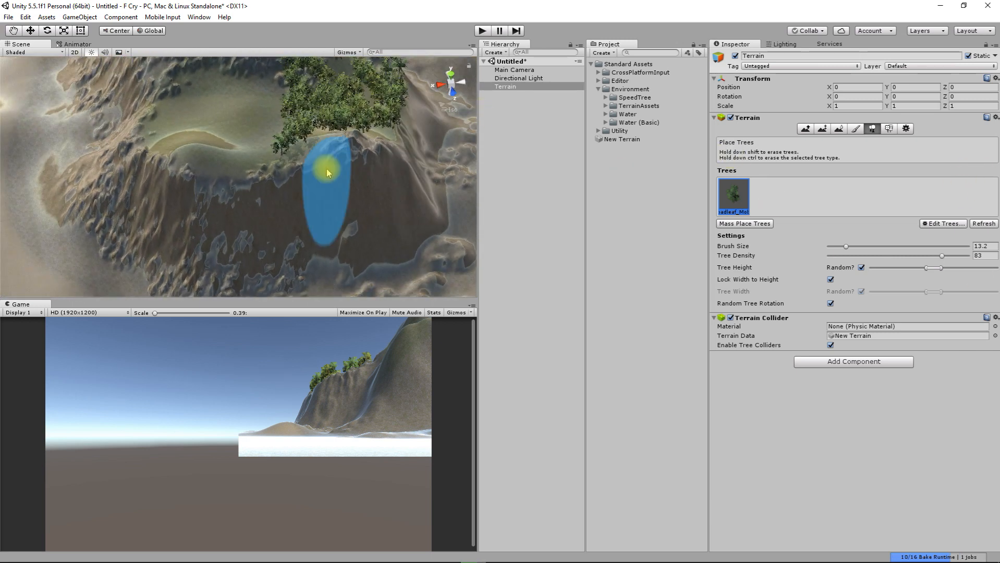
{"action": "right_click_drag", "start_coordinate": [320, 159], "coordinate": [302, 221]}
{"action": "left_click_drag", "start_coordinate": [147, 138], "coordinate": [161, 156]}
{"action": "mouse_move", "coordinate": [160, 157]}
{"action": "right_mouse_down"}
{"action": "mouse_move", "coordinate": [208, 104]}
{"action": "mouse_move", "coordinate": [239, 123]}
{"action": "right_mouse_up"}
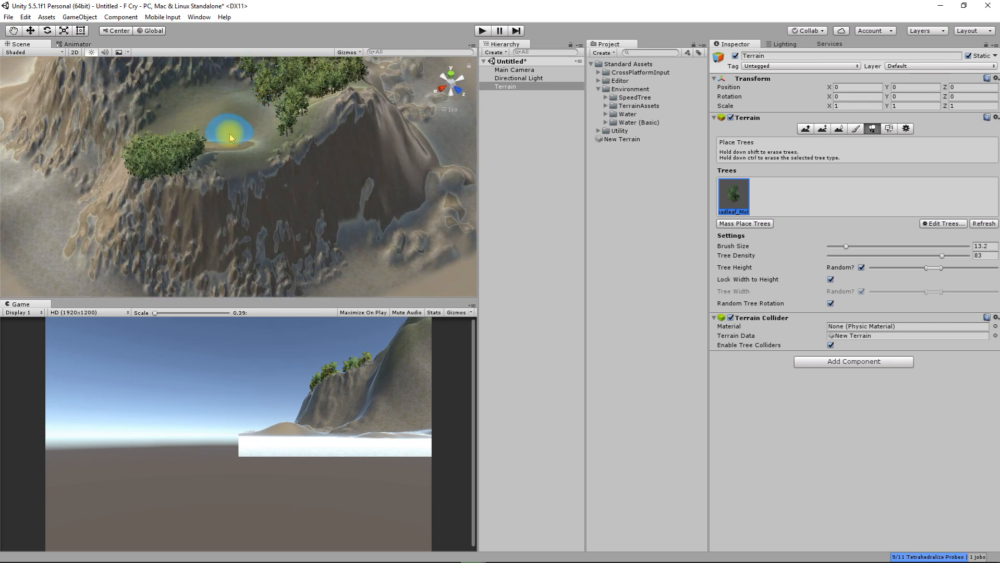
{"action": "mouse_move", "coordinate": [151, 112]}
{"action": "right_mouse_down"}
{"action": "mouse_move", "coordinate": [301, 104]}
{"action": "mouse_move", "coordinate": [155, 133]}
{"action": "mouse_move", "coordinate": [200, 183]}
{"action": "mouse_move", "coordinate": [73, 172]}
{"action": "mouse_move", "coordinate": [261, 179]}
{"action": "mouse_move", "coordinate": [225, 151]}
{"action": "mouse_move", "coordinate": [197, 161]}
{"action": "mouse_move", "coordinate": [122, 121]}
{"action": "mouse_move", "coordinate": [312, 152]}
{"action": "mouse_move", "coordinate": [66, 156]}
{"action": "mouse_move", "coordinate": [309, 136]}
{"action": "mouse_move", "coordinate": [35, 169]}
{"action": "mouse_move", "coordinate": [84, 147]}
{"action": "right_mouse_up"}
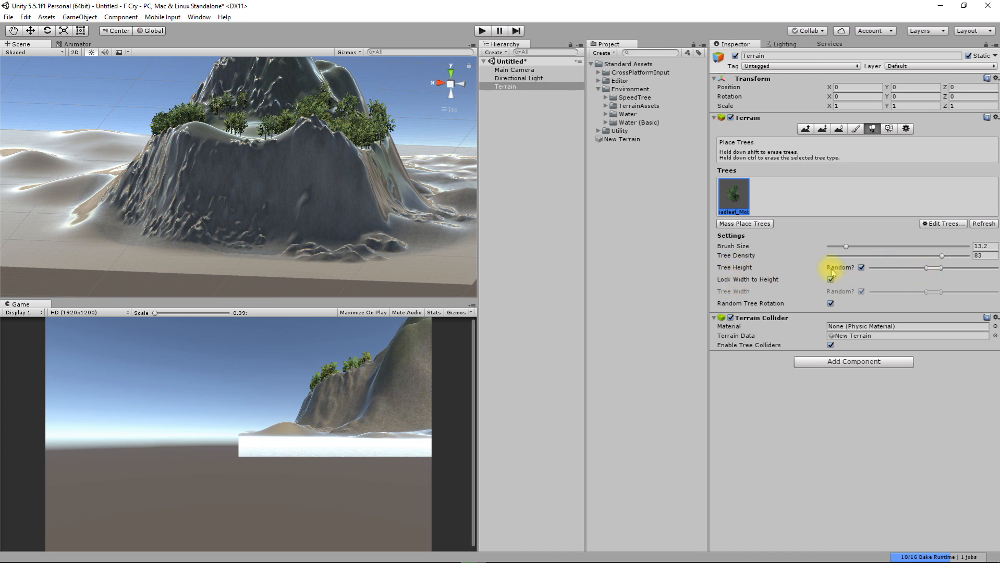
Step: Lower the random tree height range to its minimum end and add smaller Broadleaf_Mobile trees on the mountain's peak and around the basin
{"action": "left_click_drag", "start_coordinate": [900, 269], "coordinate": [868, 269]}
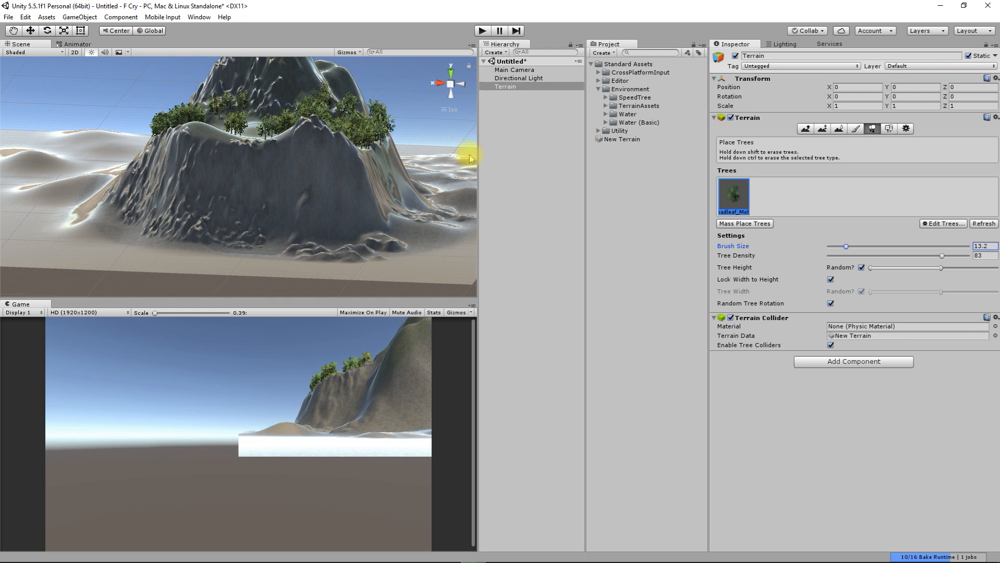
{"action": "left_click_drag", "start_coordinate": [252, 101], "coordinate": [994, 185], "text": "alt"}
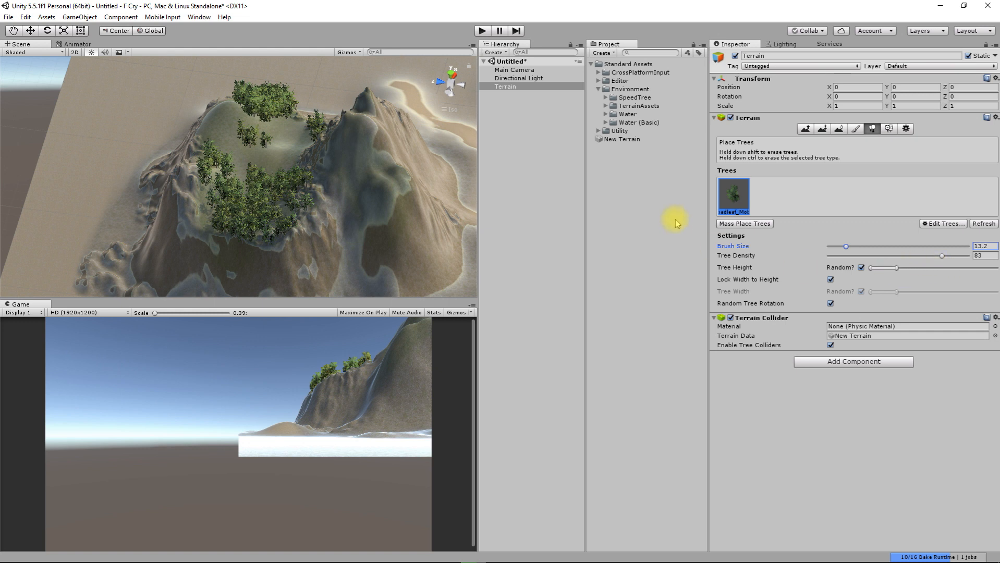
{"action": "left_click", "coordinate": [384, 174]}
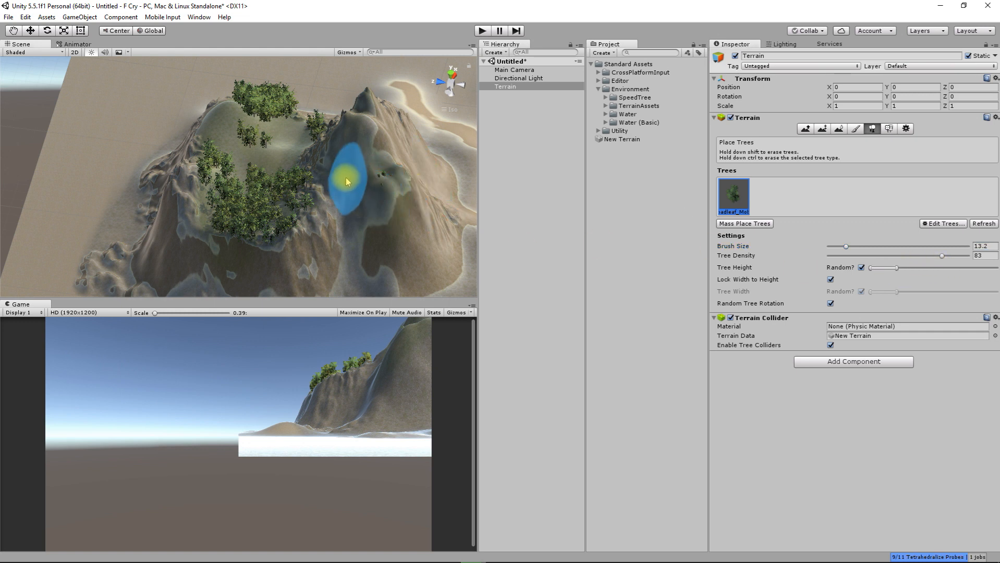
{"action": "mouse_move", "coordinate": [393, 208]}
{"action": "left_mouse_down", "text": "alt"}
{"action": "mouse_move", "coordinate": [384, 108]}
{"action": "mouse_move", "coordinate": [263, 163]}
{"action": "mouse_move", "coordinate": [323, 190]}
{"action": "mouse_move", "coordinate": [514, 156]}
{"action": "mouse_move", "coordinate": [486, 148]}
{"action": "left_mouse_up", "text": "alt"}
{"action": "mouse_move", "coordinate": [349, 136]}
{"action": "left_mouse_down", "text": "alt"}
{"action": "mouse_move", "coordinate": [529, 127]}
{"action": "mouse_move", "coordinate": [505, 144]}
{"action": "left_mouse_up", "text": "alt"}
{"action": "left_click_drag", "start_coordinate": [345, 126], "coordinate": [308, 147], "text": "alt"}
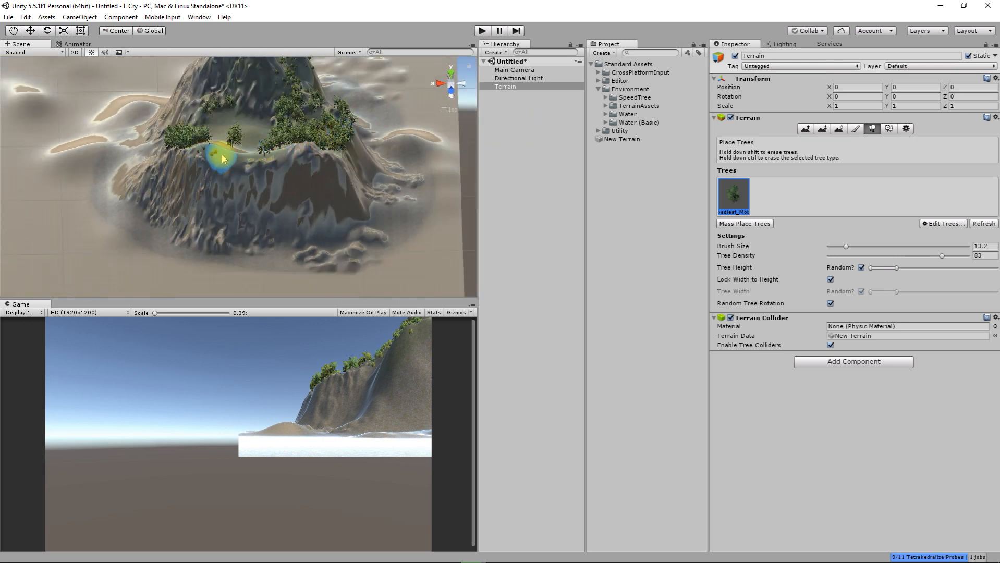
{"action": "mouse_move", "coordinate": [232, 157]}
{"action": "left_mouse_down", "text": "alt"}
{"action": "mouse_move", "coordinate": [286, 193]}
{"action": "mouse_move", "coordinate": [453, 206]}
{"action": "left_mouse_up", "text": "alt"}
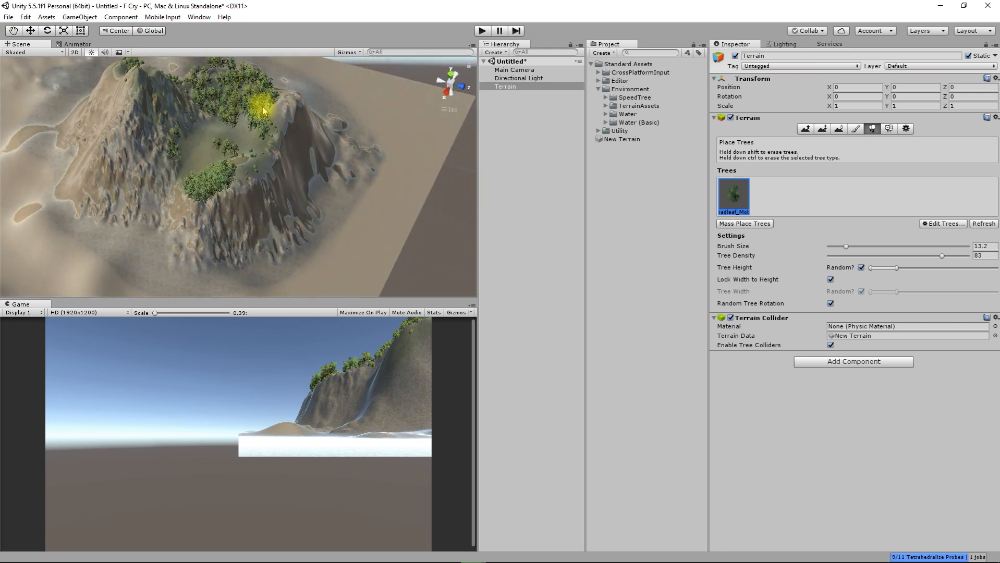
{"action": "mouse_move", "coordinate": [268, 141]}
{"action": "left_mouse_down", "text": "alt"}
{"action": "mouse_move", "coordinate": [283, 156]}
{"action": "mouse_move", "coordinate": [374, 178]}
{"action": "mouse_move", "coordinate": [256, 156]}
{"action": "mouse_move", "coordinate": [268, 151]}
{"action": "left_mouse_up", "text": "alt"}
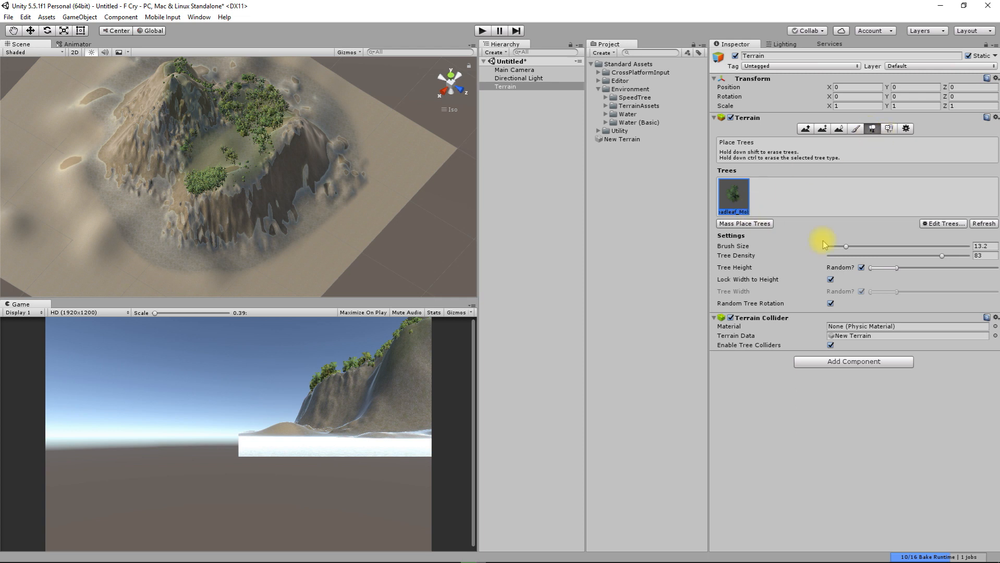
Step: Add Conifer_Desktop to the terrain's tree types as a second tree prefab
{"action": "left_click", "coordinate": [945, 223]}
{"action": "left_click", "coordinate": [938, 233]}
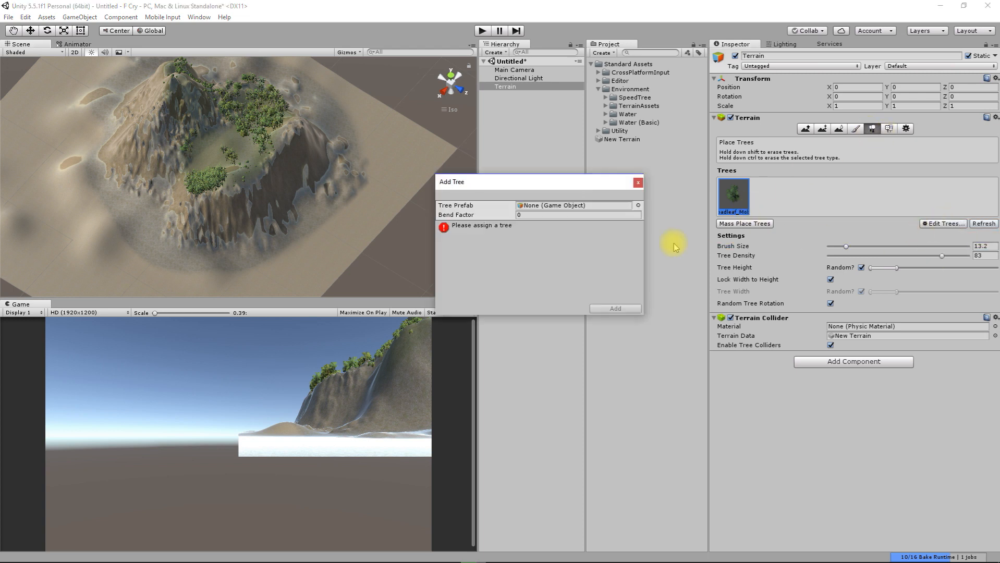
{"action": "left_click", "coordinate": [638, 204]}
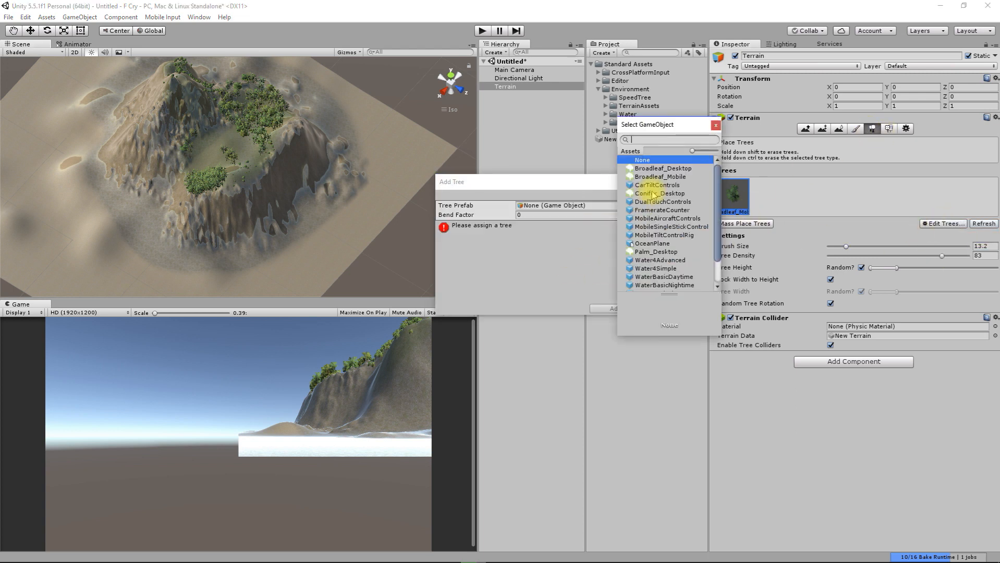
{"action": "left_click", "coordinate": [653, 193]}
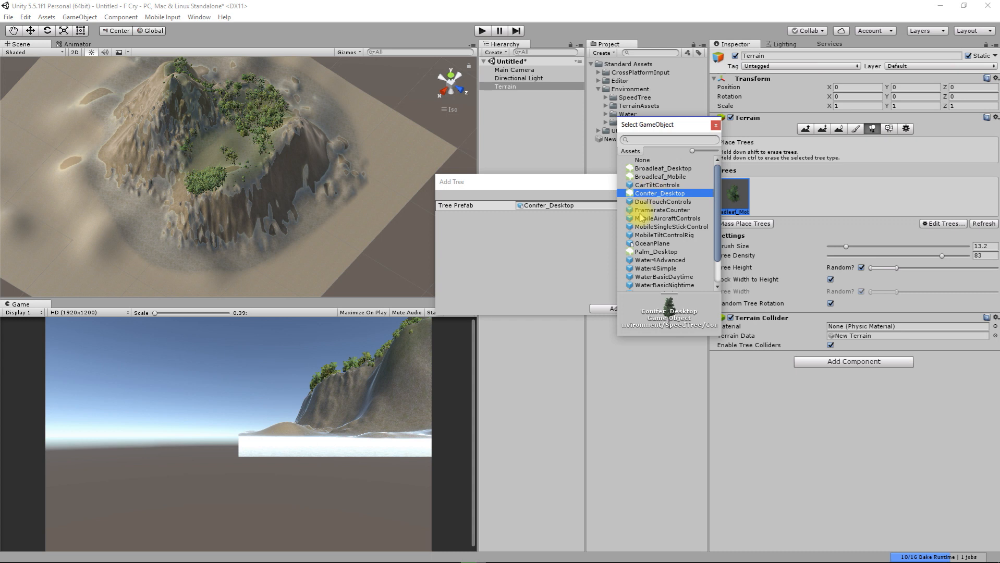
{"action": "left_click", "coordinate": [597, 310]}
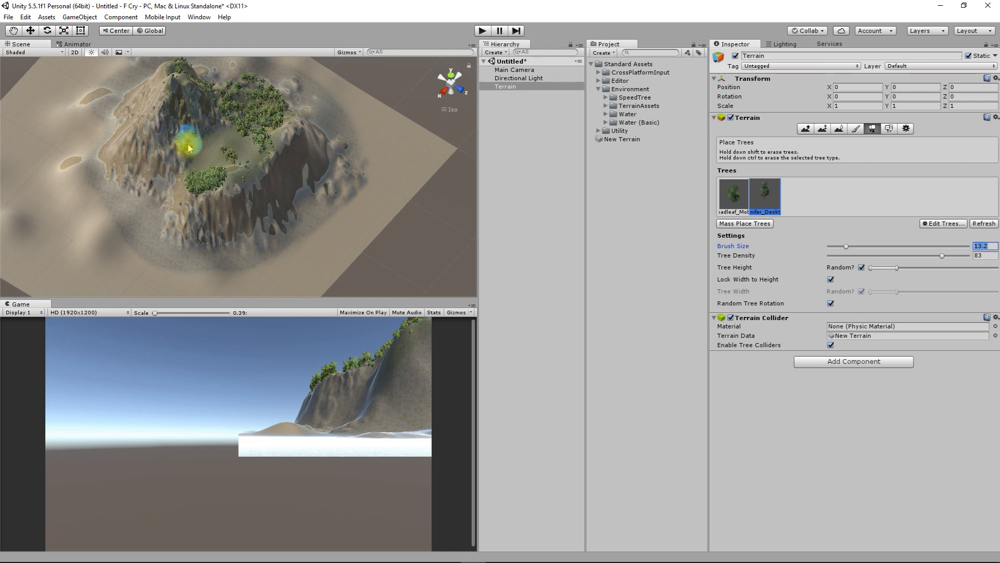
Step: Scatter small Conifer_Desktop trees over the basin with brush size 47.3 and tree density 31
{"action": "scroll", "coordinate": [198, 133], "scroll_direction": "up", "scroll_amount": 4}
{"action": "left_click_drag", "start_coordinate": [198, 123], "coordinate": [224, 138], "text": "alt"}
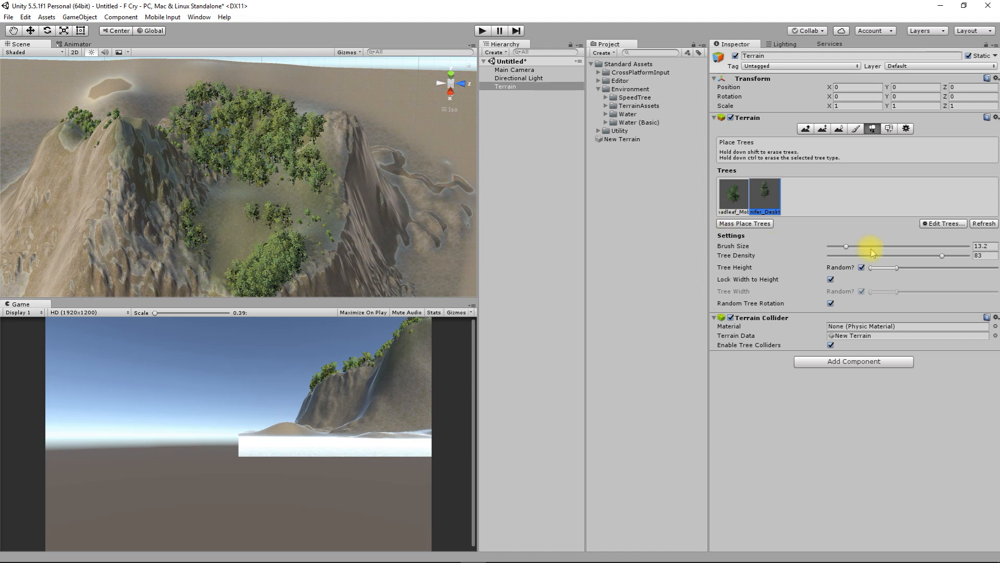
{"action": "mouse_move", "coordinate": [906, 256]}
{"action": "left_mouse_down"}
{"action": "mouse_move", "coordinate": [882, 259]}
{"action": "mouse_move", "coordinate": [890, 253]}
{"action": "left_mouse_up"}
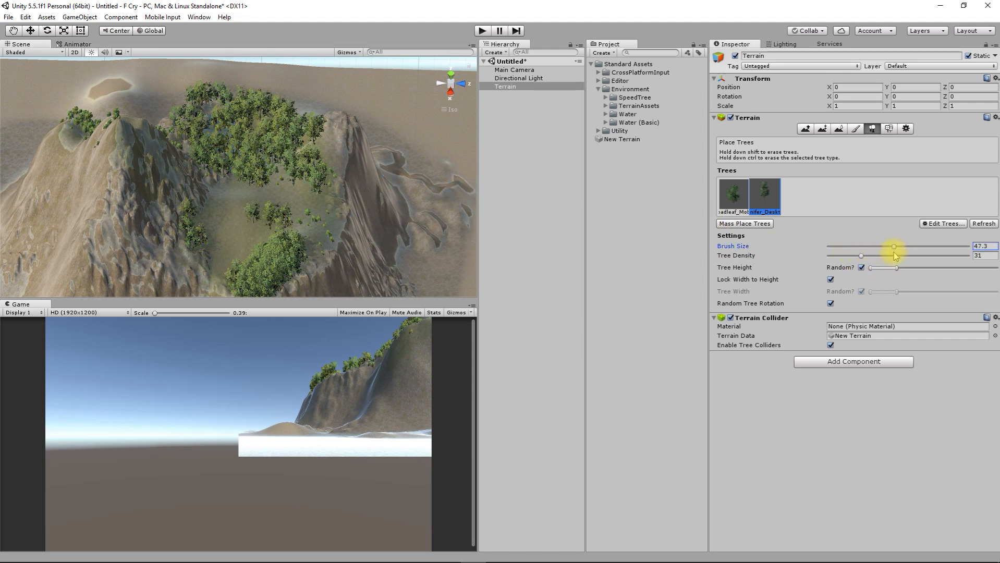
{"action": "mouse_move", "coordinate": [248, 161]}
{"action": "left_mouse_down"}
{"action": "mouse_move", "coordinate": [235, 169]}
{"action": "mouse_move", "coordinate": [284, 171]}
{"action": "left_mouse_up"}
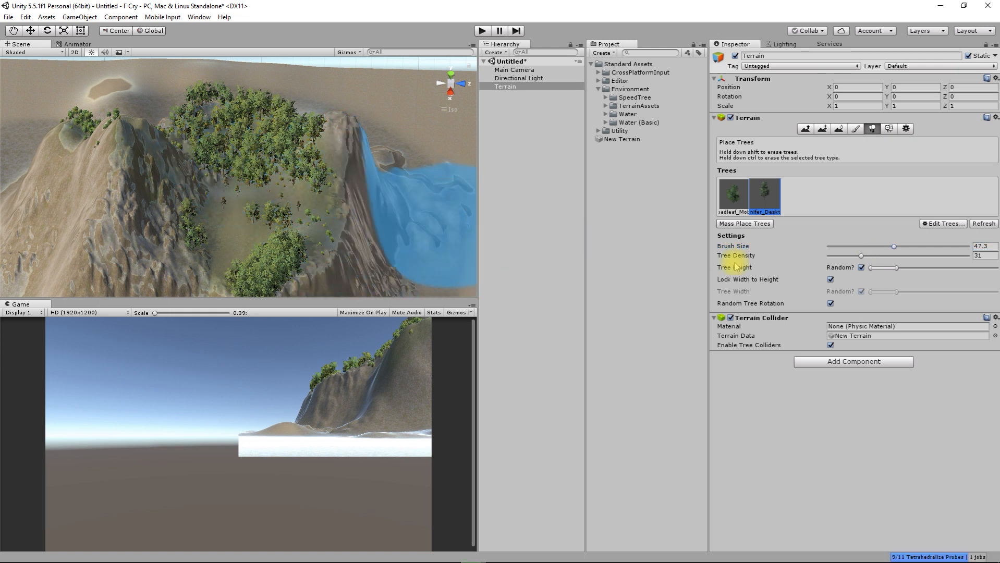
Step: Raise the random tree height range, set the tree density to 18 and place tall Conifer_Desktop trees throughout the basin's grove
{"action": "left_click_drag", "start_coordinate": [902, 271], "coordinate": [956, 272]}
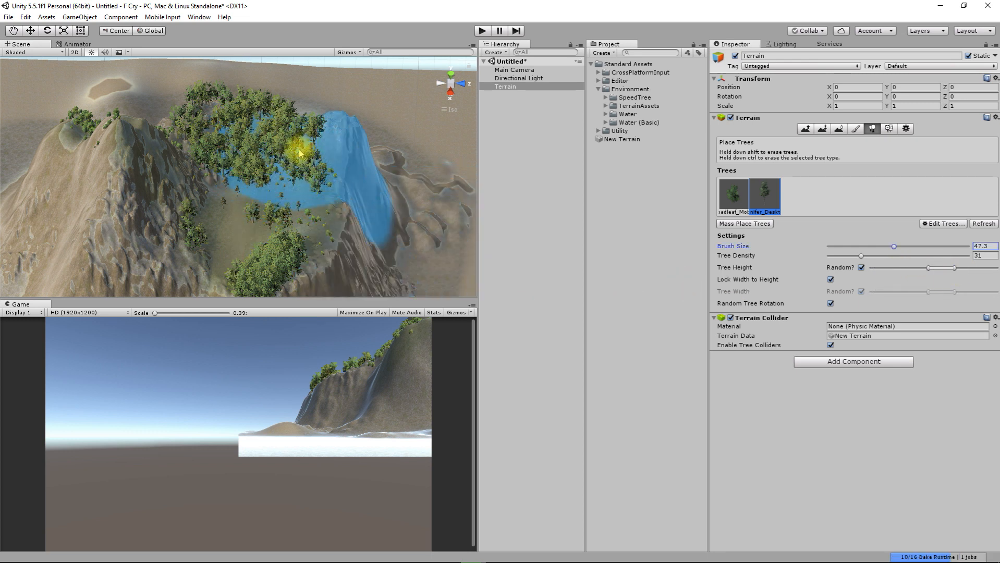
{"action": "mouse_move", "coordinate": [289, 166]}
{"action": "left_mouse_down"}
{"action": "mouse_move", "coordinate": [191, 138]}
{"action": "mouse_move", "coordinate": [186, 163]}
{"action": "left_mouse_up"}
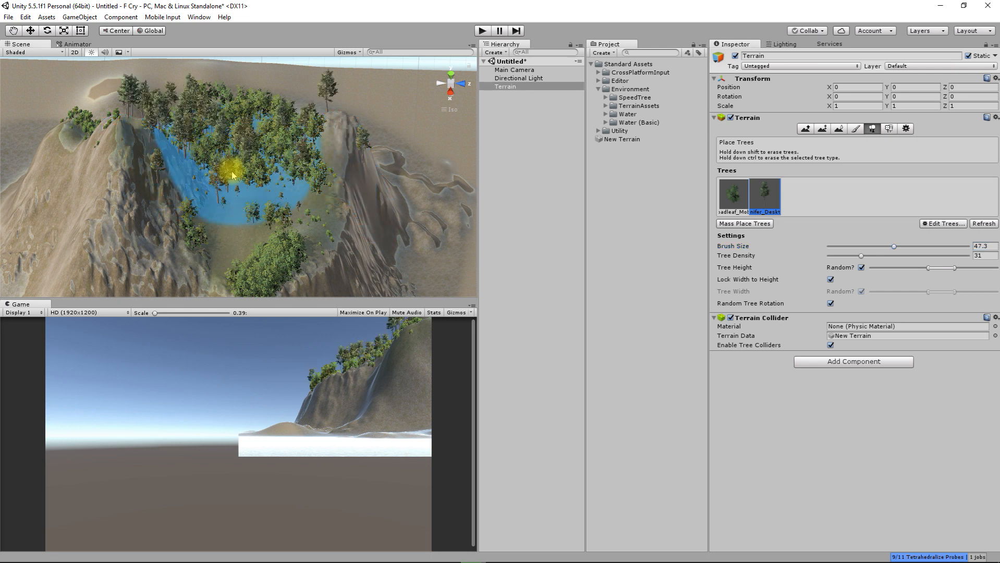
{"action": "key", "text": "ctrl+z"}
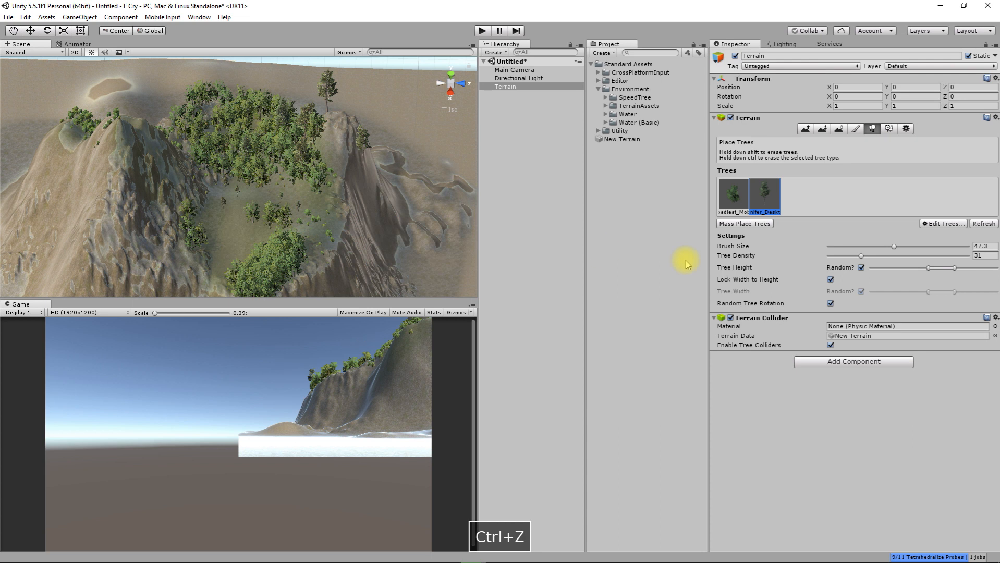
{"action": "left_click_drag", "start_coordinate": [852, 255], "coordinate": [838, 256]}
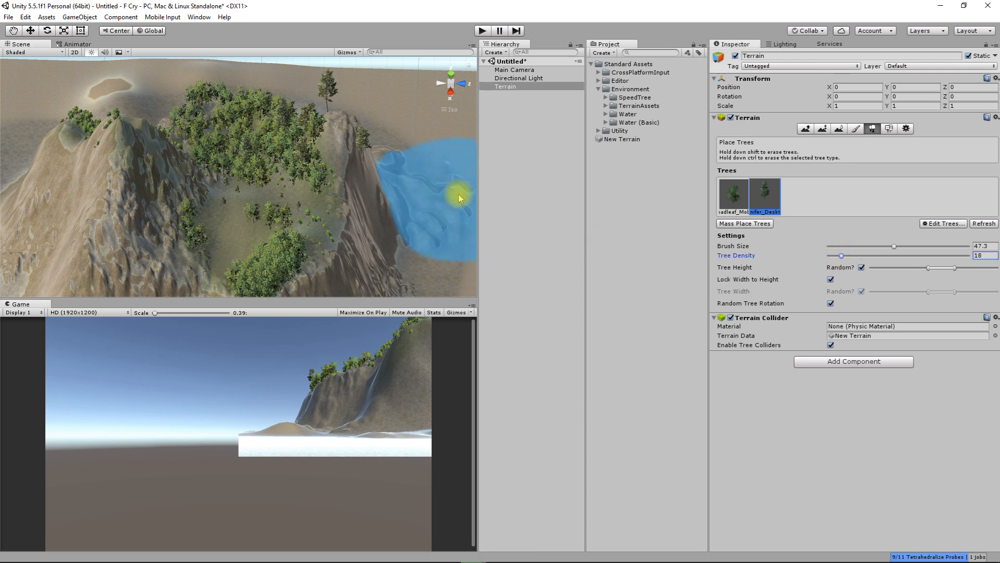
{"action": "mouse_move", "coordinate": [231, 152]}
{"action": "left_mouse_down"}
{"action": "mouse_move", "coordinate": [259, 167]}
{"action": "mouse_move", "coordinate": [182, 212]}
{"action": "mouse_move", "coordinate": [234, 223]}
{"action": "mouse_move", "coordinate": [161, 289]}
{"action": "mouse_move", "coordinate": [41, 221]}
{"action": "mouse_move", "coordinate": [100, 216]}
{"action": "mouse_move", "coordinate": [105, 196]}
{"action": "left_mouse_up"}
{"action": "left_click_drag", "start_coordinate": [191, 212], "coordinate": [285, 221], "text": "alt"}
{"action": "left_click_drag", "start_coordinate": [283, 277], "coordinate": [425, 270], "text": "alt"}
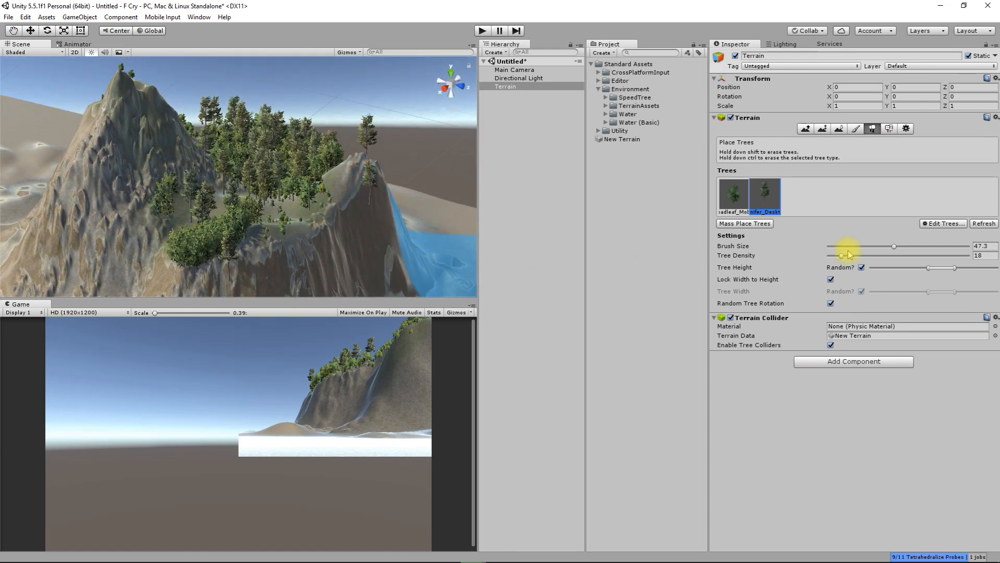
Step: Reduce the tree brush size to 10.6 and erase the conifers standing on the bare outer peak beside the basin
{"action": "left_click_drag", "start_coordinate": [853, 253], "coordinate": [844, 251]}
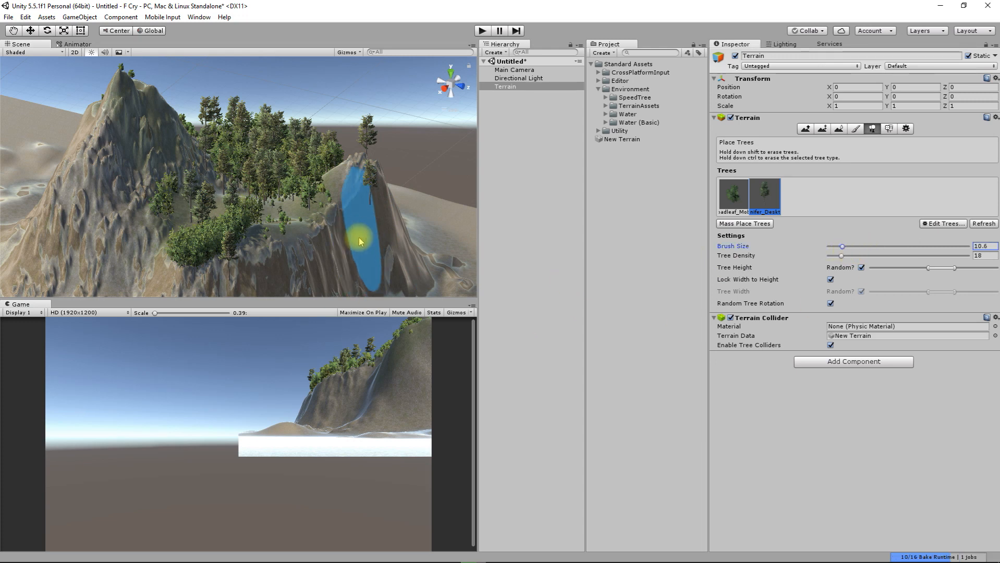
{"action": "left_click_drag", "start_coordinate": [359, 238], "coordinate": [339, 276], "text": "alt"}
{"action": "left_click", "coordinate": [374, 154], "text": "ctrl"}
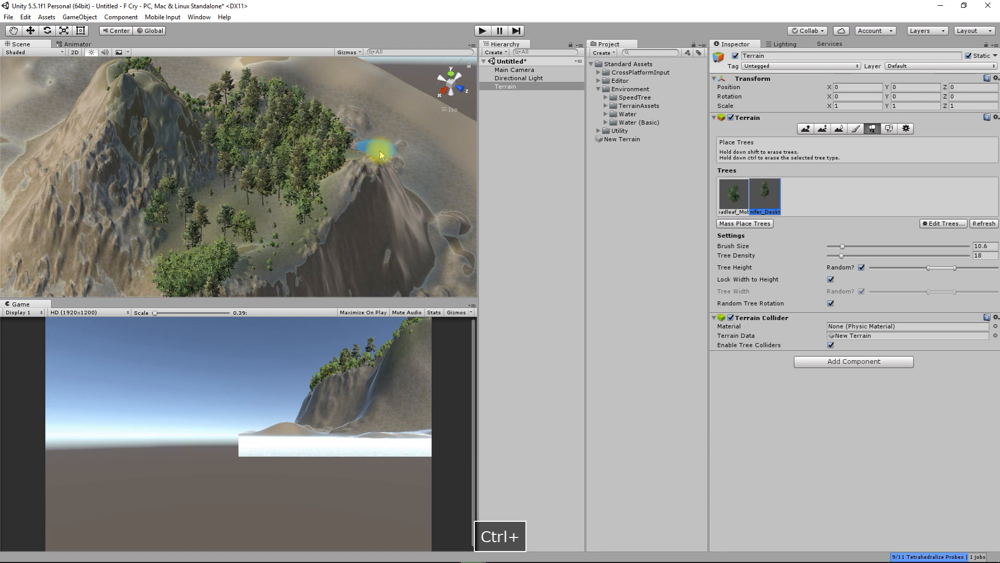
{"action": "right_click_drag", "start_coordinate": [378, 200], "coordinate": [480, 152]}
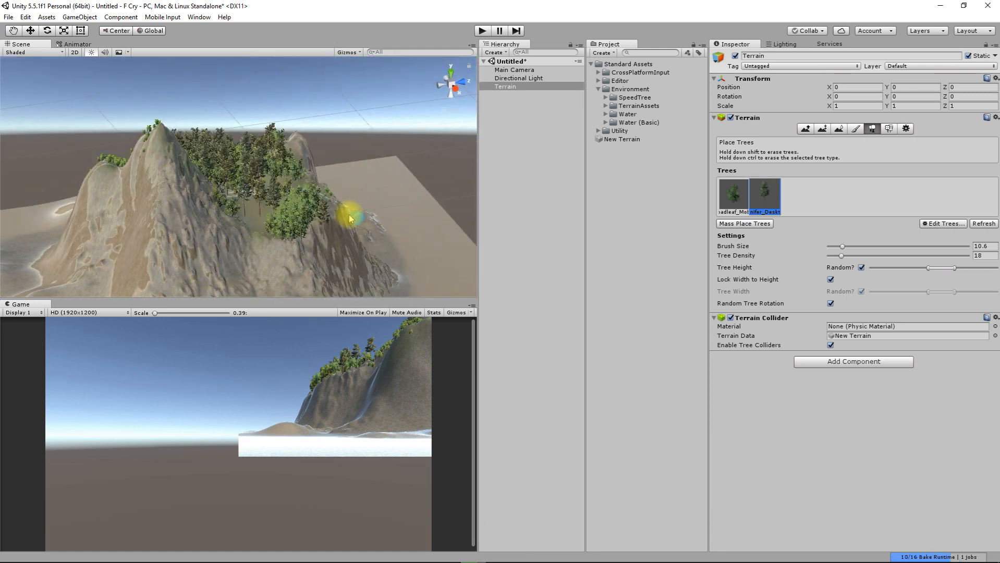
{"action": "right_click_drag", "start_coordinate": [328, 236], "coordinate": [117, 237]}
{"action": "key", "text": "ctrl+0"}
{"action": "right_click_drag", "start_coordinate": [347, 194], "coordinate": [259, 188]}
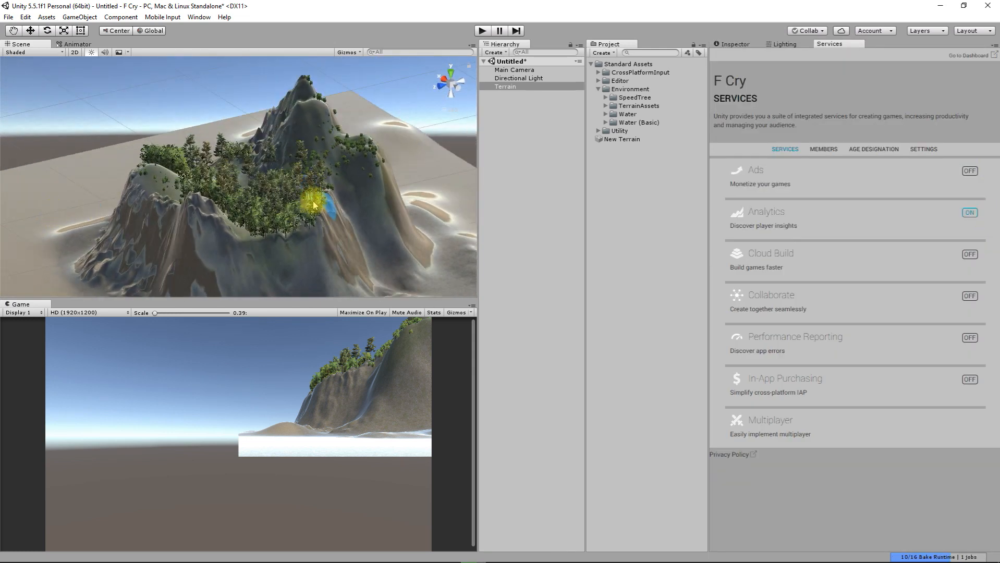
{"action": "right_click_drag", "start_coordinate": [323, 205], "coordinate": [485, 255]}
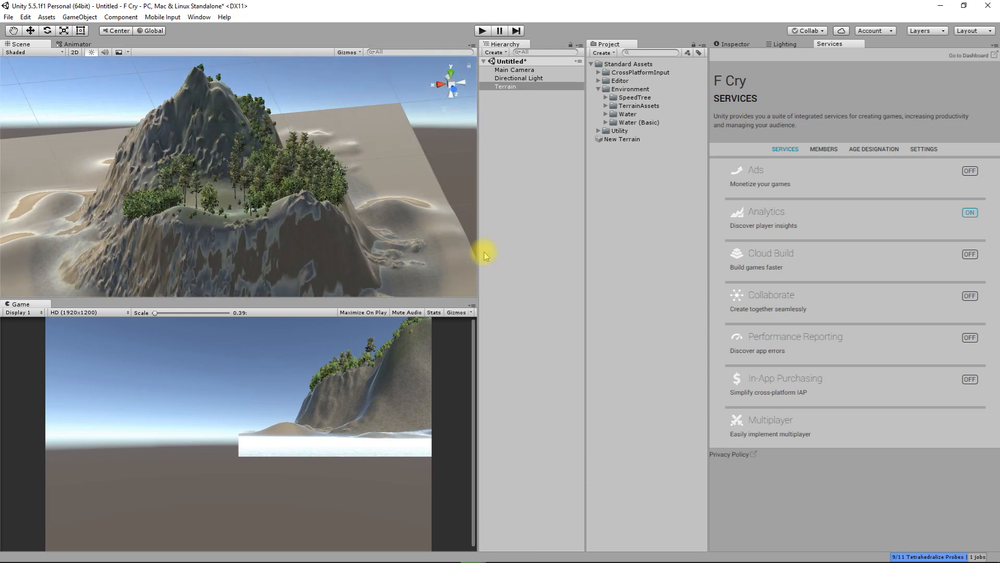
{"action": "right_click_drag", "start_coordinate": [145, 147], "coordinate": [188, 216]}
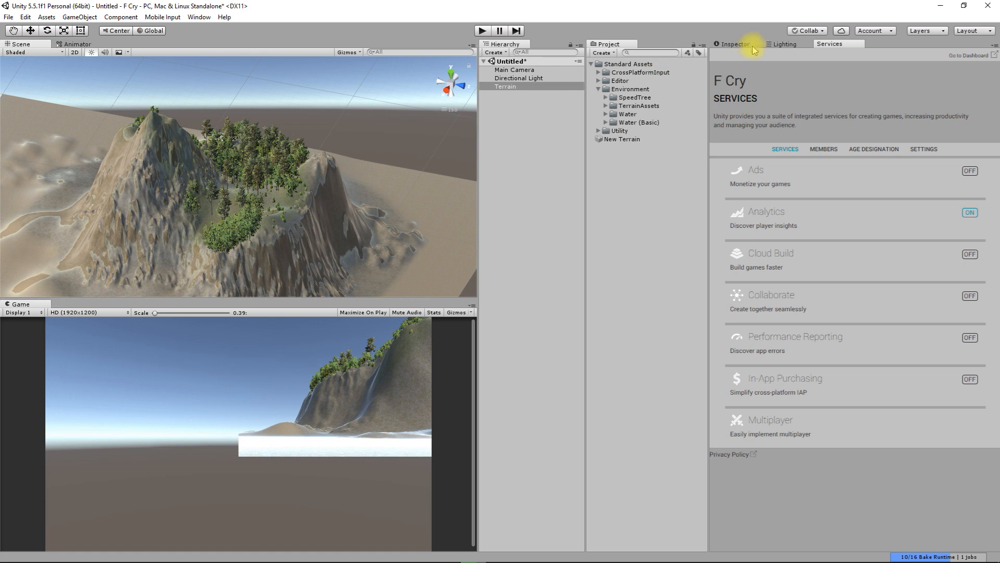
Step: Add GrassFrond01AlbedoAlpha as a grass texture to the terrain's paintable details
{"action": "left_click", "coordinate": [735, 44]}
{"action": "left_click", "coordinate": [888, 129]}
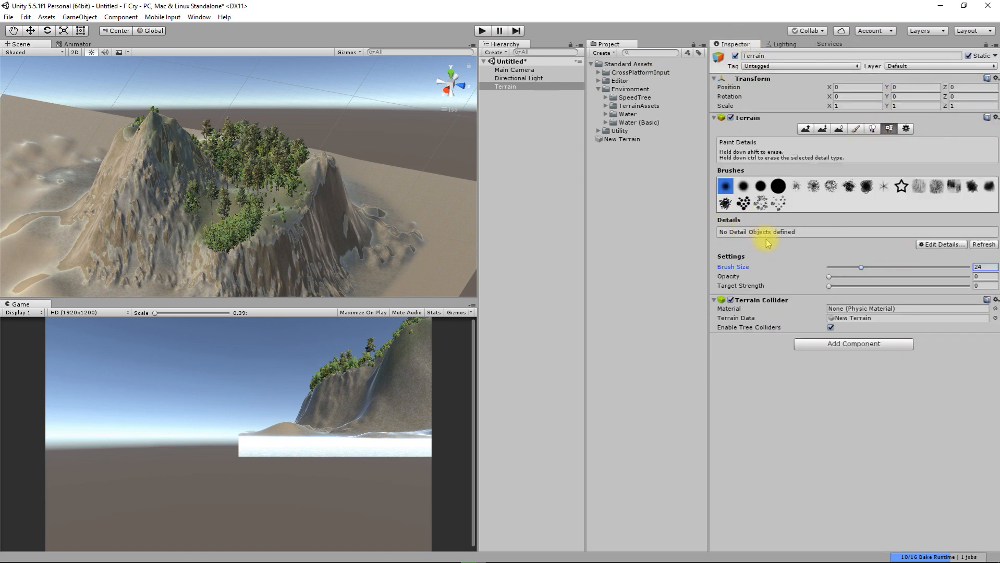
{"action": "left_click", "coordinate": [933, 245]}
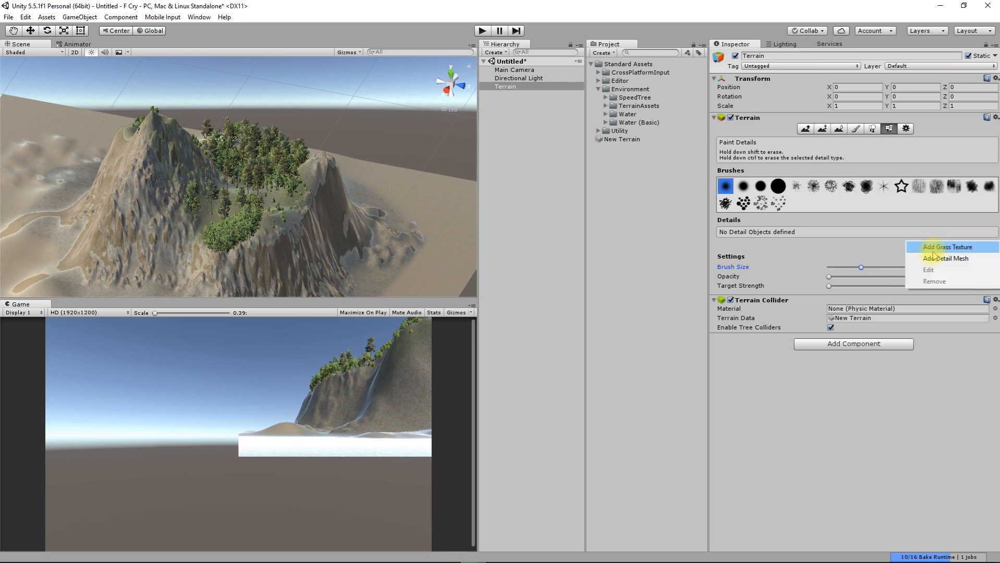
{"action": "left_click", "coordinate": [926, 248]}
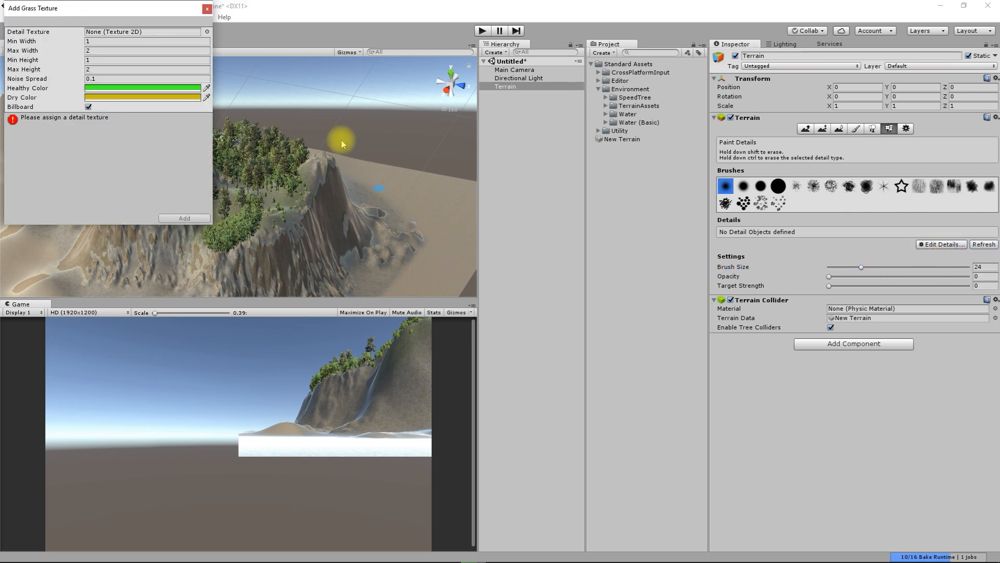
{"action": "left_click_drag", "start_coordinate": [152, 4], "coordinate": [612, 178]}
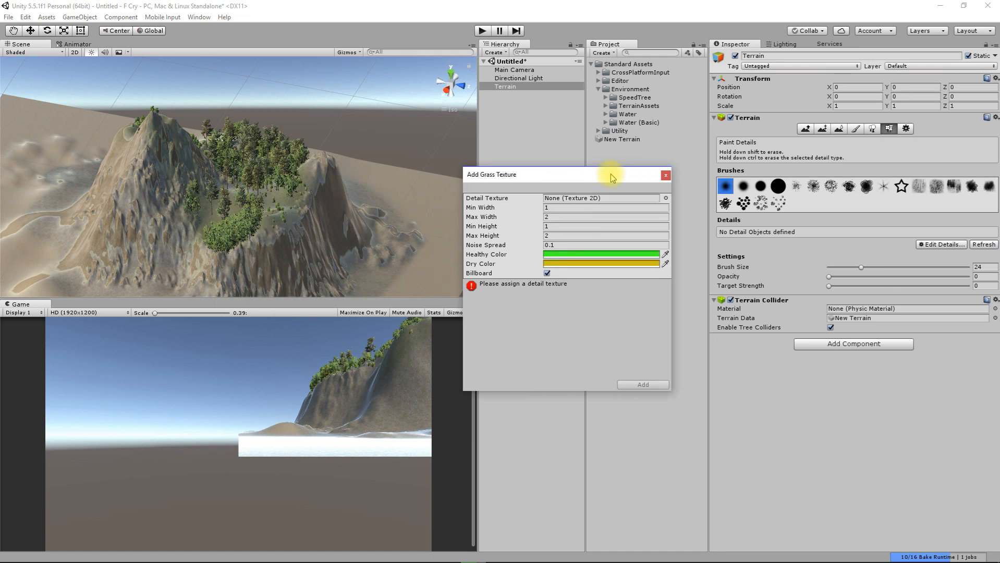
{"action": "left_click", "coordinate": [666, 199]}
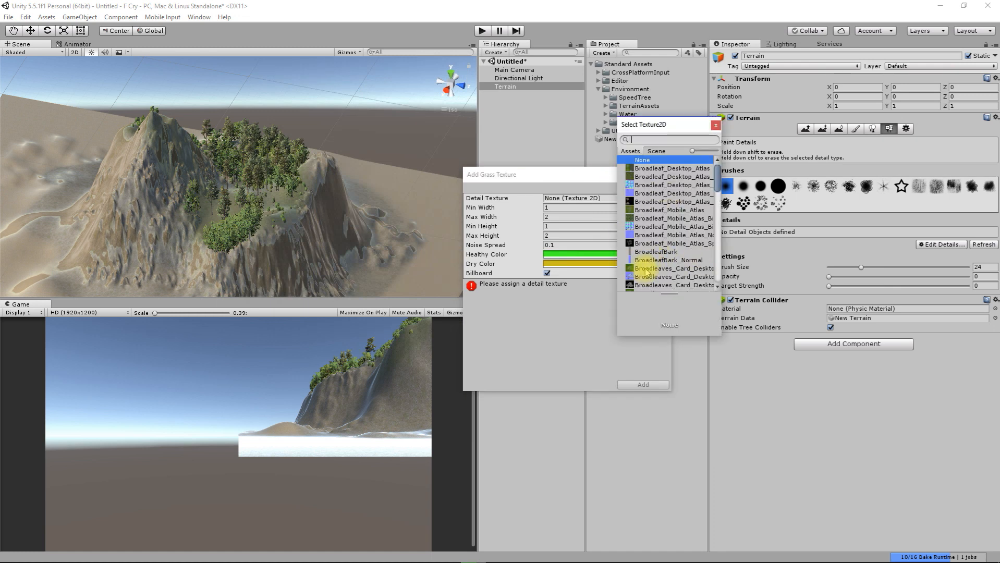
{"action": "scroll", "coordinate": [671, 244], "scroll_direction": "down", "scroll_amount": 5}
{"action": "scroll", "coordinate": [671, 244], "scroll_direction": "down", "scroll_amount": 5}
{"action": "scroll", "coordinate": [666, 263], "scroll_direction": "down", "scroll_amount": 6}
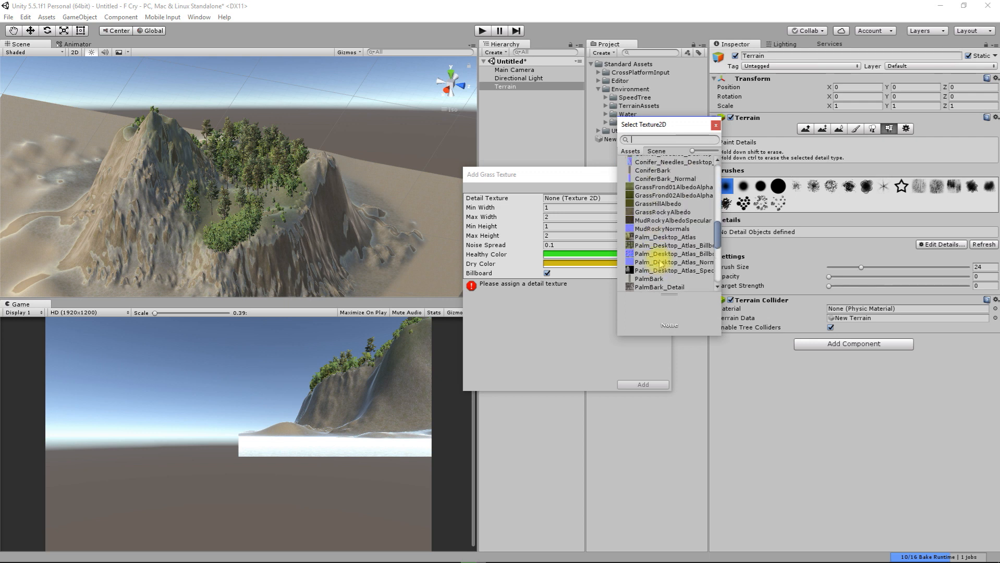
{"action": "left_click", "coordinate": [656, 187]}
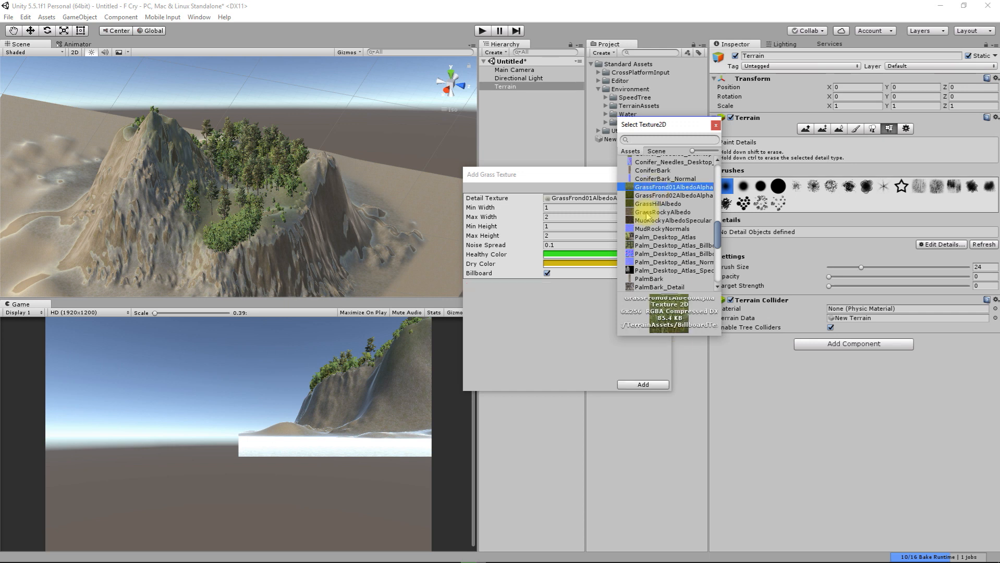
{"action": "double_click", "coordinate": [649, 188]}
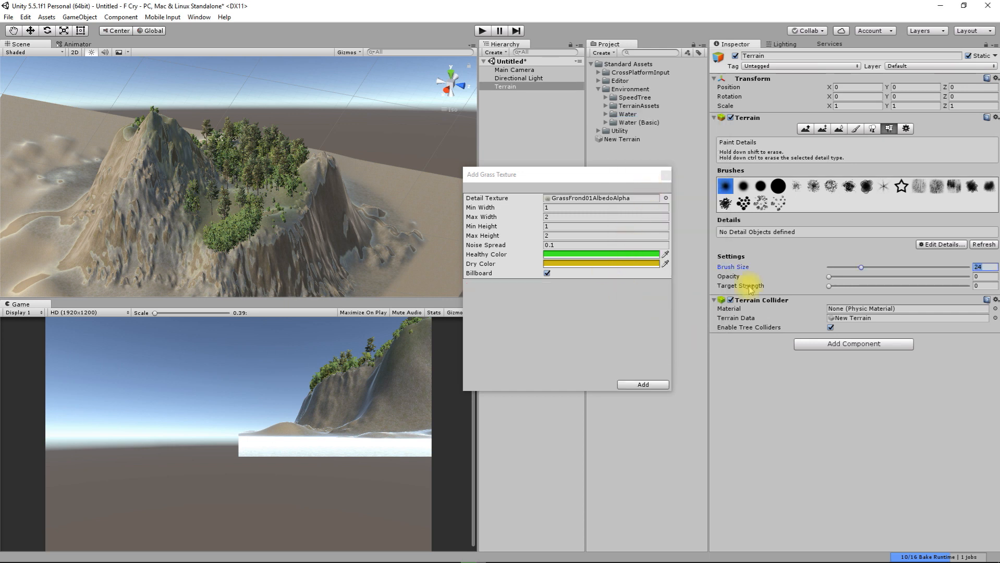
{"action": "left_click", "coordinate": [636, 386]}
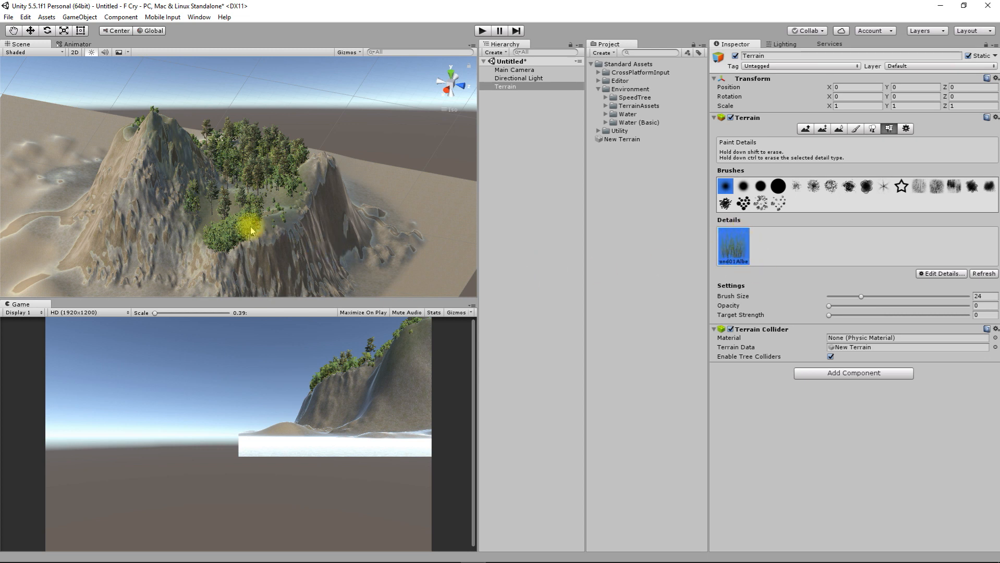
Step: Configure the grass detail brush with size 90, opacity 0.521 and target strength 0.5
{"action": "scroll", "coordinate": [258, 226], "scroll_direction": "up", "scroll_amount": 8}
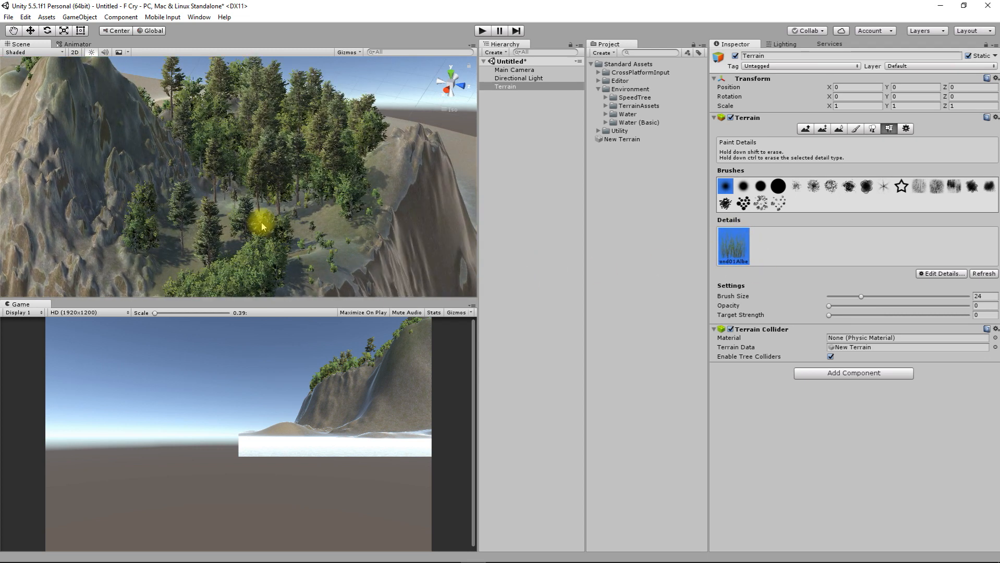
{"action": "scroll", "coordinate": [262, 227], "scroll_direction": "up", "scroll_amount": 4}
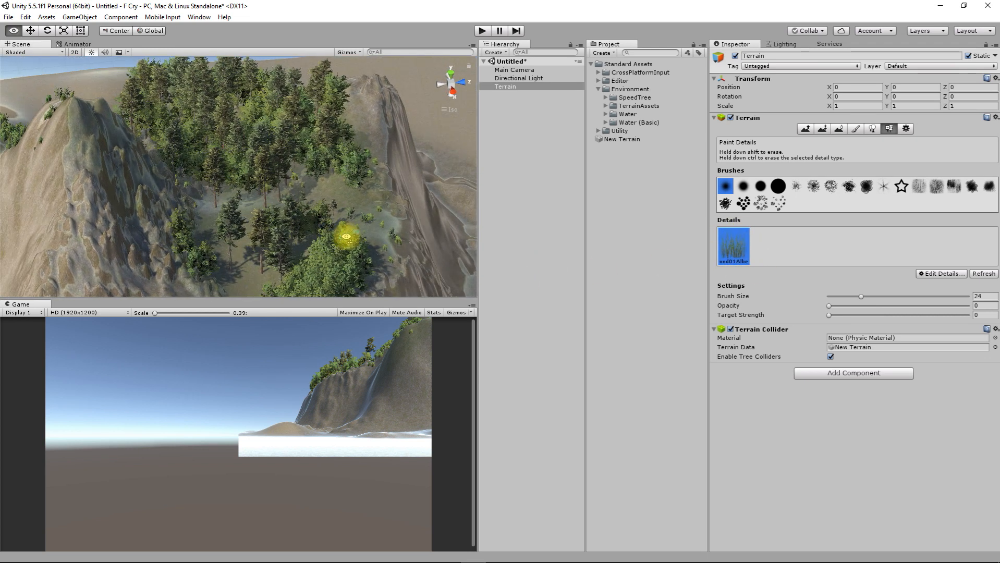
{"action": "scroll", "coordinate": [424, 187], "scroll_direction": "up", "scroll_amount": 2}
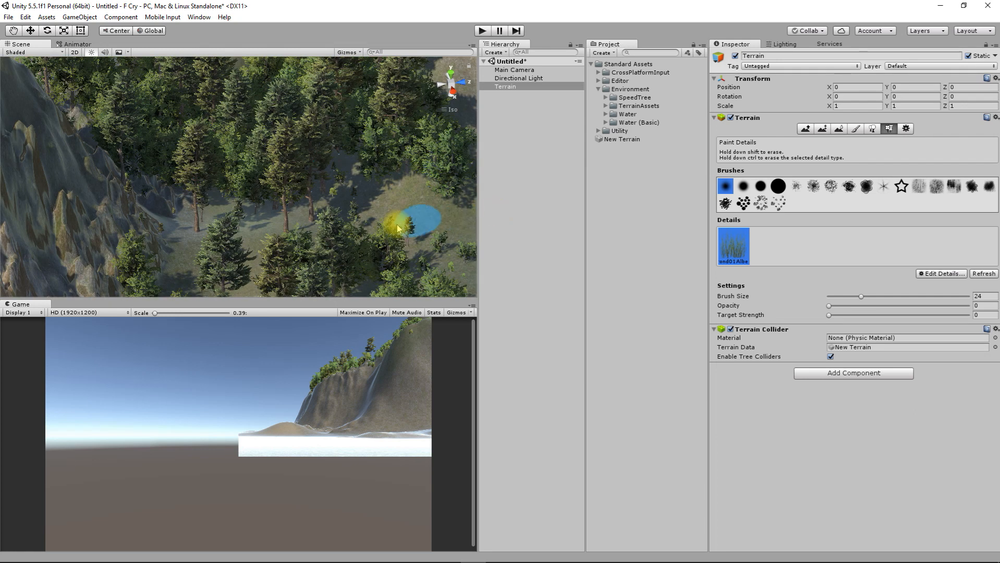
{"action": "scroll", "coordinate": [400, 221], "scroll_direction": "up", "scroll_amount": 3}
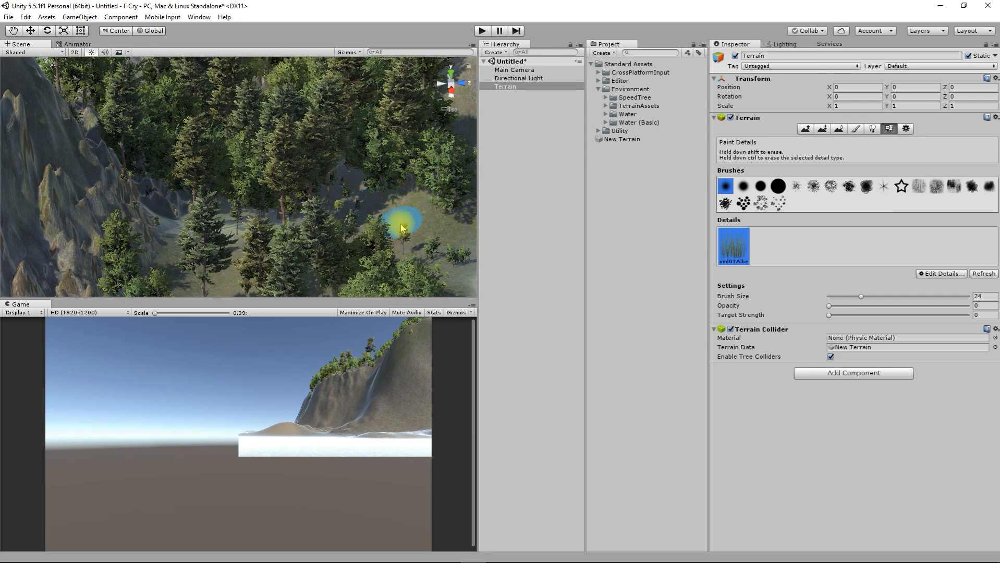
{"action": "mouse_move", "coordinate": [321, 266]}
{"action": "right_mouse_down"}
{"action": "mouse_move", "coordinate": [330, 231]}
{"action": "mouse_move", "coordinate": [330, 318]}
{"action": "mouse_move", "coordinate": [483, 307]}
{"action": "right_mouse_up"}
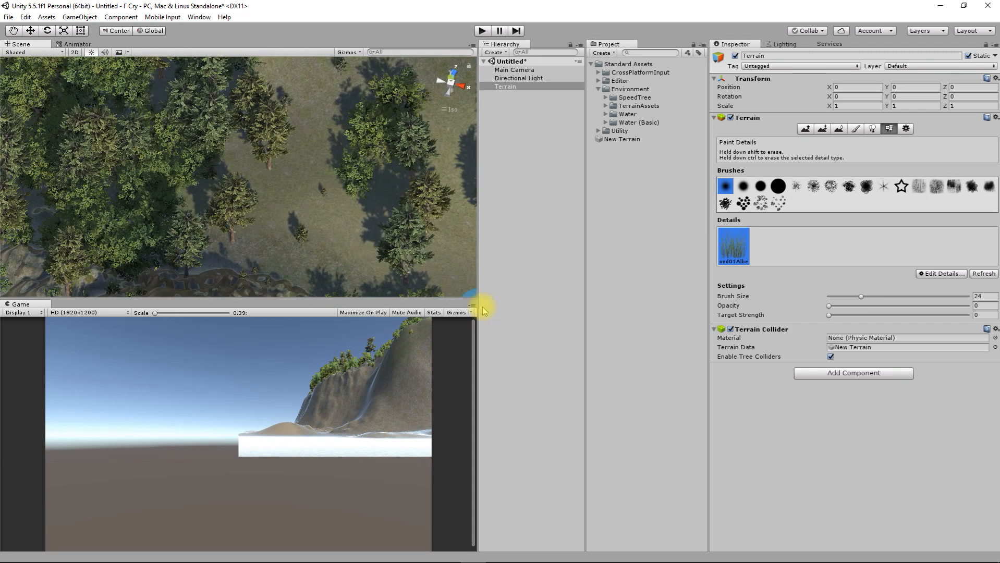
{"action": "scroll", "coordinate": [304, 192], "scroll_direction": "down", "scroll_amount": 4}
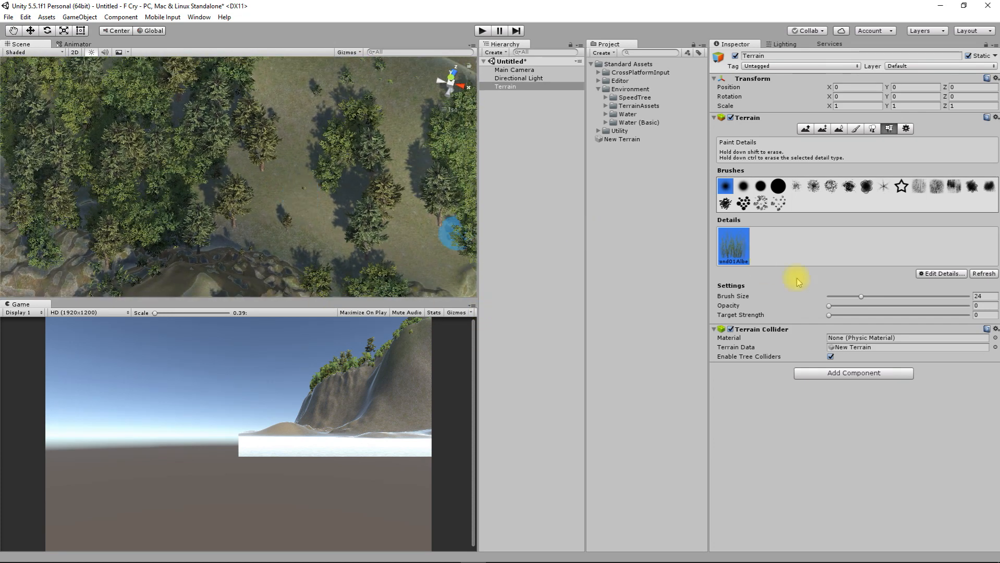
{"action": "left_click_drag", "start_coordinate": [863, 296], "coordinate": [961, 295]}
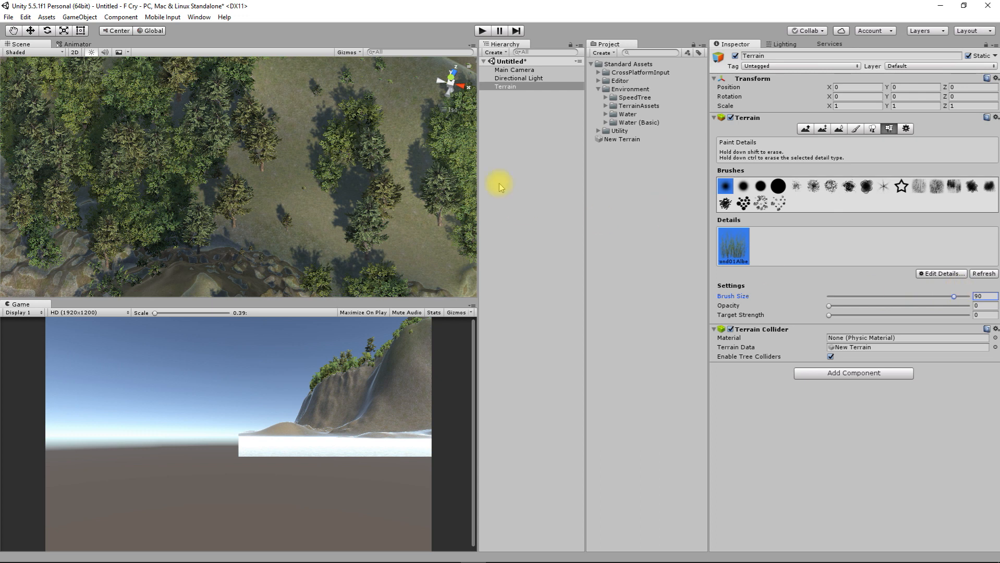
{"action": "mouse_move", "coordinate": [256, 219]}
{"action": "left_mouse_down"}
{"action": "mouse_move", "coordinate": [285, 193]}
{"action": "mouse_move", "coordinate": [346, 204]}
{"action": "left_mouse_up"}
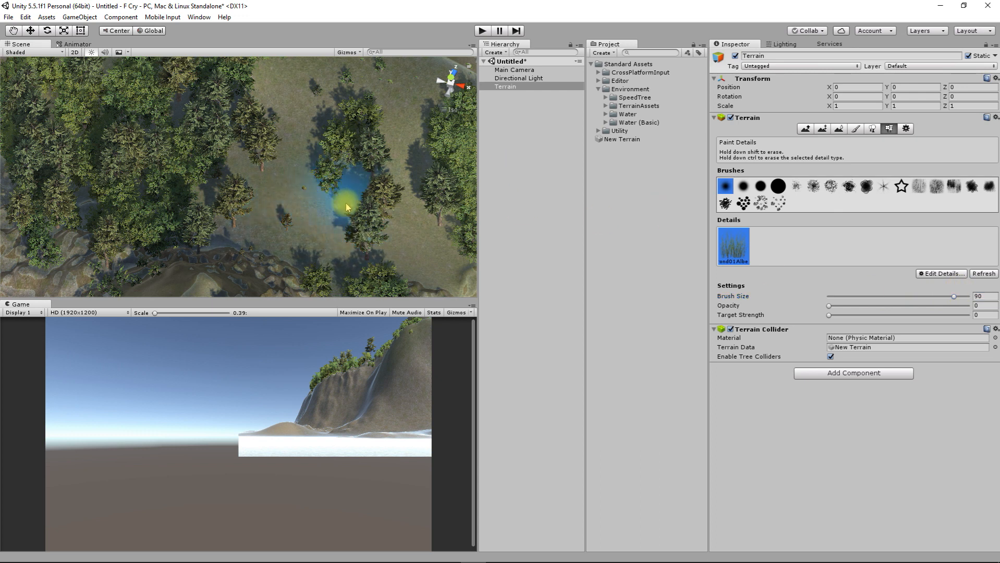
{"action": "left_click_drag", "start_coordinate": [853, 311], "coordinate": [903, 323]}
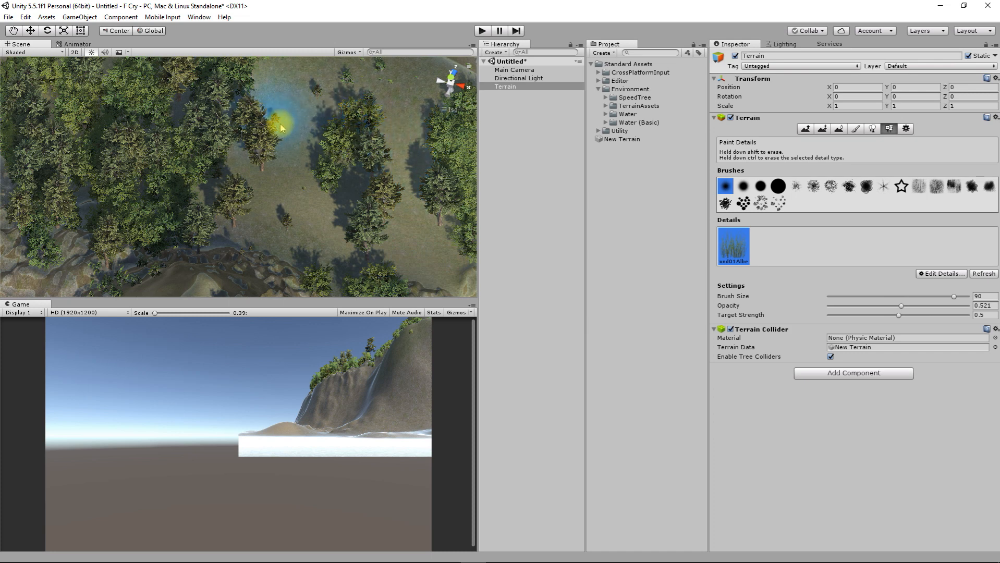
Step: Paint grass over the clearing between the trees on the mountain plateau
{"action": "mouse_move", "coordinate": [377, 272]}
{"action": "right_mouse_down"}
{"action": "mouse_move", "coordinate": [247, 183]}
{"action": "mouse_move", "coordinate": [279, 195]}
{"action": "right_mouse_up"}
{"action": "scroll", "coordinate": [267, 211], "scroll_direction": "up", "scroll_amount": 2}
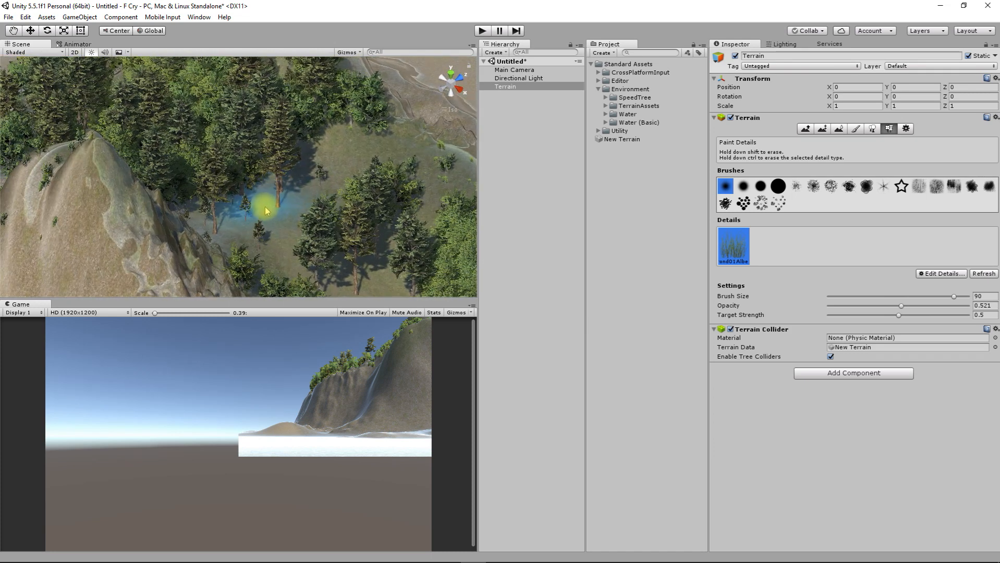
{"action": "scroll", "coordinate": [265, 201], "scroll_direction": "up", "scroll_amount": 2}
{"action": "scroll", "coordinate": [265, 198], "scroll_direction": "up", "scroll_amount": 3}
{"action": "scroll", "coordinate": [303, 204], "scroll_direction": "down", "scroll_amount": 1}
{"action": "right_click_drag", "start_coordinate": [344, 243], "coordinate": [308, 73]}
{"action": "right_click_drag", "start_coordinate": [195, 142], "coordinate": [141, 192]}
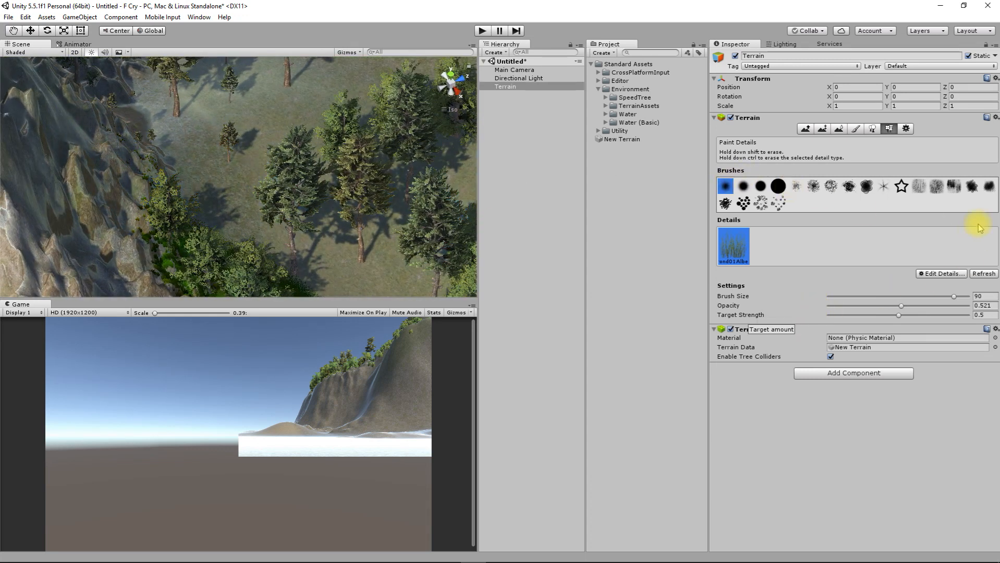
Step: Set the terrain's detail distance to 250
{"action": "left_click", "coordinate": [905, 129]}
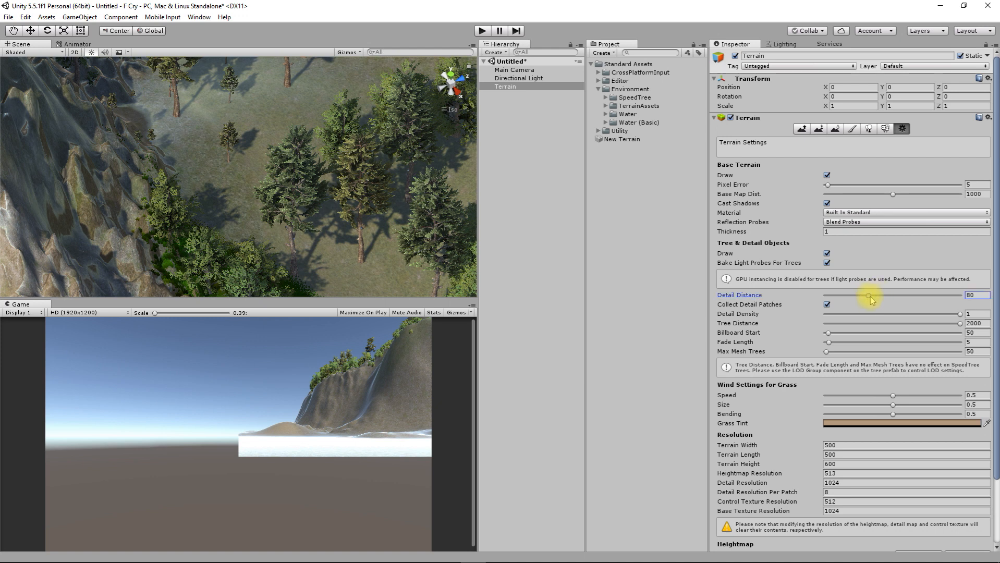
{"action": "left_click_drag", "start_coordinate": [869, 298], "coordinate": [922, 296]}
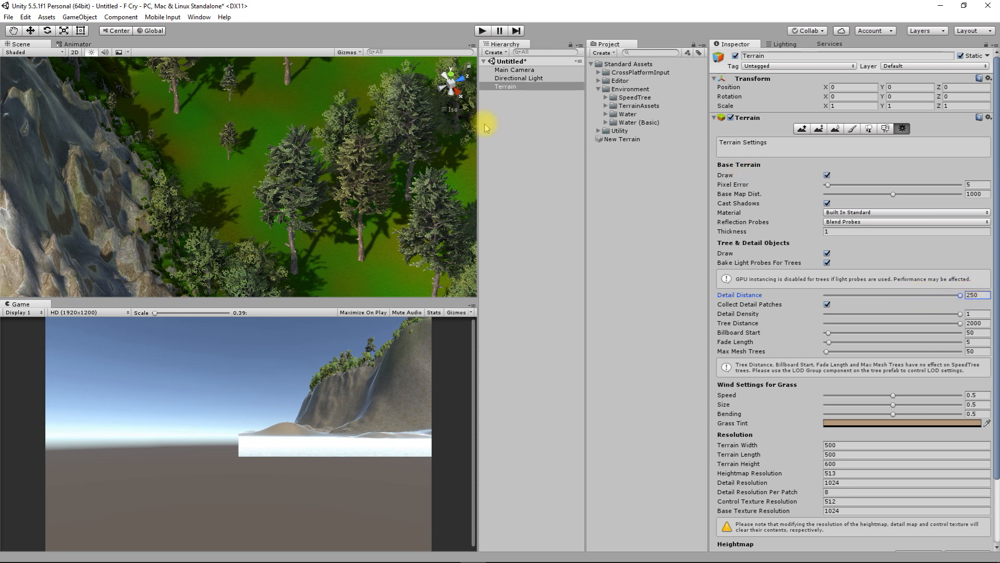
{"action": "scroll", "coordinate": [185, 130], "scroll_direction": "down", "scroll_amount": 10}
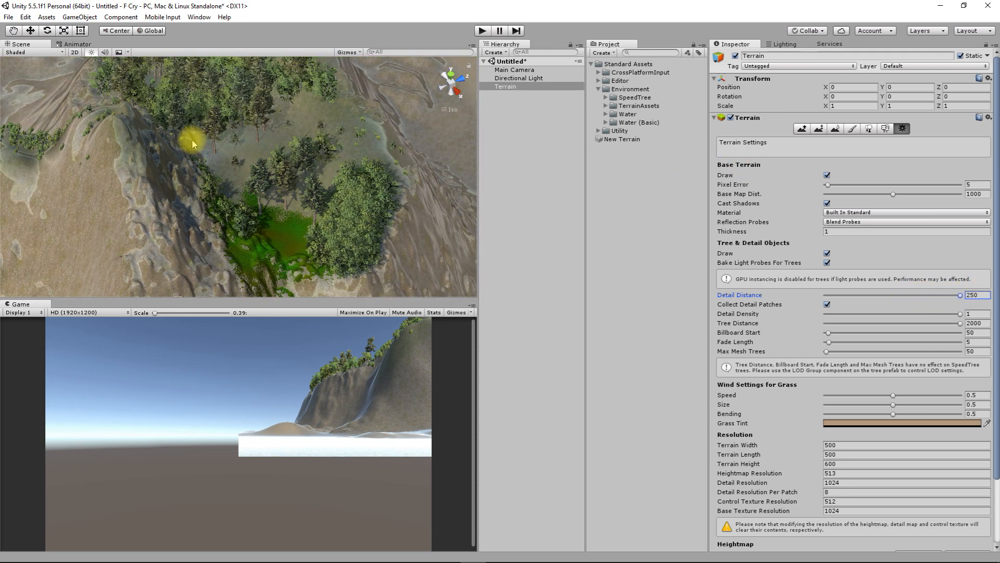
Step: Erase the painted grass that spills over the cliff at the front gap of the plateau
{"action": "left_click_drag", "start_coordinate": [334, 134], "coordinate": [391, 161], "text": "alt"}
{"action": "scroll", "coordinate": [185, 185], "scroll_direction": "up", "scroll_amount": 5}
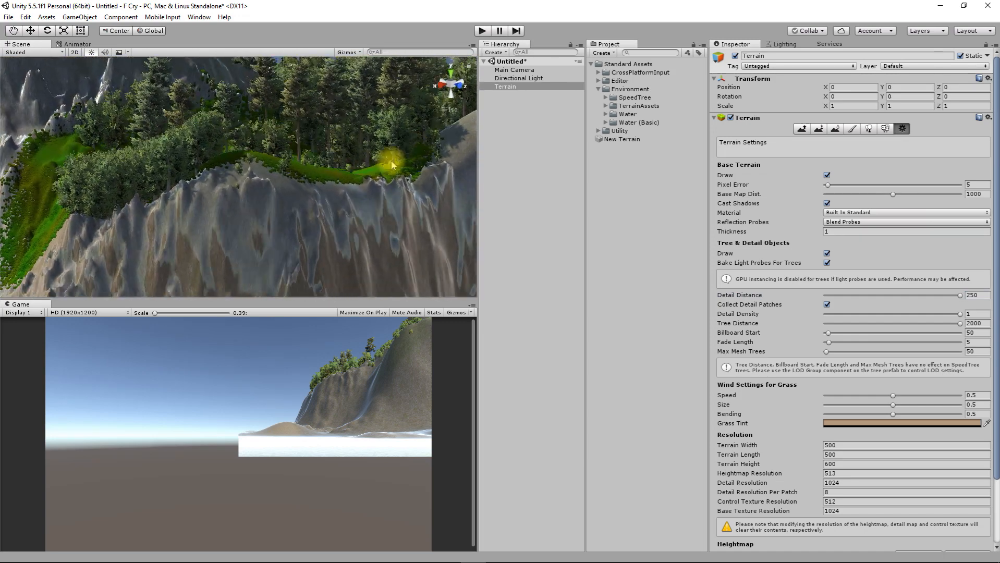
{"action": "left_click_drag", "start_coordinate": [134, 194], "coordinate": [357, 165], "text": "alt"}
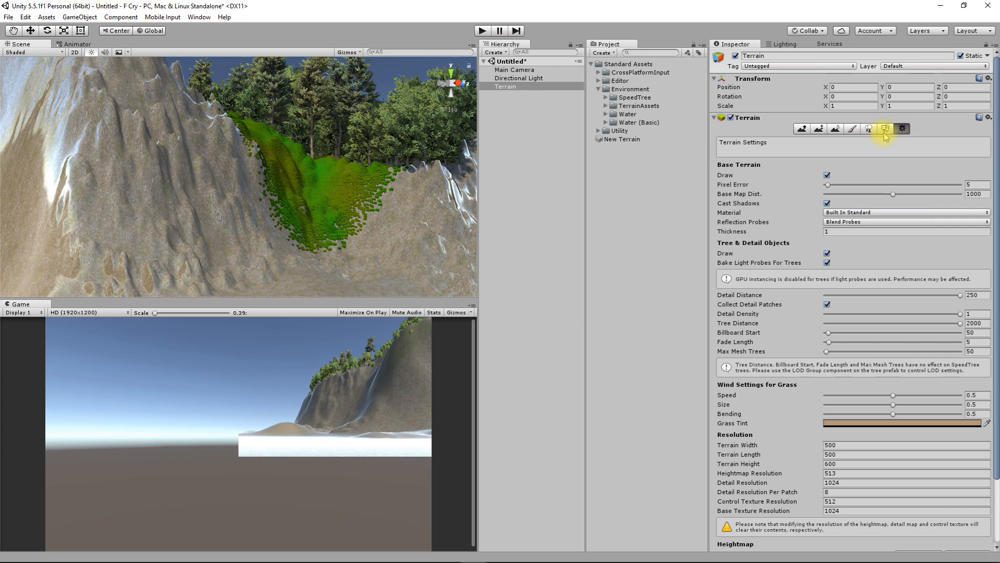
{"action": "left_click", "coordinate": [885, 131]}
{"action": "left_click_drag", "start_coordinate": [369, 221], "coordinate": [315, 238], "text": "ctrl"}
{"action": "right_click_drag", "start_coordinate": [315, 238], "coordinate": [383, 297]}
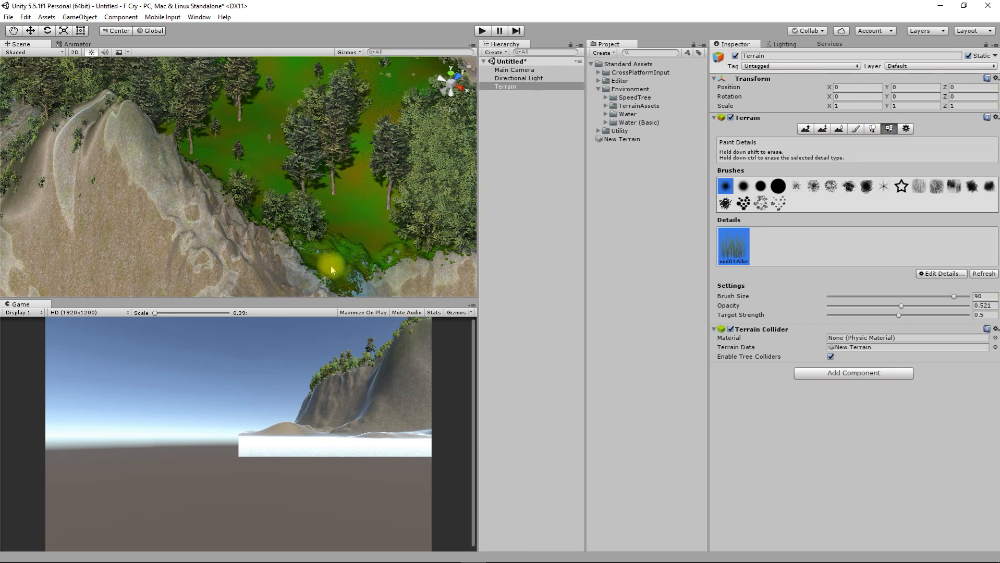
{"action": "left_click_drag", "start_coordinate": [338, 271], "coordinate": [338, 269], "text": "ctrl"}
Step: Erase the painted grass overlapping the bare rocky slope along the opposite edge of the clearing
{"action": "right_click_drag", "start_coordinate": [409, 271], "coordinate": [323, 272]}
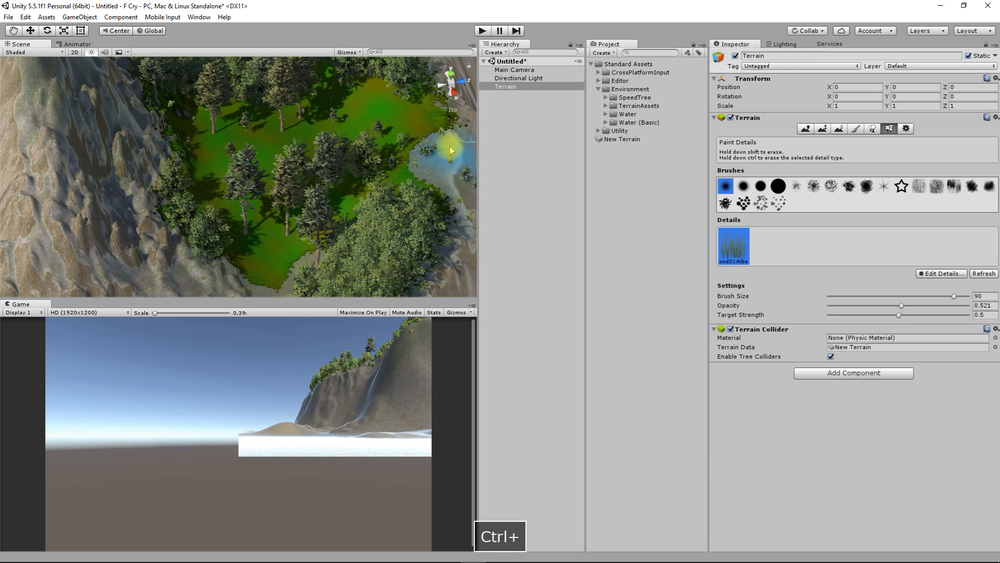
{"action": "mouse_move", "coordinate": [457, 185]}
{"action": "right_mouse_down"}
{"action": "mouse_move", "coordinate": [383, 244]}
{"action": "mouse_move", "coordinate": [290, 241]}
{"action": "right_mouse_up"}
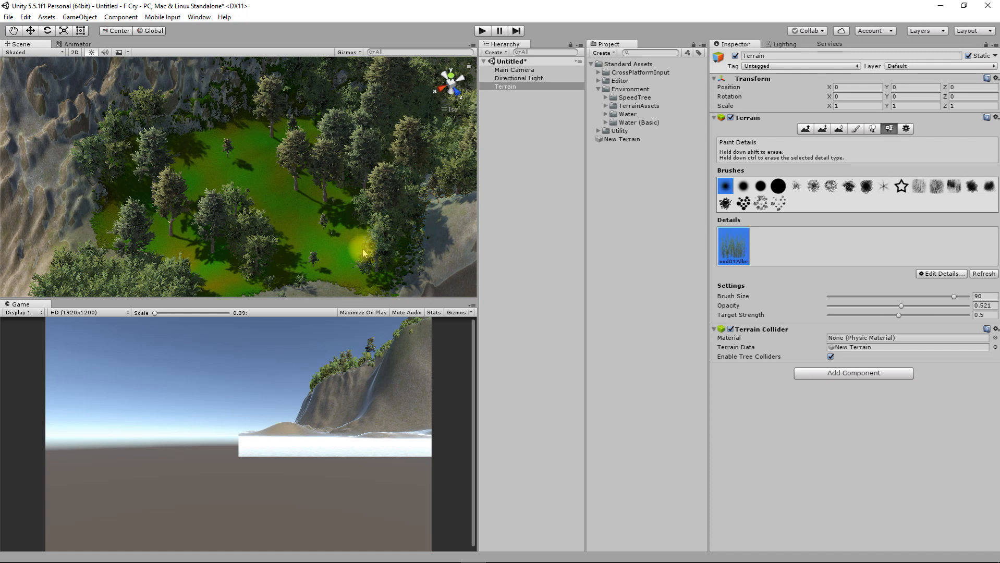
{"action": "mouse_move", "coordinate": [391, 211]}
{"action": "right_mouse_down"}
{"action": "mouse_move", "coordinate": [241, 251]}
{"action": "mouse_move", "coordinate": [397, 263]}
{"action": "right_mouse_up"}
{"action": "mouse_move", "coordinate": [226, 244]}
{"action": "right_mouse_down"}
{"action": "mouse_move", "coordinate": [368, 249]}
{"action": "mouse_move", "coordinate": [194, 289]}
{"action": "right_mouse_up"}
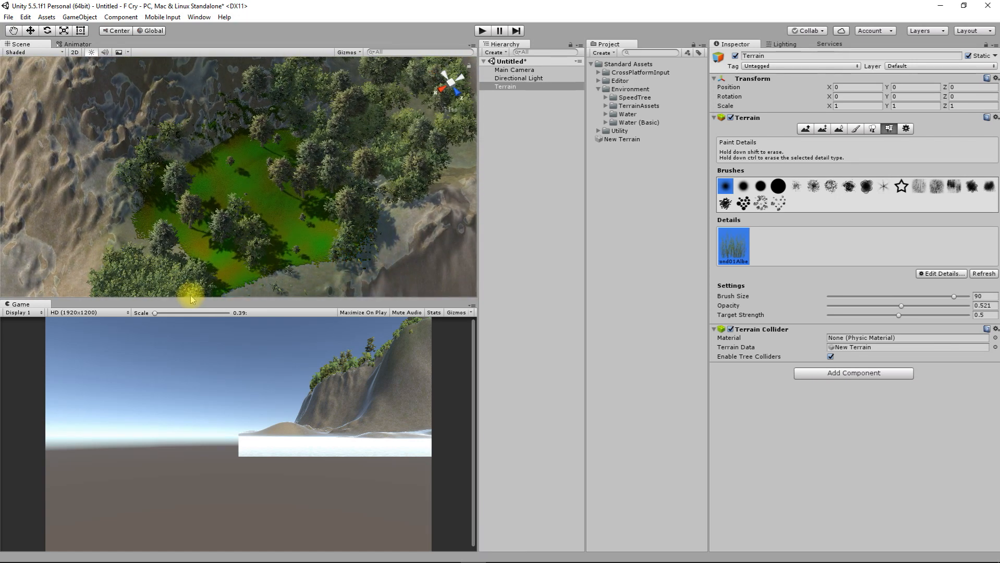
{"action": "right_click_drag", "start_coordinate": [252, 237], "coordinate": [180, 210]}
{"action": "scroll", "coordinate": [258, 184], "scroll_direction": "down", "scroll_amount": 3}
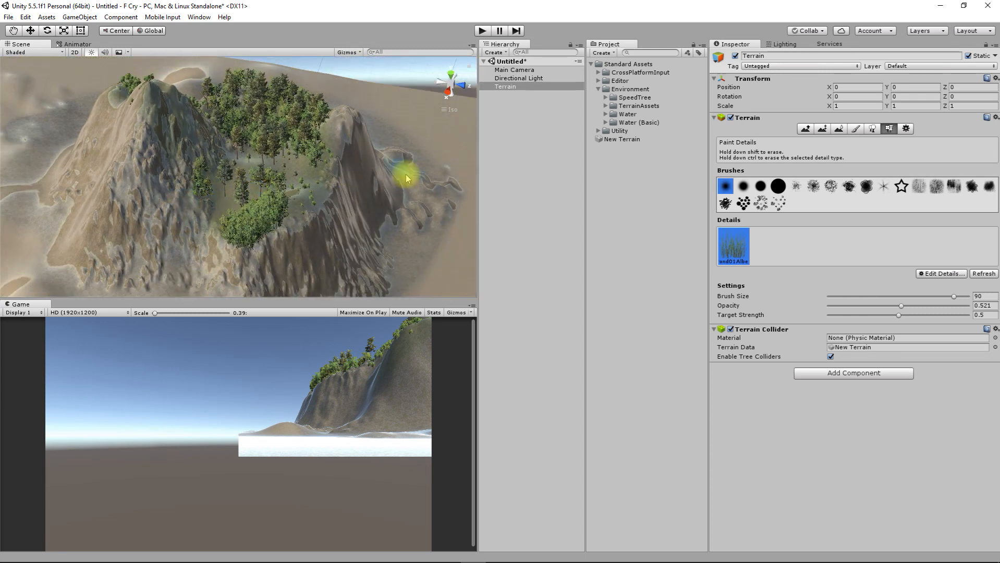
Step: Review the terrain settings and examine how the painted grass displays from near and far
{"action": "left_click", "coordinate": [907, 130]}
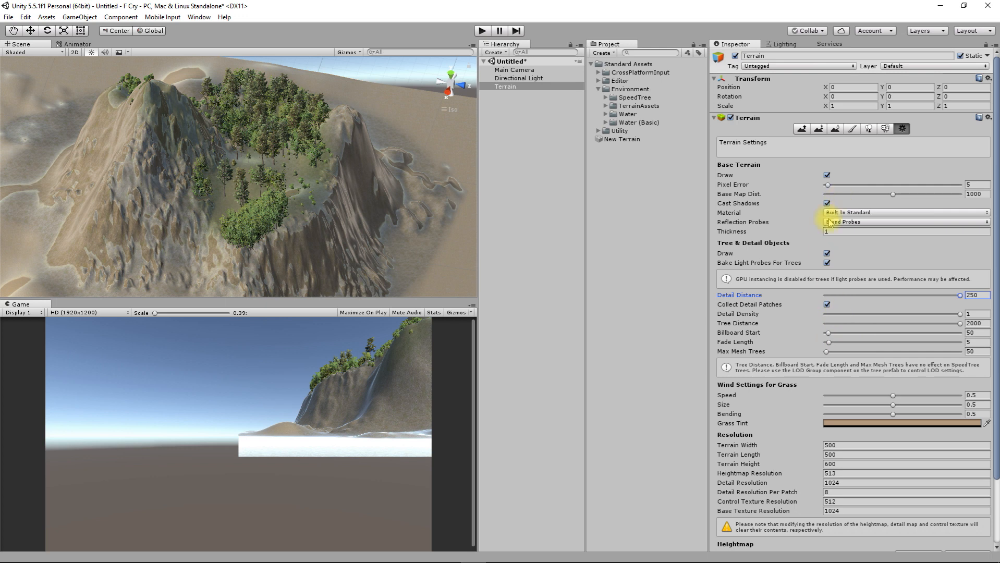
{"action": "scroll", "coordinate": [804, 314], "scroll_direction": "down", "scroll_amount": 3}
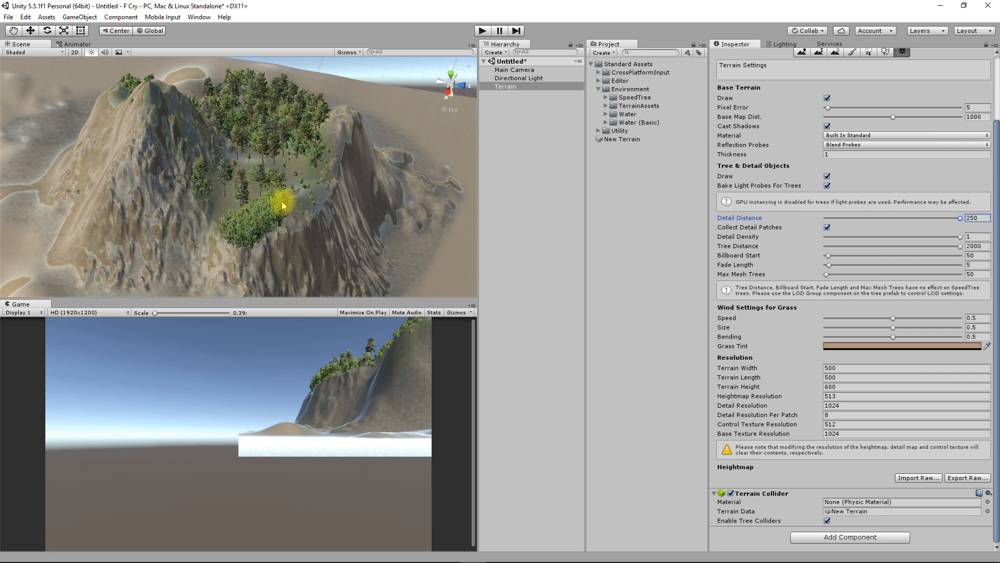
{"action": "scroll", "coordinate": [288, 202], "scroll_direction": "up", "scroll_amount": 6}
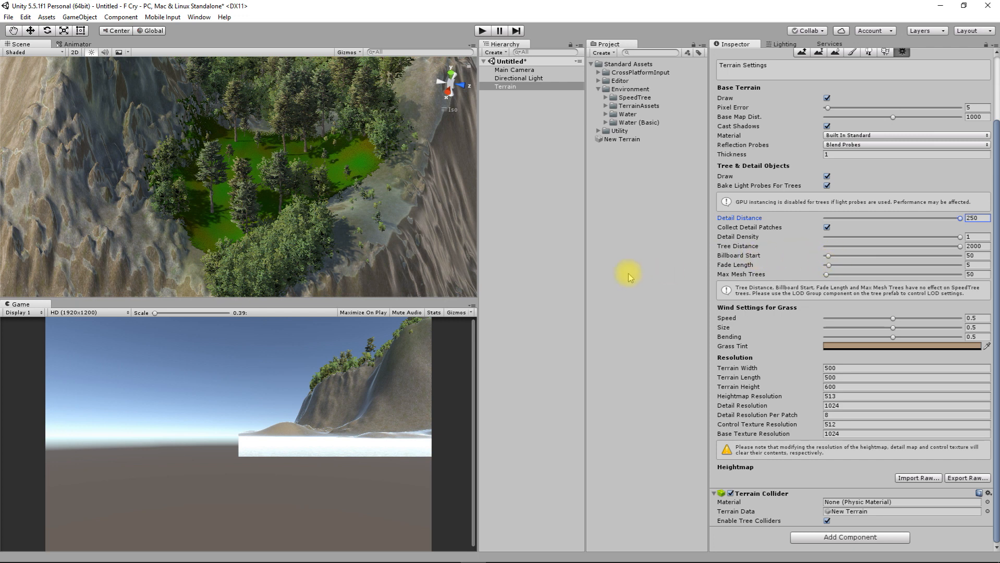
{"action": "scroll", "coordinate": [296, 216], "scroll_direction": "up", "scroll_amount": 5}
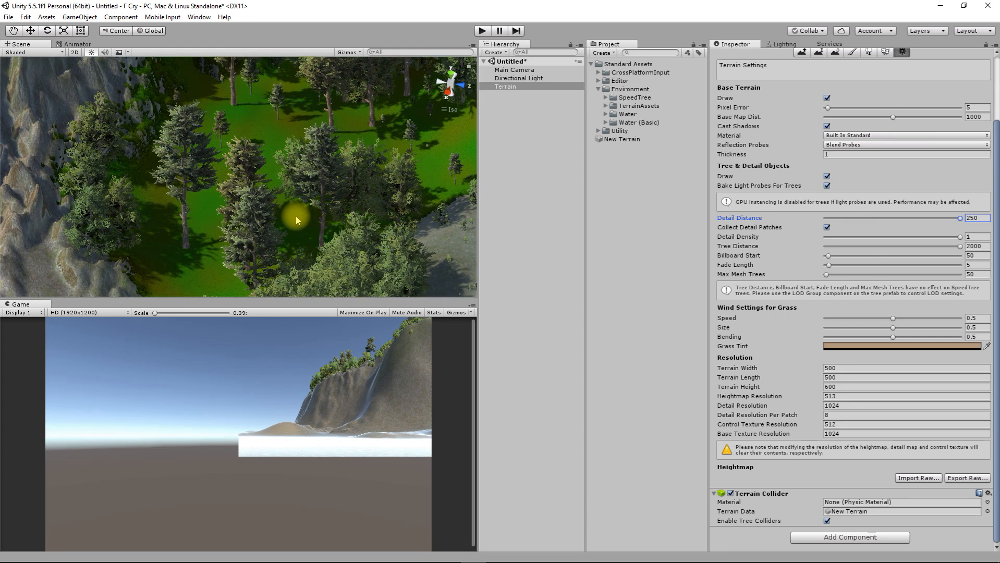
{"action": "left_click_drag", "start_coordinate": [275, 208], "coordinate": [302, 136], "text": "alt"}
{"action": "scroll", "coordinate": [300, 141], "scroll_direction": "down", "scroll_amount": 5}
{"action": "scroll", "coordinate": [249, 186], "scroll_direction": "down", "scroll_amount": 3}
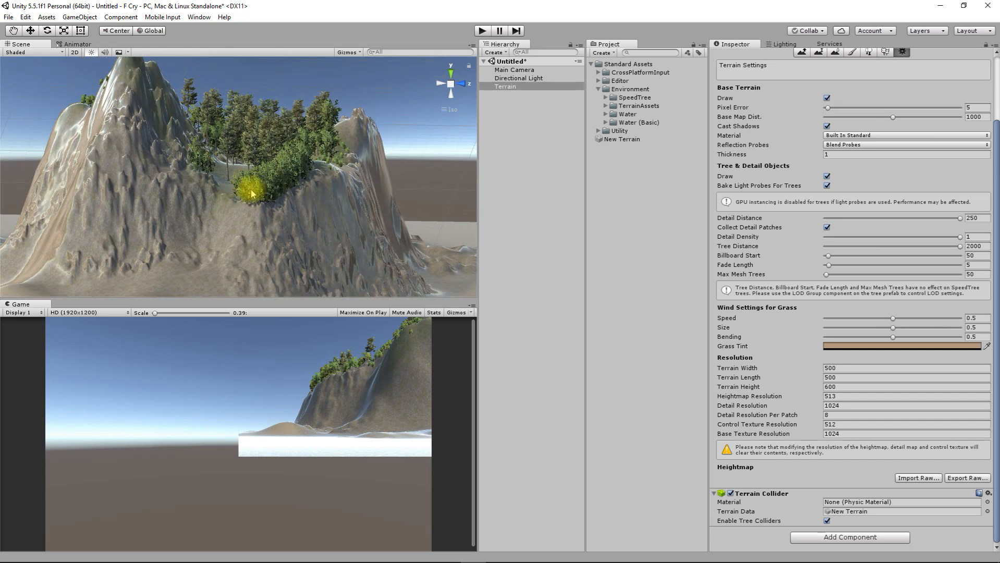
Step: Inspect the grass and trees in the clearing up close, and the whole mountain from above
{"action": "left_click_drag", "start_coordinate": [291, 198], "coordinate": [320, 185], "text": "alt"}
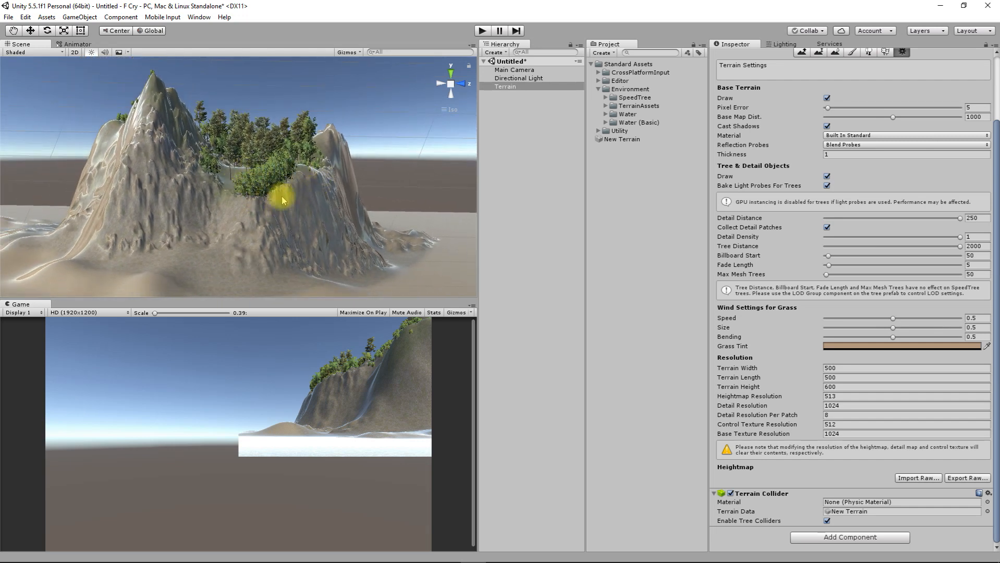
{"action": "scroll", "coordinate": [242, 187], "scroll_direction": "up", "scroll_amount": 5}
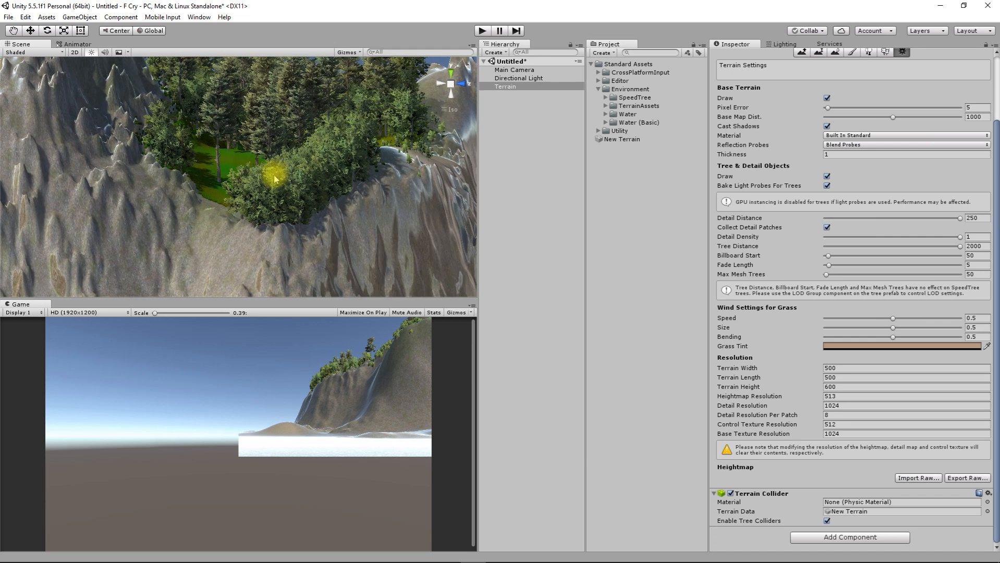
{"action": "left_click_drag", "start_coordinate": [201, 171], "coordinate": [311, 189], "text": "alt"}
{"action": "left_click_drag", "start_coordinate": [243, 230], "coordinate": [313, 191], "text": "alt"}
{"action": "left_click_drag", "start_coordinate": [353, 159], "coordinate": [234, 229], "text": "alt"}
{"action": "left_click_drag", "start_coordinate": [319, 187], "coordinate": [374, 237], "text": "alt"}
{"action": "scroll", "coordinate": [274, 218], "scroll_direction": "down", "scroll_amount": 5}
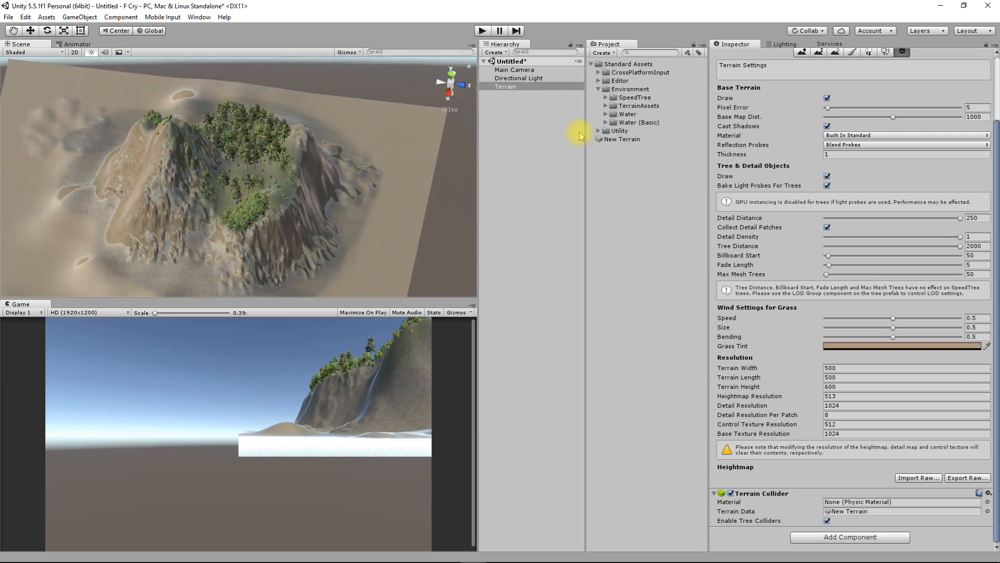
Step: Find the WaterProDaytime prefab in the Environment Water assets and place it in the scene beside the mountain
{"action": "left_click", "coordinate": [605, 123]}
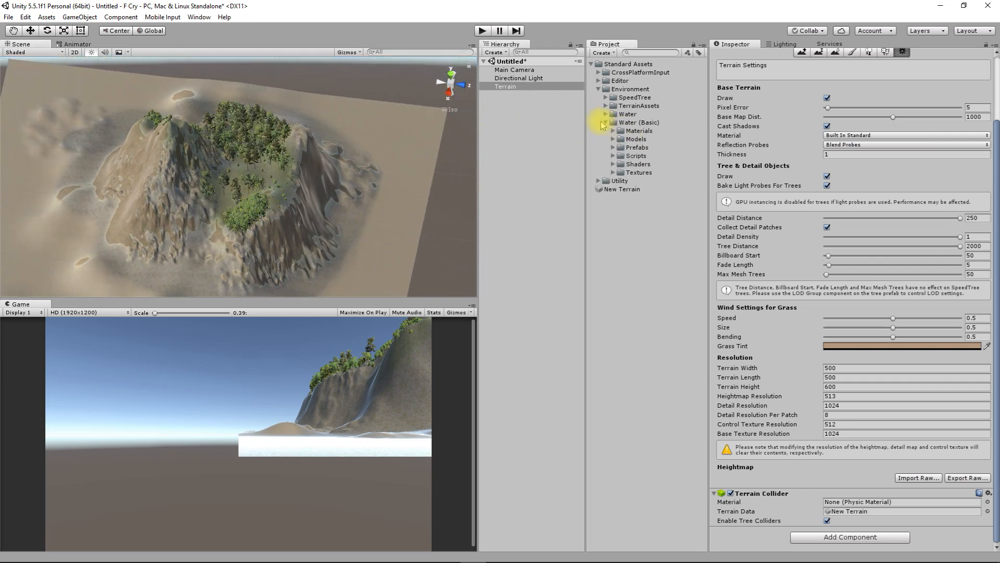
{"action": "left_click", "coordinate": [604, 123]}
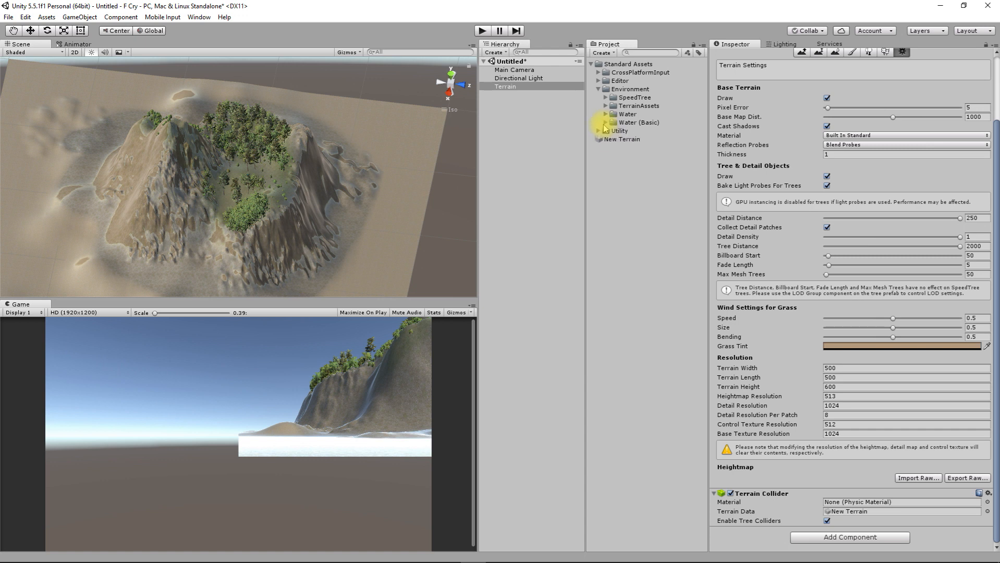
{"action": "left_click", "coordinate": [605, 114]}
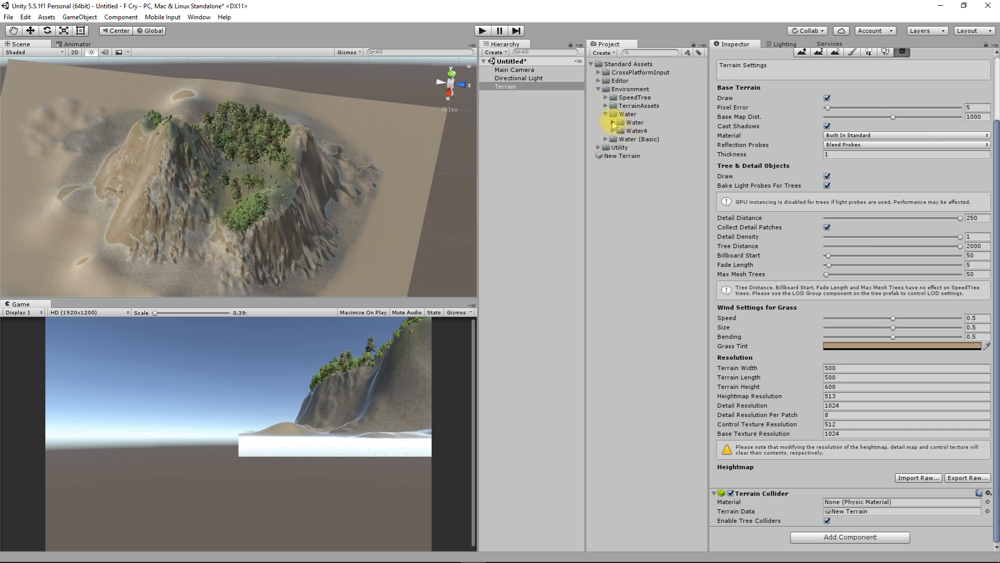
{"action": "left_click", "coordinate": [613, 123]}
{"action": "left_click", "coordinate": [620, 148]}
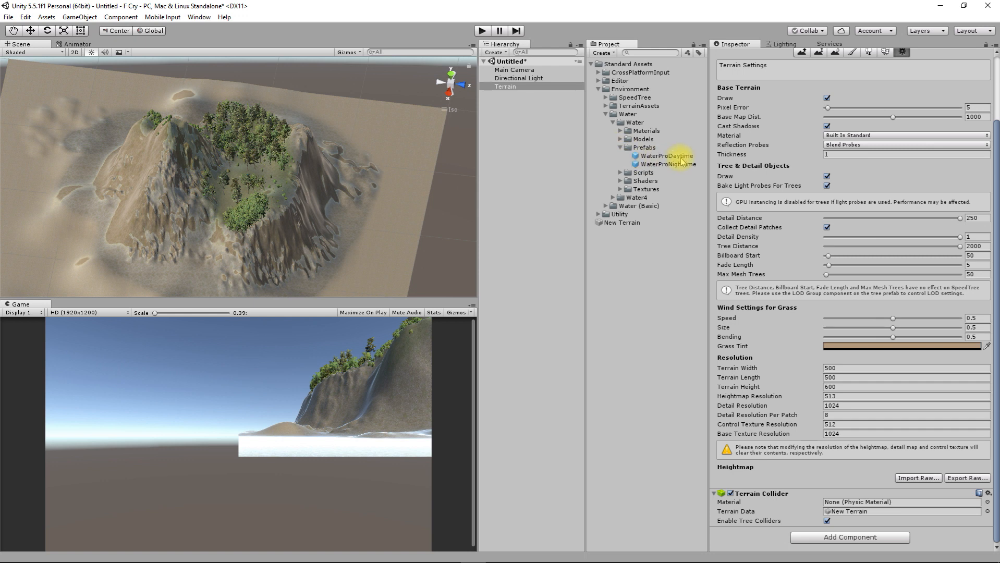
{"action": "left_click", "coordinate": [659, 158]}
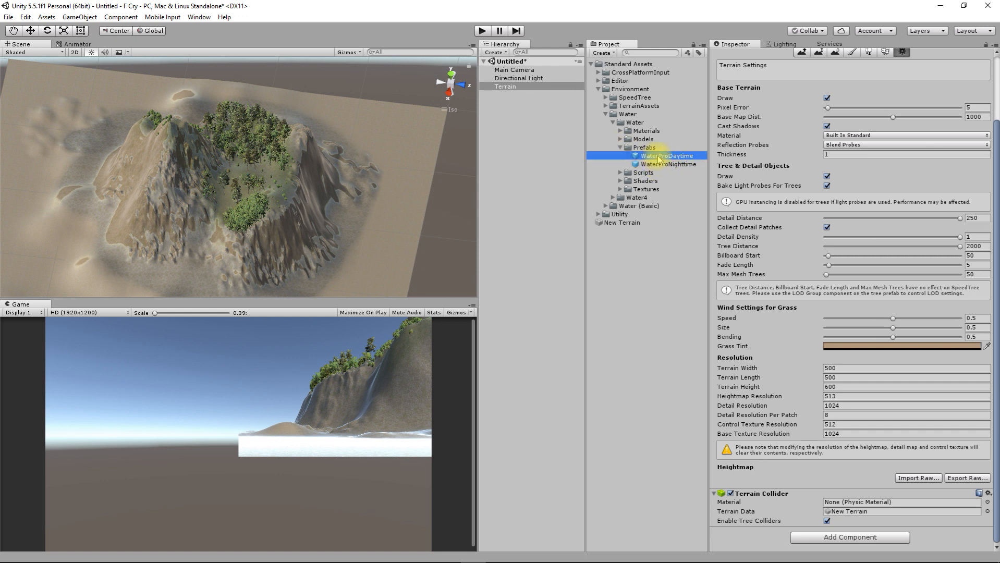
{"action": "left_click_drag", "start_coordinate": [658, 158], "coordinate": [407, 180]}
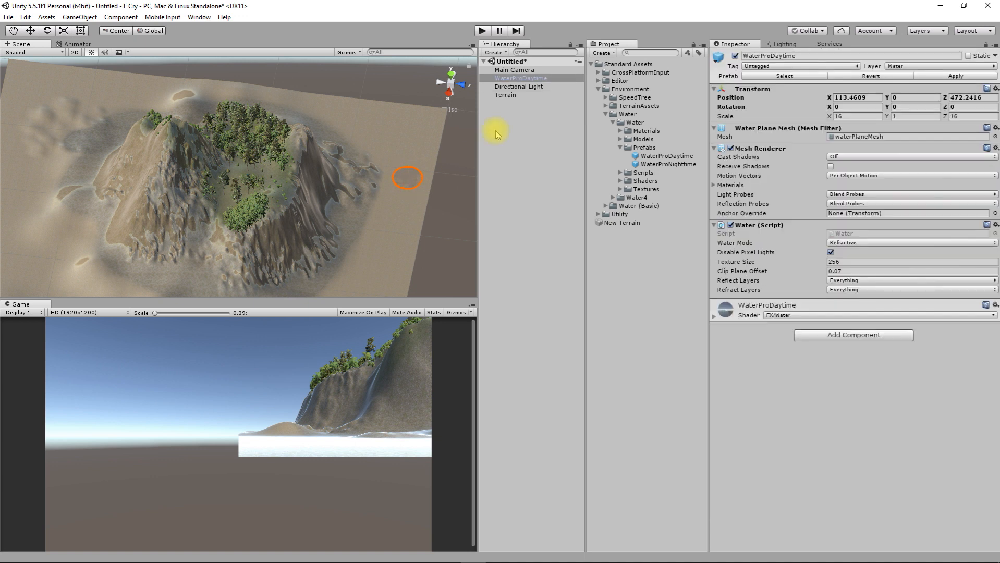
Step: Raise the WaterProDaytime plane above the base of the terrain to Y 28.1
{"action": "left_click", "coordinate": [521, 78]}
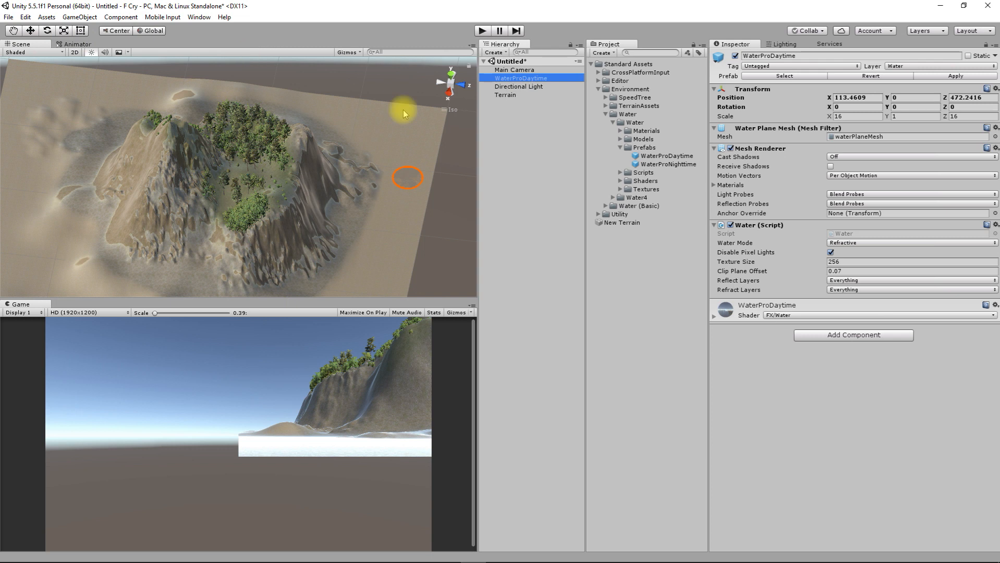
{"action": "left_click", "coordinate": [13, 31]}
{"action": "mouse_move", "coordinate": [123, 123]}
{"action": "left_mouse_down"}
{"action": "mouse_move", "coordinate": [223, 116]}
{"action": "mouse_move", "coordinate": [130, 139]}
{"action": "mouse_move", "coordinate": [140, 130]}
{"action": "left_mouse_up"}
{"action": "left_click", "coordinate": [31, 31]}
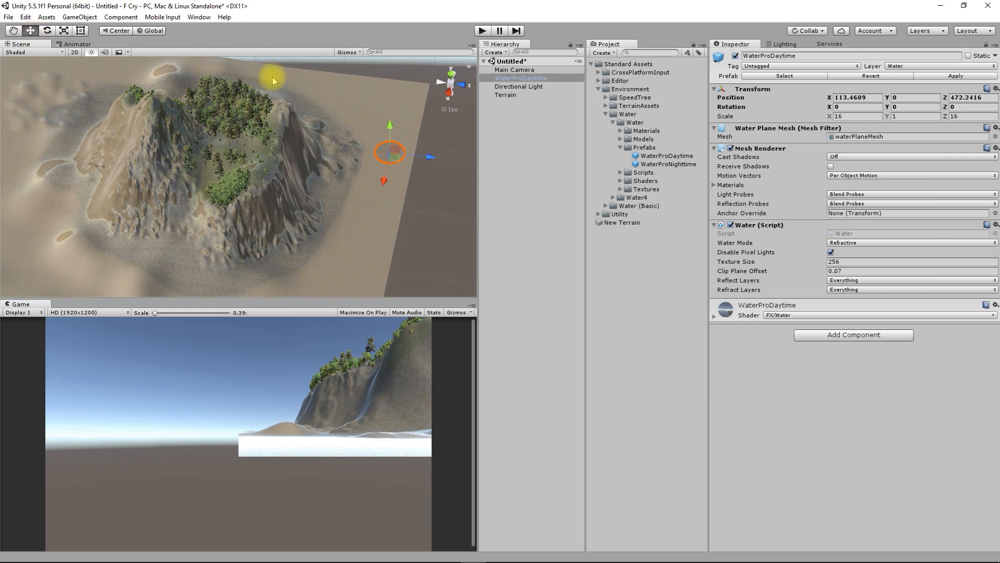
{"action": "left_click_drag", "start_coordinate": [390, 127], "coordinate": [387, 107]}
{"action": "left_click_drag", "start_coordinate": [386, 153], "coordinate": [258, 138], "text": "alt"}
{"action": "left_click", "coordinate": [47, 30]}
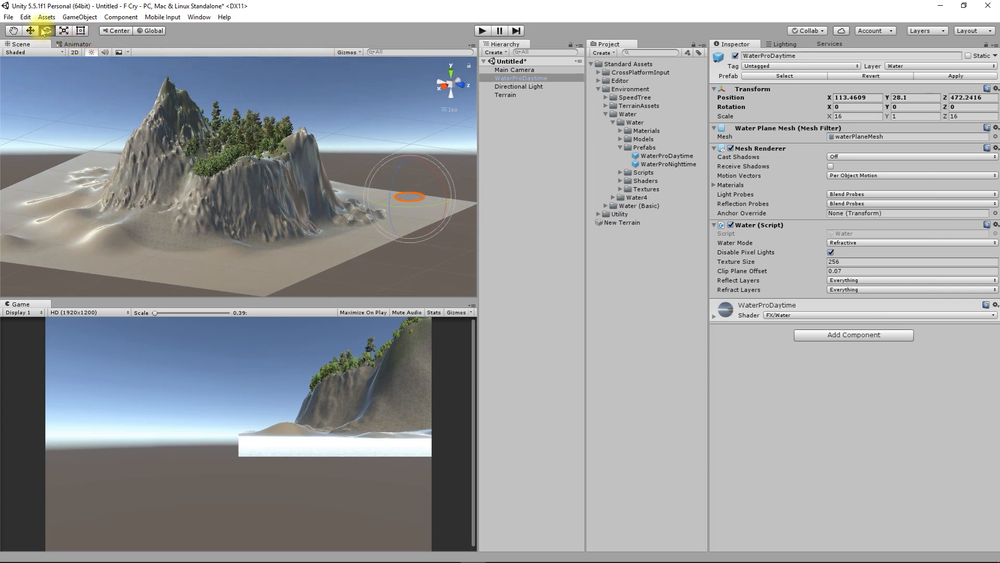
{"action": "left_click", "coordinate": [63, 32]}
{"action": "left_click", "coordinate": [80, 31]}
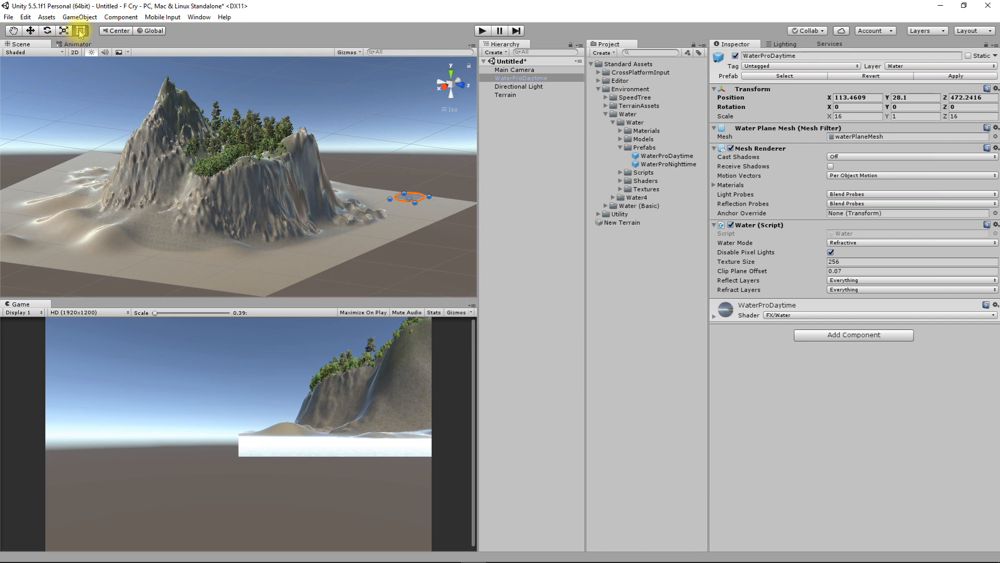
{"action": "left_click", "coordinate": [32, 31]}
Step: Scale the water plane well beyond the terrain's edges, to about 577 on X and 670 on Z
{"action": "left_click_drag", "start_coordinate": [455, 195], "coordinate": [552, 313], "text": "alt"}
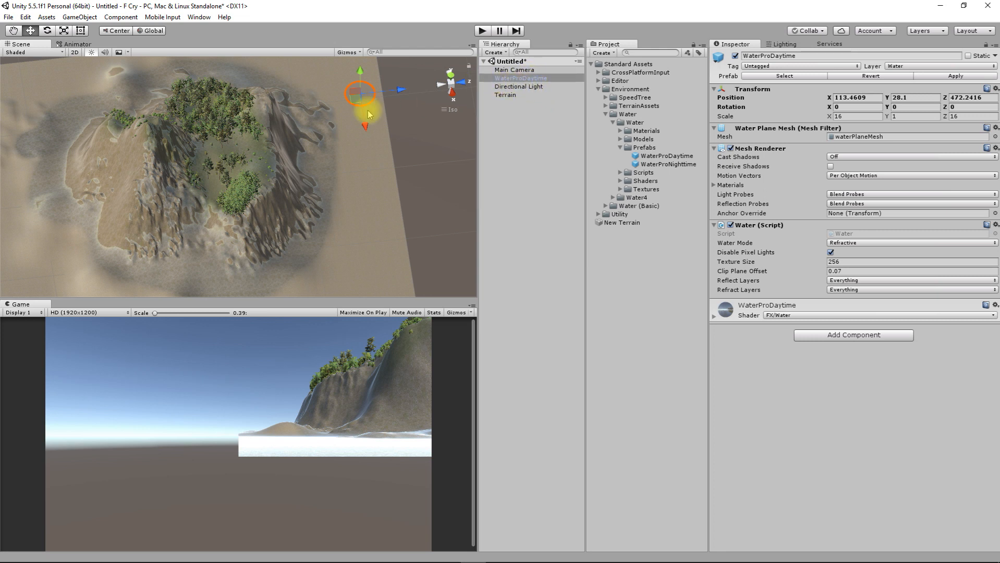
{"action": "left_click", "coordinate": [64, 31]}
{"action": "left_click_drag", "start_coordinate": [406, 89], "coordinate": [255, 97]}
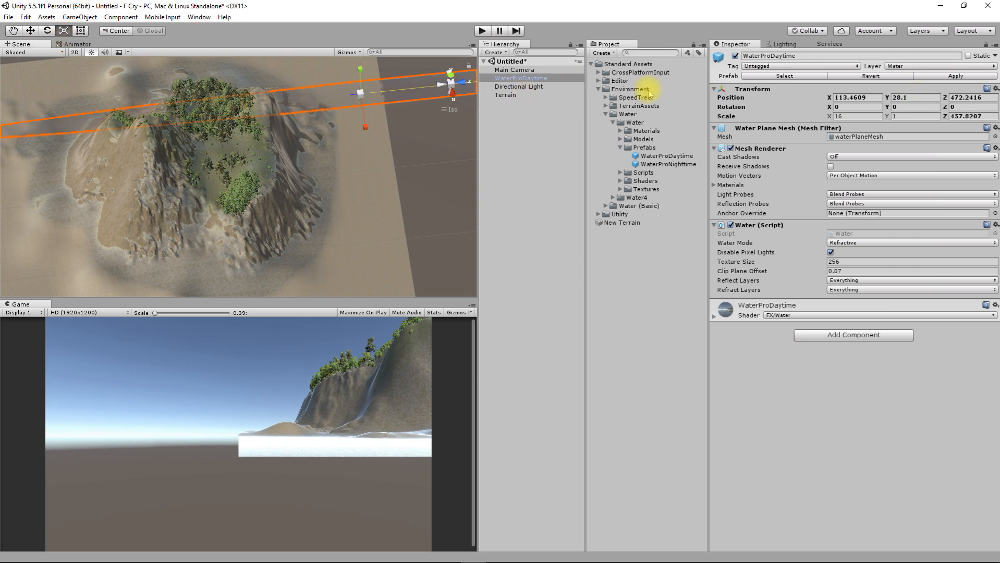
{"action": "left_click", "coordinate": [251, 100]}
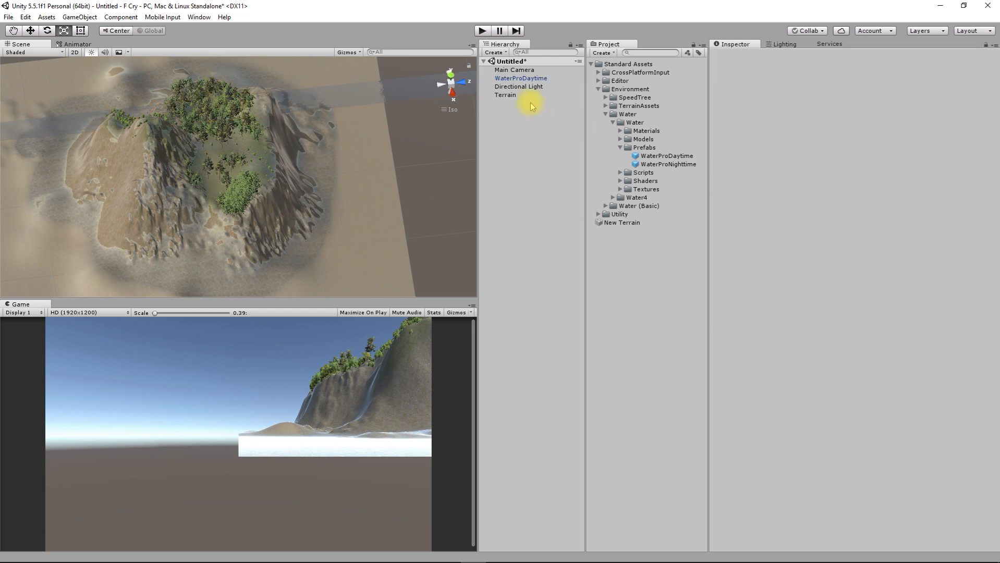
{"action": "left_click", "coordinate": [532, 78]}
{"action": "left_click_drag", "start_coordinate": [363, 131], "coordinate": [395, 355]}
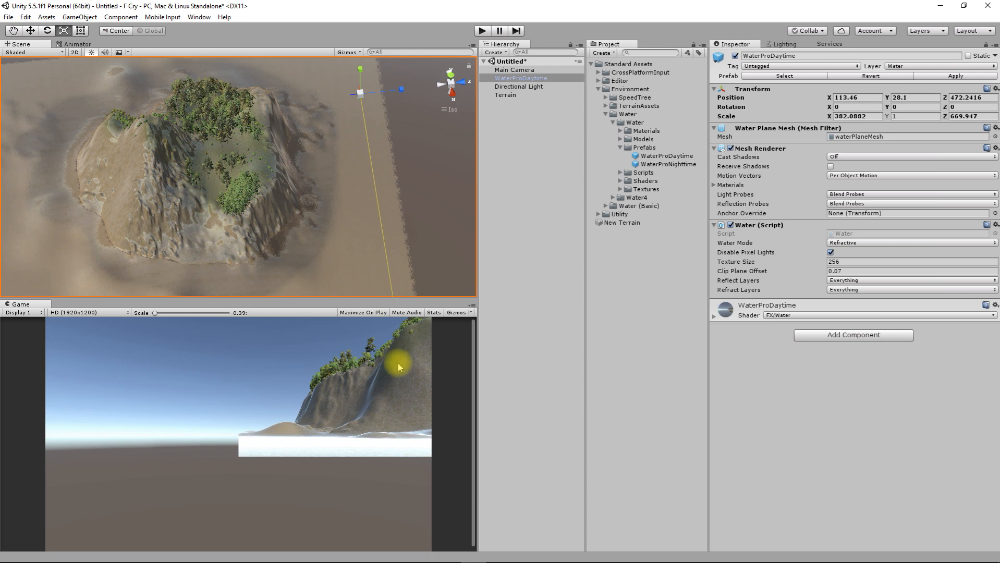
{"action": "scroll", "coordinate": [343, 188], "scroll_direction": "down", "scroll_amount": 10}
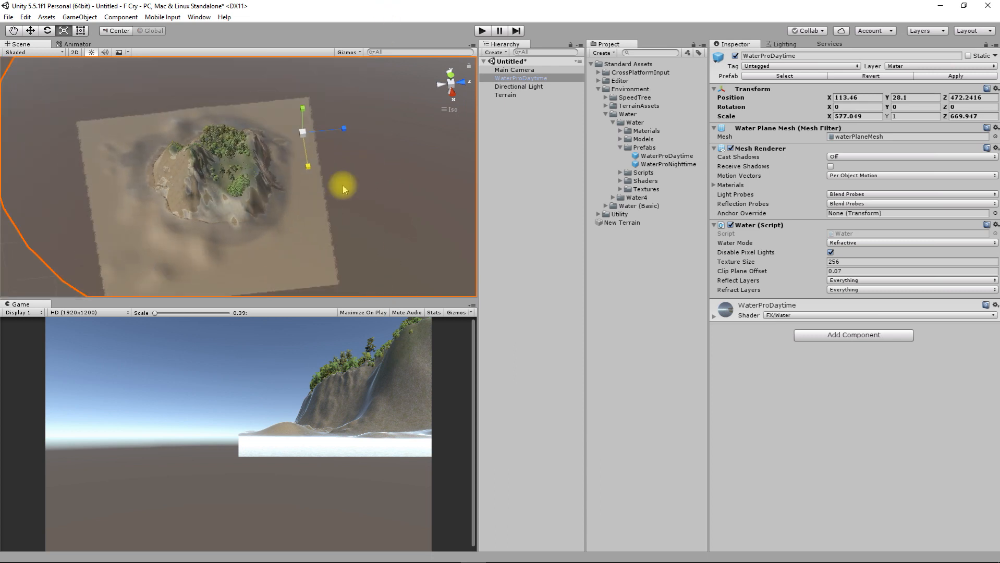
Step: Centre the water plane on the island at X 210, Z 280 and expand its material properties
{"action": "left_click", "coordinate": [30, 30]}
{"action": "left_click_drag", "start_coordinate": [312, 151], "coordinate": [230, 215]}
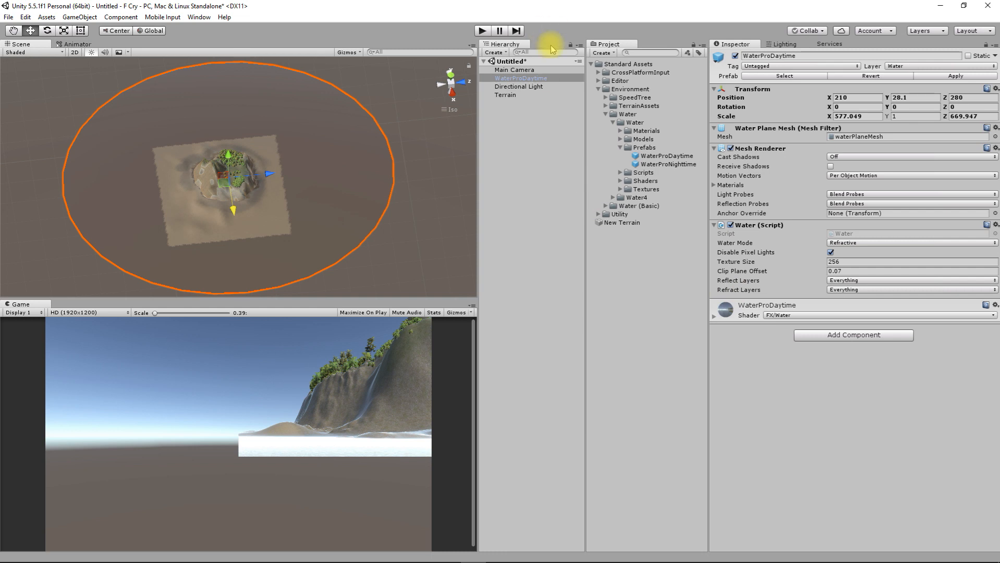
{"action": "left_click", "coordinate": [715, 318]}
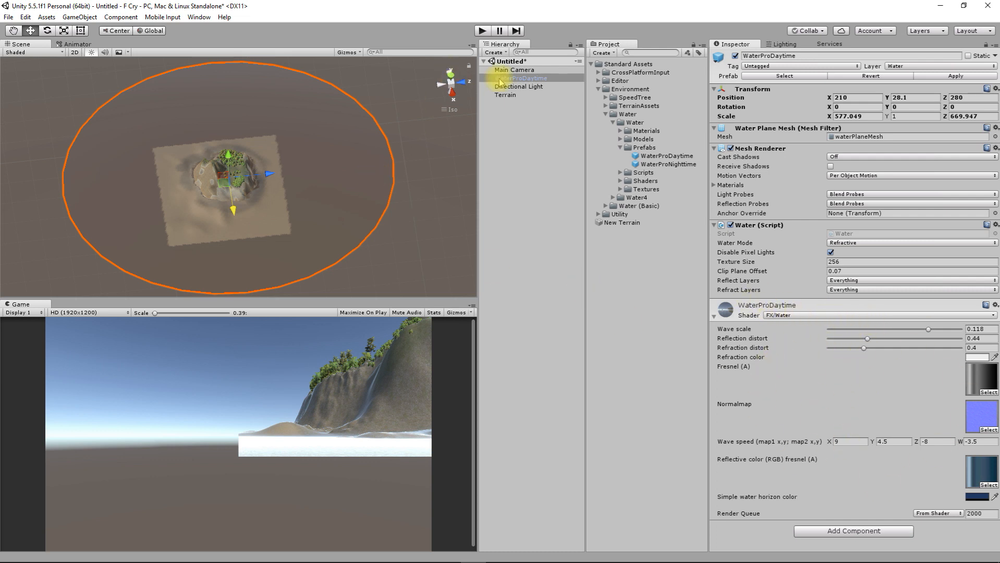
Step: Raise the Main Camera above the water surface to Y 78
{"action": "left_click", "coordinate": [514, 71]}
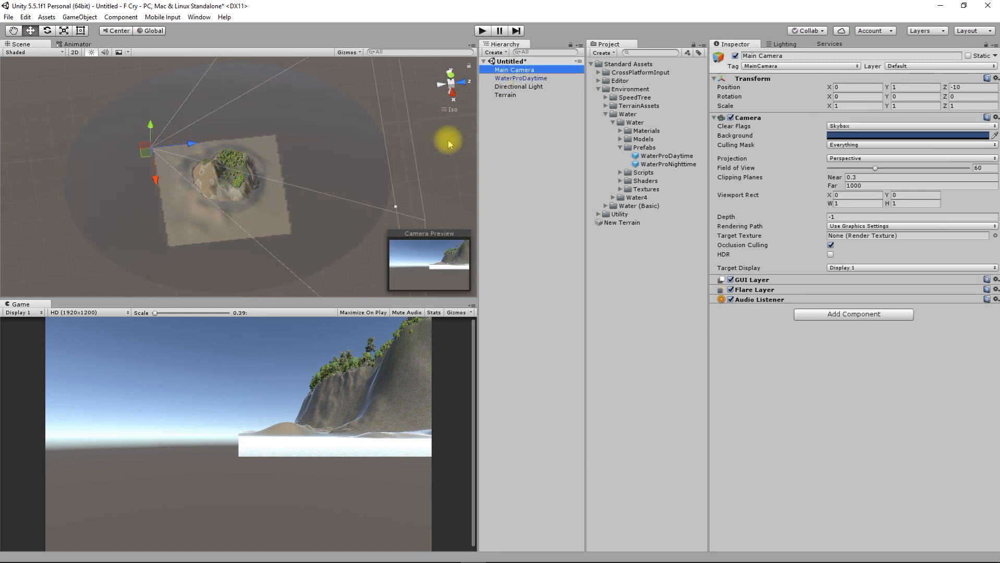
{"action": "left_click", "coordinate": [435, 89]}
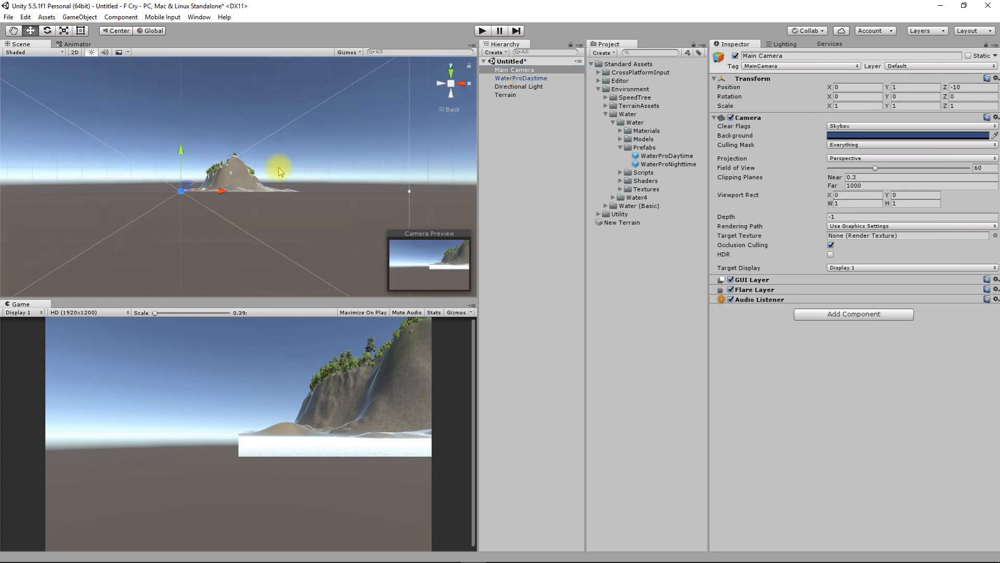
{"action": "scroll", "coordinate": [280, 170], "scroll_direction": "up", "scroll_amount": 3}
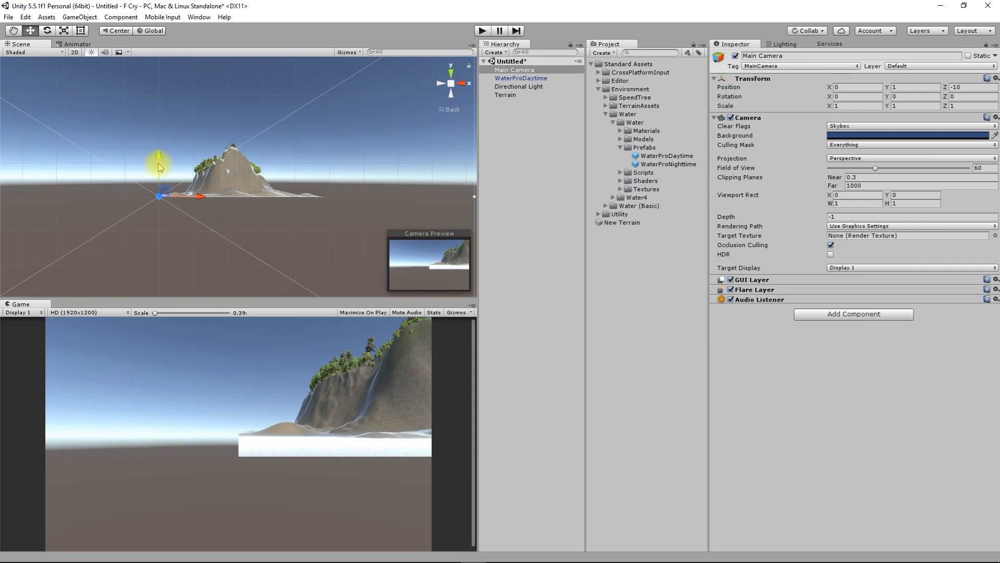
{"action": "left_click_drag", "start_coordinate": [158, 158], "coordinate": [157, 136]}
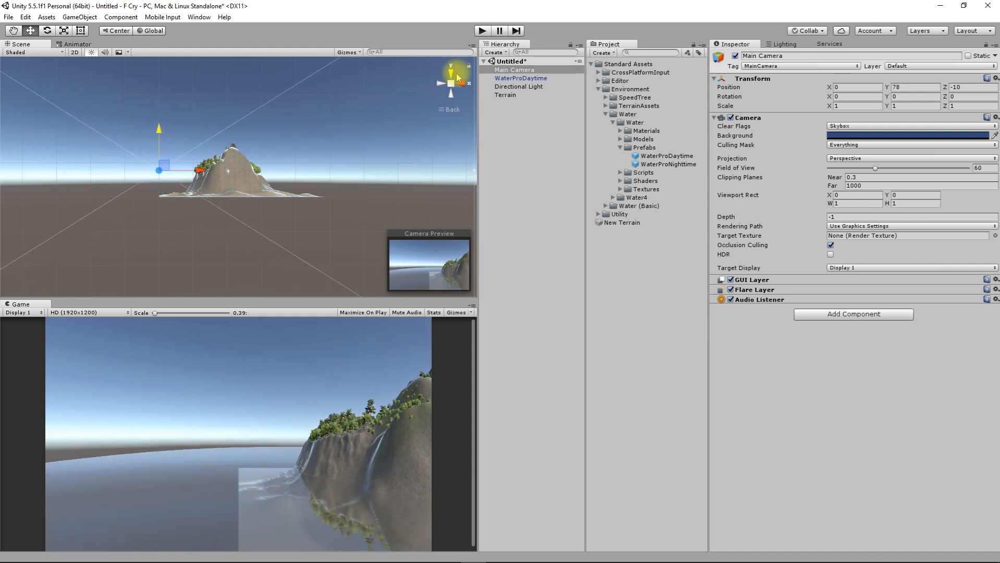
Step: Move the Main Camera horizontally into the forested clearing at X 190, Z 283
{"action": "left_click", "coordinate": [446, 75]}
{"action": "left_click_drag", "start_coordinate": [154, 245], "coordinate": [158, 164]}
{"action": "left_click_drag", "start_coordinate": [203, 201], "coordinate": [241, 199]}
{"action": "left_click_drag", "start_coordinate": [225, 158], "coordinate": [224, 152]}
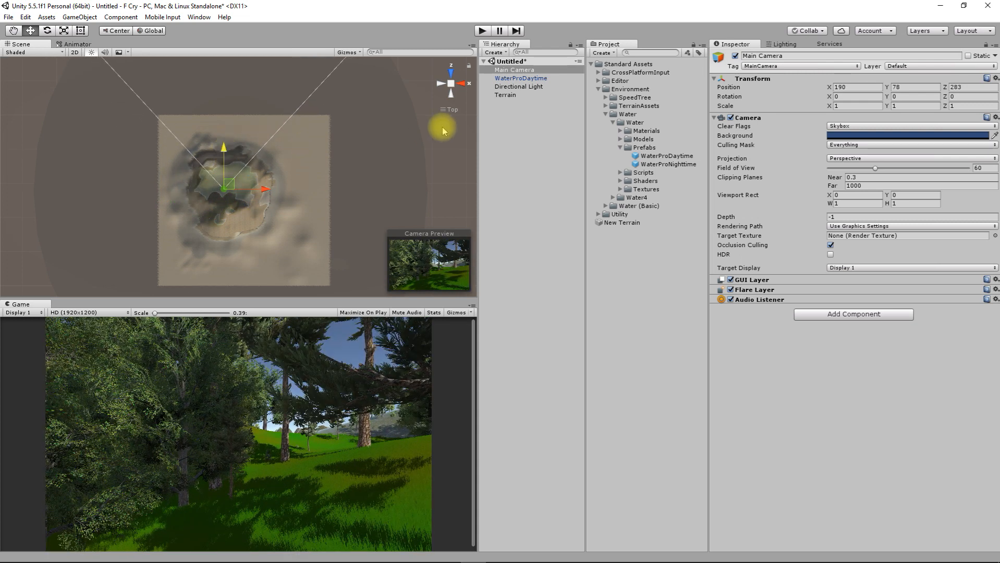
Step: Raise the Main Camera to Y 80 and shift it away from the dense trees to X 219
{"action": "left_click", "coordinate": [448, 98]}
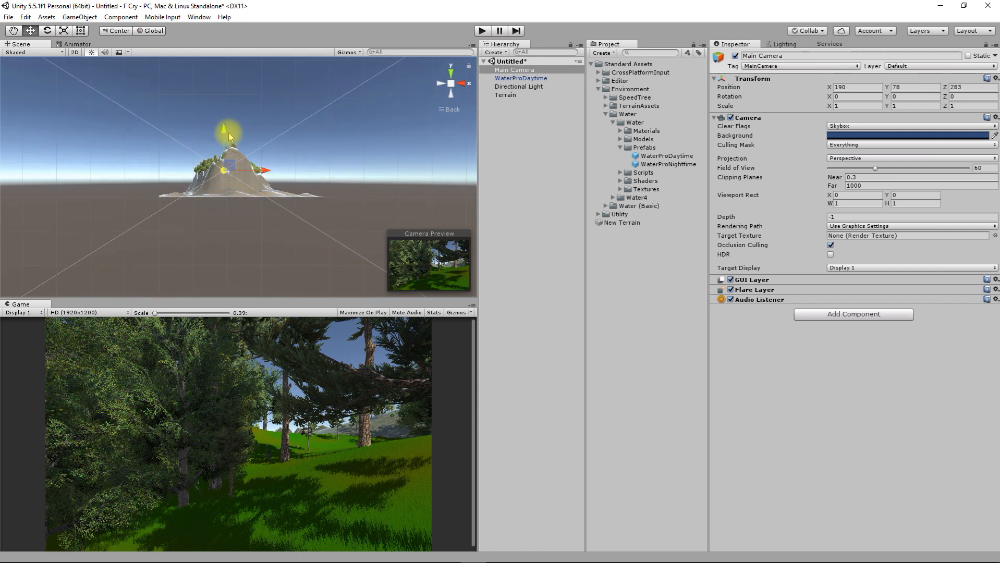
{"action": "left_click_drag", "start_coordinate": [225, 129], "coordinate": [225, 121]}
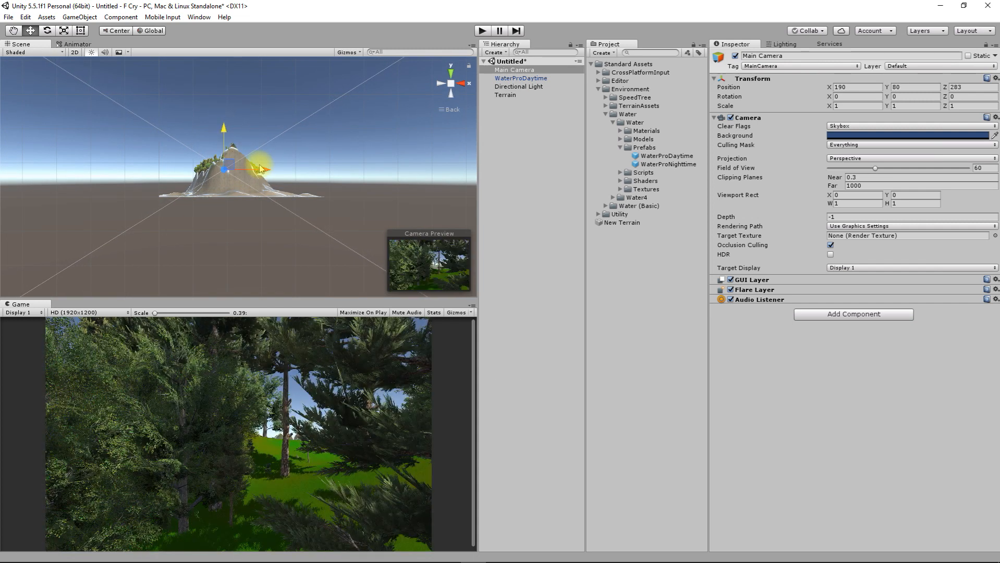
{"action": "left_click_drag", "start_coordinate": [267, 172], "coordinate": [272, 174]}
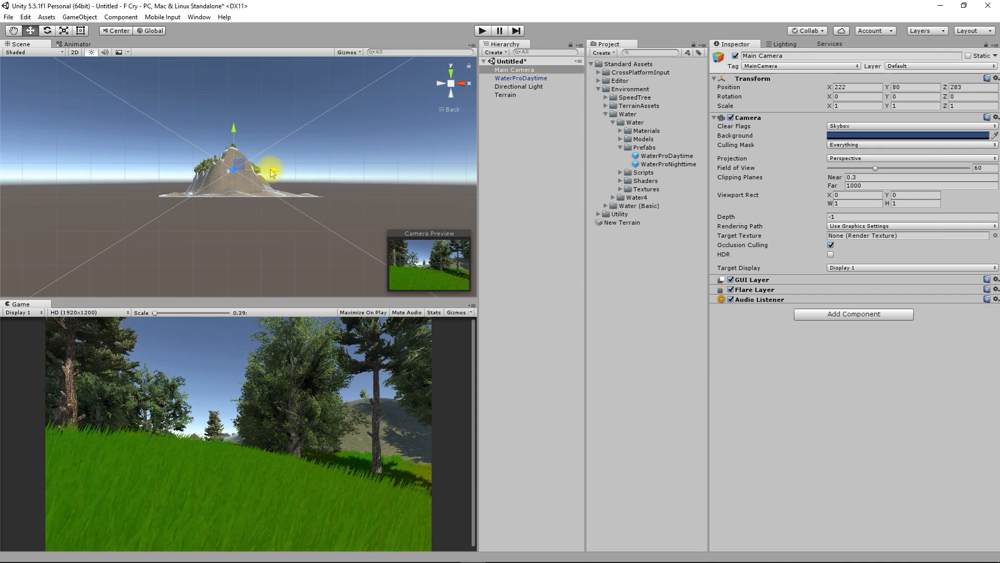
Step: Rotate the Main Camera about the Y axis to about 78 degrees, facing the gap toward the water
{"action": "left_click", "coordinate": [451, 77]}
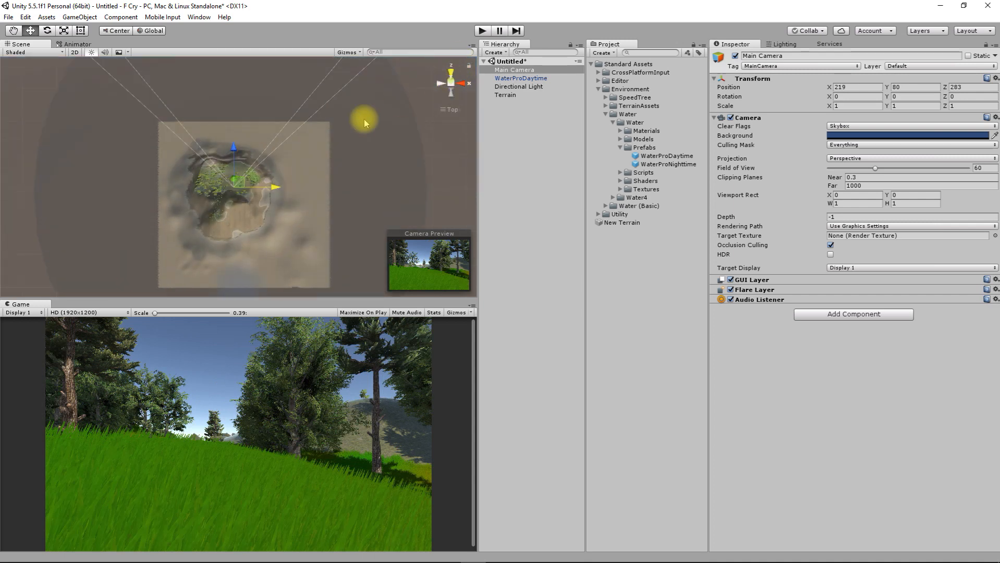
{"action": "left_click", "coordinate": [47, 31]}
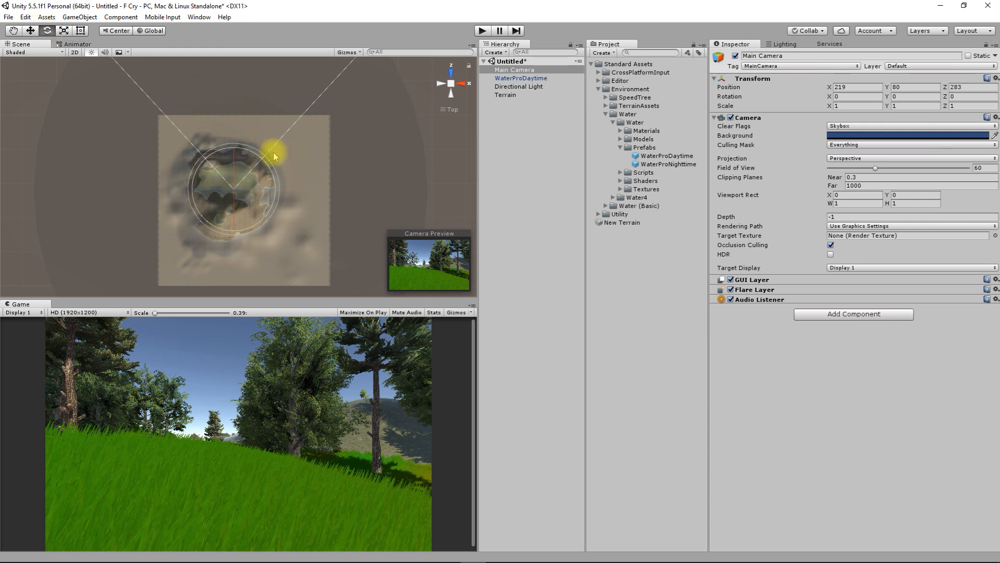
{"action": "left_click_drag", "start_coordinate": [273, 167], "coordinate": [435, 202]}
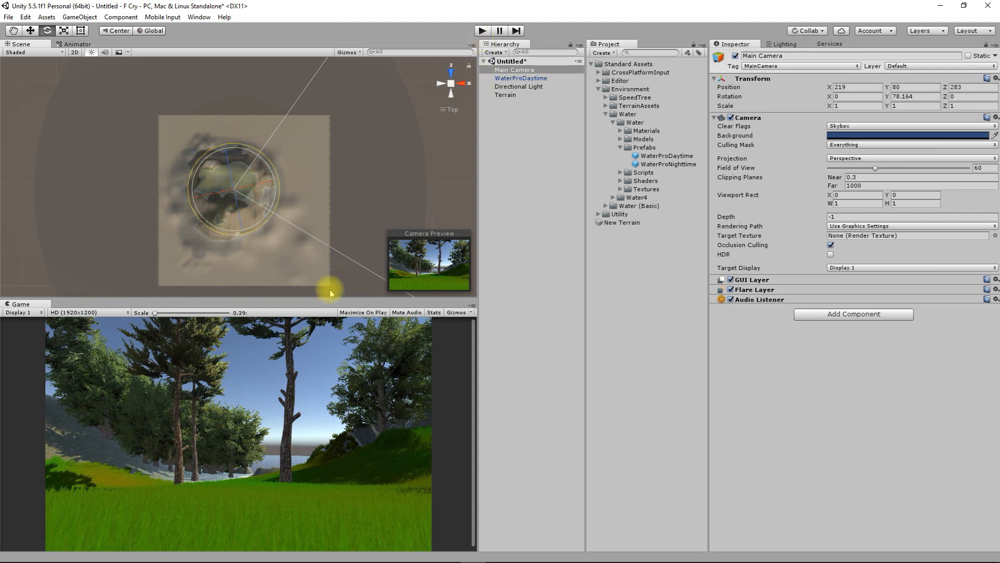
Step: Run the scene to preview the grass, trees and water through the camera, and stop playback
{"action": "left_click", "coordinate": [482, 31]}
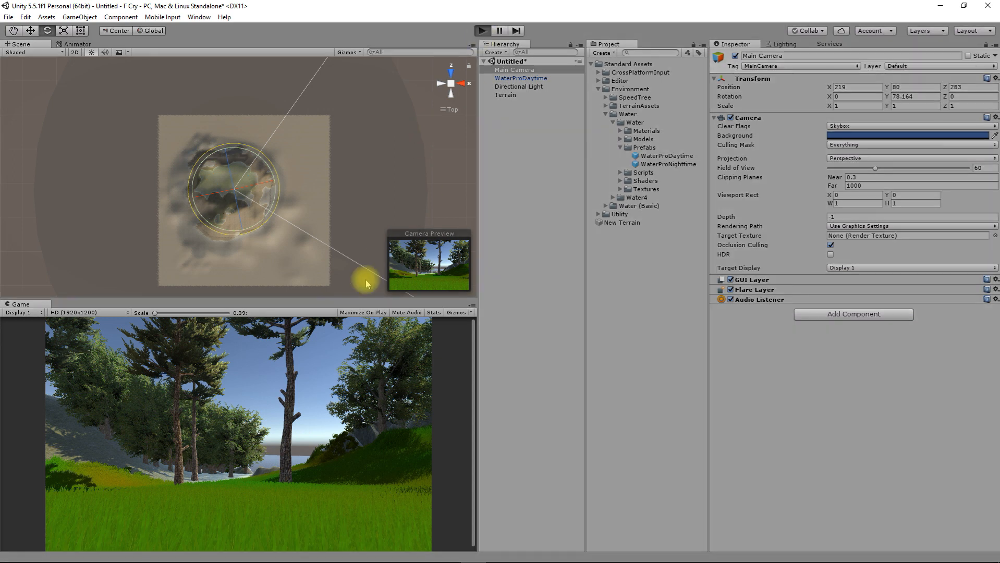
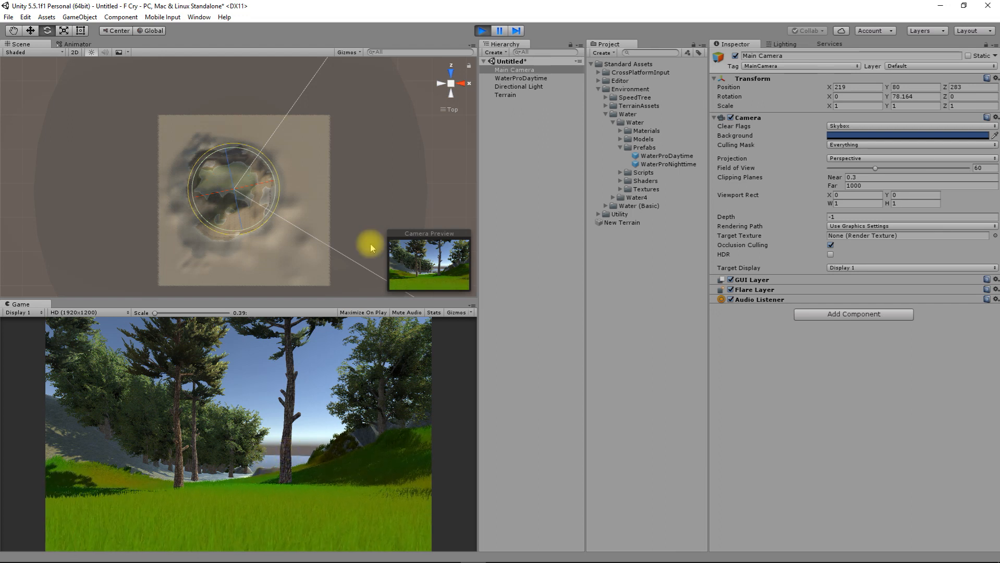
{"action": "left_click", "coordinate": [482, 30]}
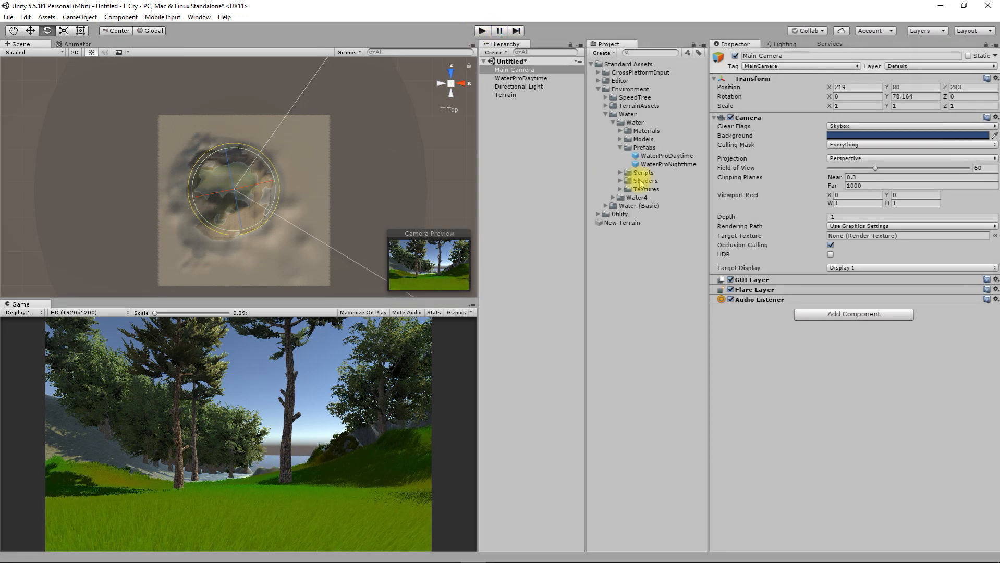
Step: Browse the Water and Water (Basic) assets for the WaterPlane model, and delete the WaterProDaytime object from the scene
{"action": "left_click", "coordinate": [606, 206]}
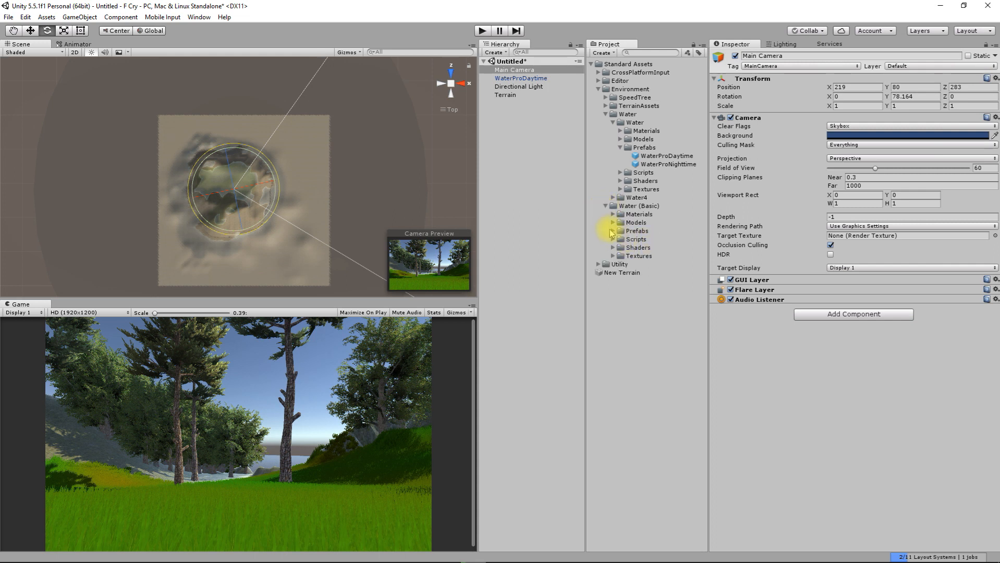
{"action": "left_click", "coordinate": [612, 231]}
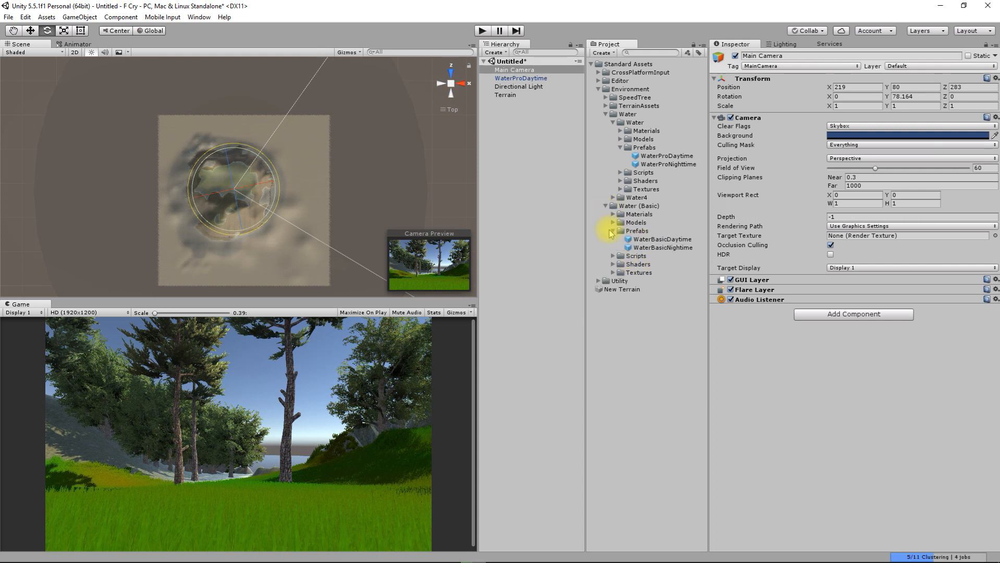
{"action": "left_click", "coordinate": [620, 140]}
{"action": "left_click", "coordinate": [649, 149]}
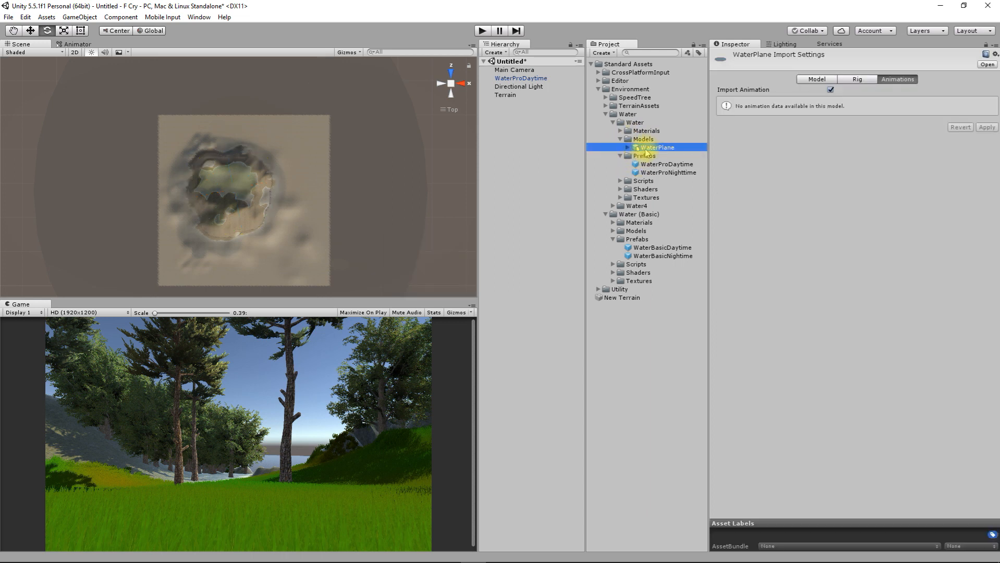
{"action": "left_click", "coordinate": [513, 78]}
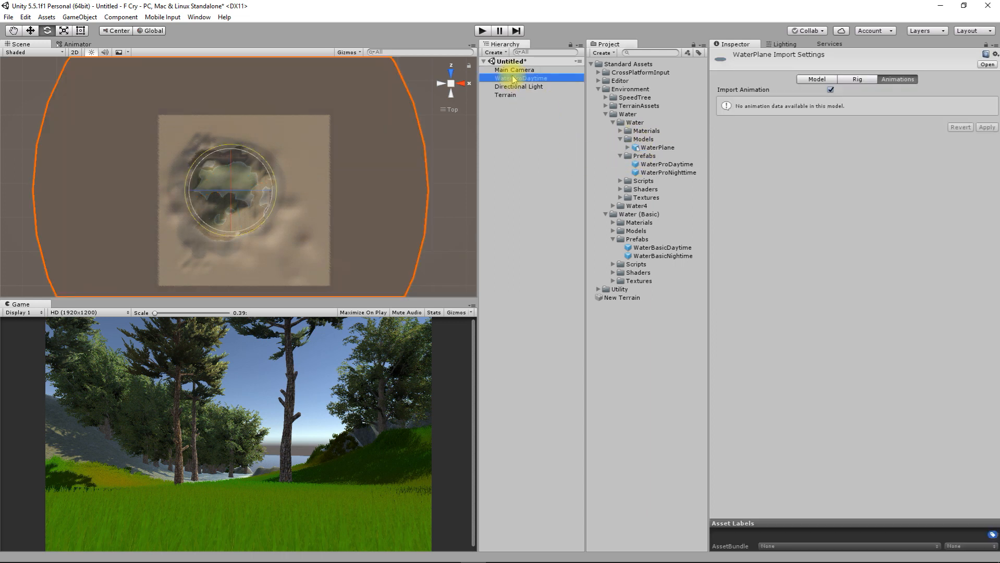
{"action": "key", "text": "Delete"}
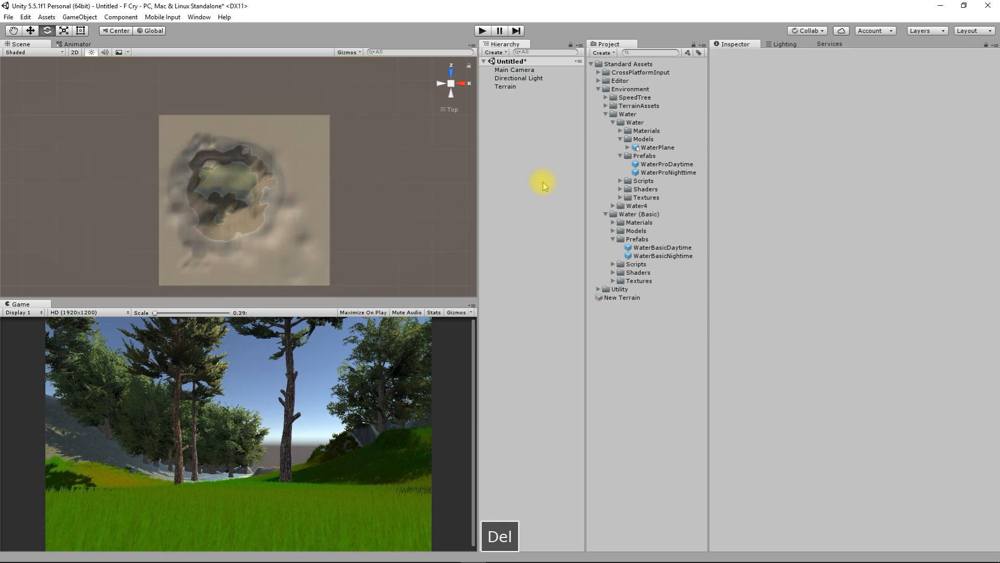
Step: Add the WaterPlane model to the scene and, during playback, move it to X 393, Y 52, Z 333
{"action": "left_click_drag", "start_coordinate": [657, 148], "coordinate": [538, 125]}
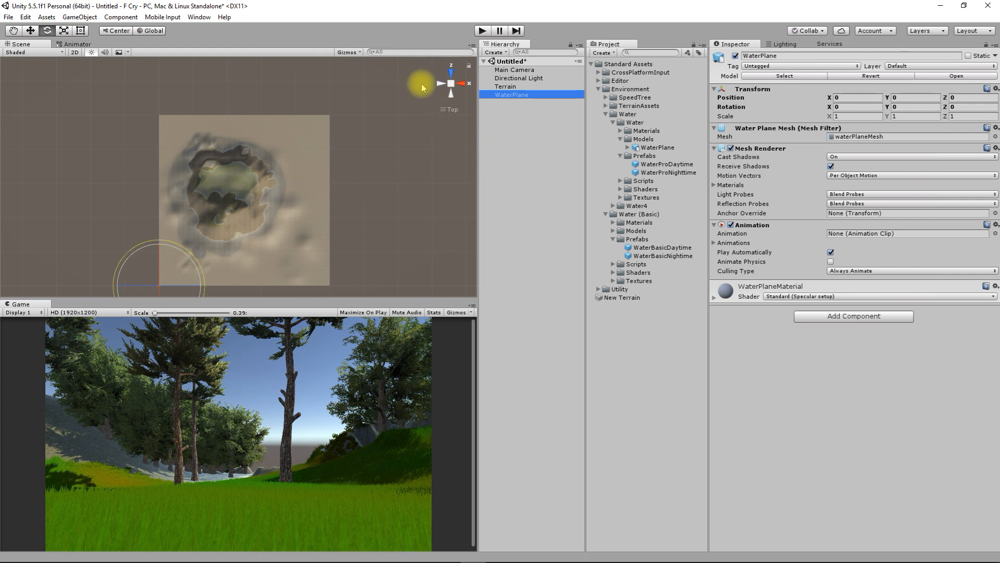
{"action": "left_click", "coordinate": [482, 31]}
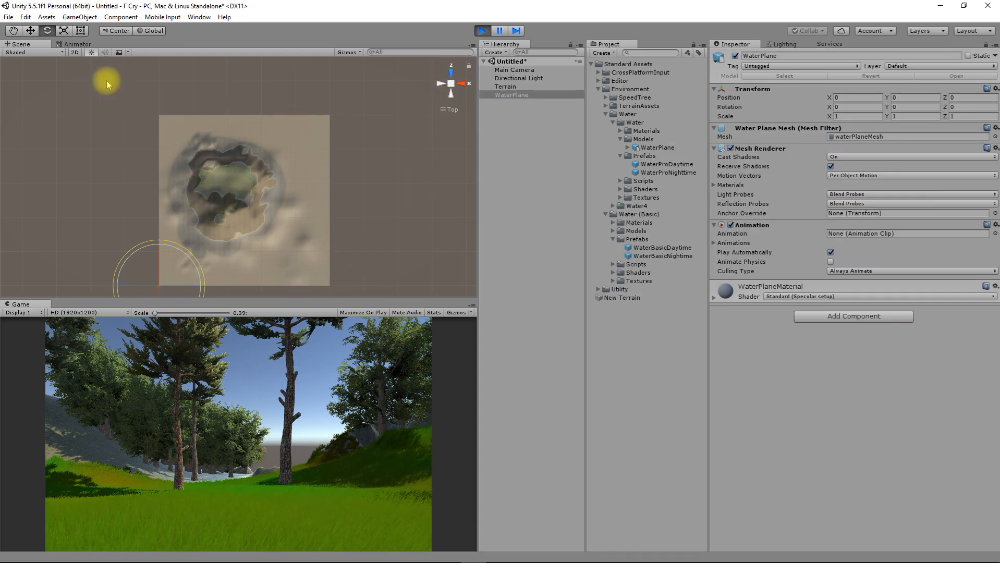
{"action": "left_click", "coordinate": [30, 30]}
{"action": "left_click_drag", "start_coordinate": [151, 243], "coordinate": [151, 100]}
{"action": "left_click_drag", "start_coordinate": [205, 150], "coordinate": [334, 150]}
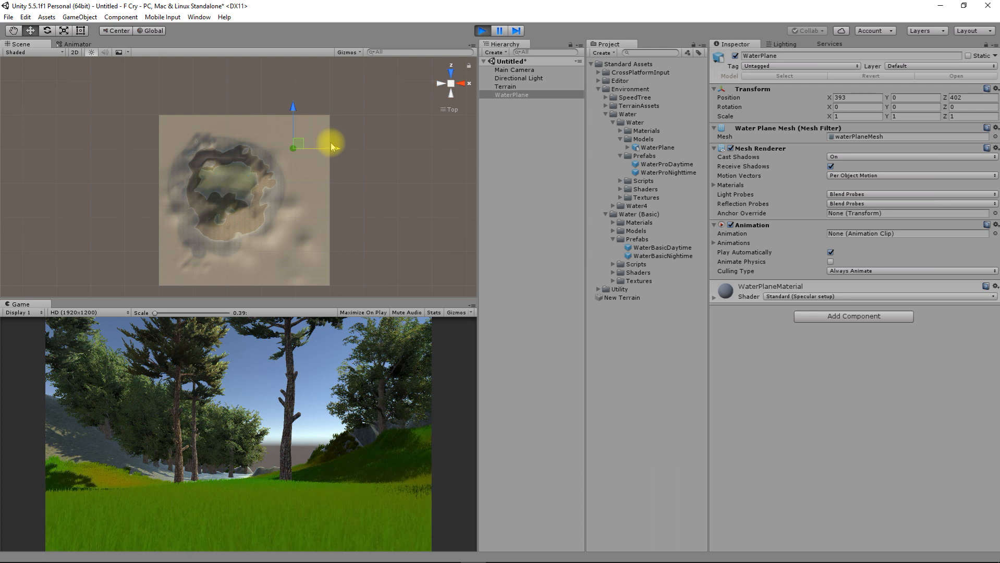
{"action": "left_click_drag", "start_coordinate": [293, 102], "coordinate": [295, 137]}
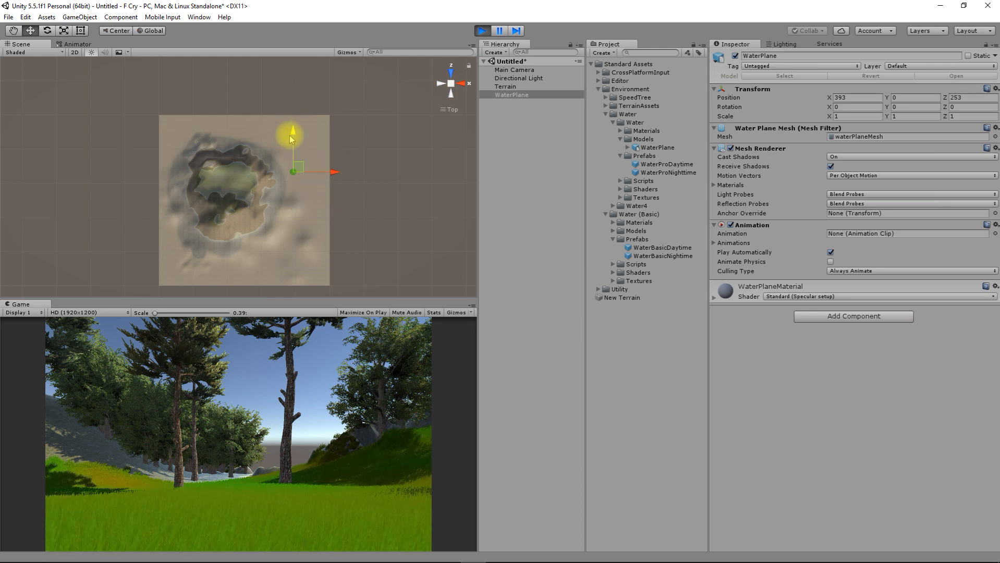
{"action": "left_click", "coordinate": [449, 100]}
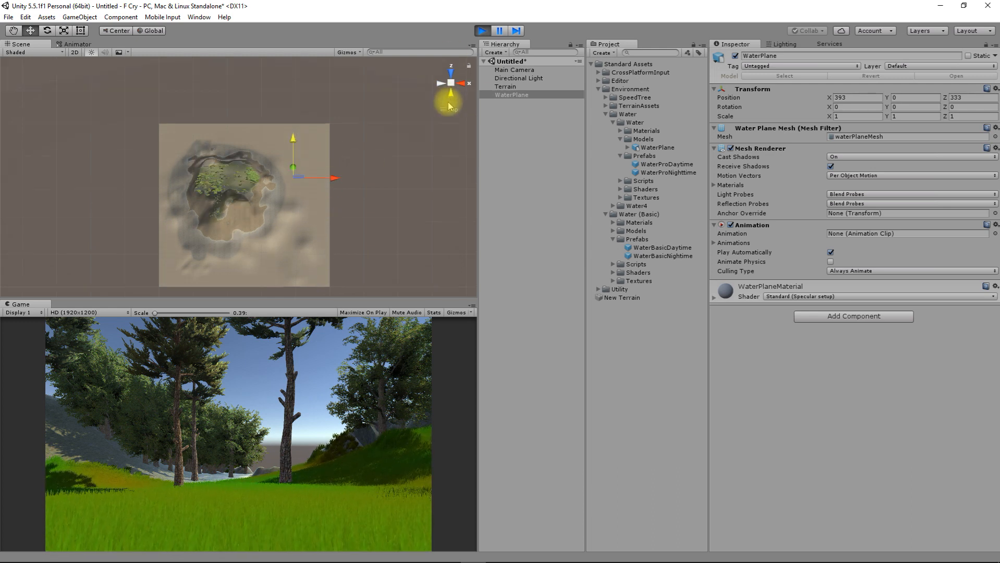
{"action": "left_click_drag", "start_coordinate": [292, 153], "coordinate": [292, 138]}
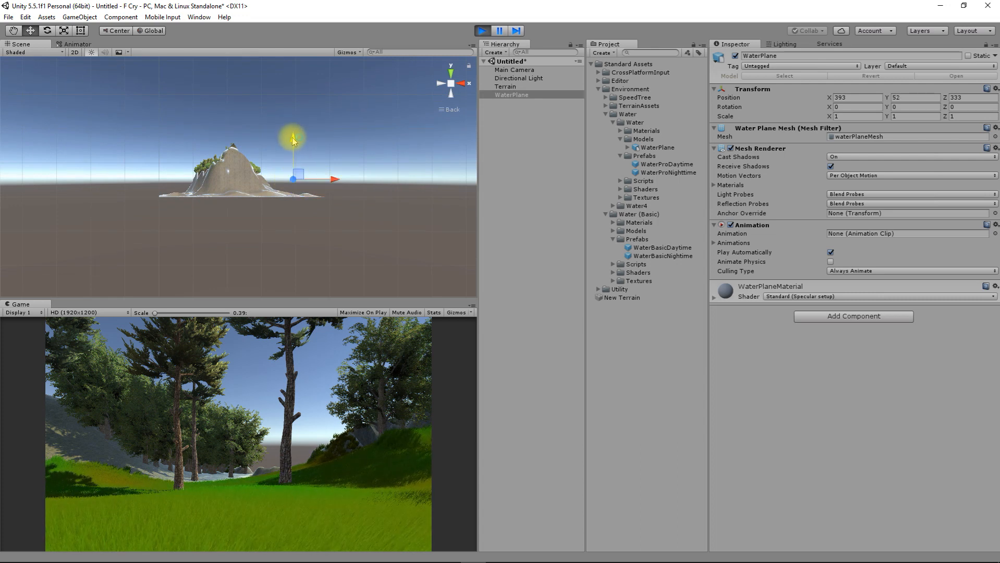
Step: Stop playback and delete the WaterPlane object from the scene
{"action": "left_click", "coordinate": [478, 33]}
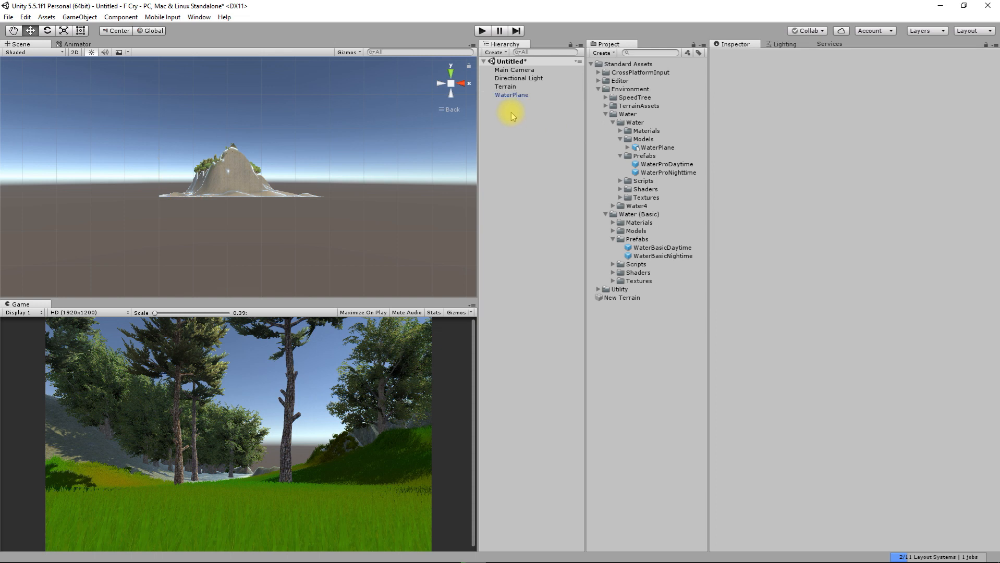
{"action": "left_click", "coordinate": [516, 95]}
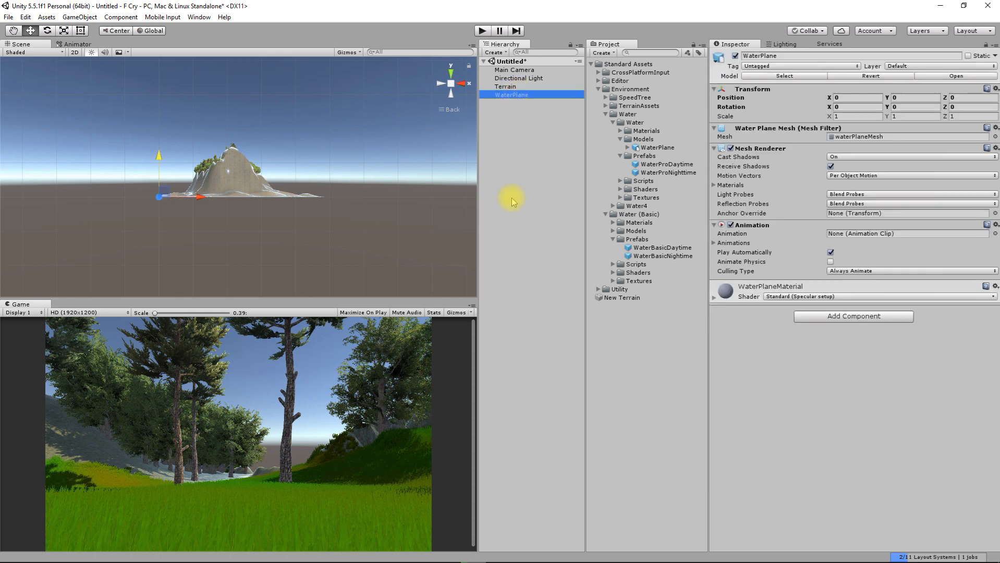
{"action": "key", "text": "Delete"}
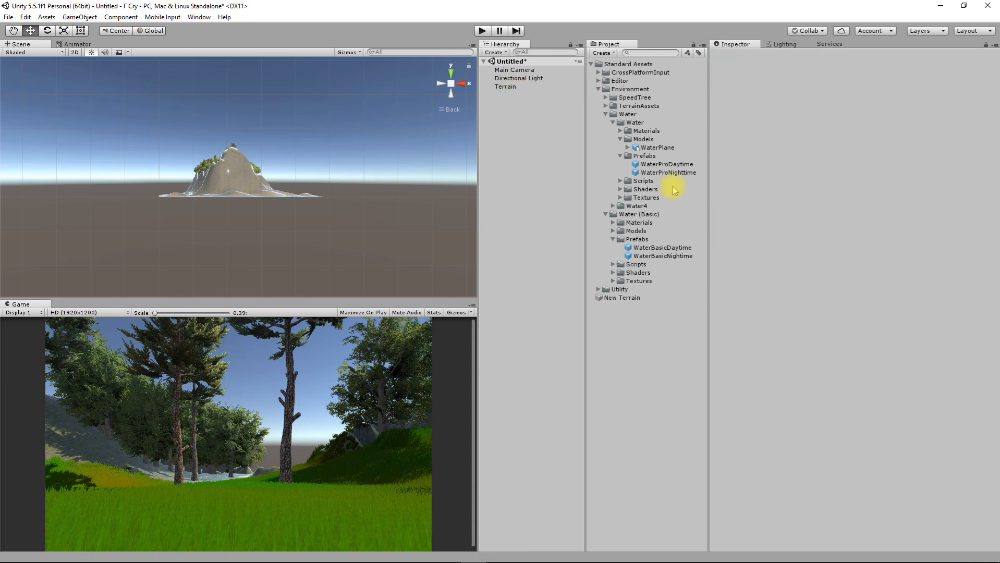
Step: Inspect the WaterProNighttime and WaterProDaytime prefabs, and add WaterProDaytime to the scene
{"action": "left_click", "coordinate": [667, 173]}
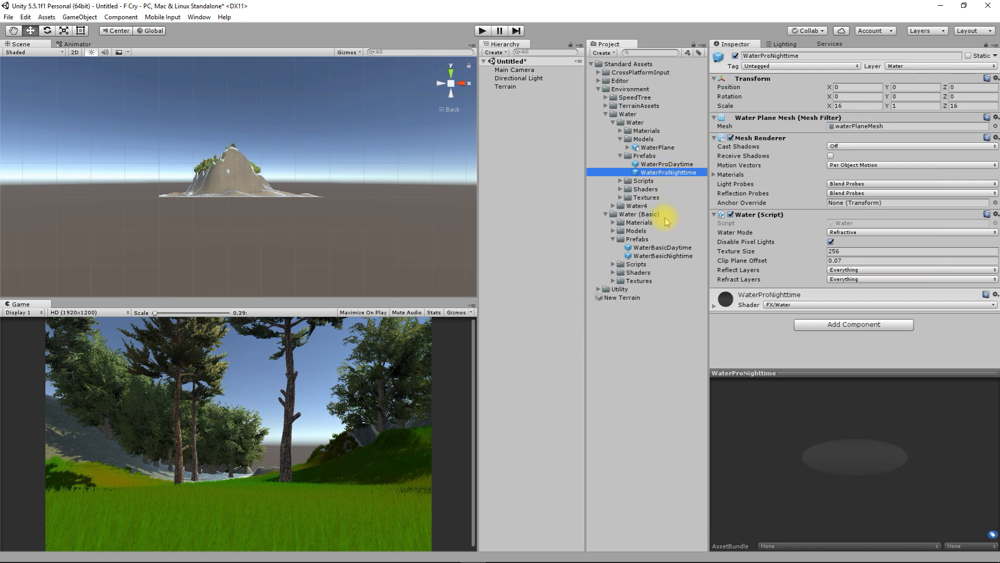
{"action": "left_click", "coordinate": [663, 166]}
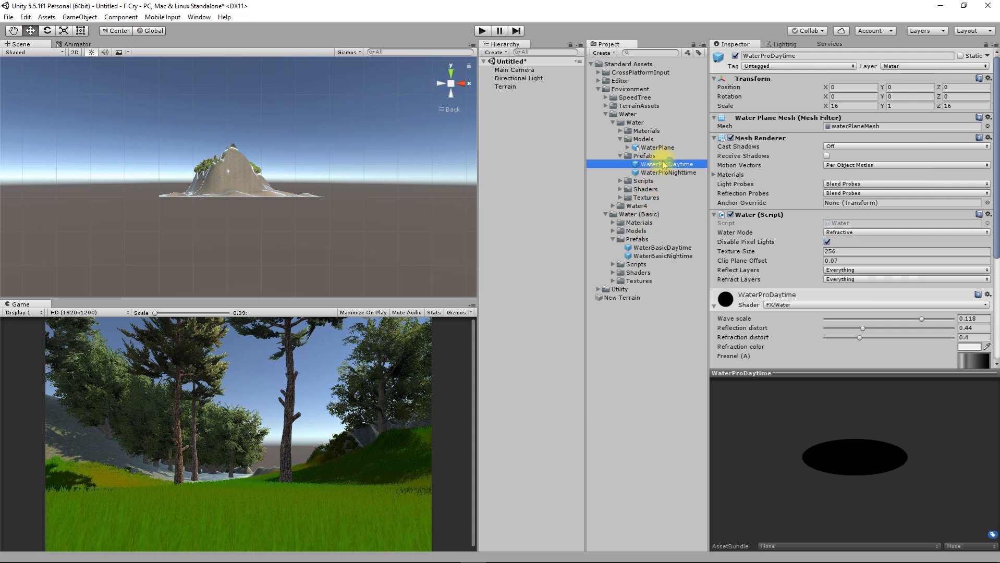
{"action": "left_click_drag", "start_coordinate": [663, 166], "coordinate": [516, 133]}
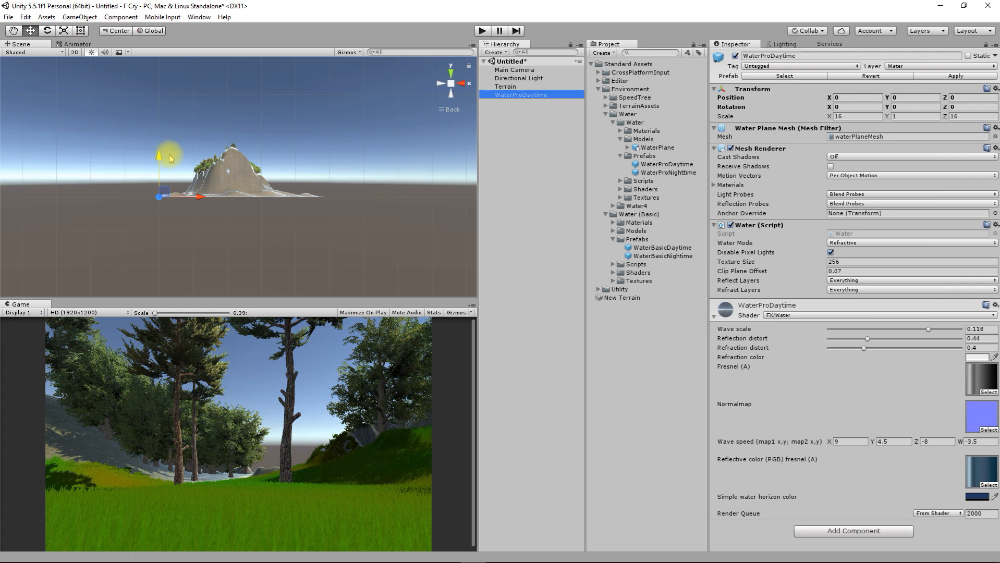
{"action": "mouse_move", "coordinate": [159, 158]}
{"action": "left_mouse_down"}
{"action": "mouse_move", "coordinate": [156, 136]}
{"action": "mouse_move", "coordinate": [157, 154]}
{"action": "mouse_move", "coordinate": [161, 145]}
{"action": "left_mouse_up"}
{"action": "left_click_drag", "start_coordinate": [196, 172], "coordinate": [263, 169]}
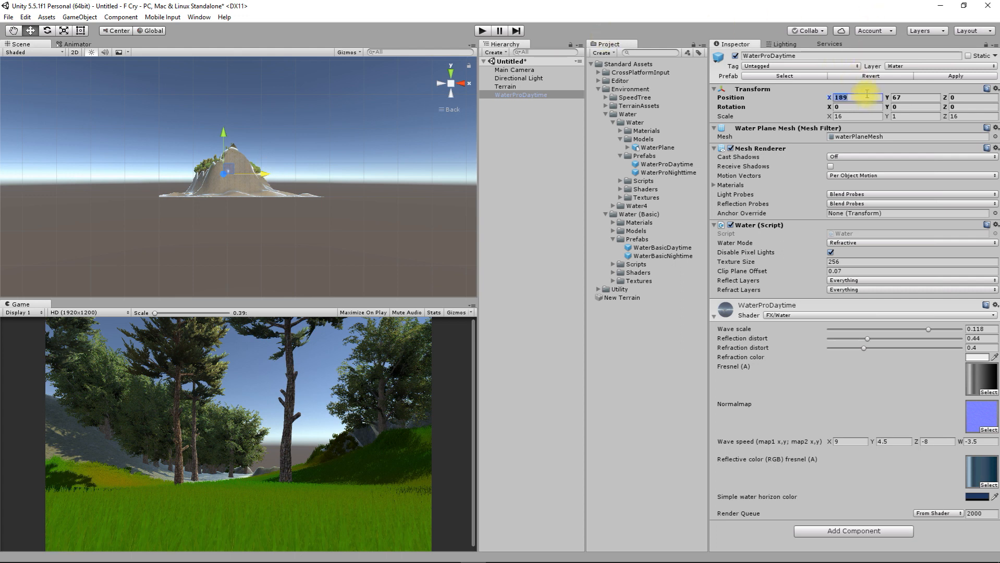
{"action": "type", "text": "0"}
{"action": "left_click", "coordinate": [893, 97]}
{"action": "type", "text": "0"}
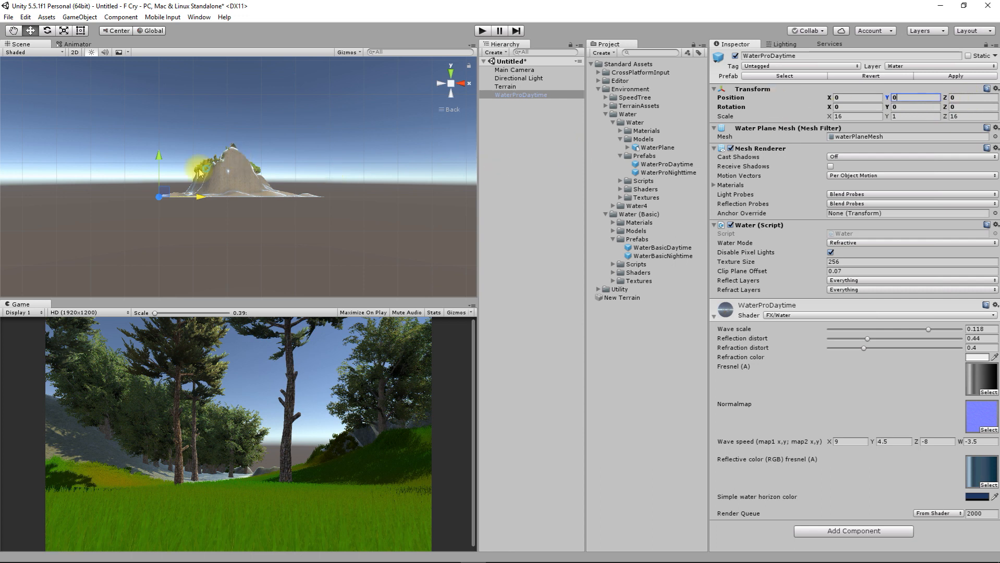
Step: Raise WaterProDaytime to Y 40 and set its X and Z scale to 200
{"action": "left_click_drag", "start_coordinate": [158, 155], "coordinate": [154, 143]}
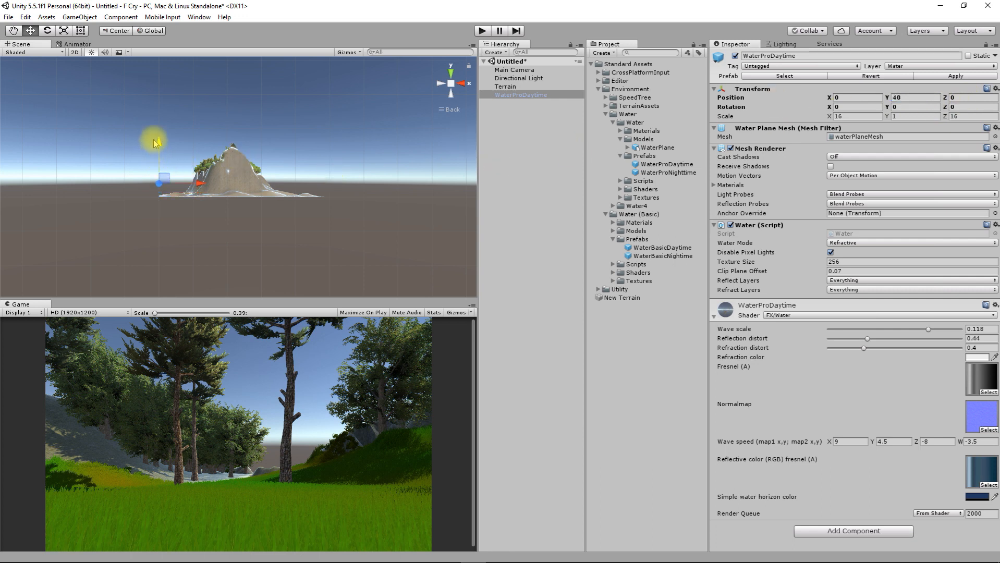
{"action": "left_click", "coordinate": [855, 122]}
{"action": "left_click", "coordinate": [835, 117]}
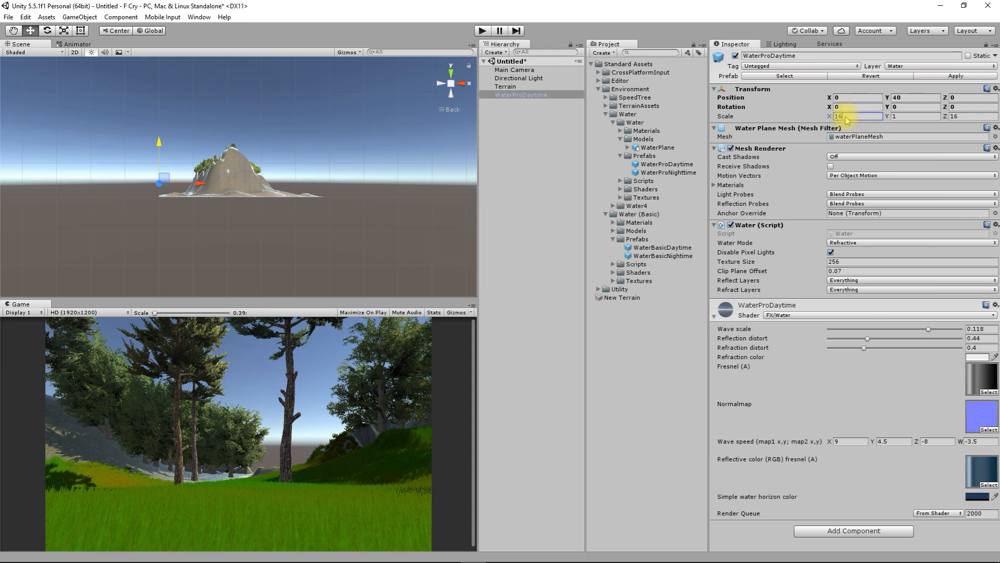
{"action": "type", "text": "200"}
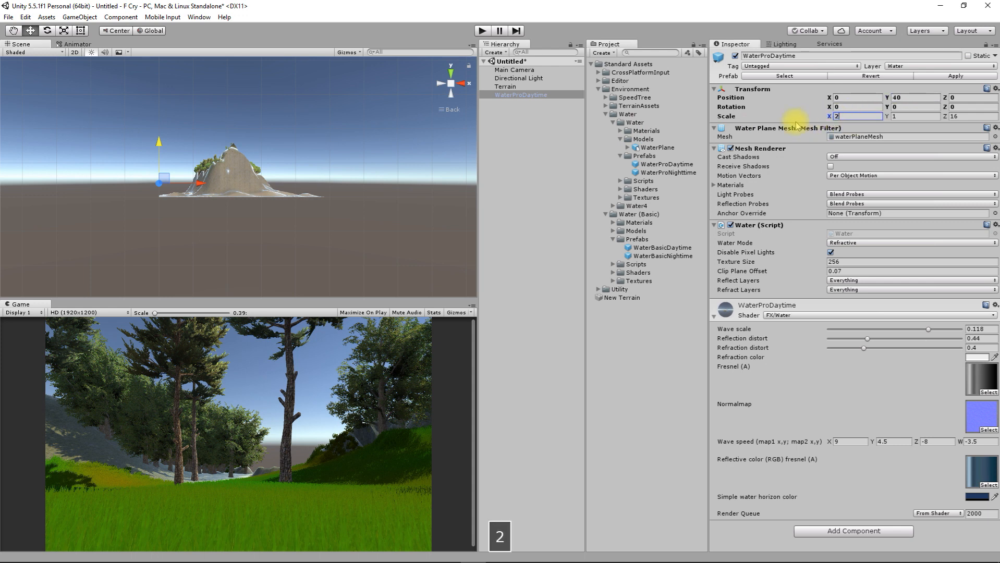
{"action": "left_click", "coordinate": [903, 117]}
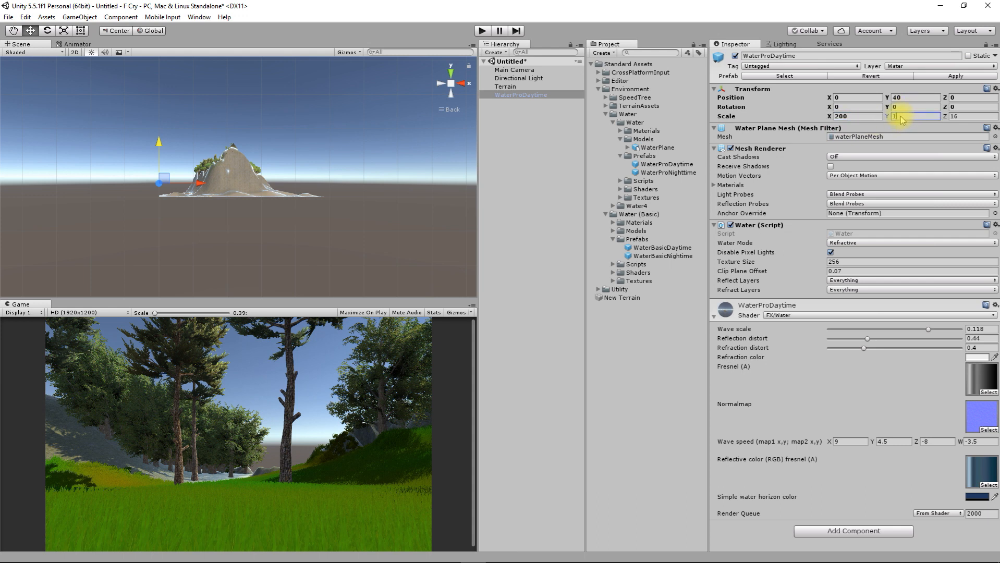
{"action": "left_click", "coordinate": [958, 107]}
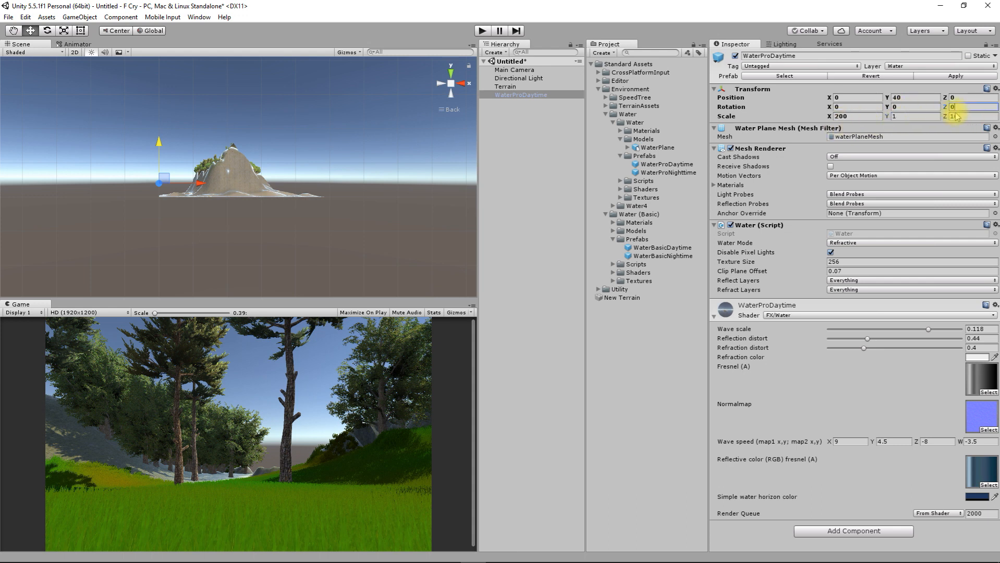
{"action": "left_click", "coordinate": [974, 116]}
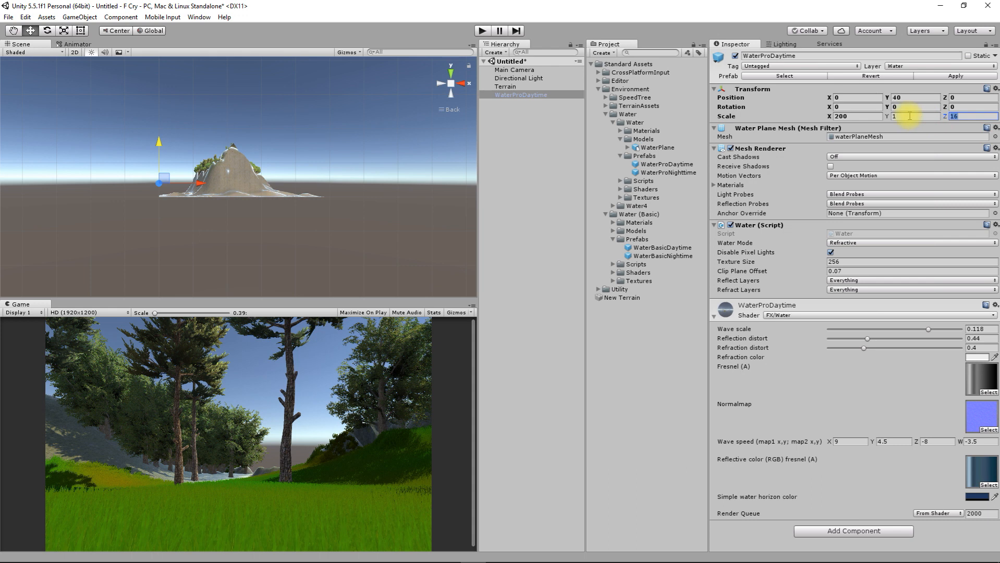
{"action": "type", "text": "200"}
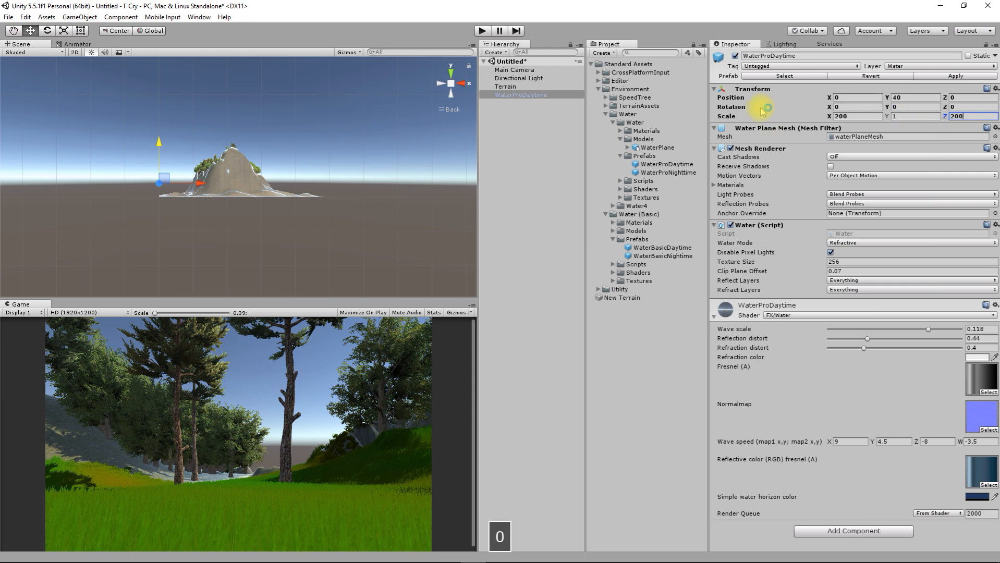
Step: Centre the WaterProDaytime disc around the mountain at X 214, Z 270 and check it from an angled view
{"action": "left_click", "coordinate": [452, 71]}
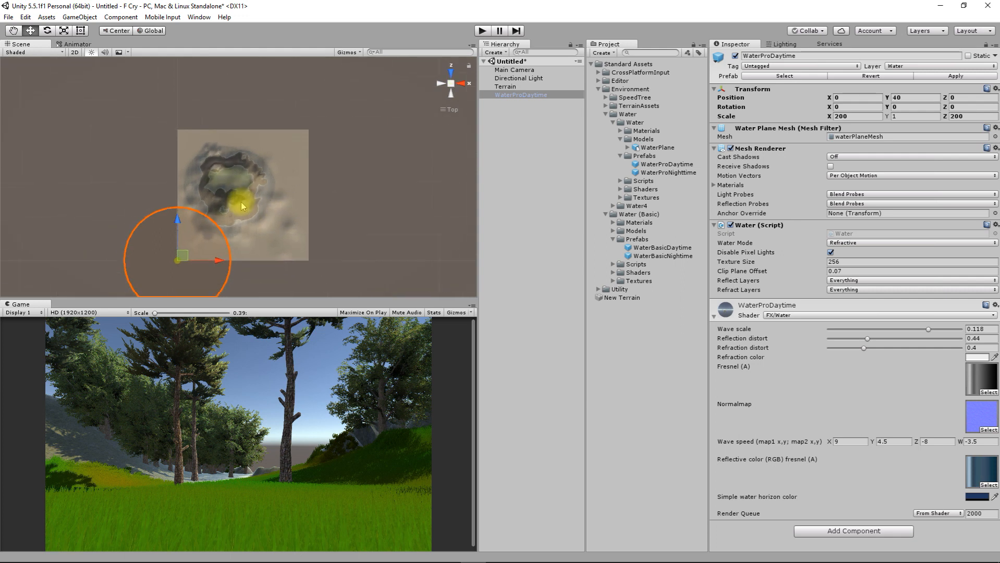
{"action": "left_click_drag", "start_coordinate": [173, 215], "coordinate": [174, 155]}
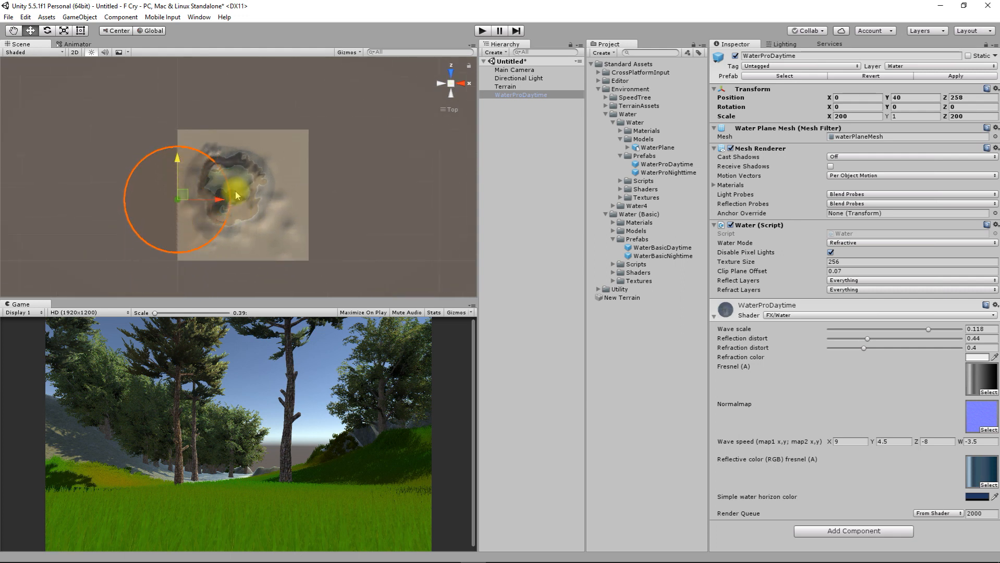
{"action": "left_click_drag", "start_coordinate": [223, 198], "coordinate": [276, 198]}
{"action": "left_click_drag", "start_coordinate": [234, 166], "coordinate": [229, 145]}
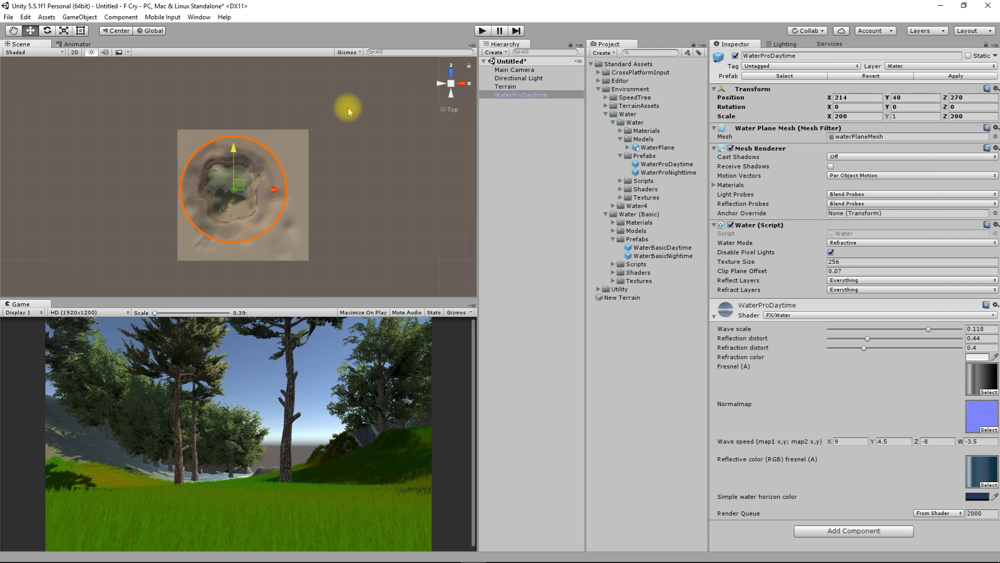
{"action": "left_click", "coordinate": [449, 97]}
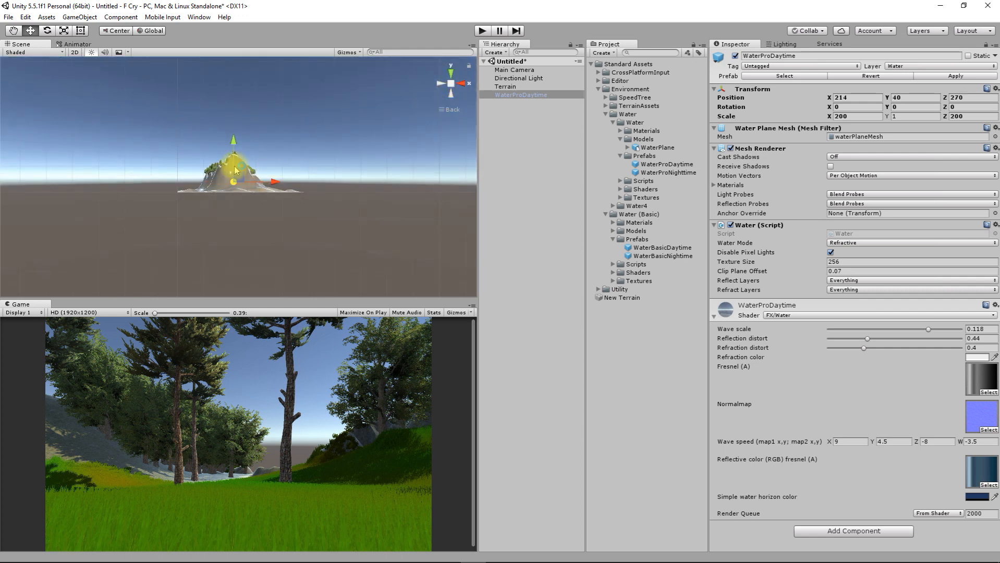
{"action": "right_click_drag", "start_coordinate": [232, 185], "coordinate": [301, 313]}
{"action": "scroll", "coordinate": [273, 214], "scroll_direction": "up", "scroll_amount": 5}
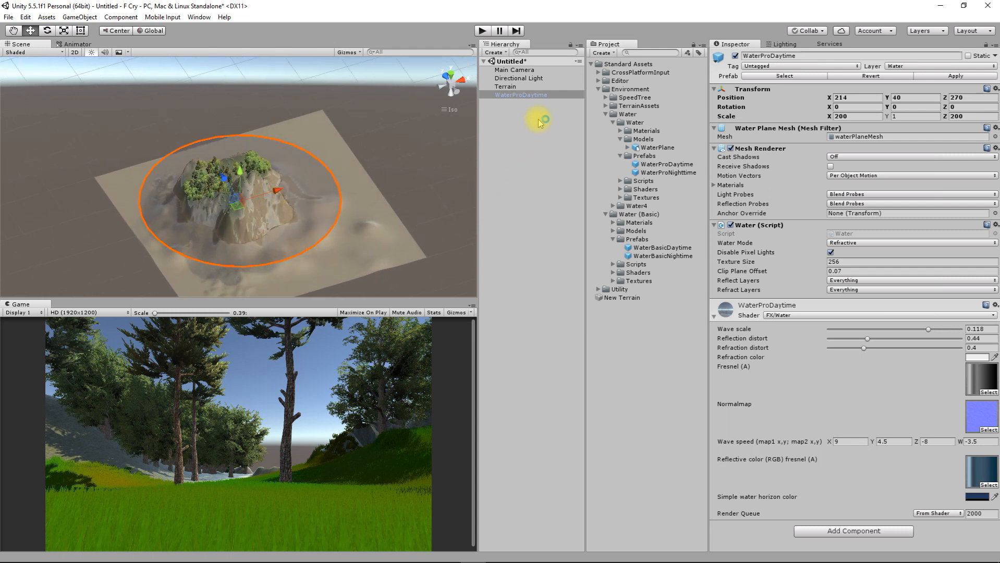
Step: Examine the Terrain object's settings, including its width and length, and clear the selection
{"action": "left_click", "coordinate": [523, 97]}
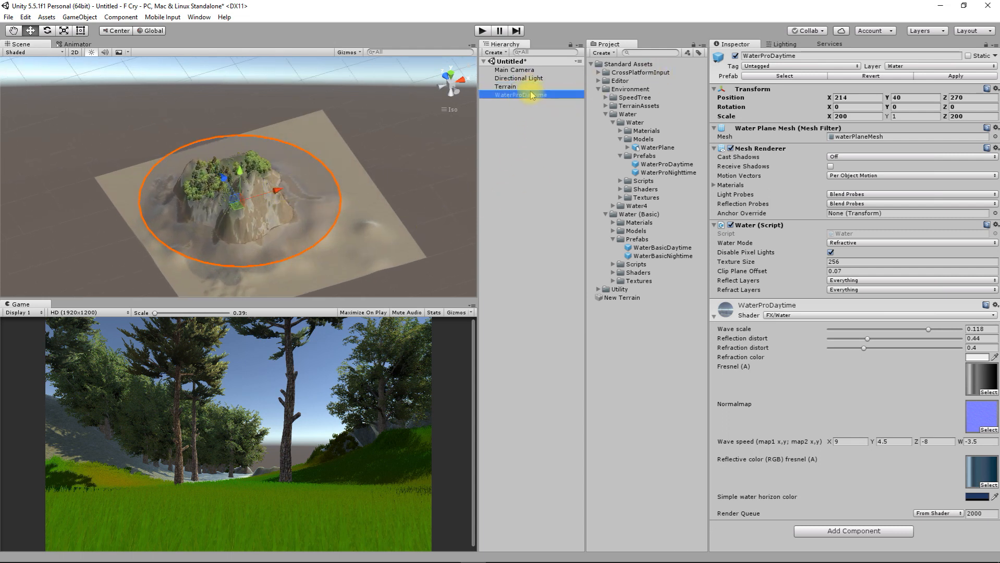
{"action": "left_click", "coordinate": [514, 86]}
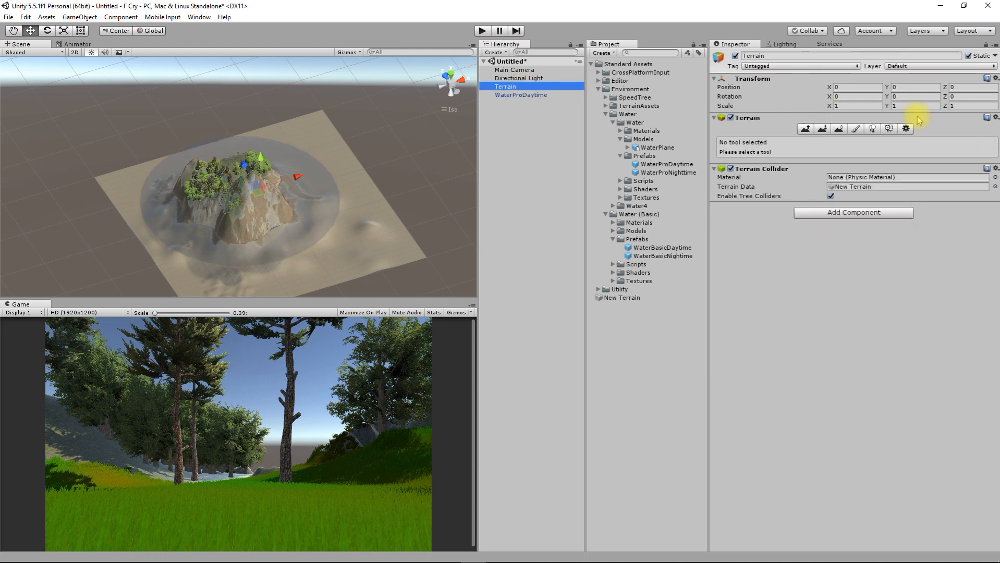
{"action": "left_click", "coordinate": [907, 128]}
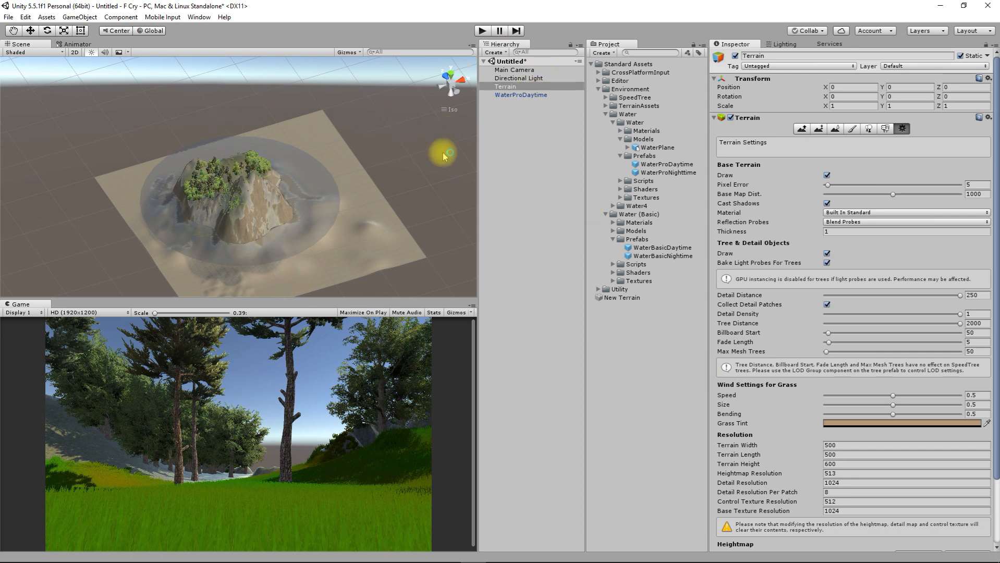
{"action": "left_click", "coordinate": [518, 102]}
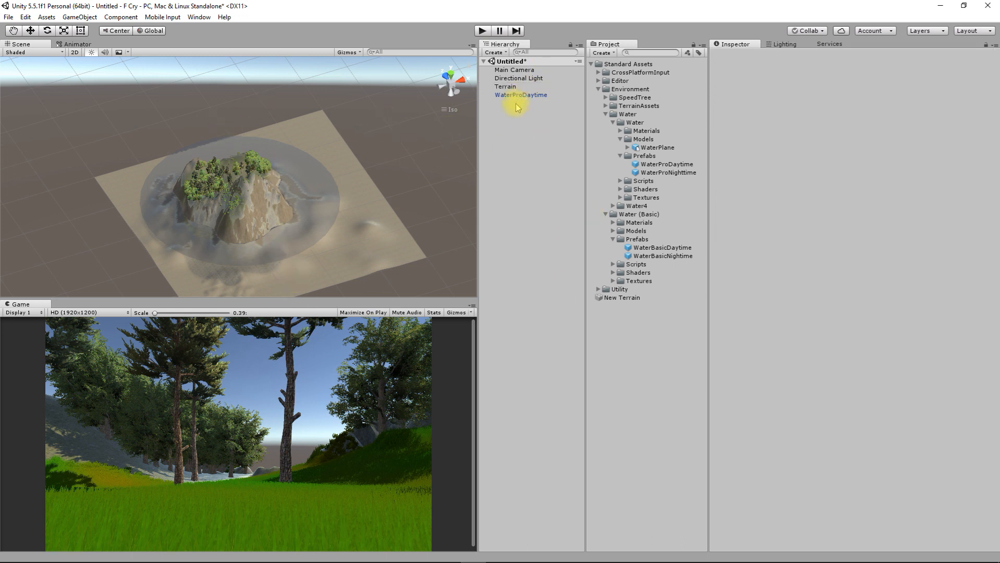
Step: Enlarge WaterProDaytime to an X scale of 500 and a Z scale of 550
{"action": "left_click", "coordinate": [520, 95]}
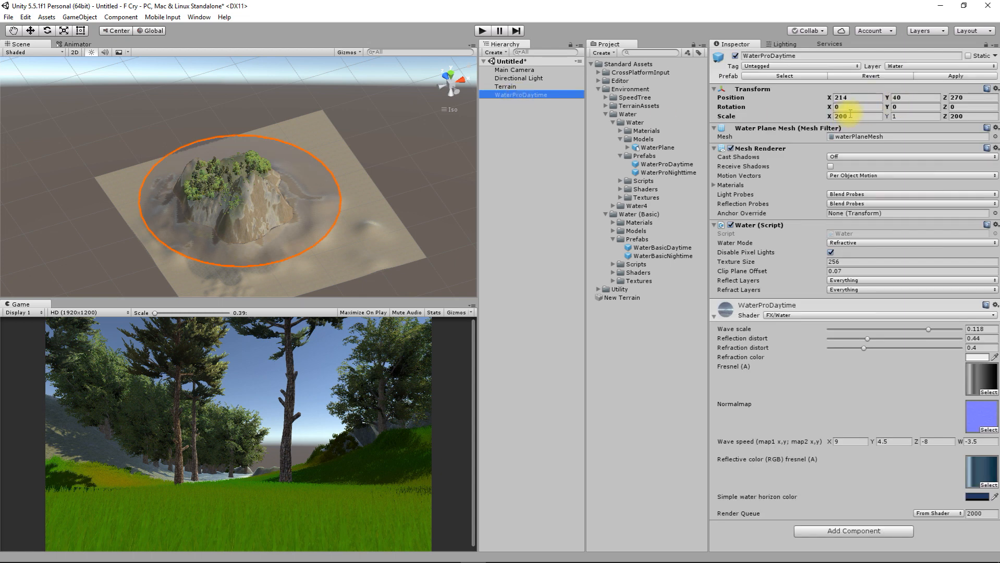
{"action": "left_click", "coordinate": [850, 114]}
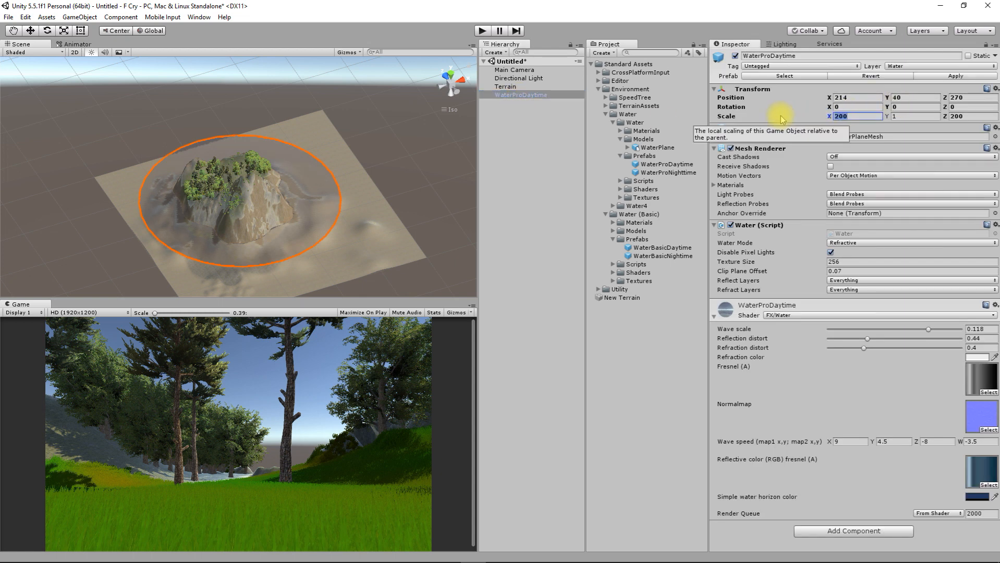
{"action": "type", "text": "500"}
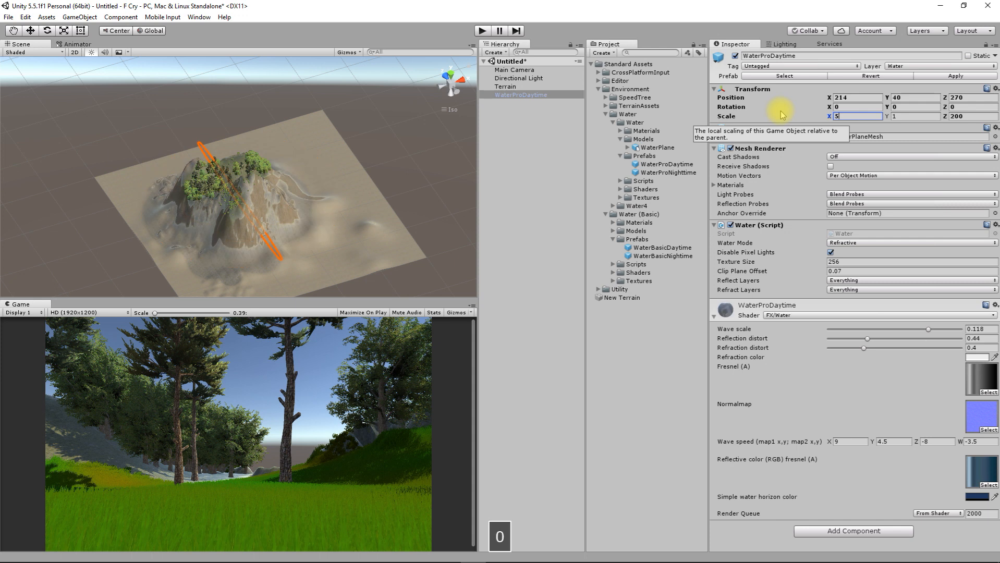
{"action": "left_click", "coordinate": [970, 116]}
{"action": "type", "text": "550"}
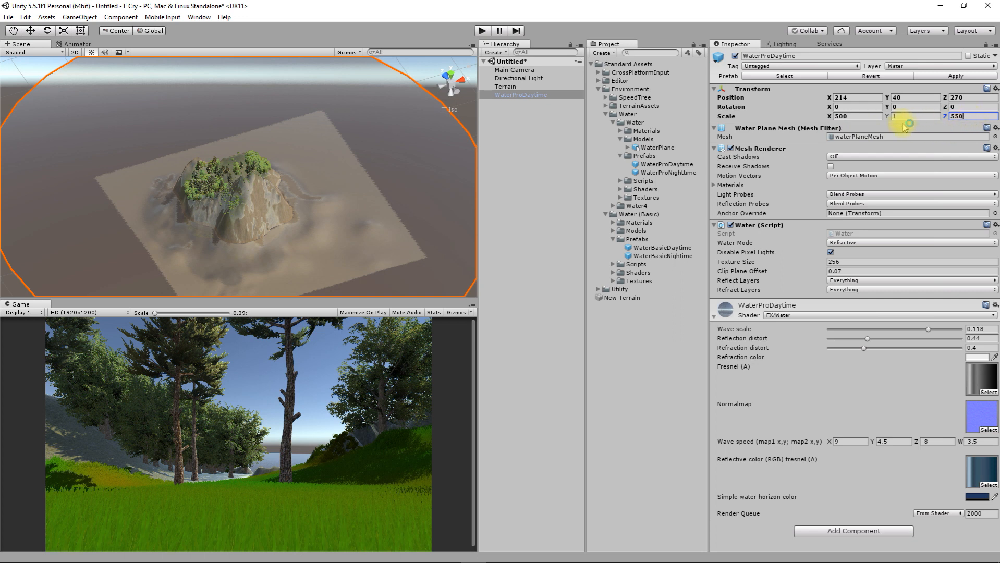
Step: Set both the X and Z scale of WaterProDaytime to 1000
{"action": "left_click", "coordinate": [850, 115]}
{"action": "type", "text": "1"}
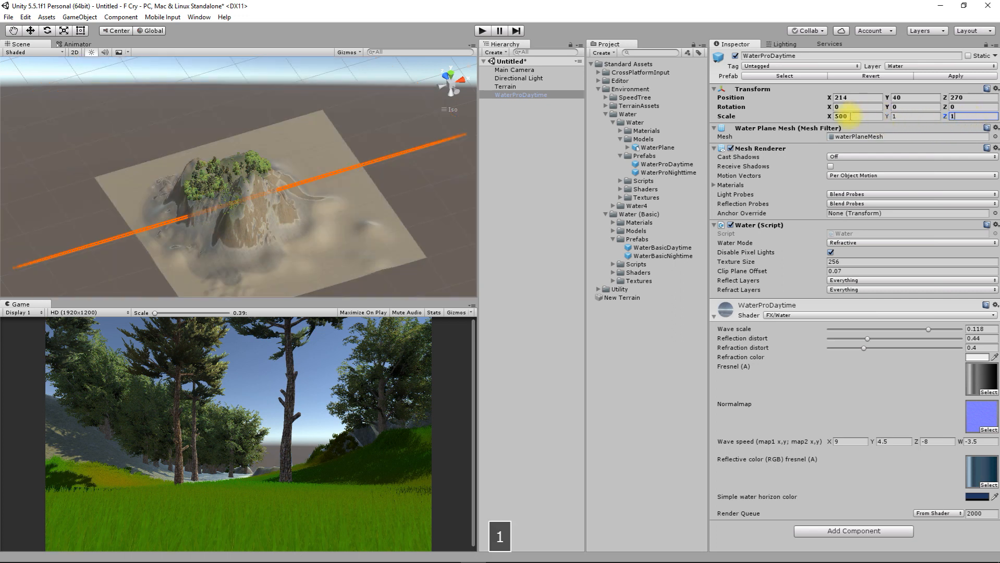
{"action": "type", "text": "000"}
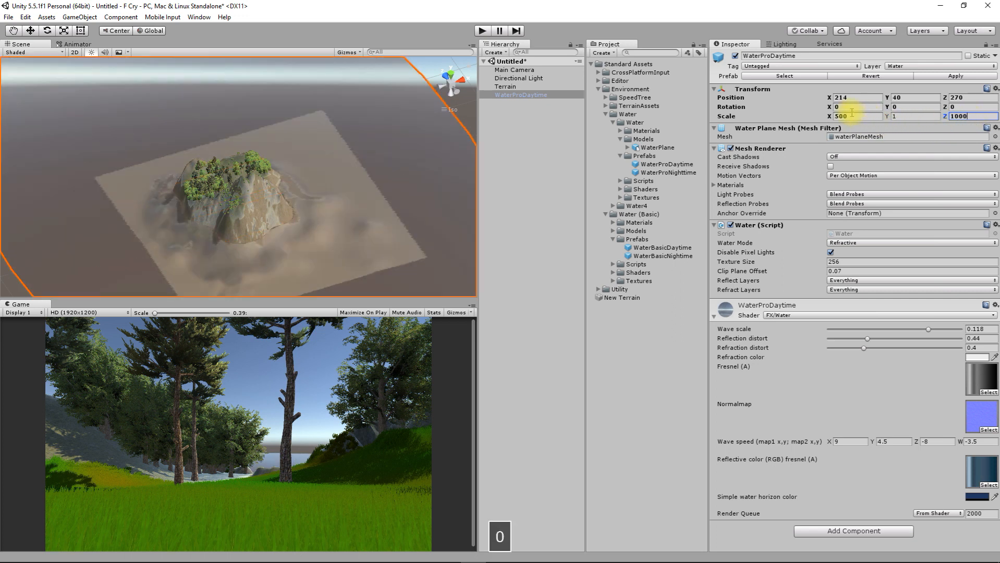
{"action": "left_click_drag", "start_coordinate": [850, 120], "coordinate": [782, 119]}
{"action": "type", "text": "1000"}
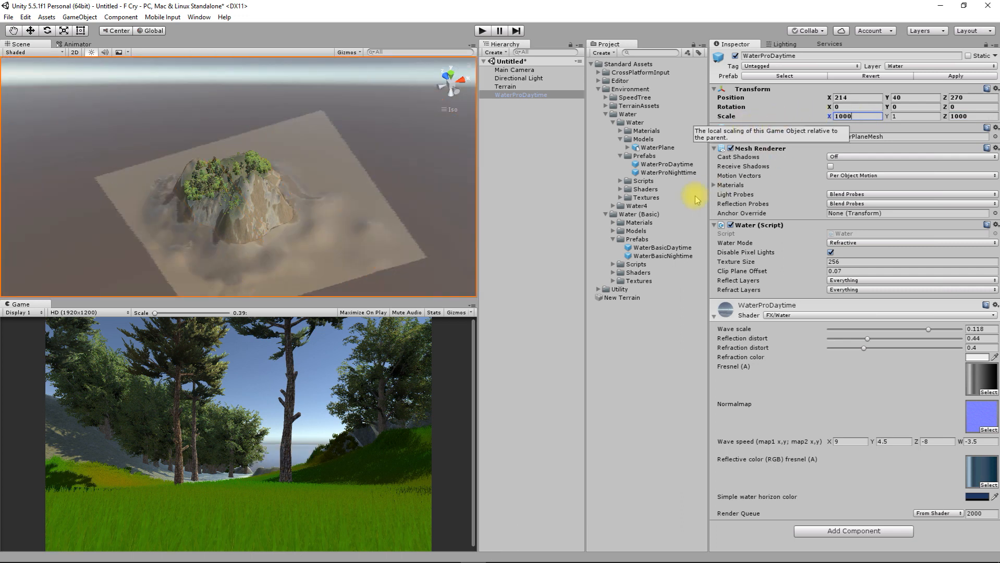
Step: Raise the wave scale of the WaterProDaytime material to about 0.134 and check the water around the island
{"action": "left_click", "coordinate": [503, 87]}
{"action": "left_click_drag", "start_coordinate": [347, 175], "coordinate": [340, 86], "text": "alt"}
{"action": "left_click", "coordinate": [508, 94]}
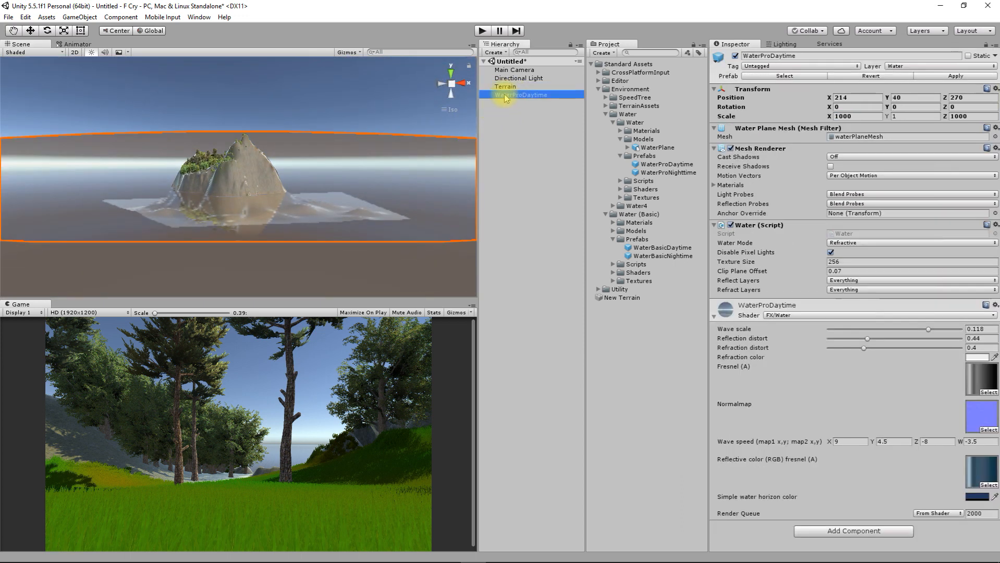
{"action": "left_click", "coordinate": [830, 250]}
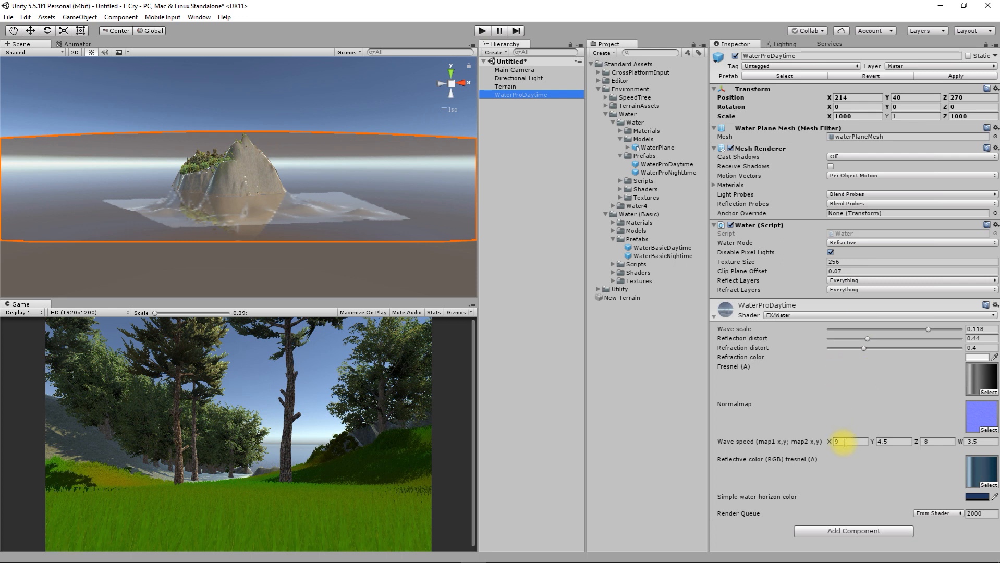
{"action": "left_click", "coordinate": [928, 330]}
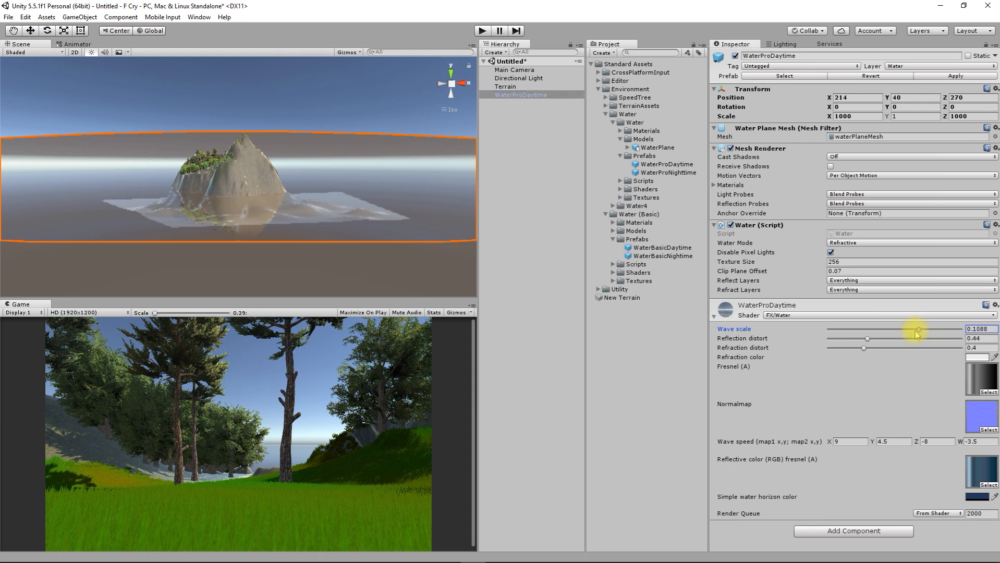
{"action": "left_click_drag", "start_coordinate": [874, 341], "coordinate": [939, 329]}
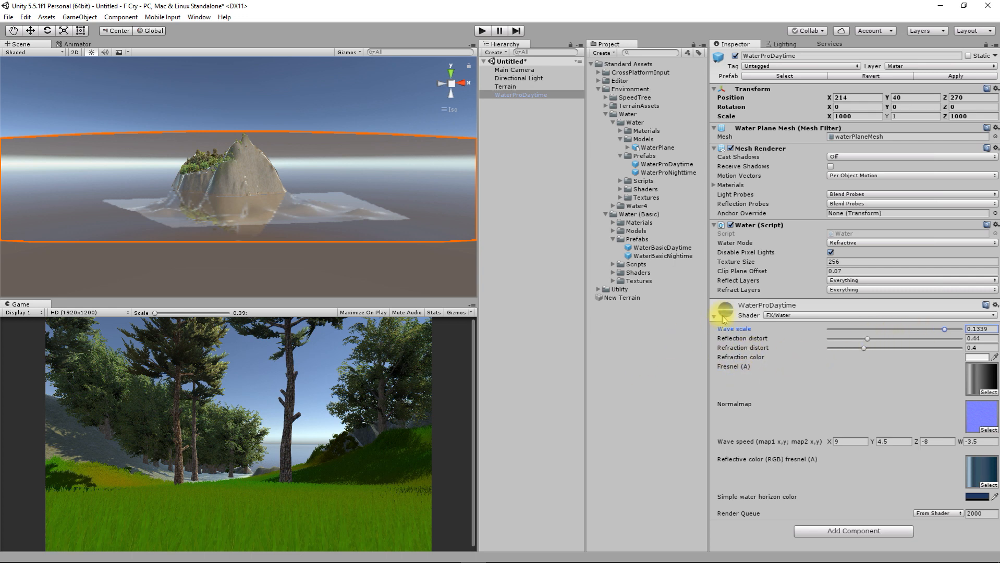
{"action": "left_click_drag", "start_coordinate": [392, 178], "coordinate": [561, 233], "text": "alt"}
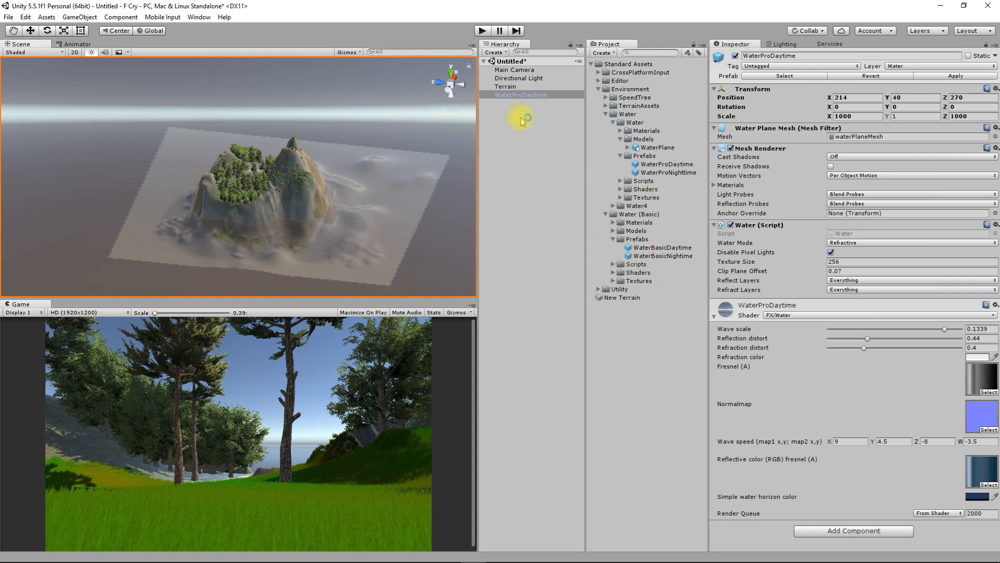
Step: Move the Directional Light straight up above the terrain to about Y 146.7
{"action": "left_click", "coordinate": [511, 78]}
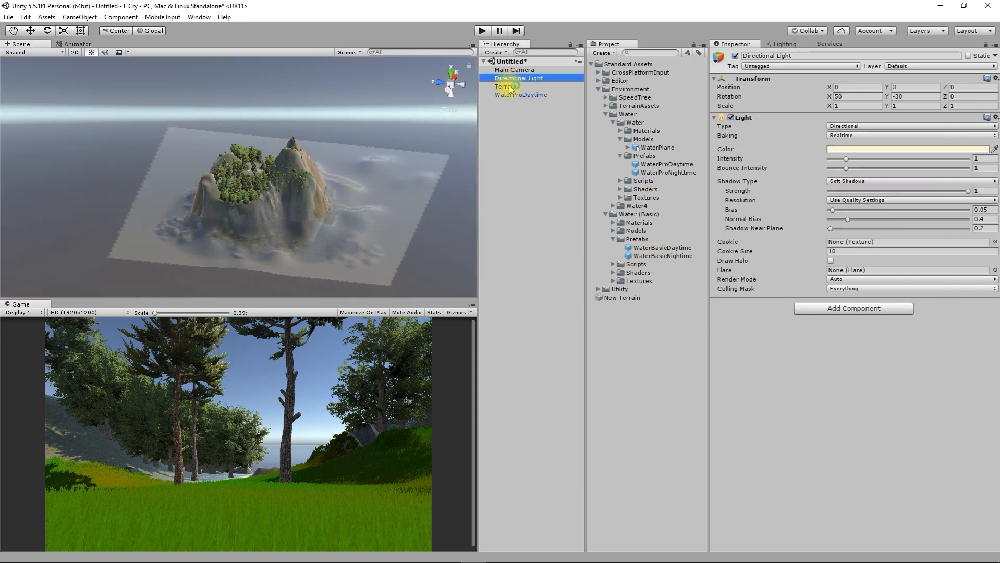
{"action": "left_click_drag", "start_coordinate": [441, 202], "coordinate": [345, 121], "text": "alt"}
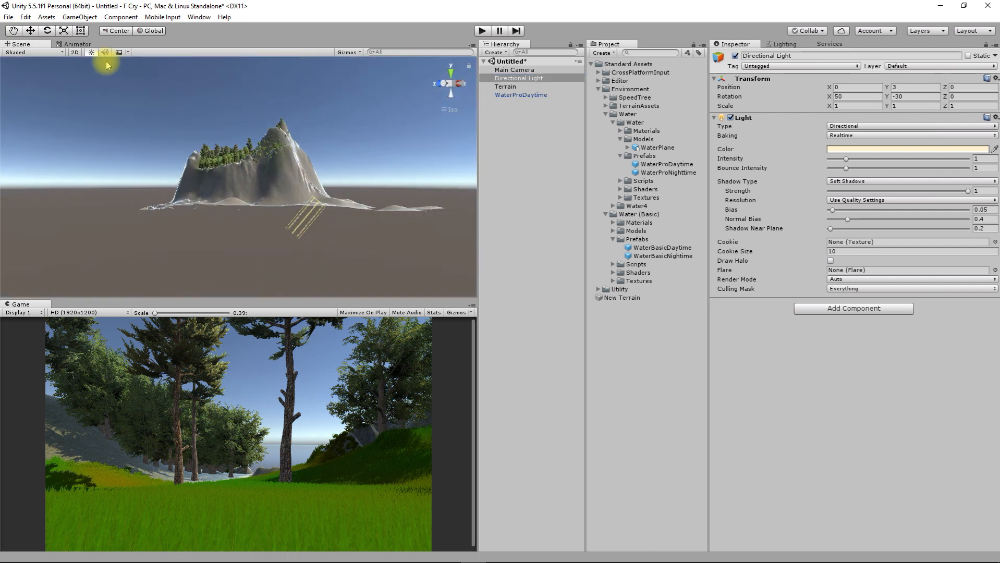
{"action": "left_click", "coordinate": [30, 30]}
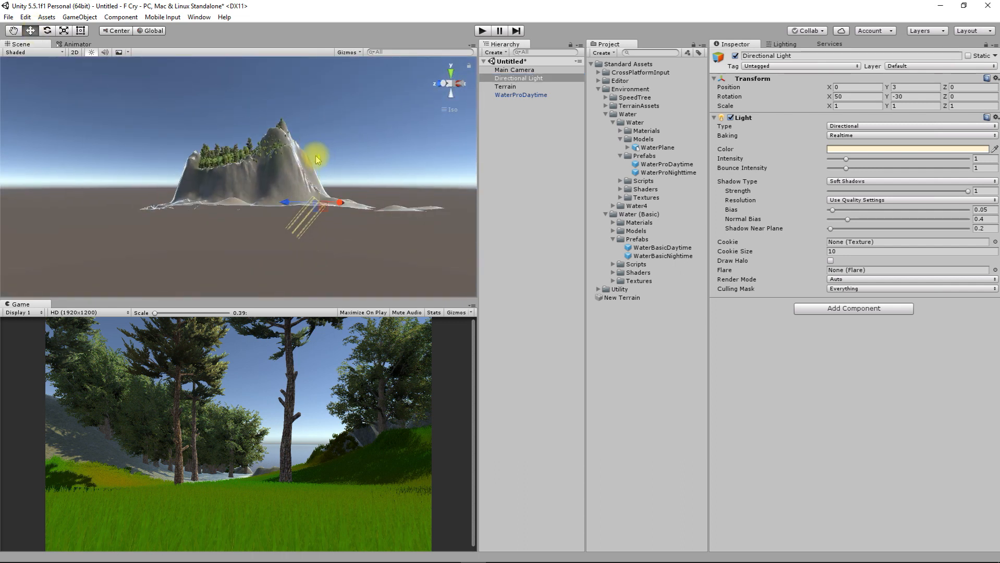
{"action": "left_click_drag", "start_coordinate": [317, 156], "coordinate": [282, 73]}
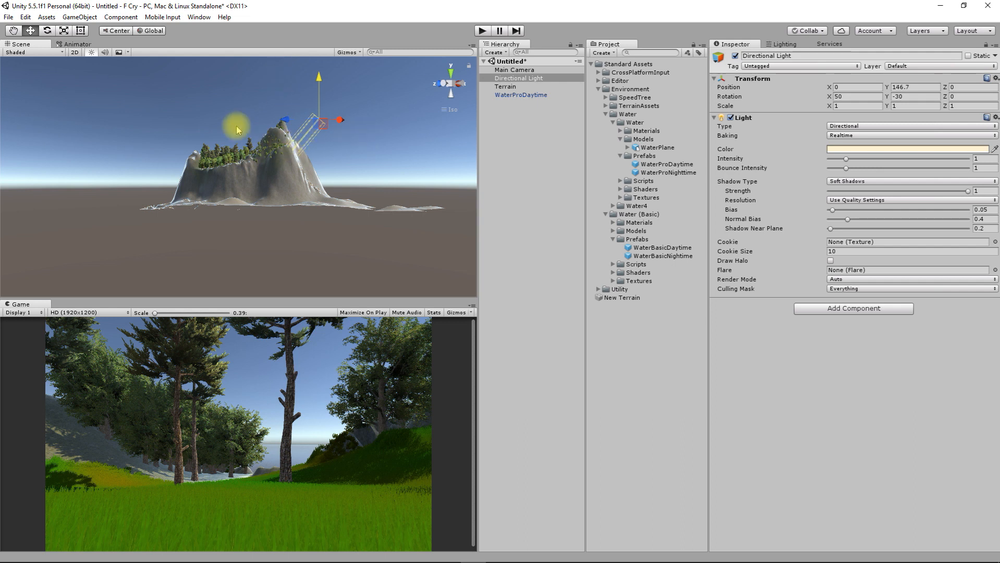
Step: Rotate the Directional Light from the front and top views to about X 20.2, Y -28.3, Z 112.7
{"action": "left_click", "coordinate": [46, 30]}
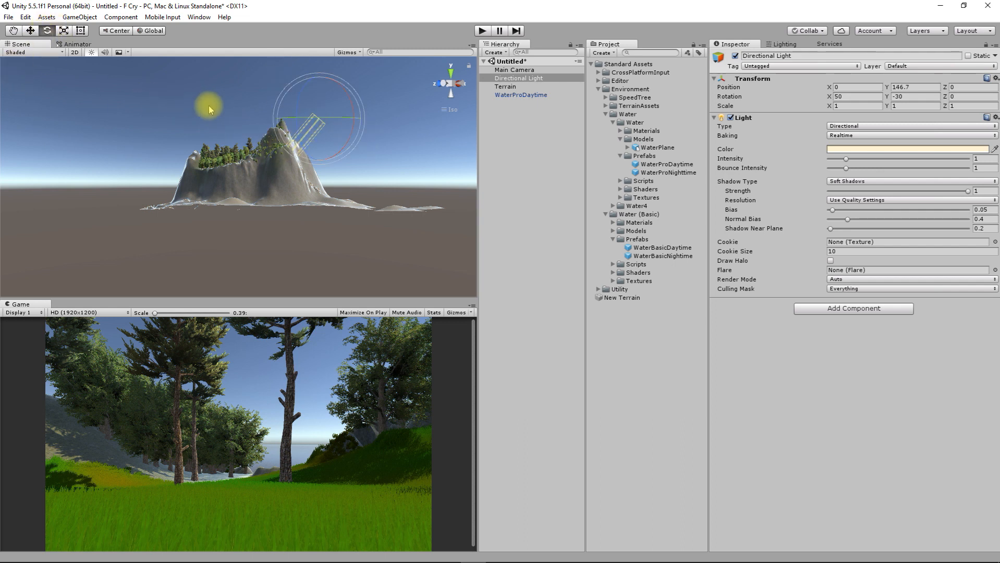
{"action": "left_click", "coordinate": [440, 86]}
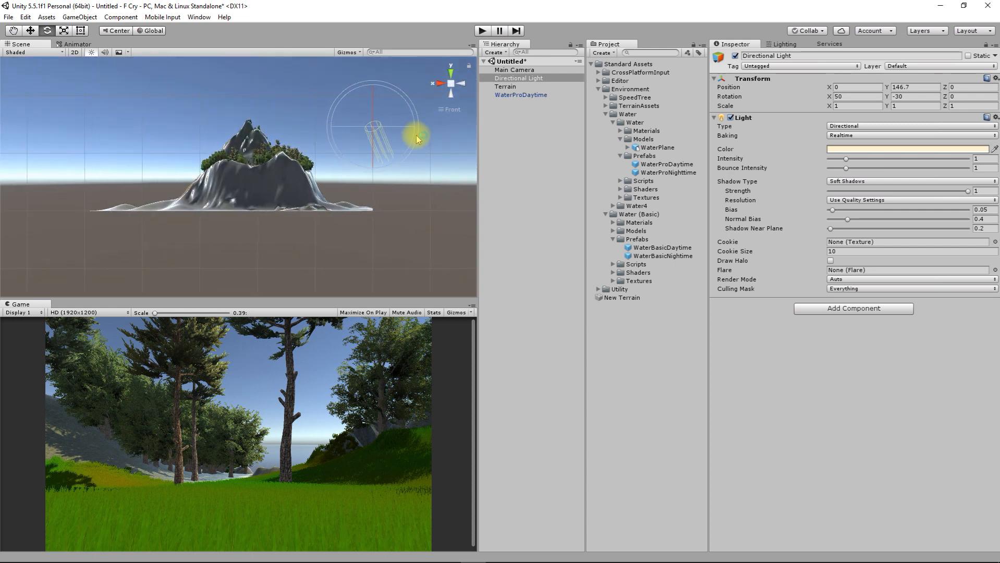
{"action": "left_click_drag", "start_coordinate": [419, 141], "coordinate": [347, 259]}
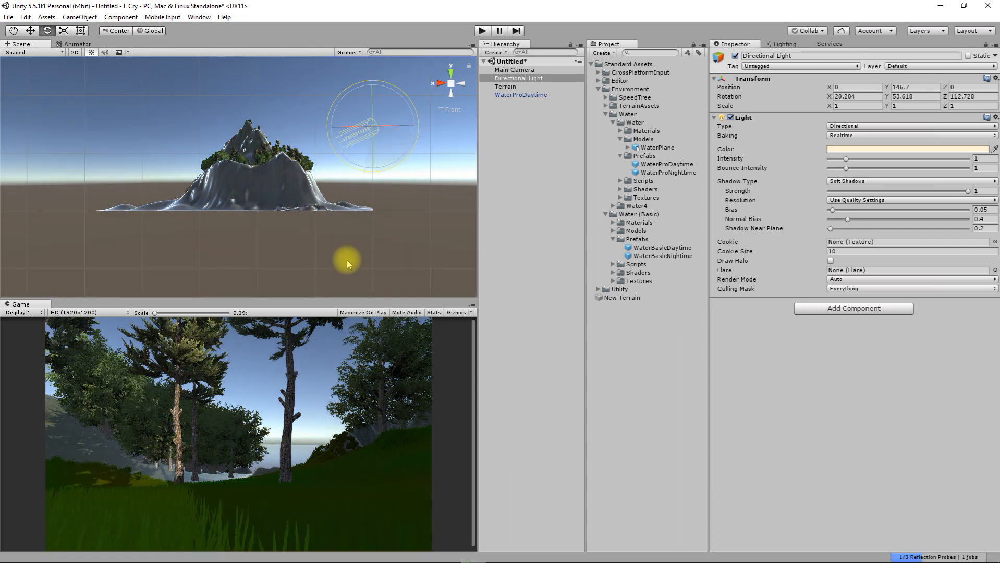
{"action": "left_click", "coordinate": [452, 74]}
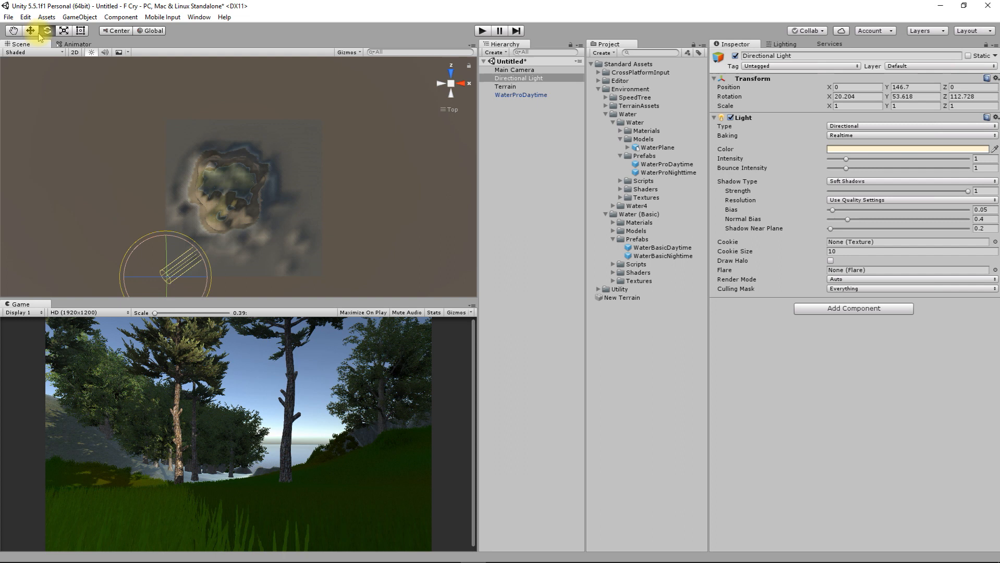
{"action": "left_click_drag", "start_coordinate": [203, 244], "coordinate": [997, 287]}
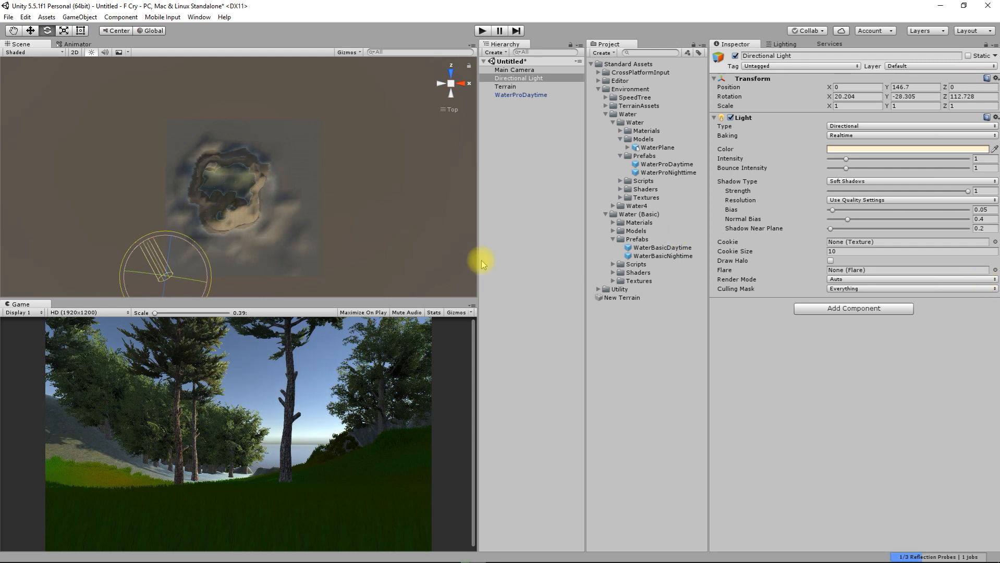
{"action": "left_click_drag", "start_coordinate": [150, 214], "coordinate": [656, 483], "text": "alt"}
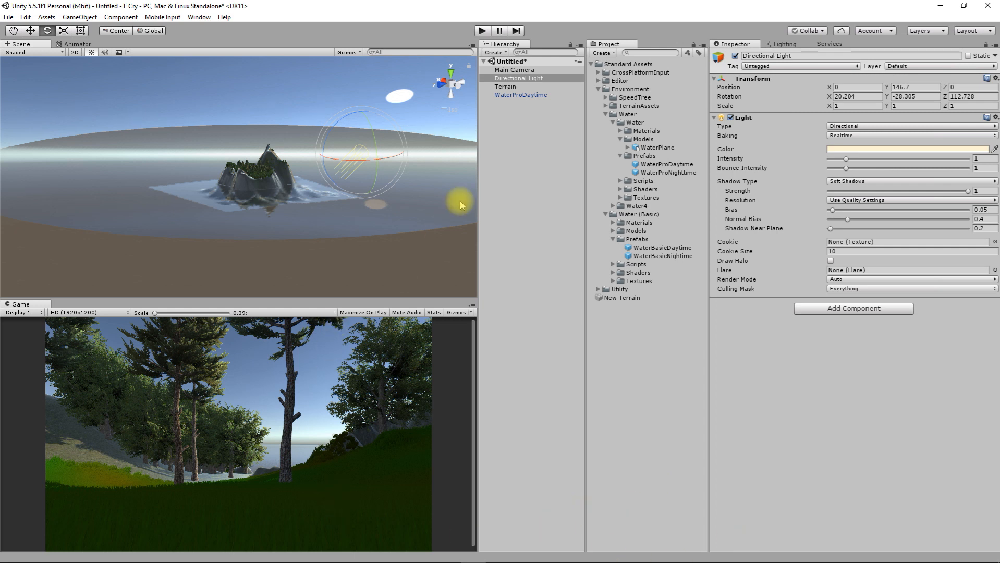
Step: Review the Main Camera's Clear Flags options and reduce its field of view to about 57.3
{"action": "left_click", "coordinate": [534, 71]}
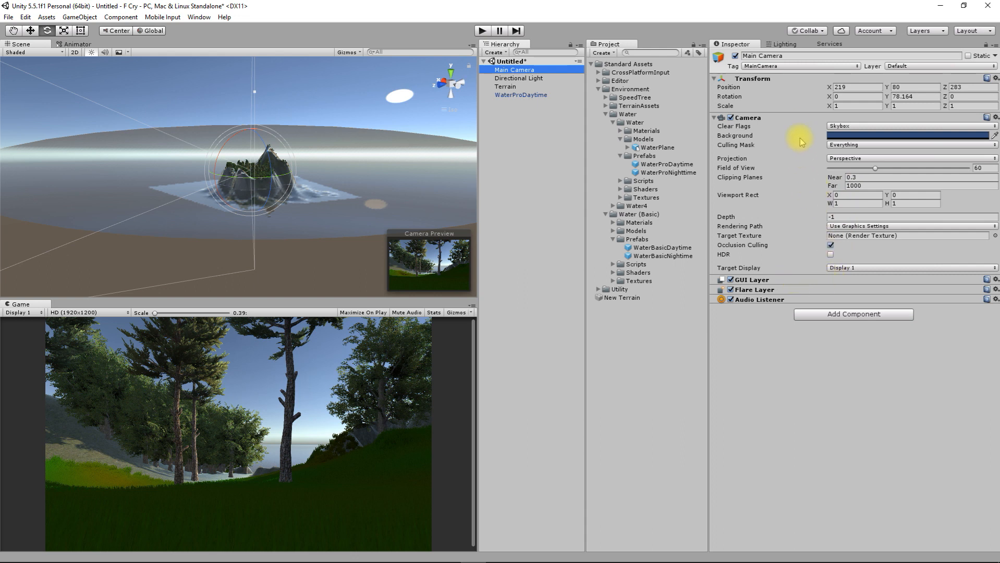
{"action": "left_click", "coordinate": [848, 126]}
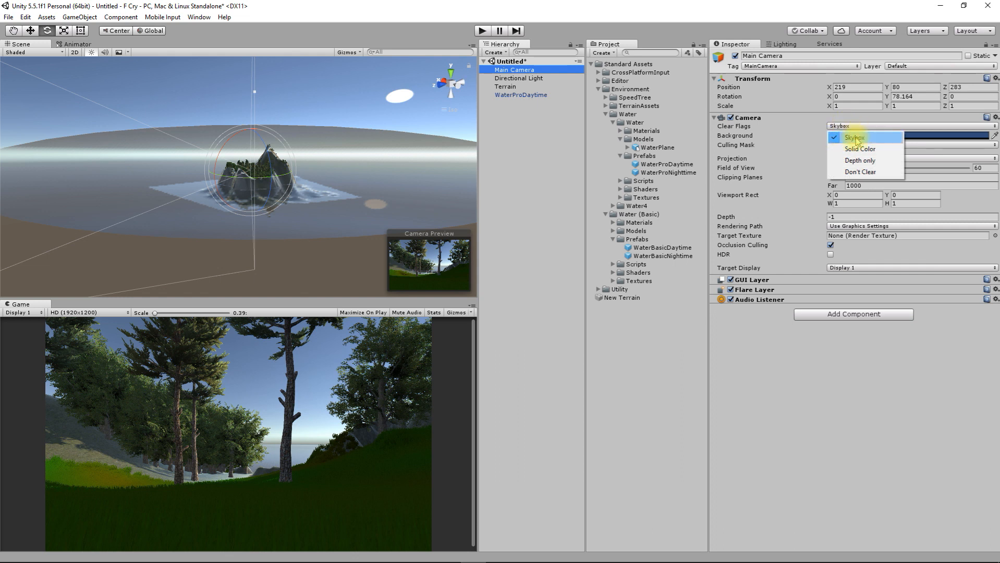
{"action": "left_click", "coordinate": [781, 153]}
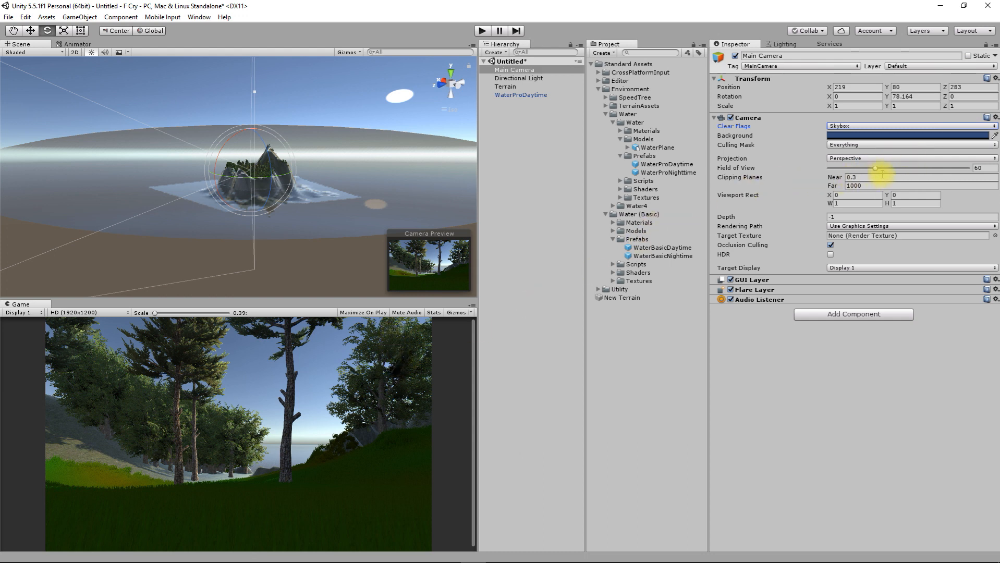
{"action": "mouse_move", "coordinate": [875, 170]}
{"action": "left_mouse_down"}
{"action": "mouse_move", "coordinate": [922, 172]}
{"action": "mouse_move", "coordinate": [883, 178]}
{"action": "mouse_move", "coordinate": [872, 168]}
{"action": "left_mouse_up"}
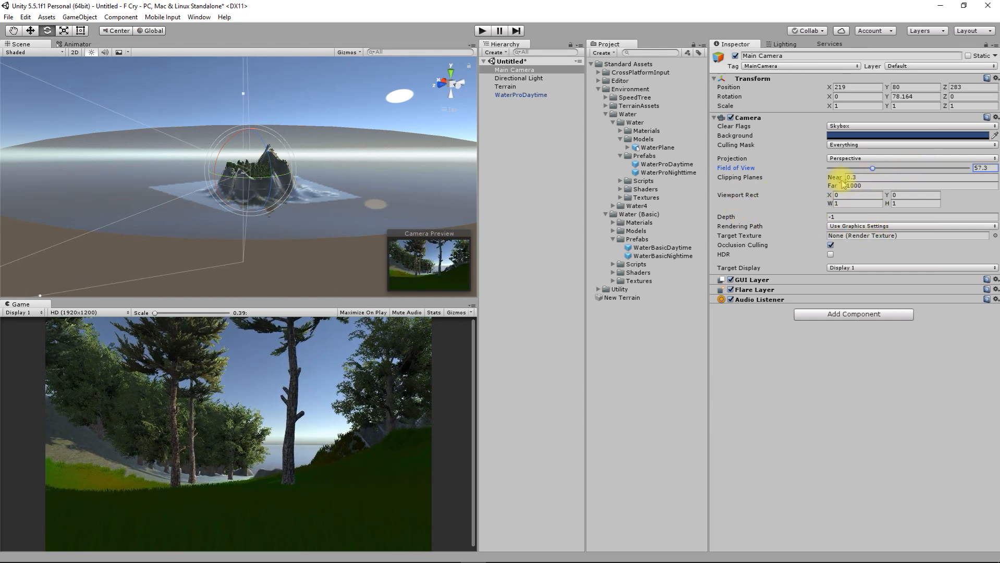
Step: Test the Main Camera's far clipping plane at 500, and extend it to about 2056
{"action": "left_click_drag", "start_coordinate": [830, 188], "coordinate": [805, 194]}
{"action": "left_click_drag", "start_coordinate": [93, 295], "coordinate": [782, 396]}
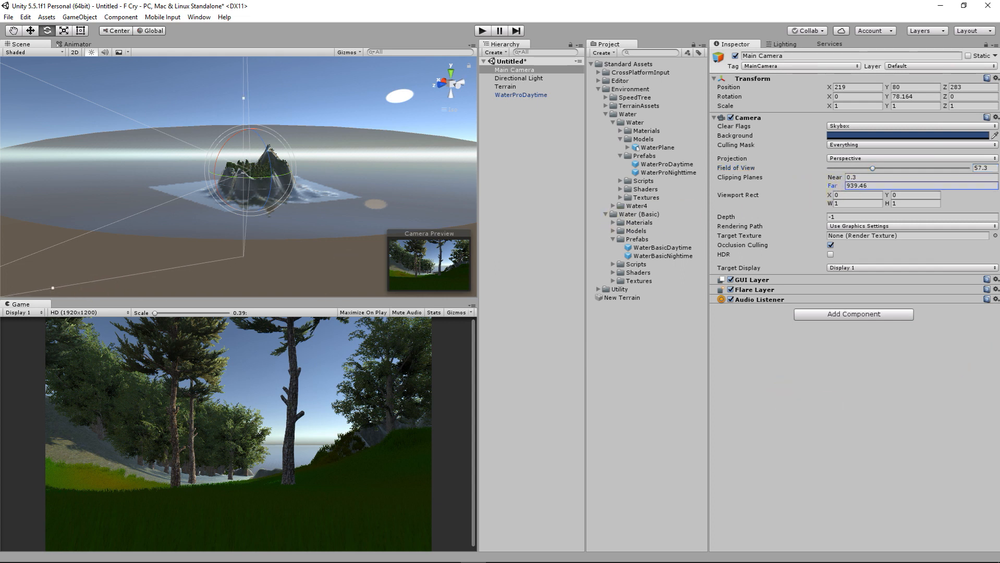
{"action": "left_click", "coordinate": [859, 186]}
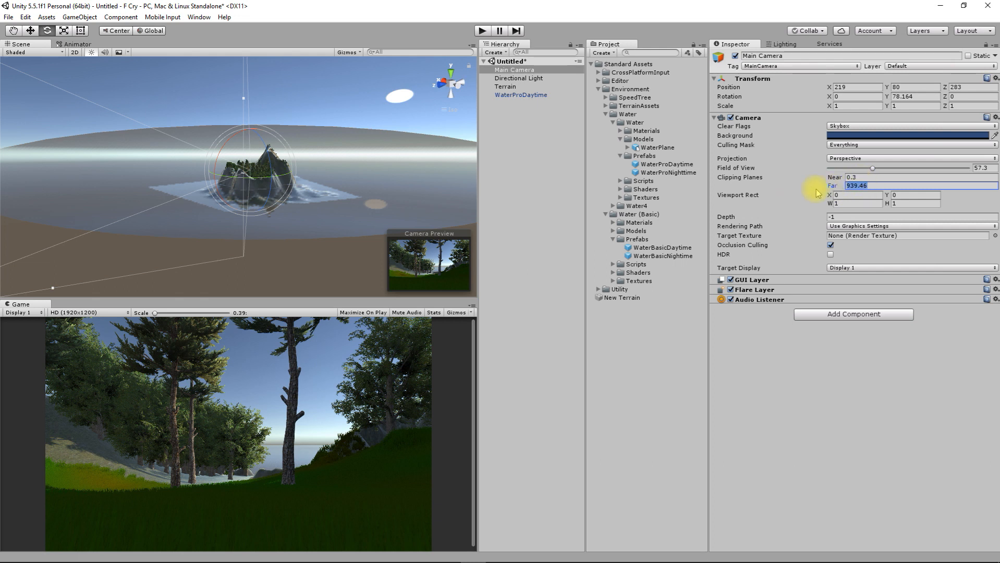
{"action": "type", "text": "500"}
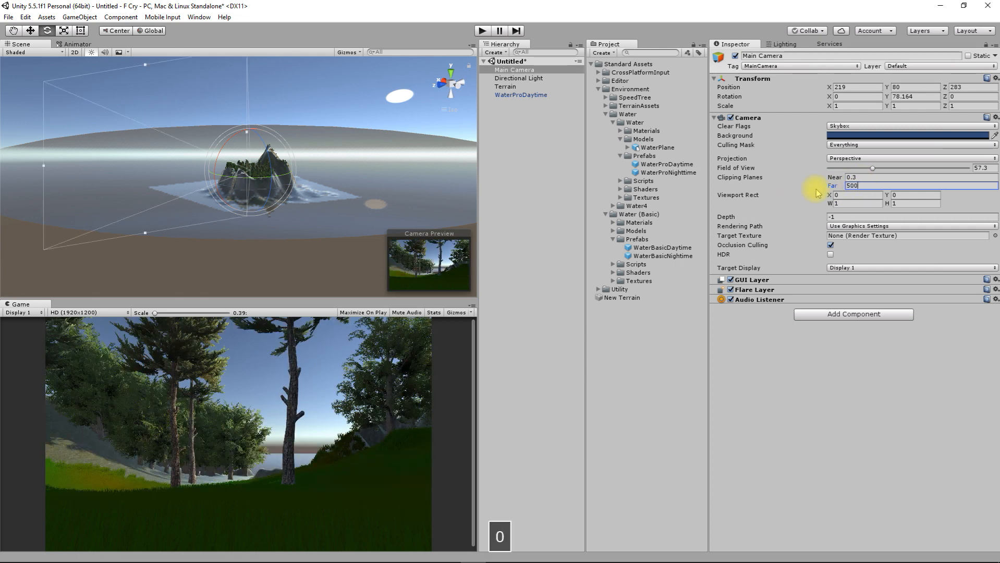
{"action": "key", "text": "Return"}
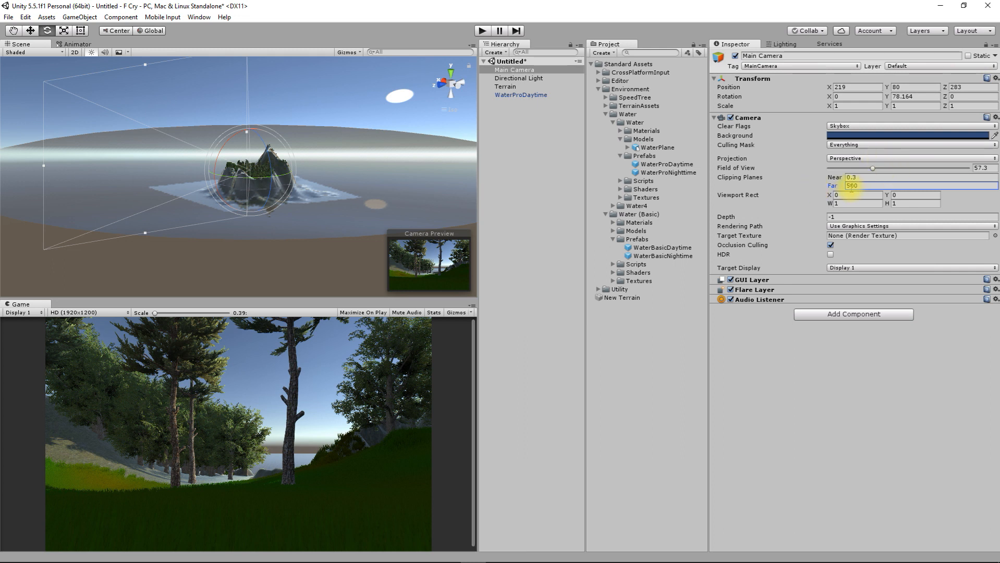
{"action": "left_click_drag", "start_coordinate": [843, 187], "coordinate": [856, 139]}
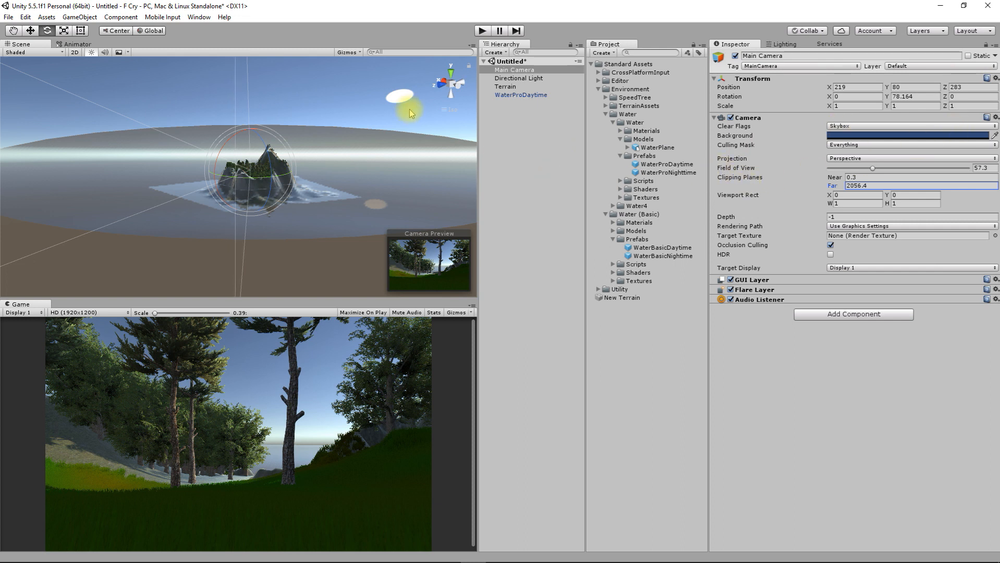
Step: Inspect the island and surrounding water up close from another angle, and show the settings of WaterProDaytime
{"action": "left_click_drag", "start_coordinate": [193, 77], "coordinate": [239, 141], "text": "alt"}
{"action": "scroll", "coordinate": [239, 141], "scroll_direction": "up", "scroll_amount": 6}
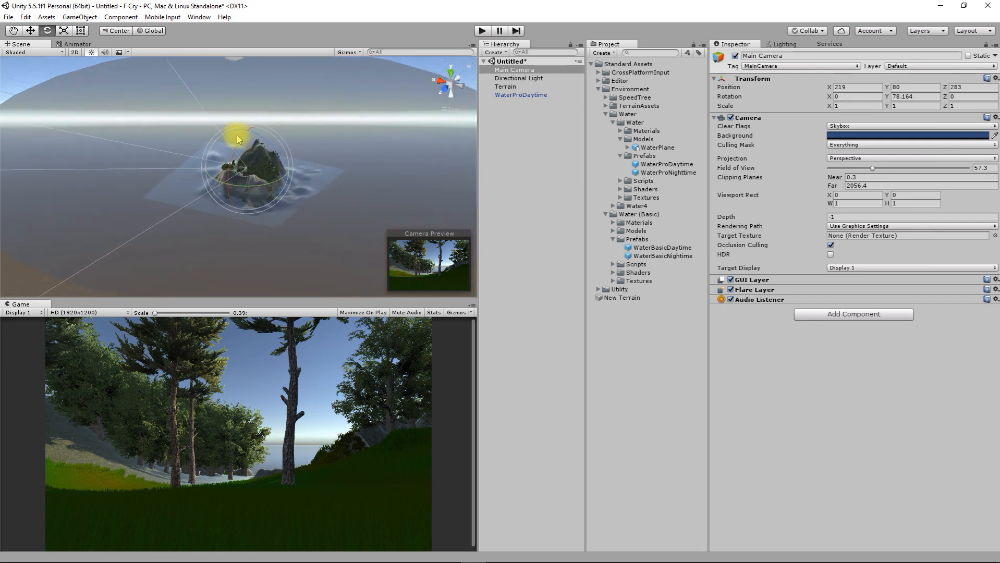
{"action": "left_click_drag", "start_coordinate": [249, 188], "coordinate": [382, 184], "text": "alt"}
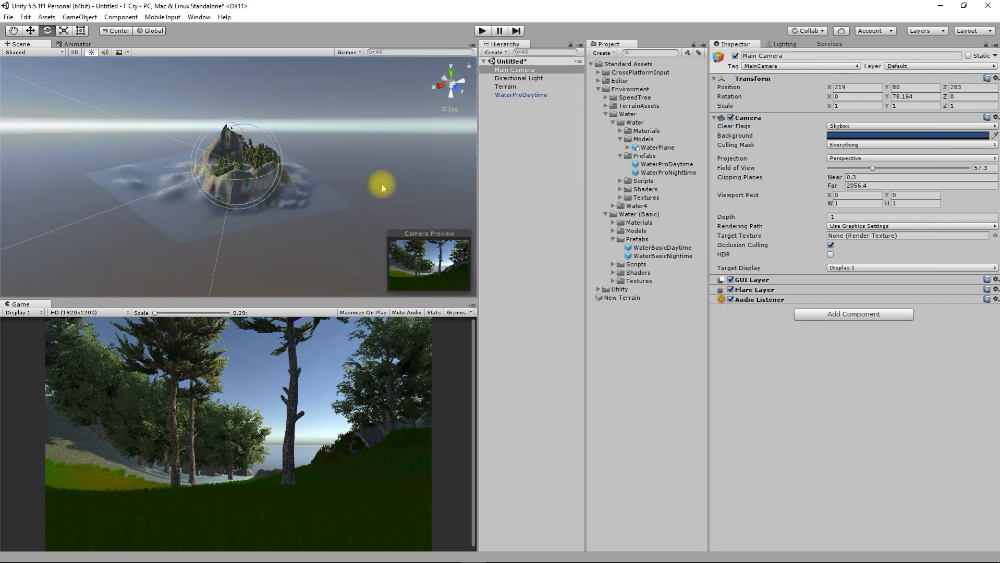
{"action": "scroll", "coordinate": [382, 184], "scroll_direction": "up", "scroll_amount": 5}
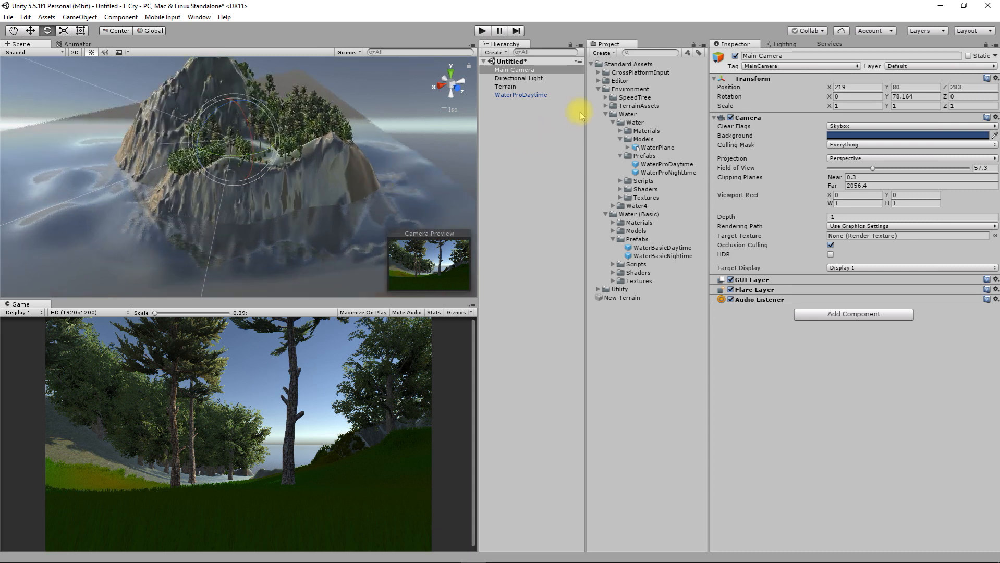
{"action": "left_click", "coordinate": [520, 95]}
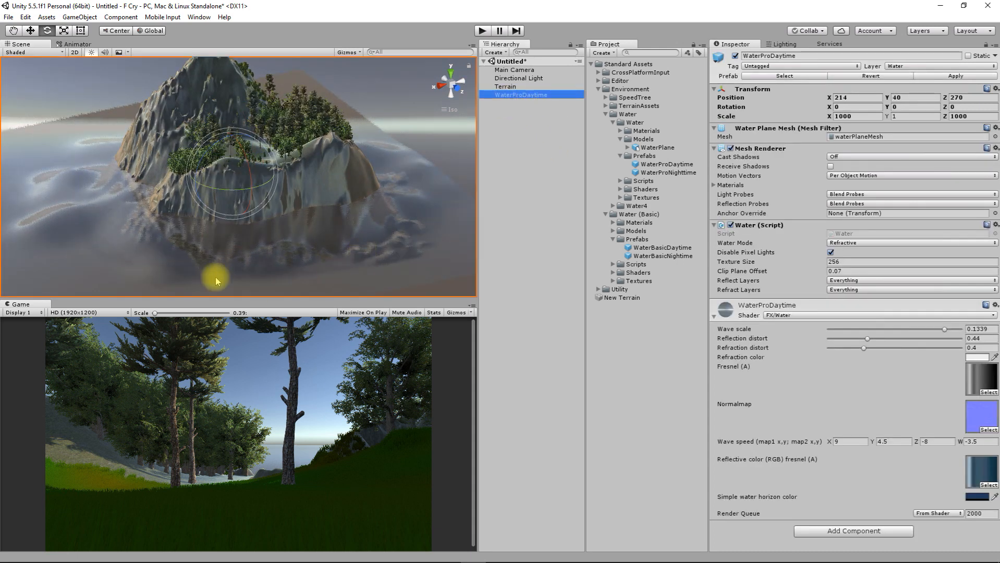
Step: Review the scene's environment lighting and browse the available skybox materials, keeping Default-Skybox
{"action": "key", "text": "f"}
{"action": "left_click_drag", "start_coordinate": [278, 194], "coordinate": [302, 154], "text": "alt"}
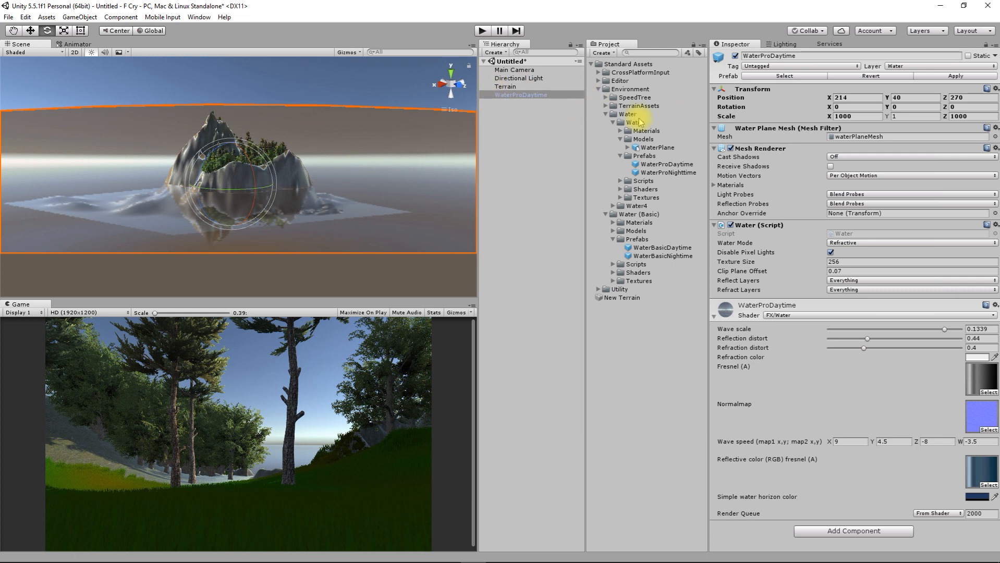
{"action": "left_click", "coordinate": [536, 71]}
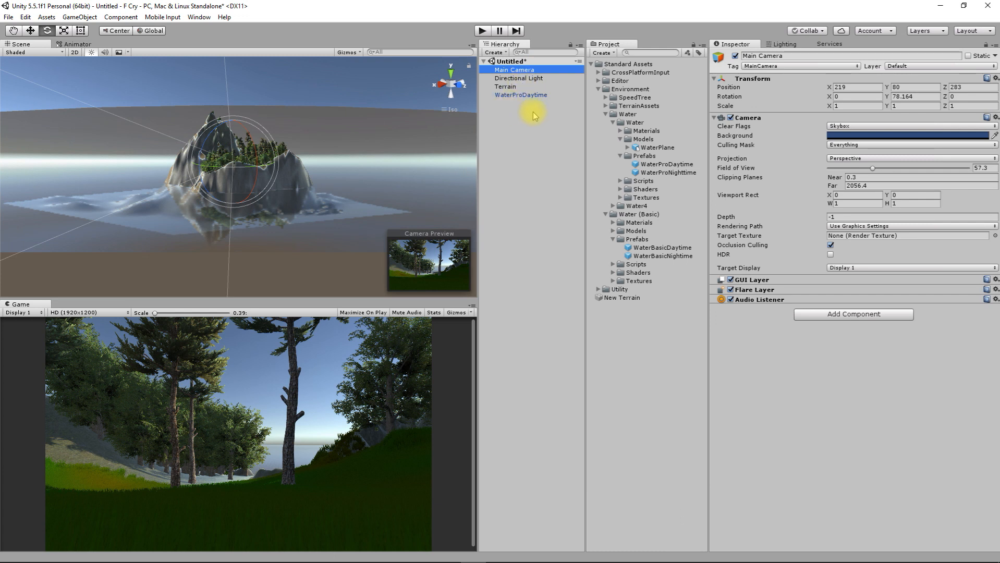
{"action": "left_click", "coordinate": [795, 46]}
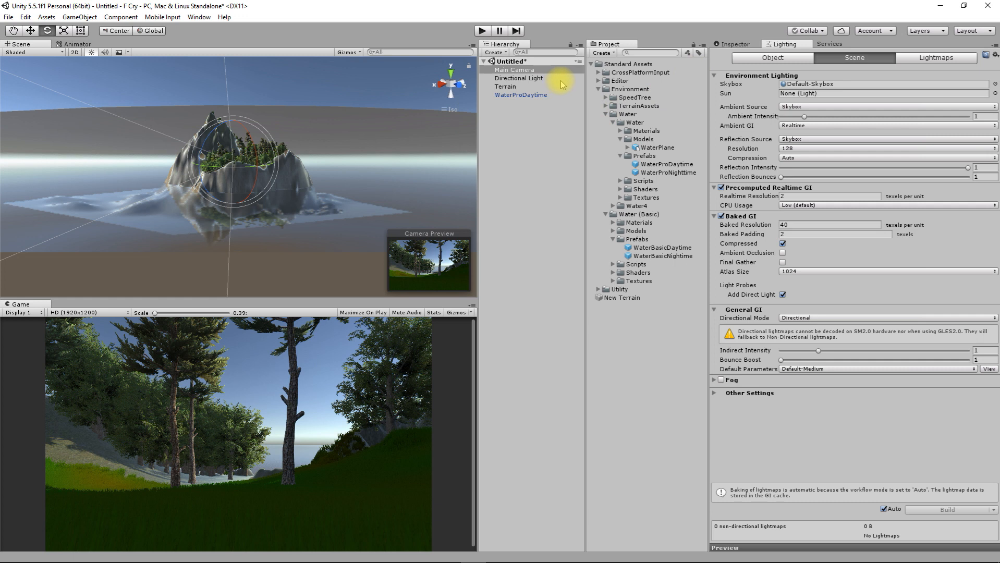
{"action": "left_click", "coordinate": [995, 84]}
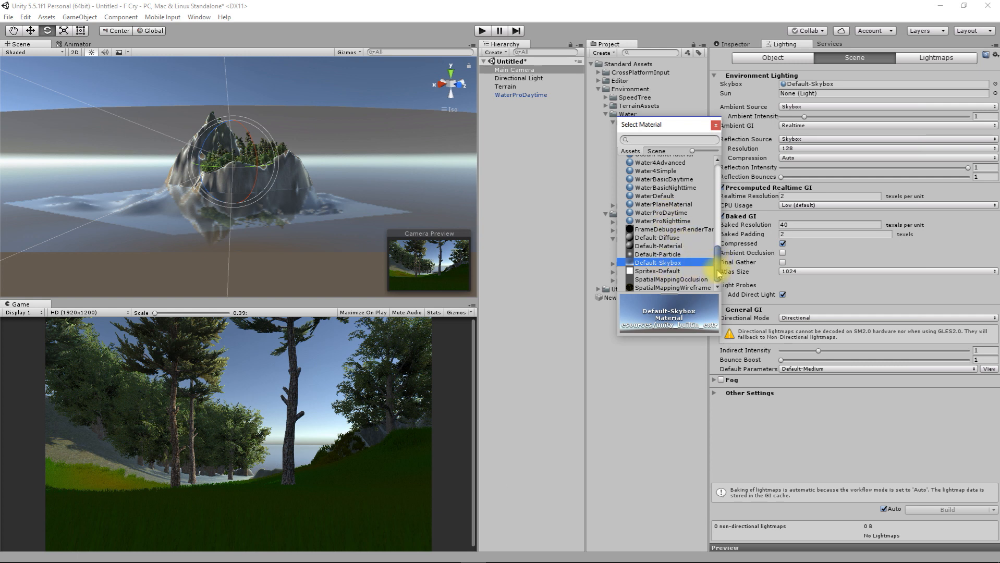
{"action": "left_click_drag", "start_coordinate": [717, 259], "coordinate": [737, 285]}
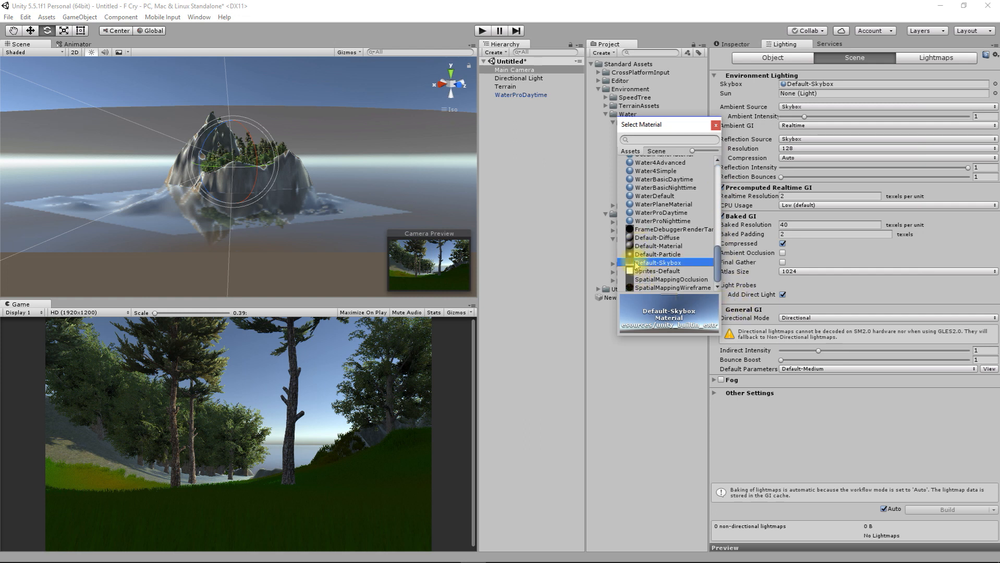
{"action": "left_click", "coordinate": [715, 126]}
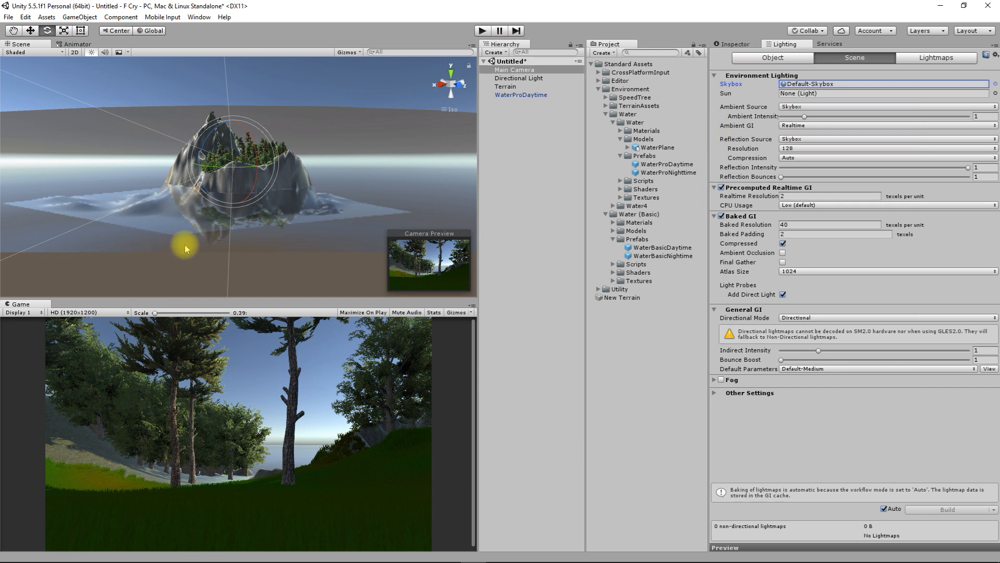
Step: Import the complete Characters package from the Standard Assets into the project
{"action": "left_click_drag", "start_coordinate": [229, 228], "coordinate": [315, 237], "text": "alt"}
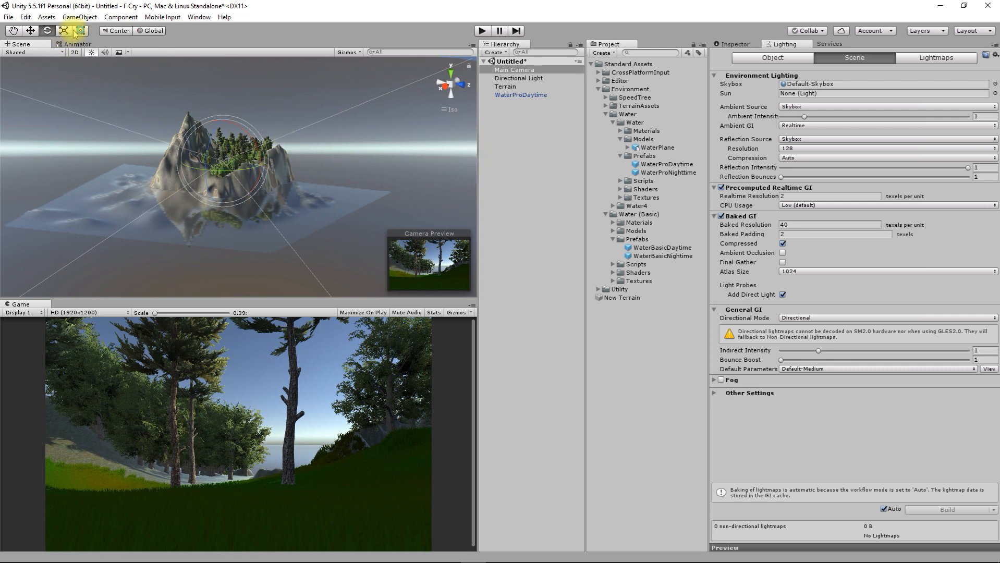
{"action": "left_click", "coordinate": [46, 17]}
{"action": "mouse_move", "coordinate": [145, 108]}
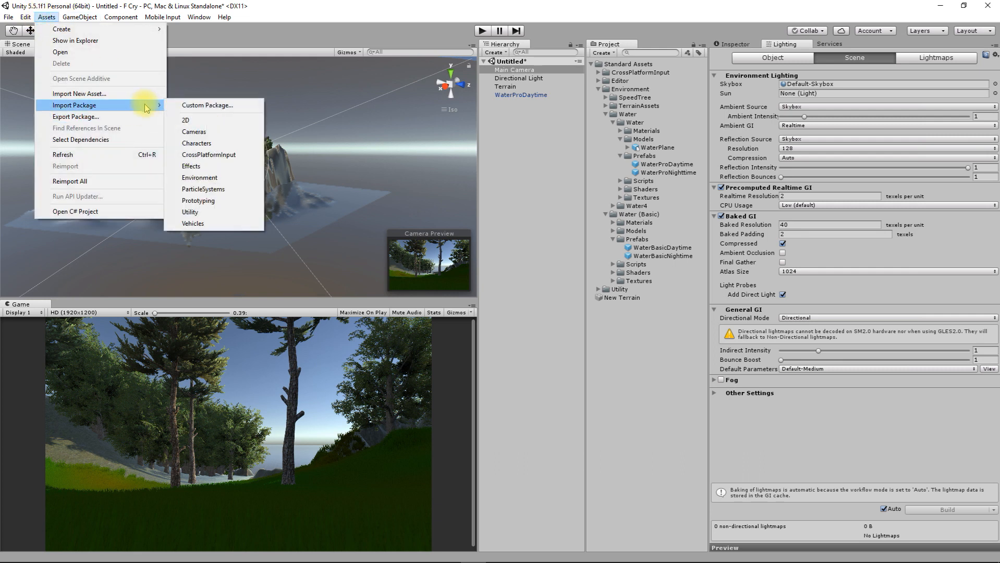
{"action": "left_click", "coordinate": [221, 144]}
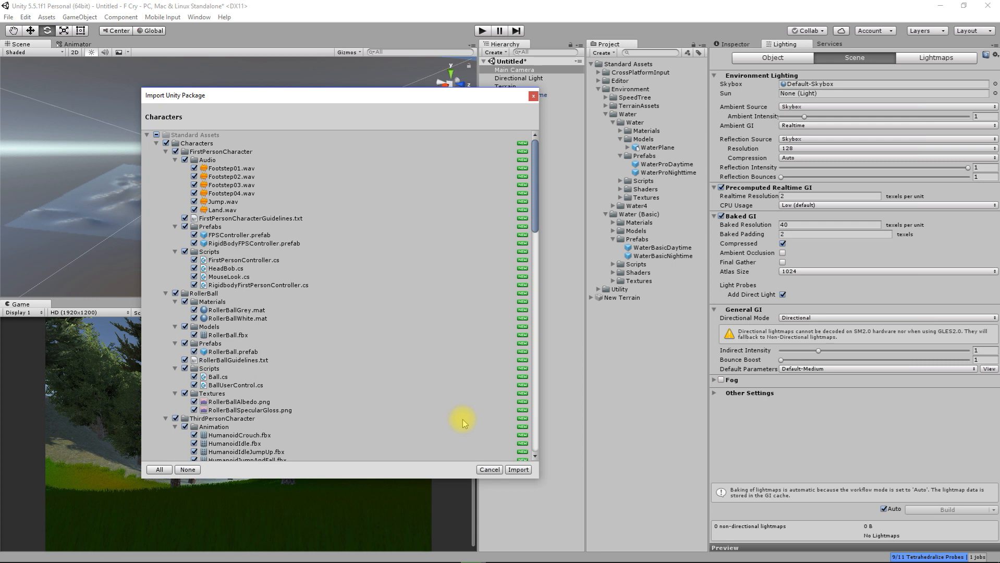
{"action": "left_click", "coordinate": [511, 472]}
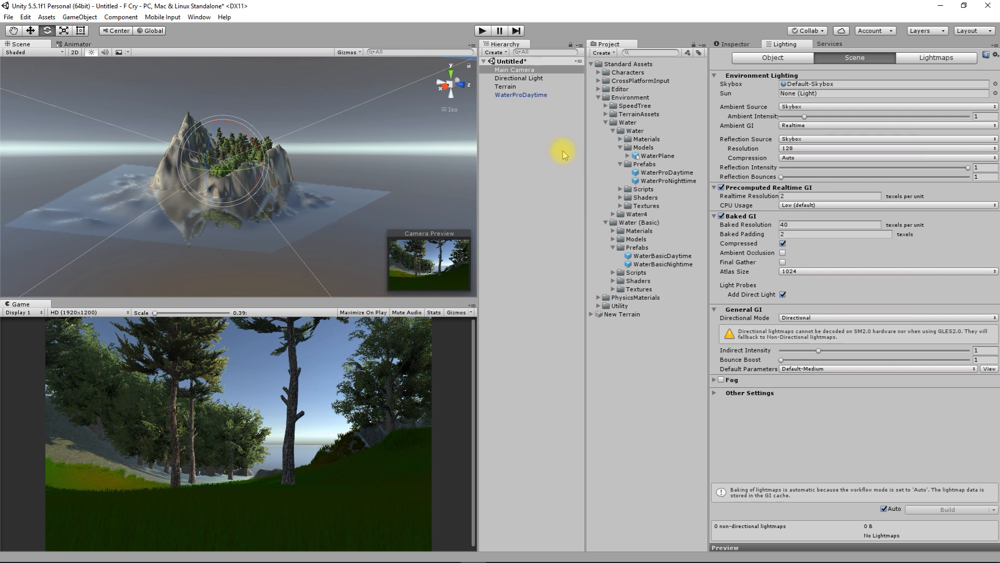
Step: Find the FirstPersonCharacter prefabs in the Characters assets and add RigidBodyFPSController to the scene
{"action": "left_click", "coordinate": [597, 99]}
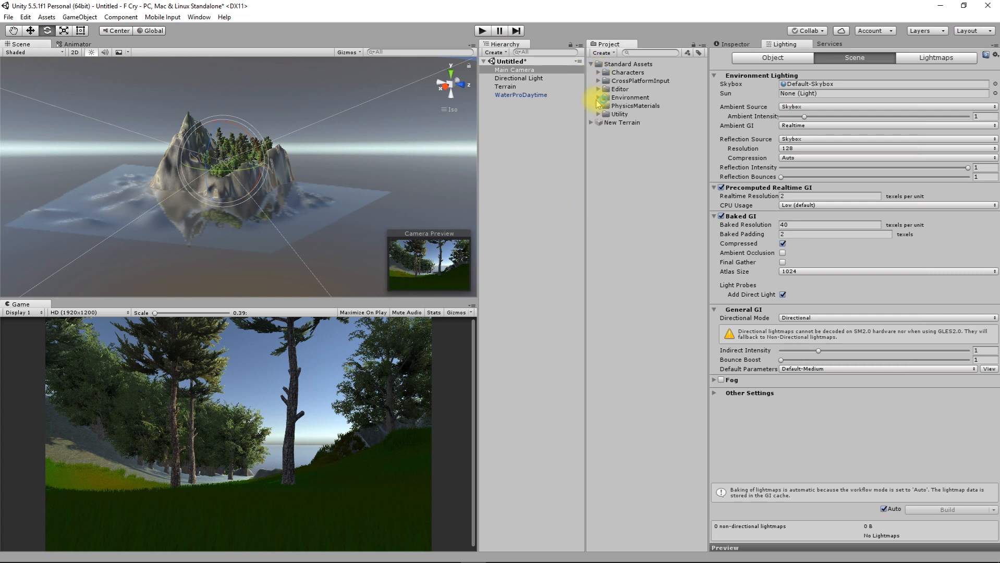
{"action": "left_click", "coordinate": [598, 73]}
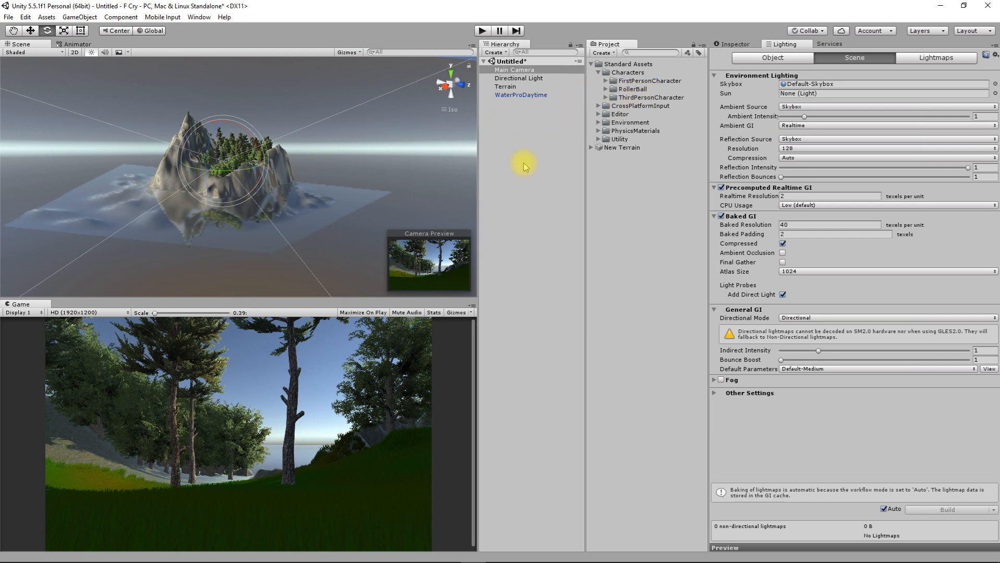
{"action": "left_click", "coordinate": [626, 82]}
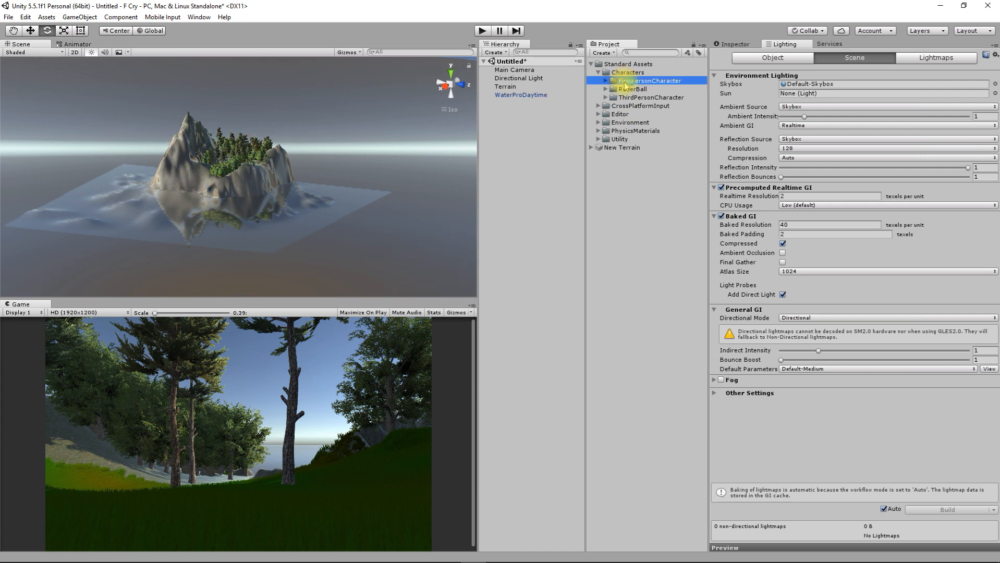
{"action": "left_click", "coordinate": [605, 82]}
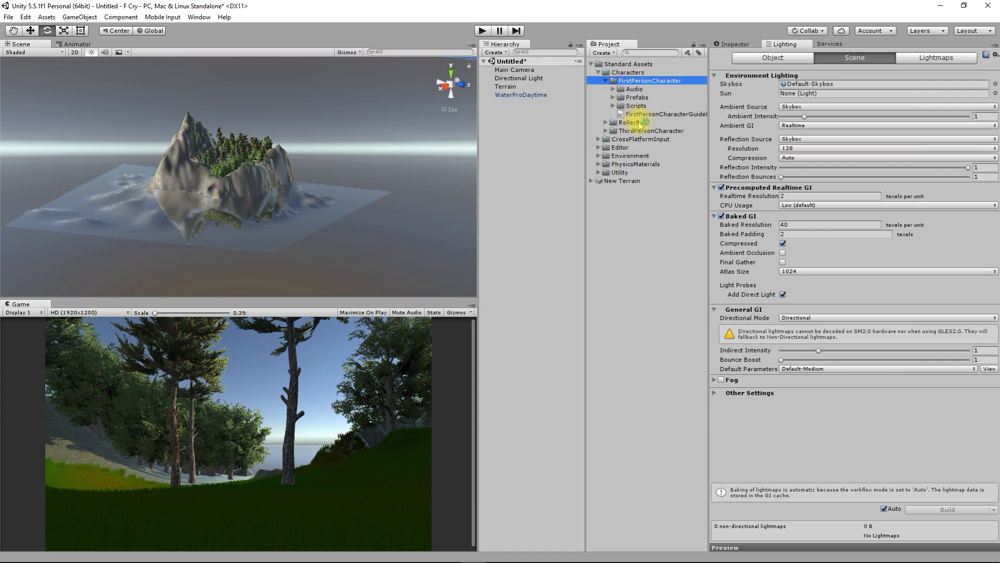
{"action": "left_click", "coordinate": [613, 98]}
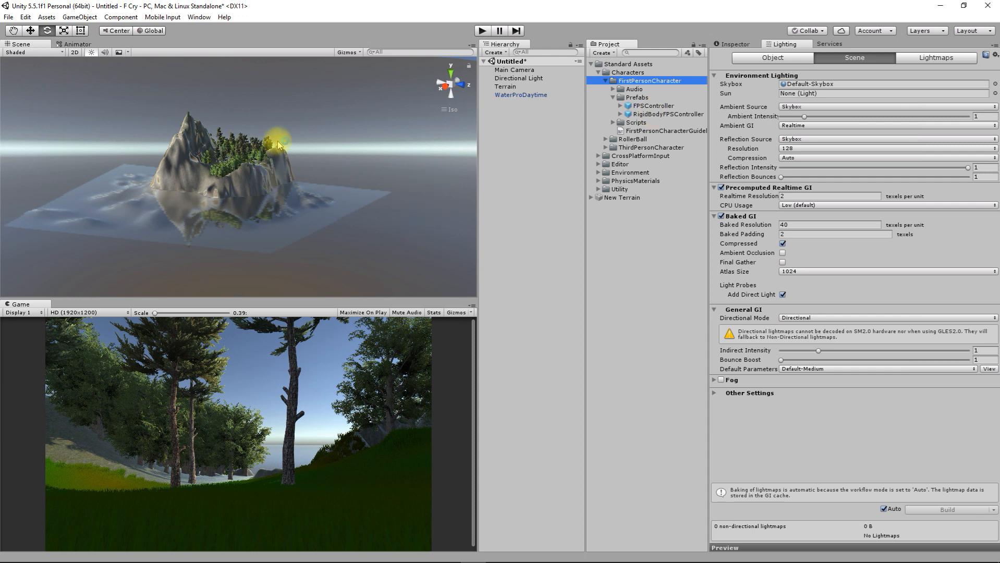
{"action": "left_click", "coordinate": [651, 106]}
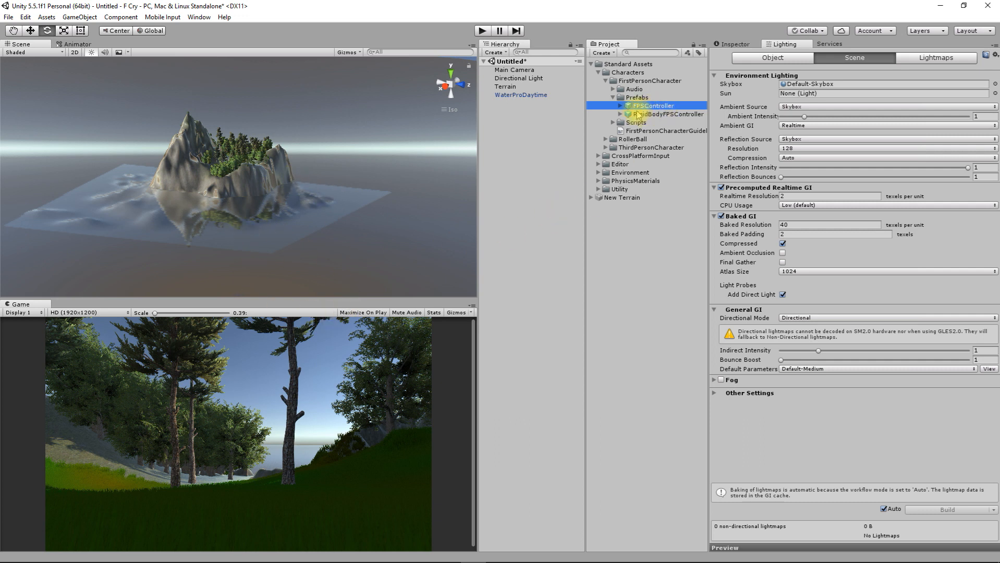
{"action": "left_click", "coordinate": [657, 115]}
{"action": "left_click_drag", "start_coordinate": [661, 117], "coordinate": [507, 157]}
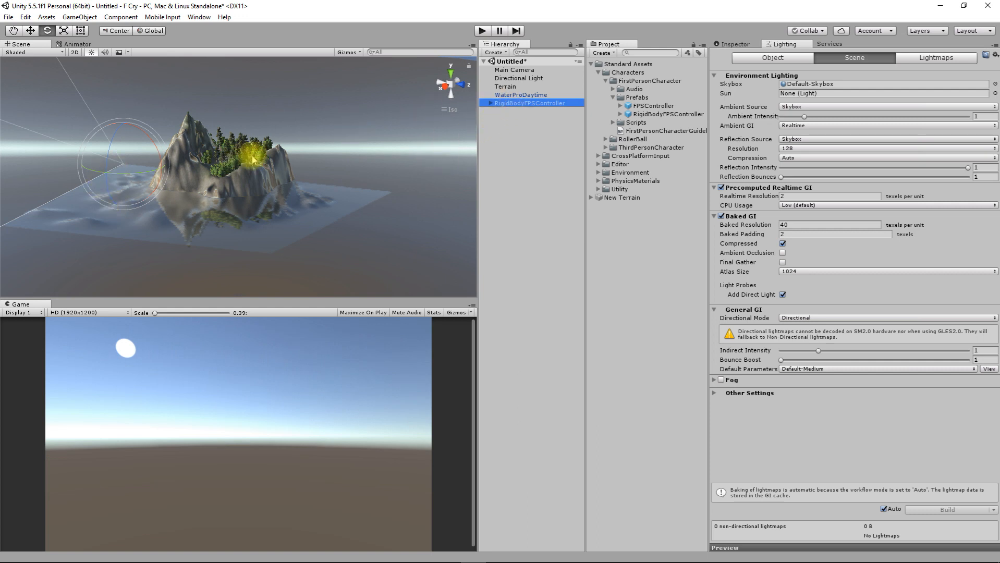
Step: Delete the original Main Camera from the scene and select the MainCamera nested in RigidBodyFPSController
{"action": "left_click", "coordinate": [514, 70]}
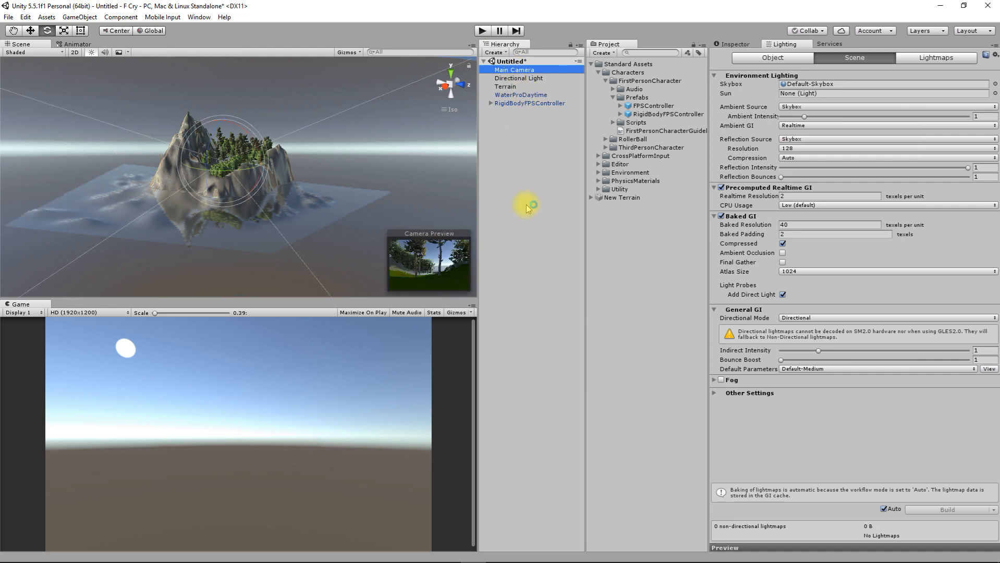
{"action": "key", "text": "Delete"}
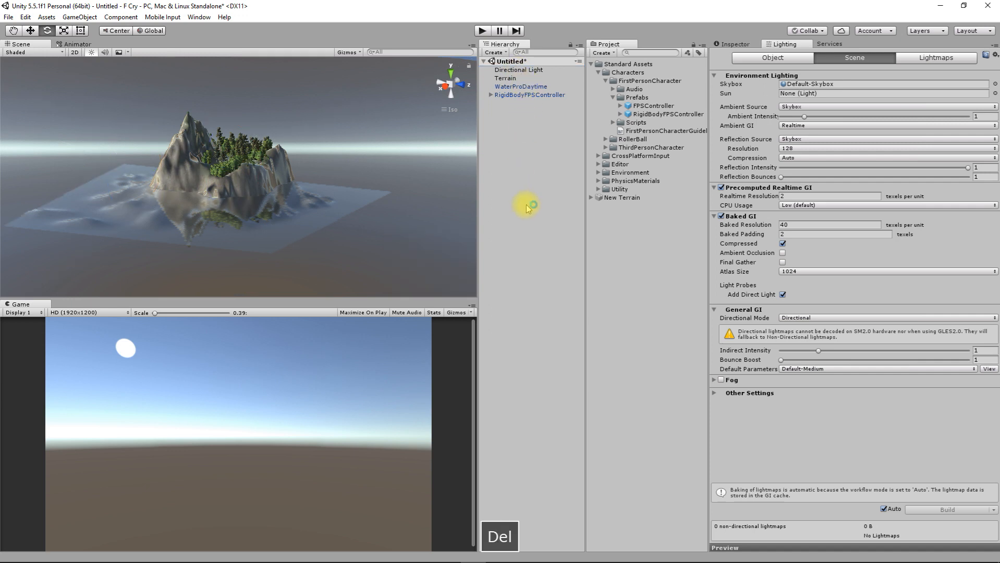
{"action": "left_click", "coordinate": [529, 95]}
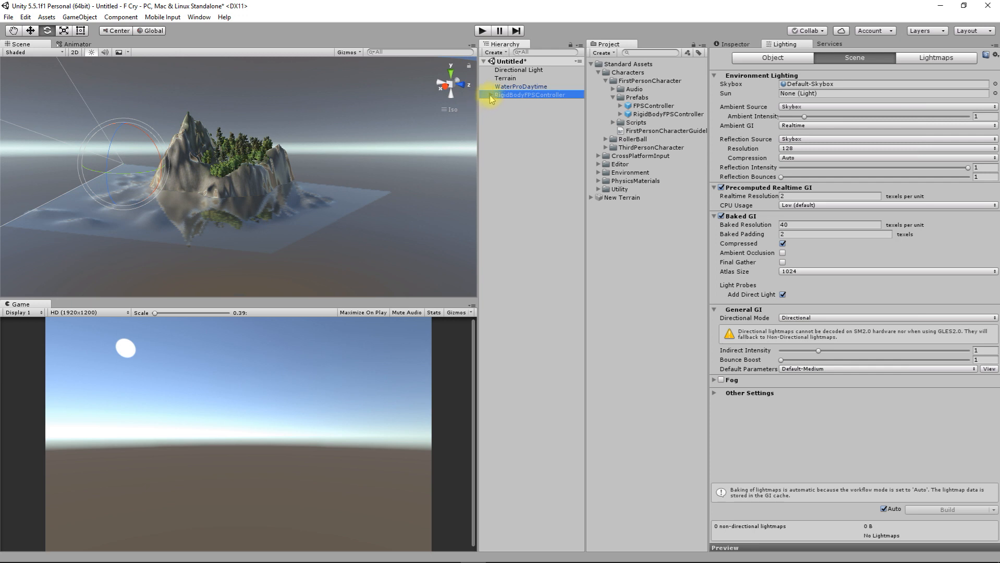
{"action": "left_click", "coordinate": [520, 104]}
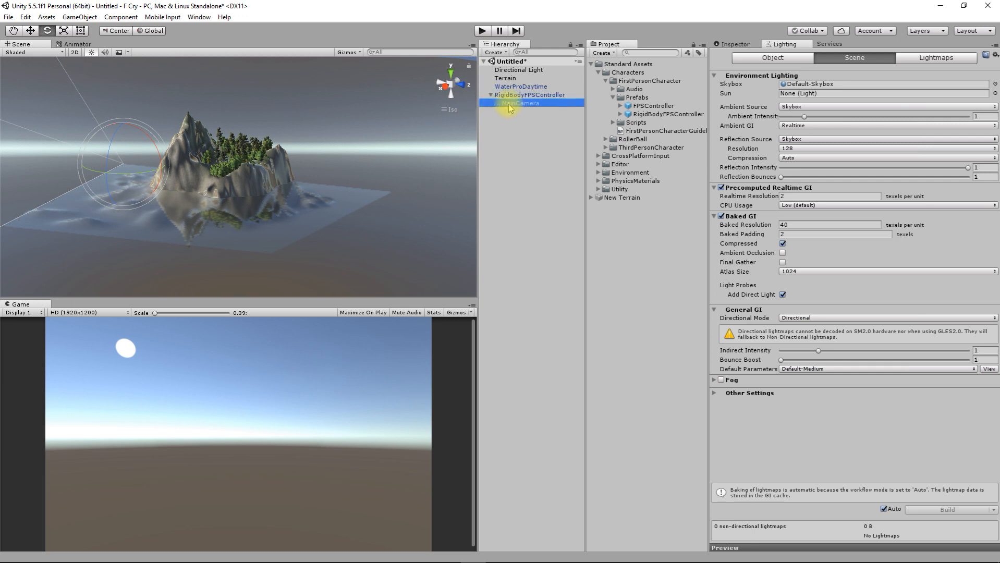
Step: Move RigidBodyFPSController above the island's forest, to about X 197.1, Y 120.4, Z 301.9, using the front and right views
{"action": "left_click", "coordinate": [504, 94]}
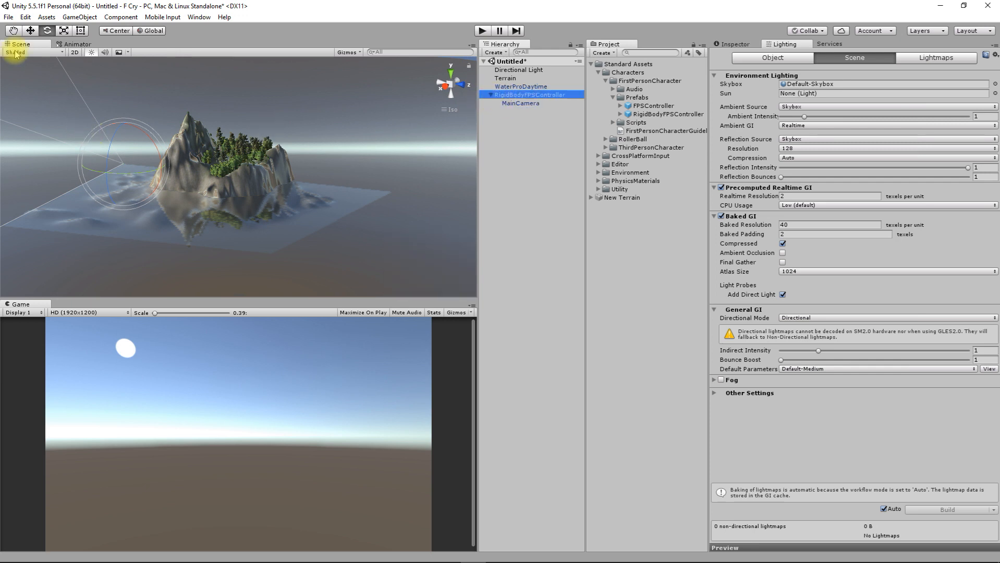
{"action": "left_click", "coordinate": [30, 30]}
{"action": "left_click_drag", "start_coordinate": [123, 111], "coordinate": [118, 46]}
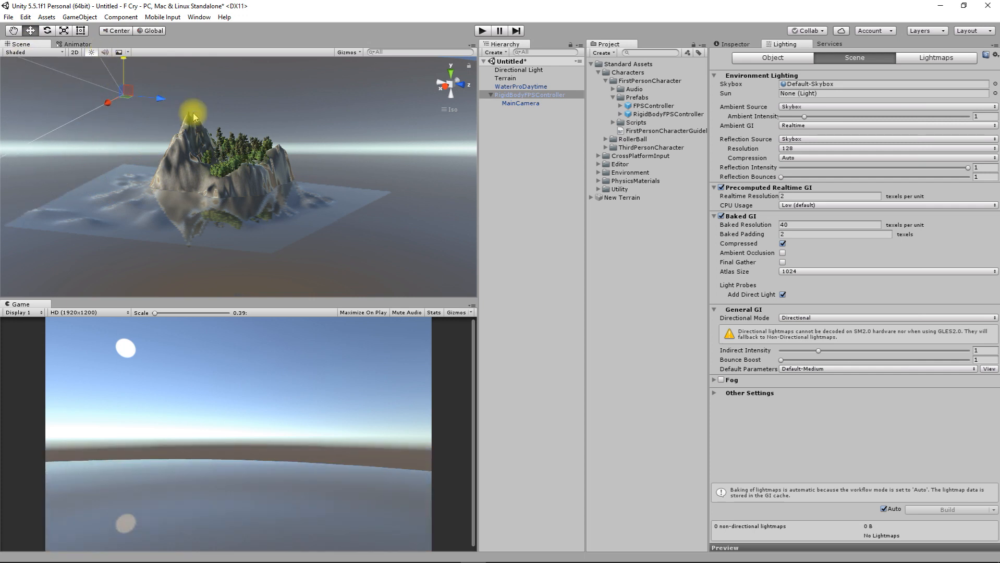
{"action": "left_click", "coordinate": [466, 87]}
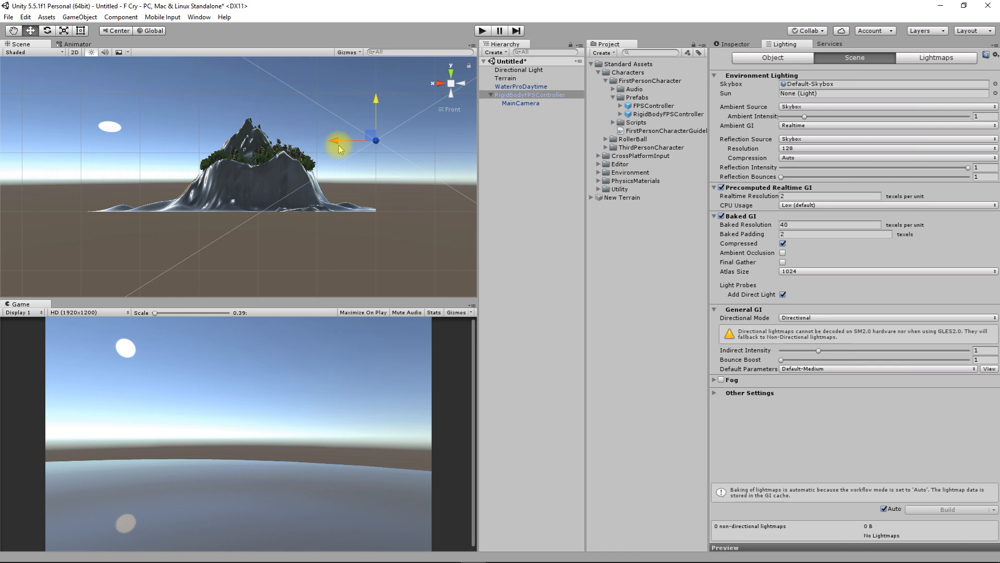
{"action": "left_click_drag", "start_coordinate": [267, 141], "coordinate": [201, 141]}
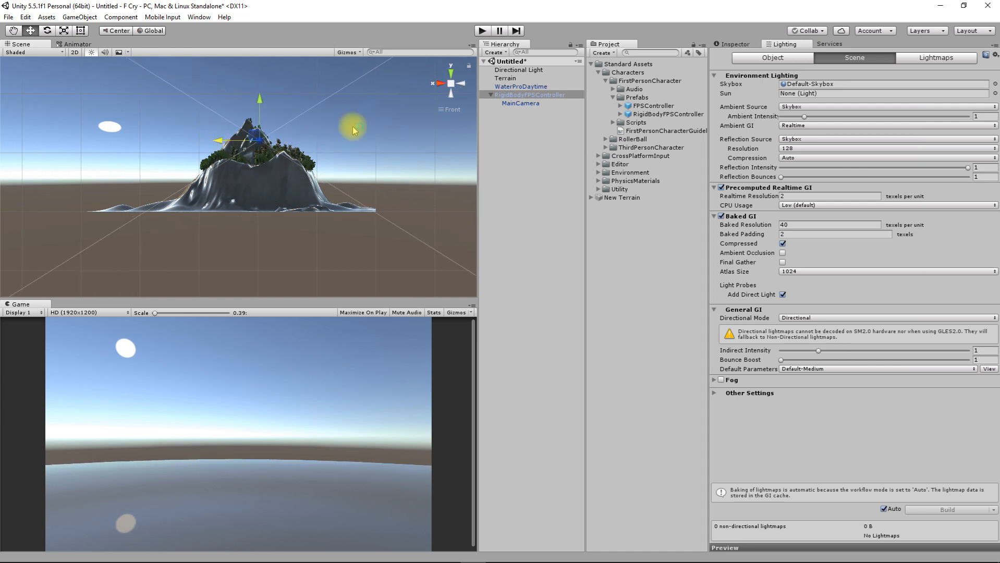
{"action": "left_click", "coordinate": [436, 85]}
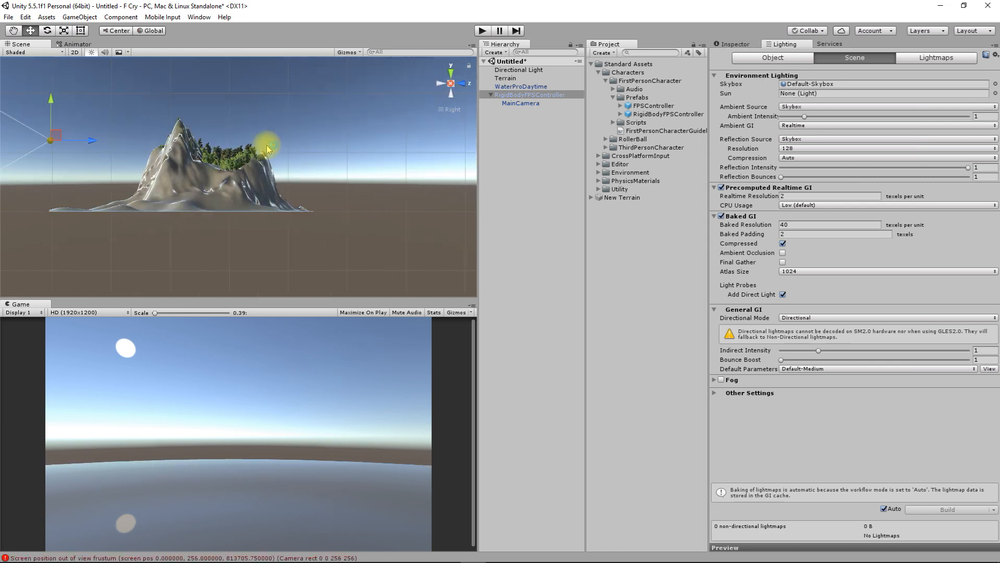
{"action": "left_click_drag", "start_coordinate": [235, 147], "coordinate": [264, 138]}
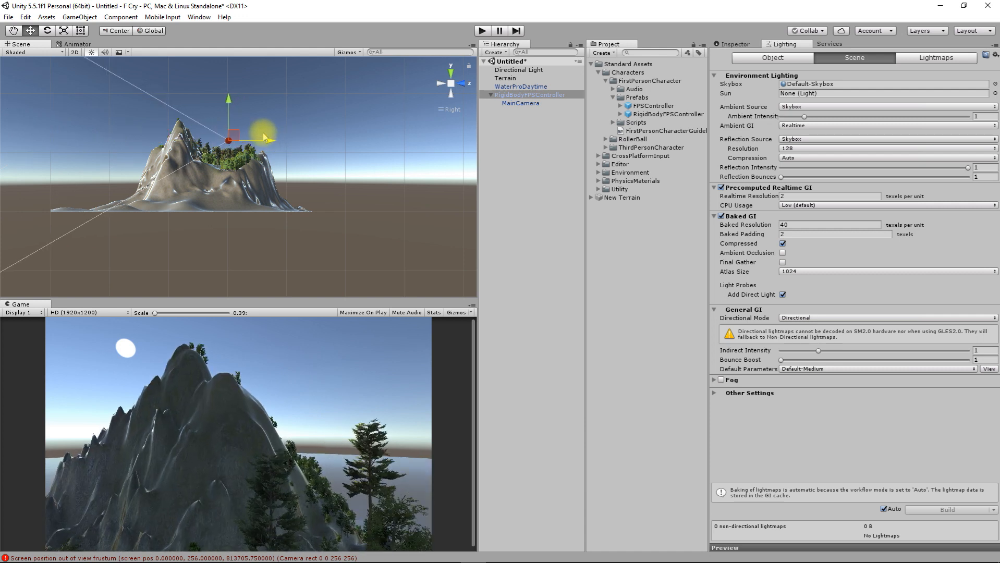
Step: Inspect RigidBodyFPSController's placement among the trees up close and show its component settings
{"action": "key", "text": "f"}
{"action": "scroll", "coordinate": [264, 136], "scroll_direction": "down", "scroll_amount": 8}
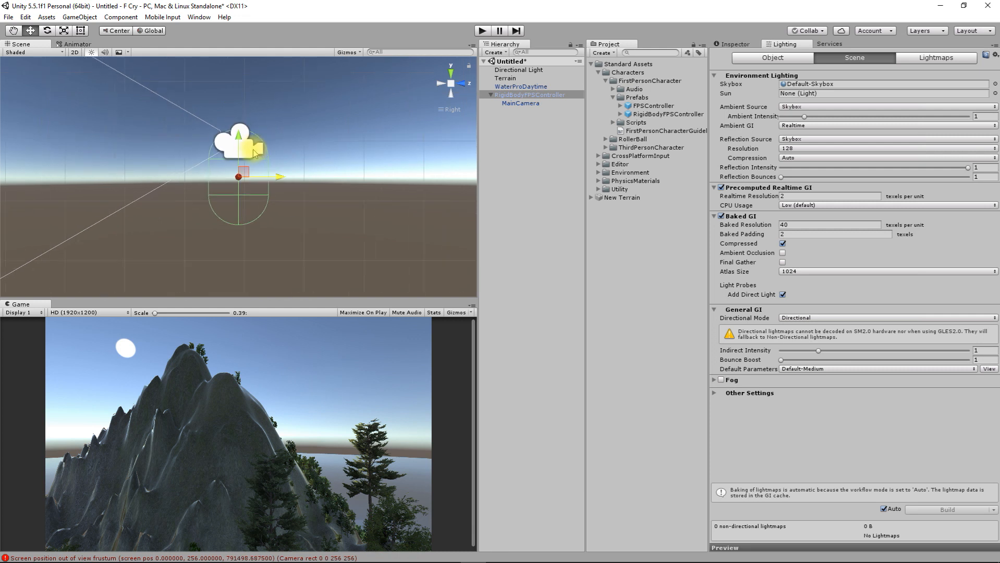
{"action": "scroll", "coordinate": [254, 154], "scroll_direction": "up", "scroll_amount": 8}
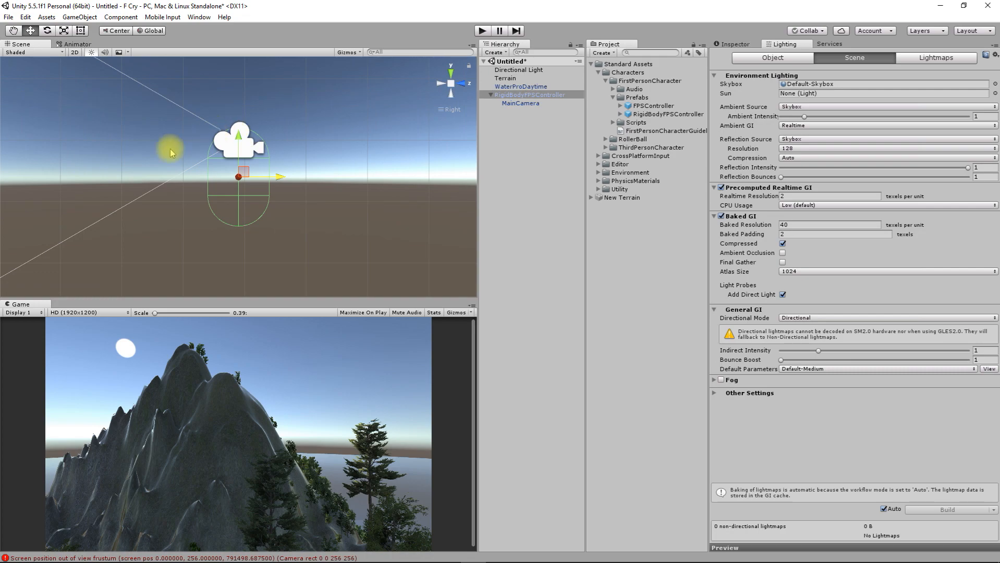
{"action": "left_click_drag", "start_coordinate": [278, 161], "coordinate": [224, 220], "text": "alt"}
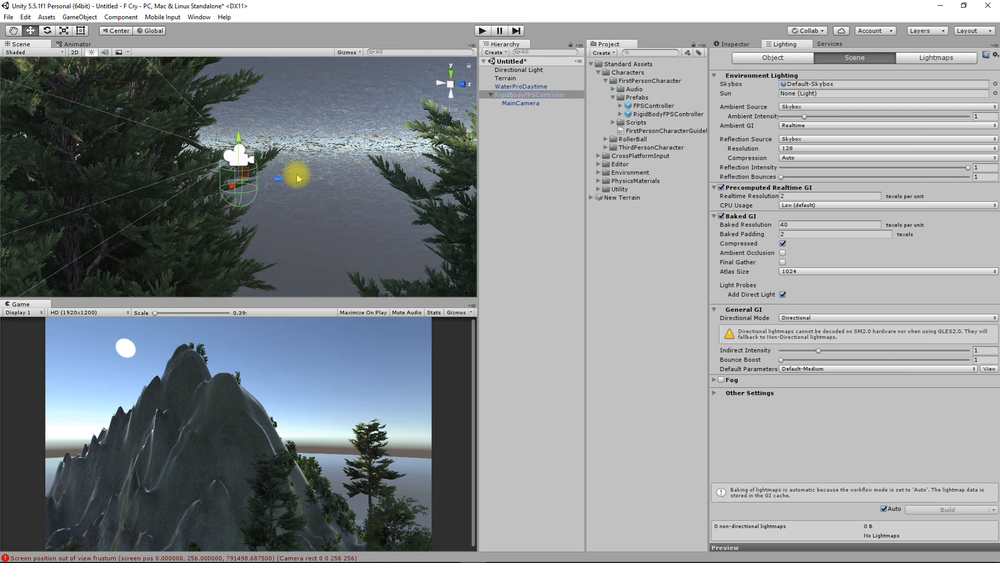
{"action": "left_click_drag", "start_coordinate": [263, 168], "coordinate": [453, 183], "text": "alt"}
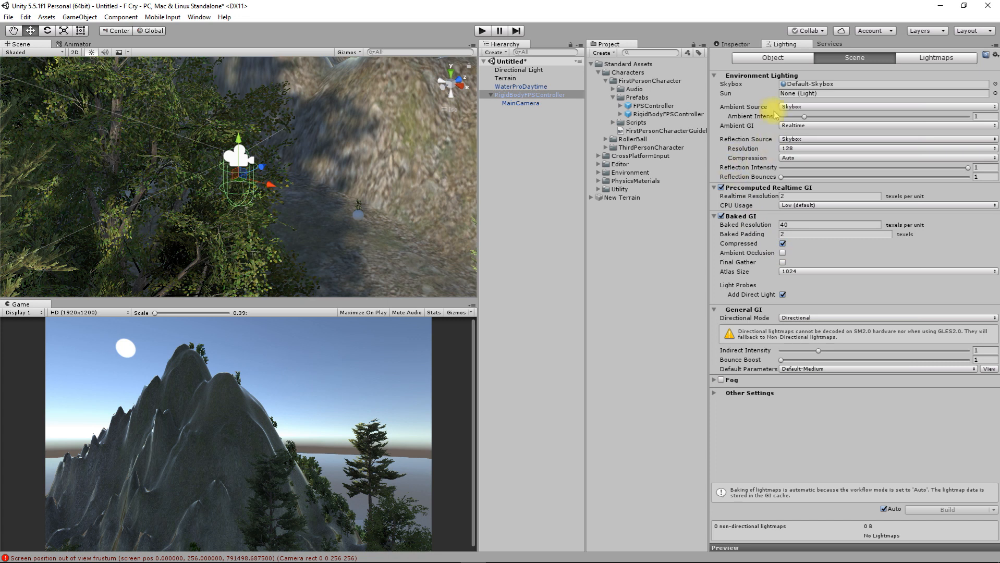
{"action": "left_click", "coordinate": [741, 45]}
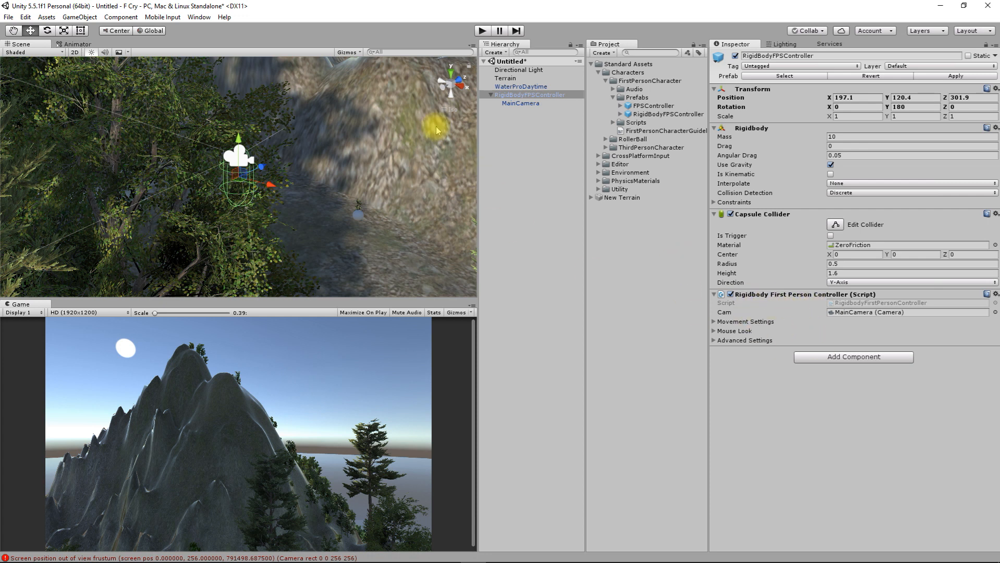
Step: Play the scene and walk forward across the island as the first-person character
{"action": "left_click", "coordinate": [482, 31]}
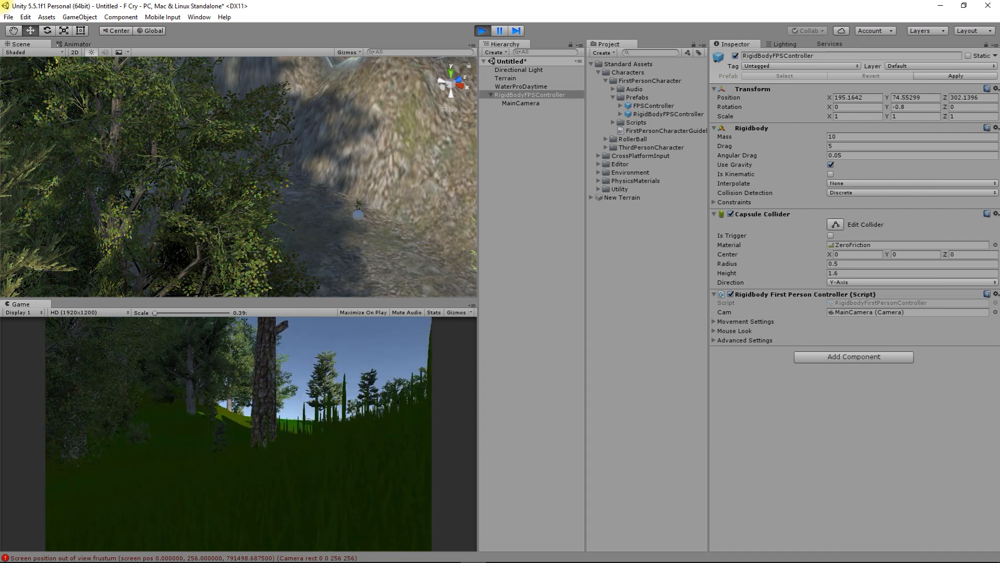
{"action": "key", "text": "w"}
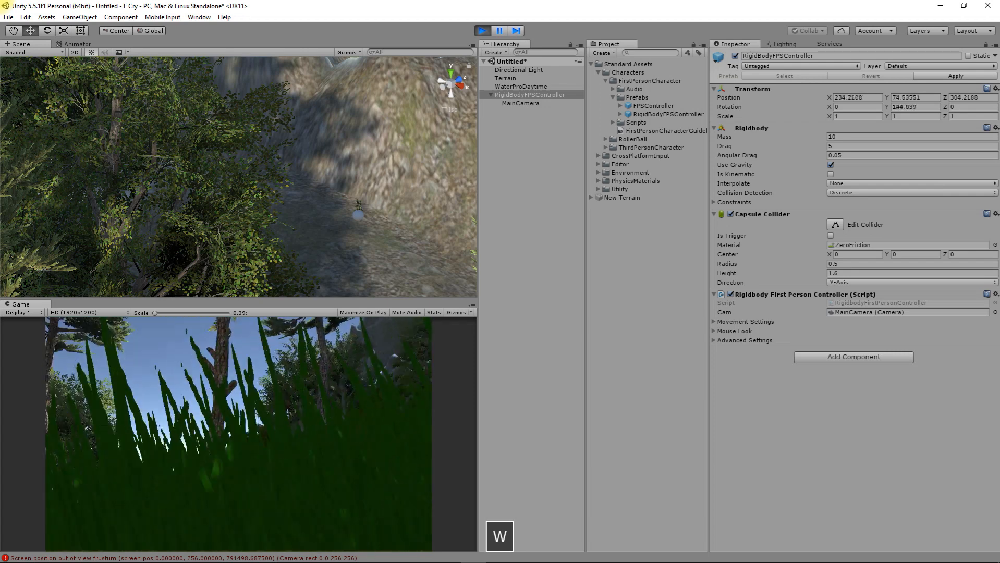
{"action": "key", "text": "w"}
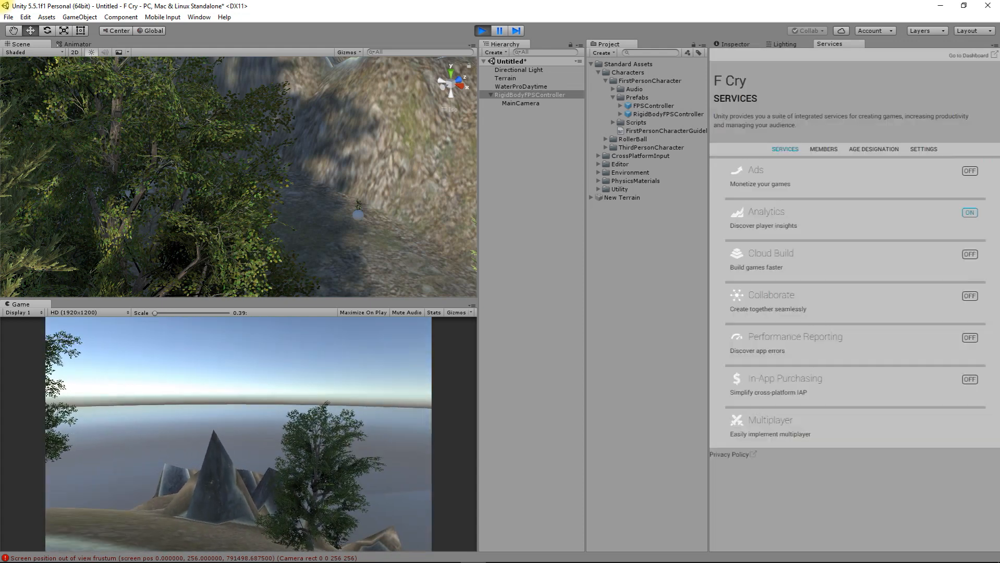
Step: Walk further along the island's slope while looking around as the first-person character and end play mode
{"action": "key", "text": "w"}
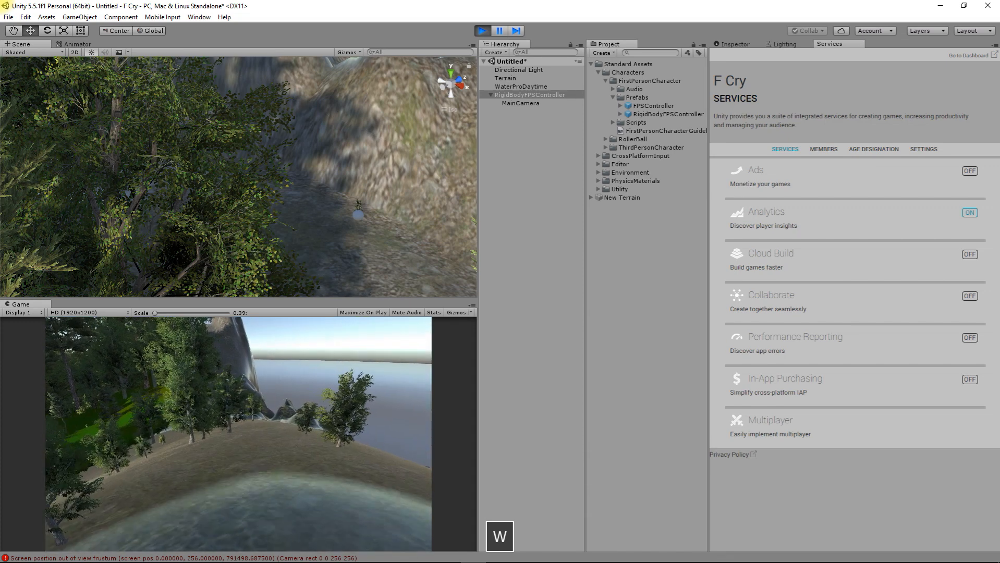
{"action": "key", "text": "Escape"}
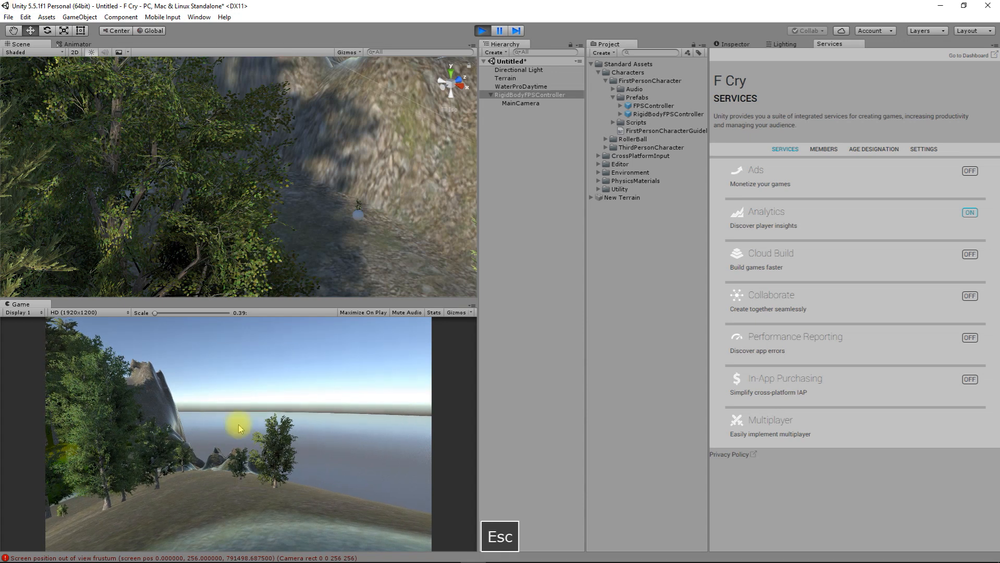
{"action": "left_click", "coordinate": [481, 30]}
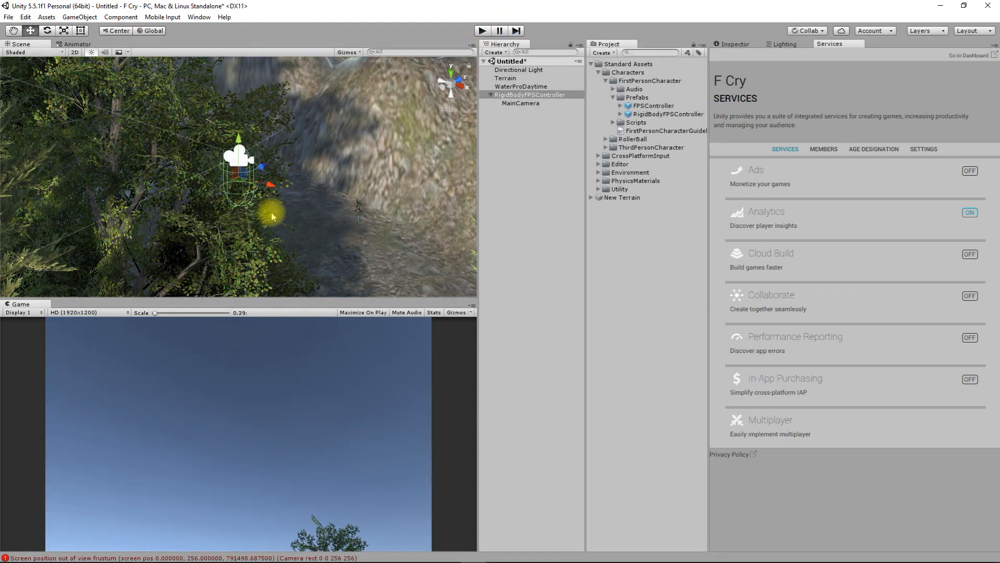
Step: Show RigidBodyFPSController's component settings and set its Capsule Collider height to 3.47
{"action": "left_click", "coordinate": [743, 44]}
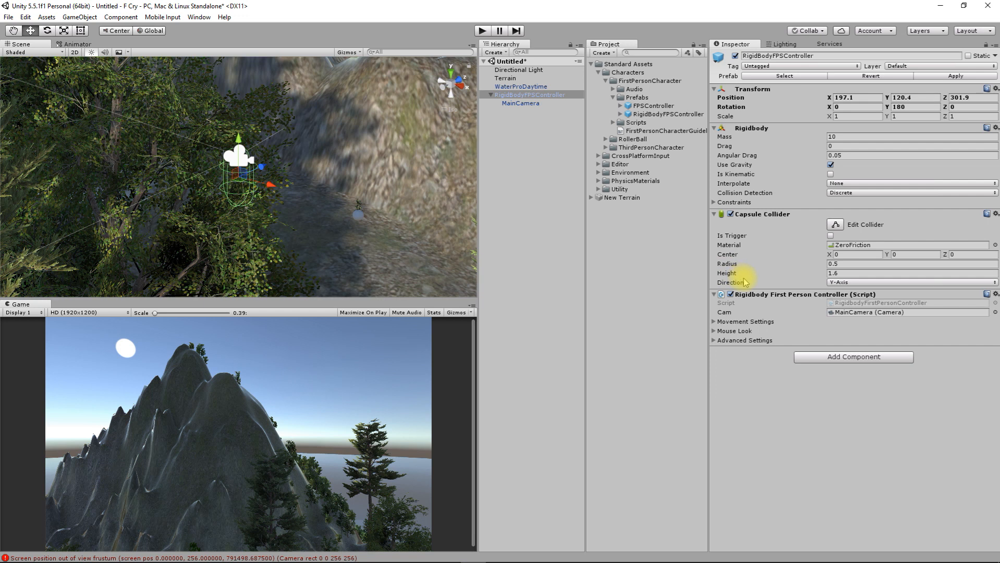
{"action": "left_click_drag", "start_coordinate": [816, 275], "coordinate": [853, 278]}
{"action": "key", "text": "BackSpace"}
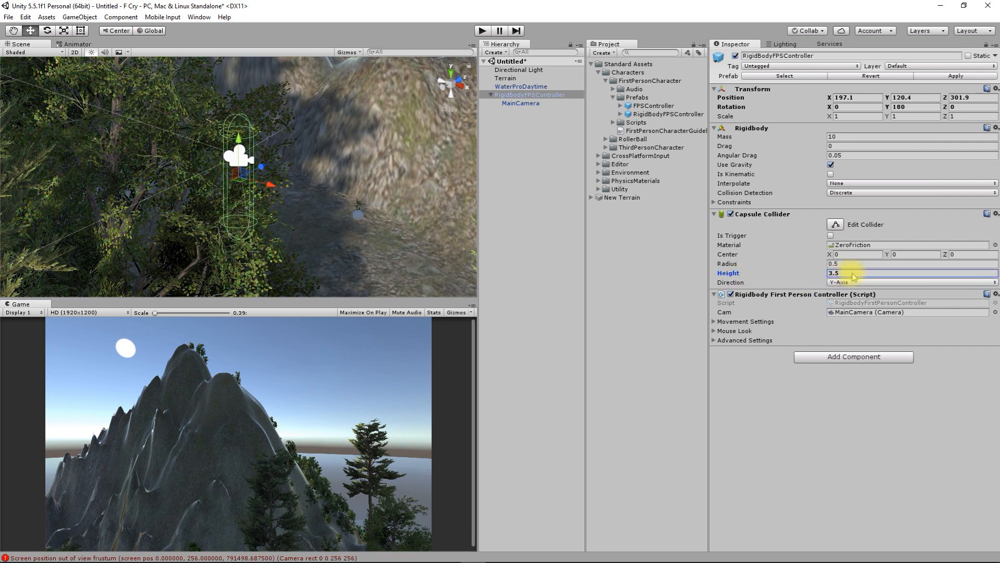
Step: Test the taller character by playing the scene, walking forward over the grass between the trees, and stopping play
{"action": "left_click", "coordinate": [481, 31]}
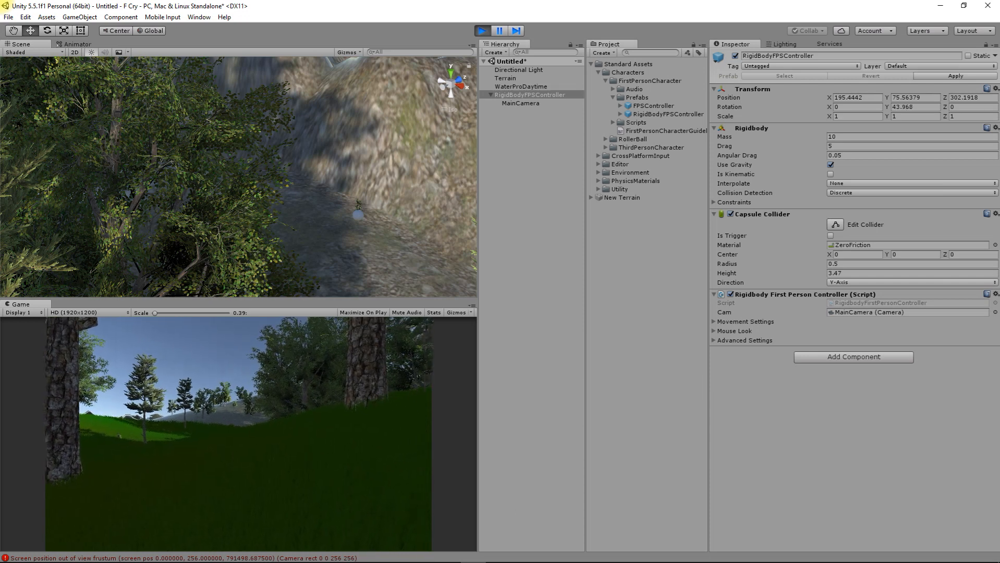
{"action": "key", "text": "w"}
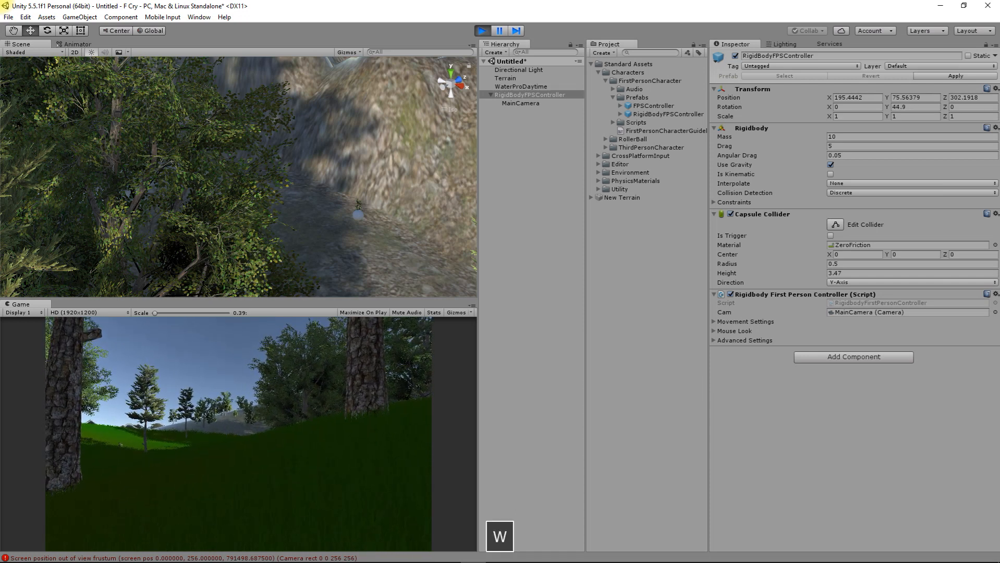
{"action": "key", "text": "w"}
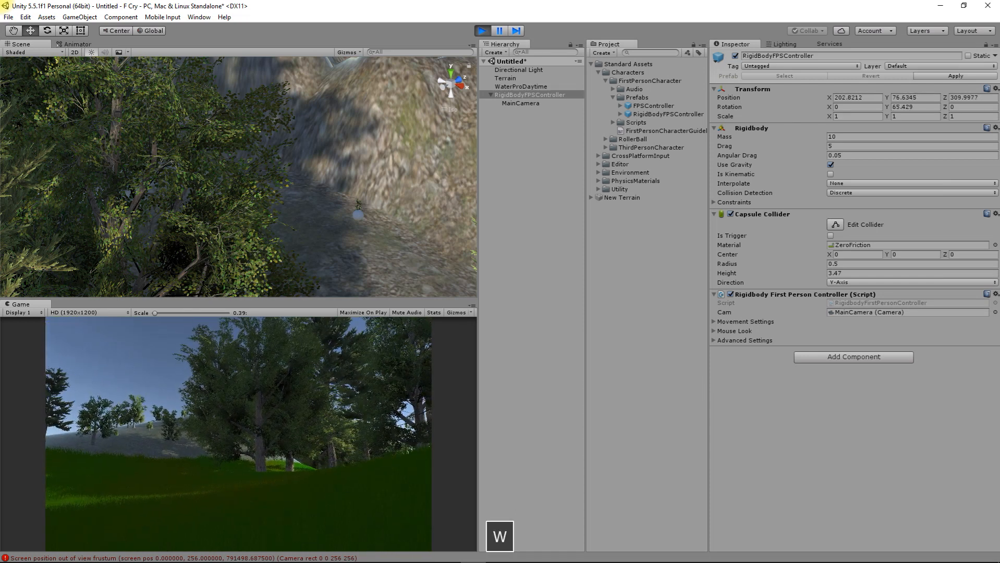
{"action": "key", "text": "w"}
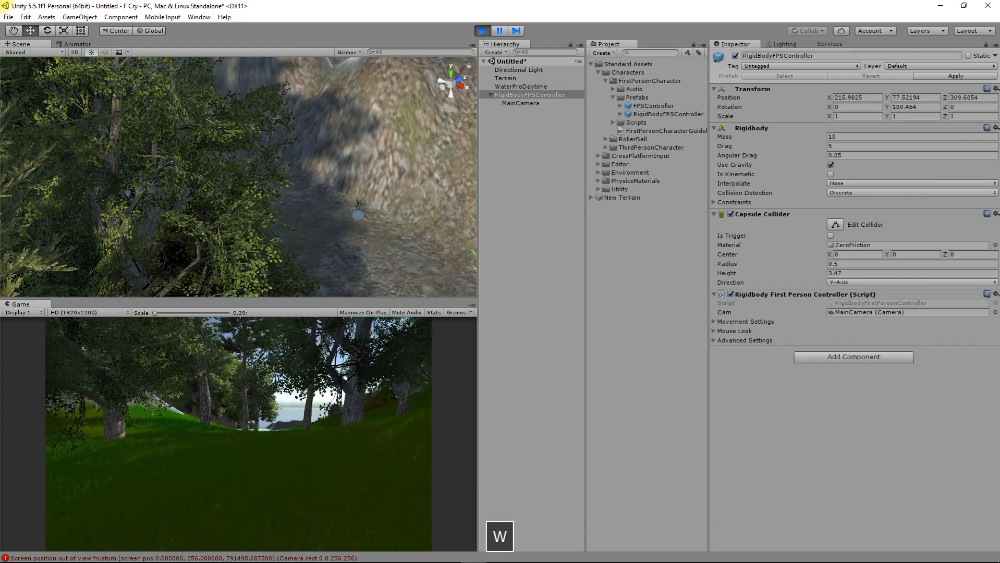
{"action": "key", "text": "w"}
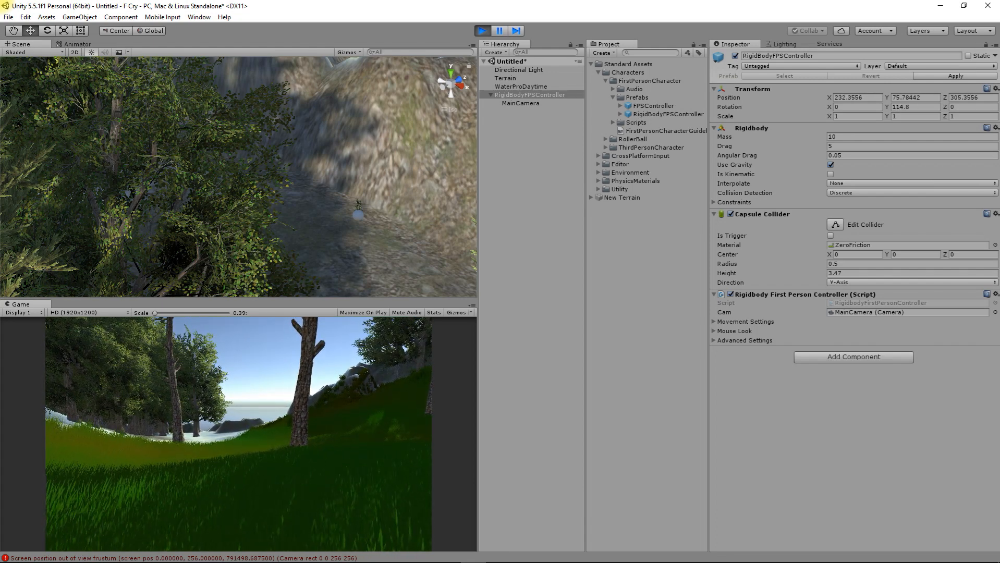
{"action": "key", "text": "Escape"}
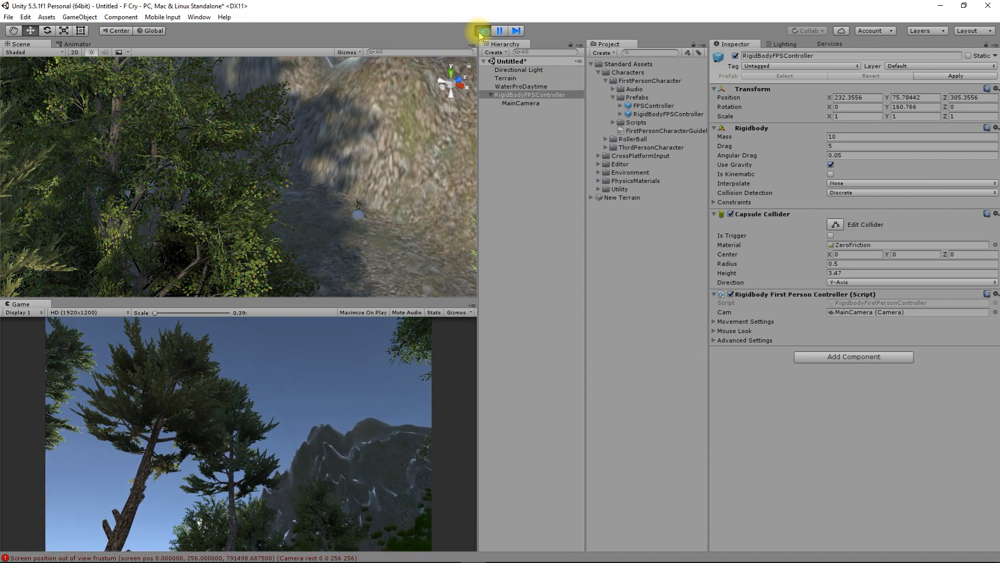
{"action": "left_click", "coordinate": [481, 30]}
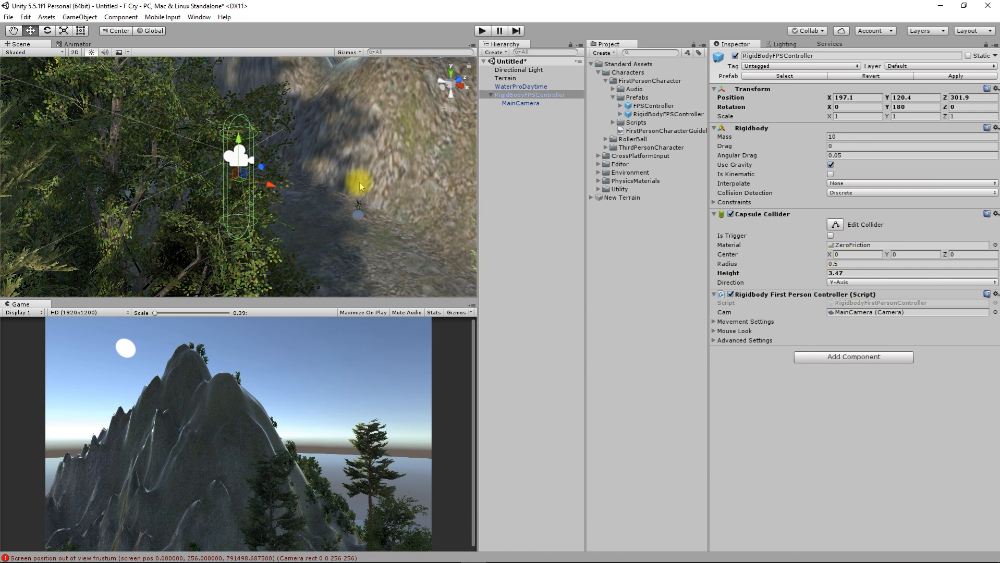
Step: Select the Terrain, enable Maximize On Play for the Game view, and briefly run the scene to test it
{"action": "left_click_drag", "start_coordinate": [231, 257], "coordinate": [938, 246], "text": "alt"}
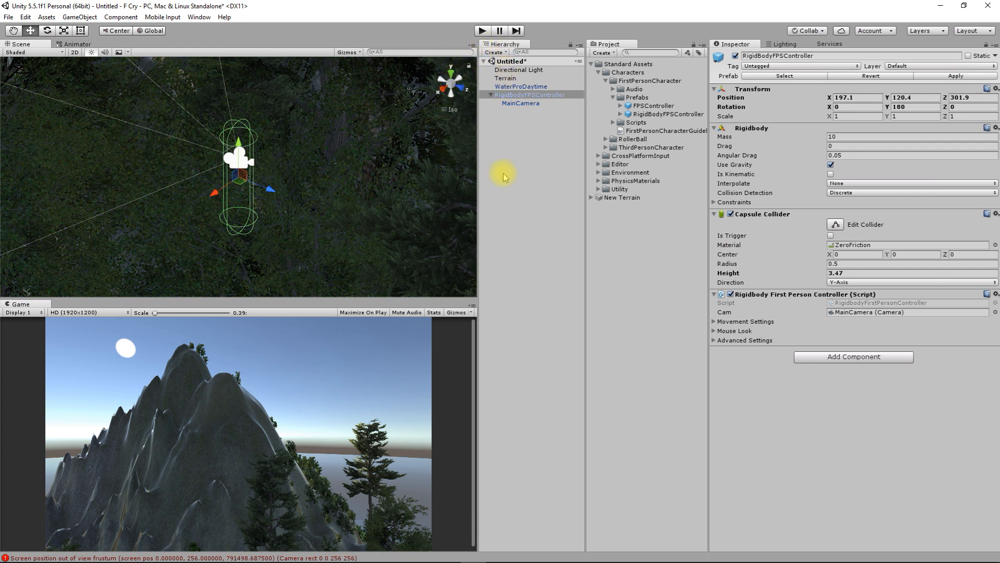
{"action": "left_click", "coordinate": [508, 86]}
{"action": "left_click", "coordinate": [505, 78]}
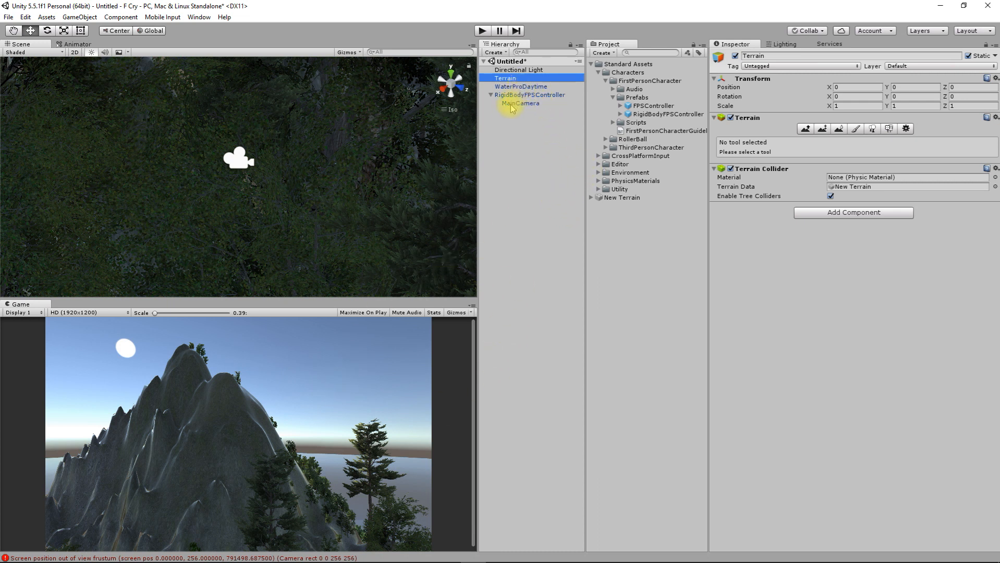
{"action": "left_click", "coordinate": [368, 314]}
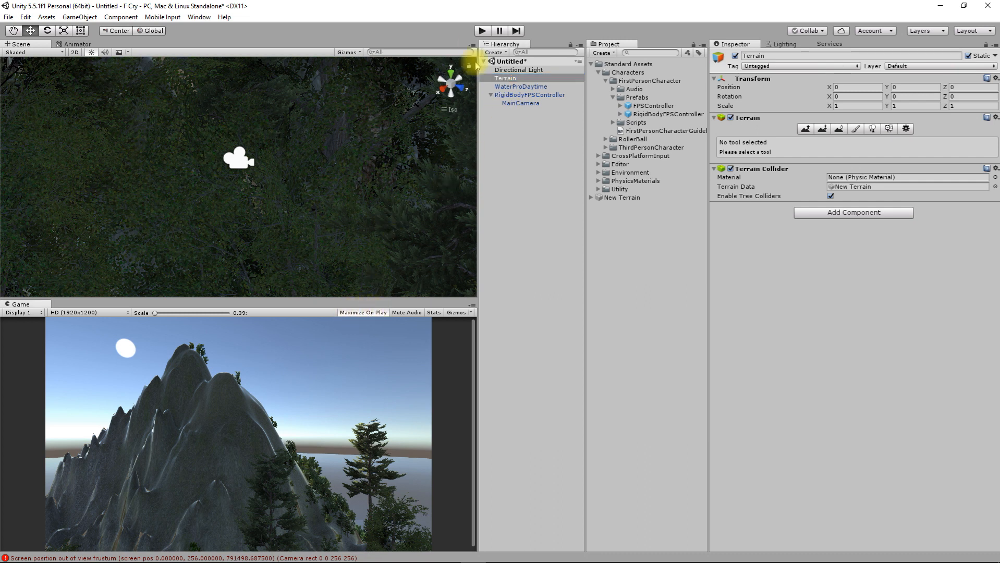
{"action": "left_click", "coordinate": [481, 30]}
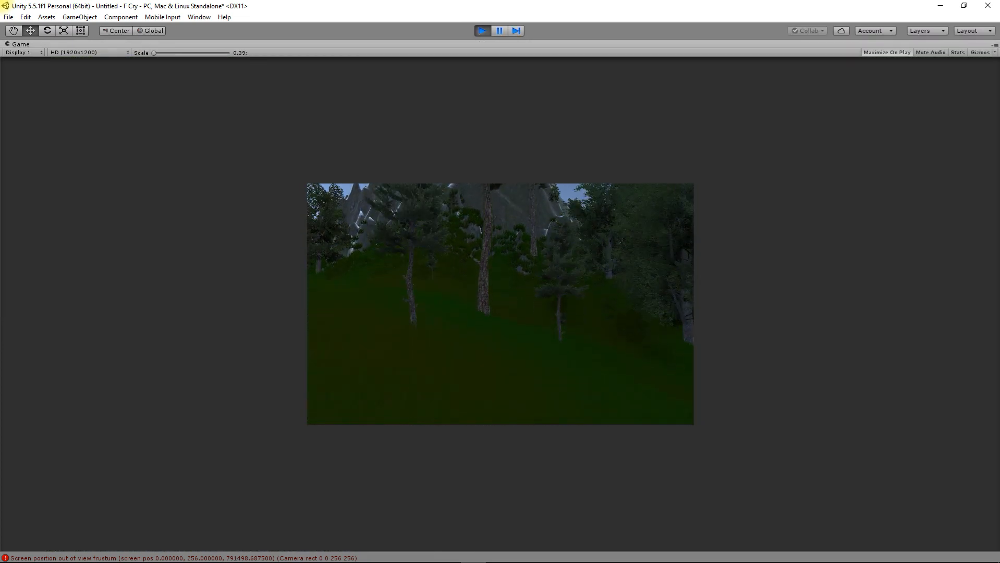
{"action": "key", "text": "Escape"}
{"action": "left_click", "coordinate": [482, 31]}
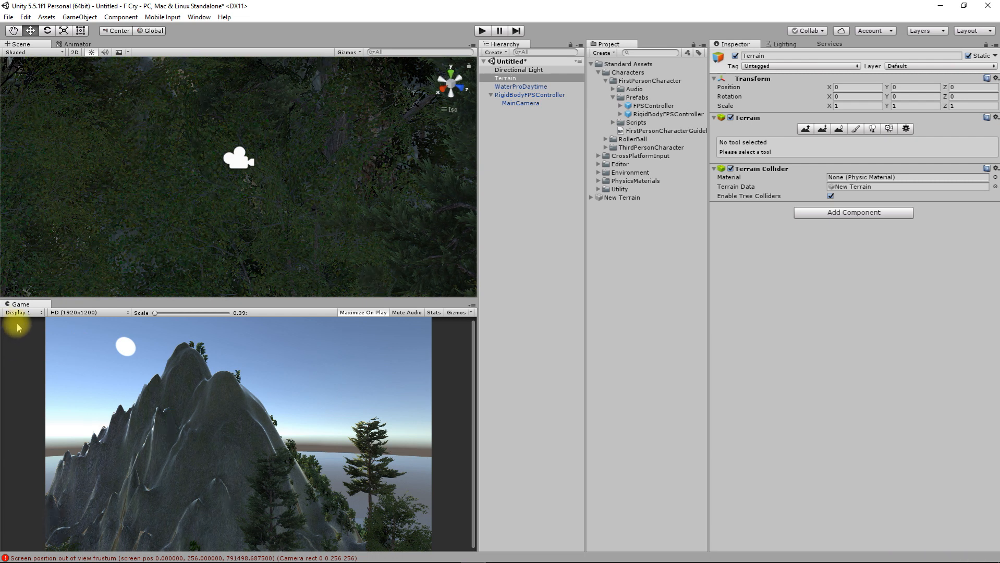
Step: Keep the Game view at HD (1920x1200) on Display 1 and set its scale to 1x
{"action": "left_click", "coordinate": [66, 313]}
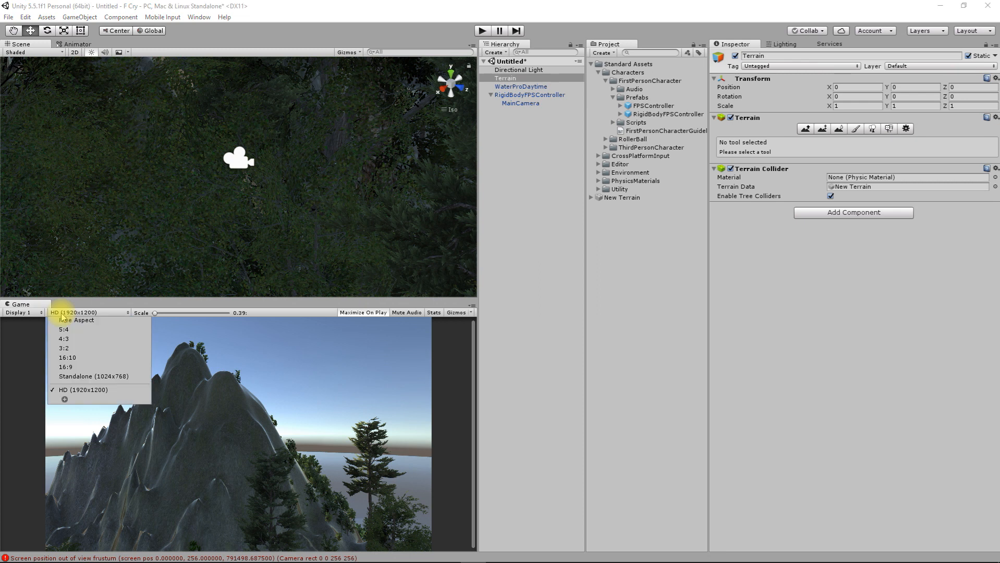
{"action": "left_click", "coordinate": [74, 390]}
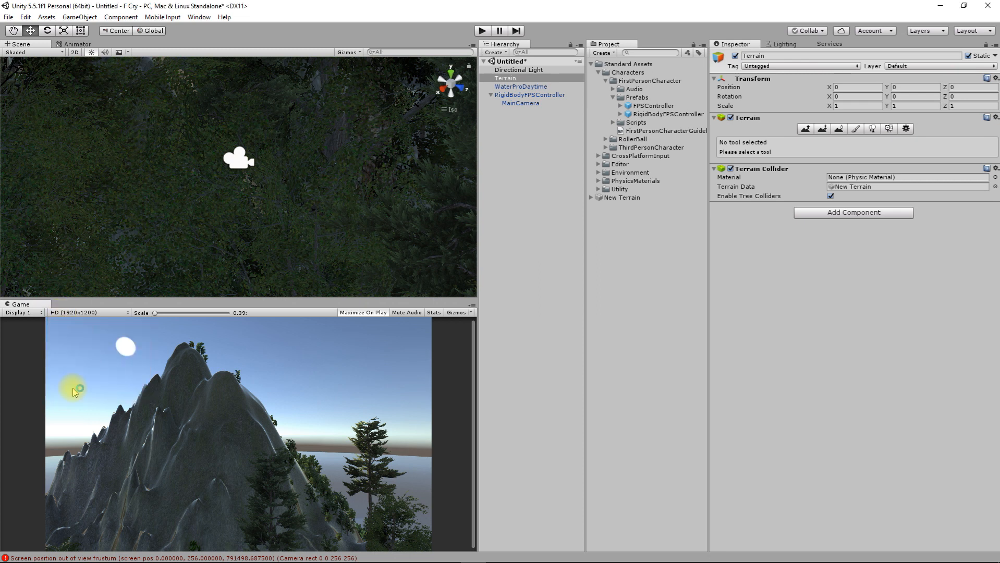
{"action": "left_click", "coordinate": [26, 313]}
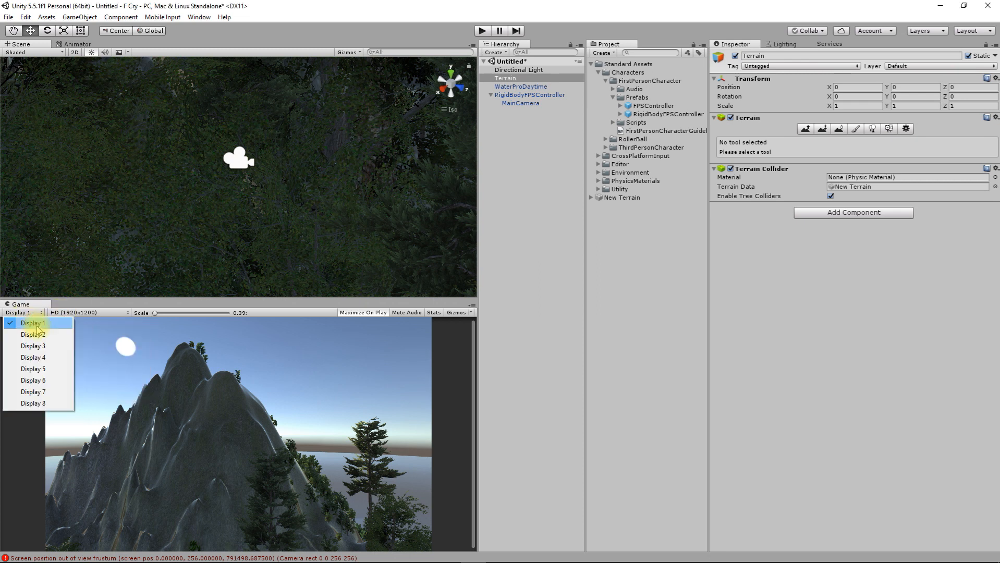
{"action": "left_click", "coordinate": [37, 325]}
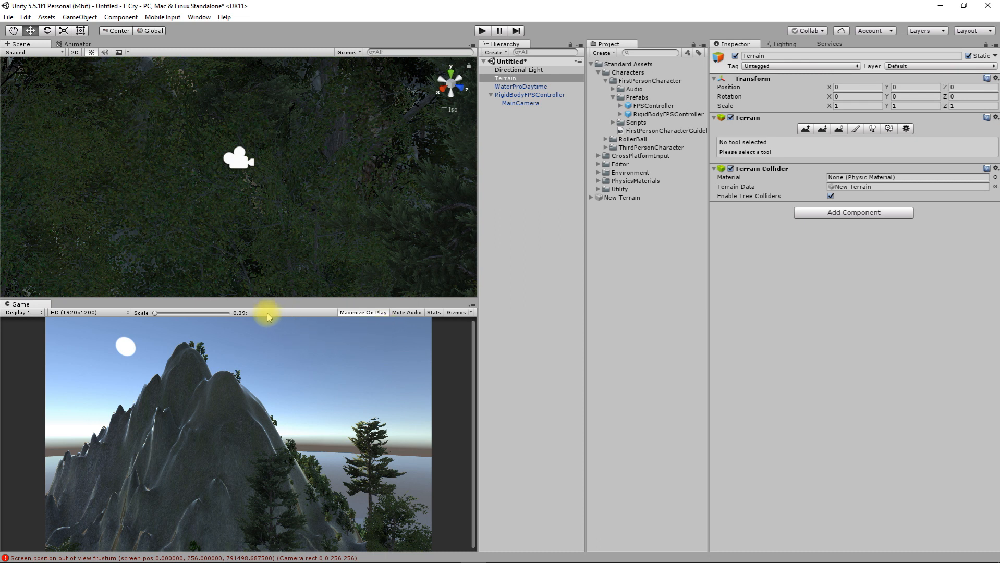
{"action": "left_click_drag", "start_coordinate": [155, 313], "coordinate": [182, 313]}
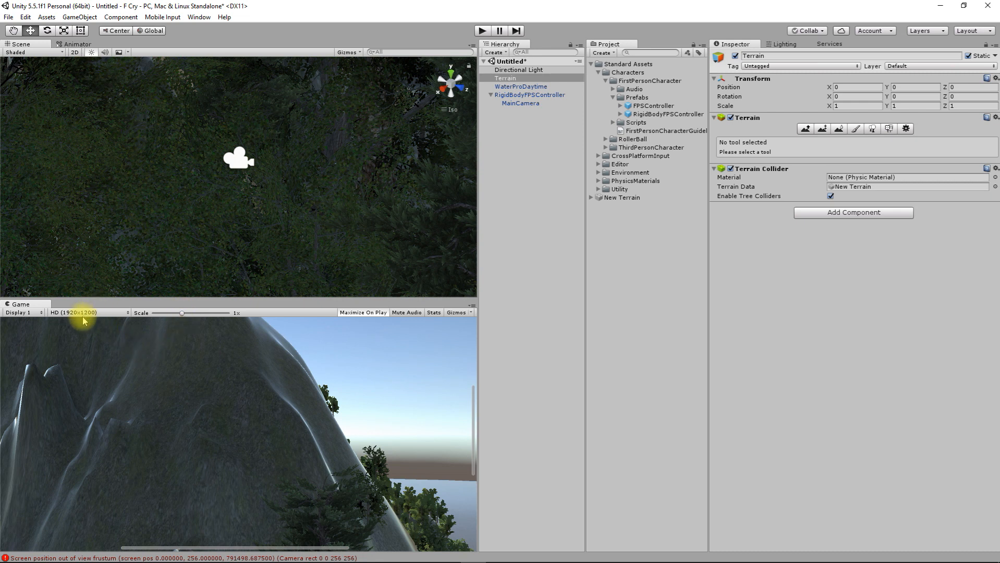
Step: Play the scene maximized and walk through the forest, ending with play stopped and the Game view scale at 0.38
{"action": "left_click", "coordinate": [483, 30]}
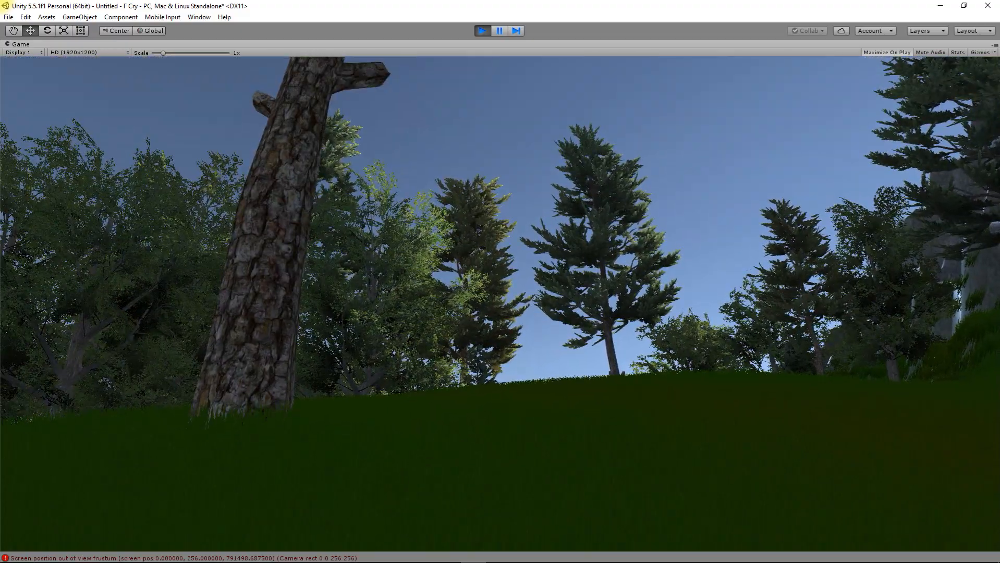
{"action": "key", "text": "w"}
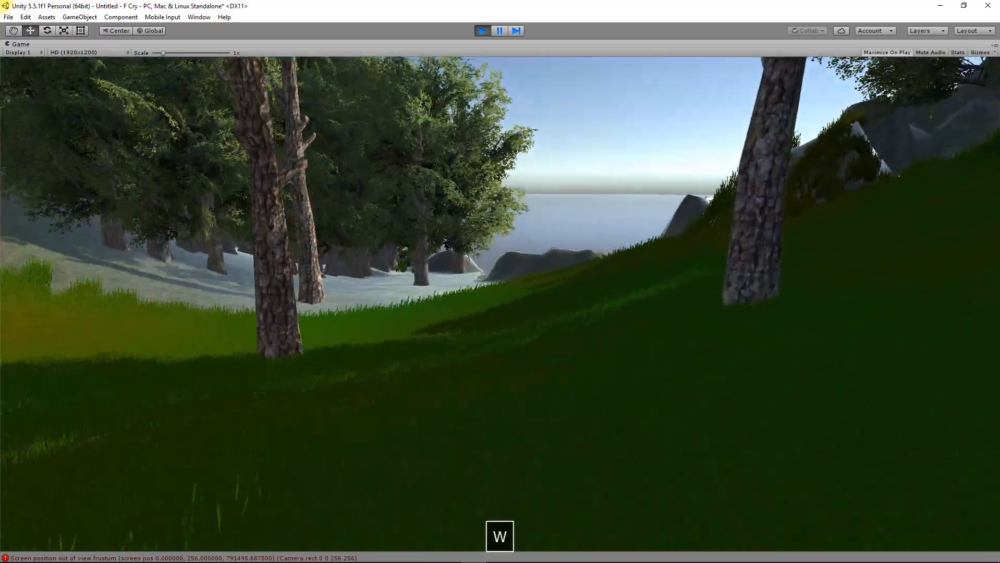
{"action": "key", "text": "w"}
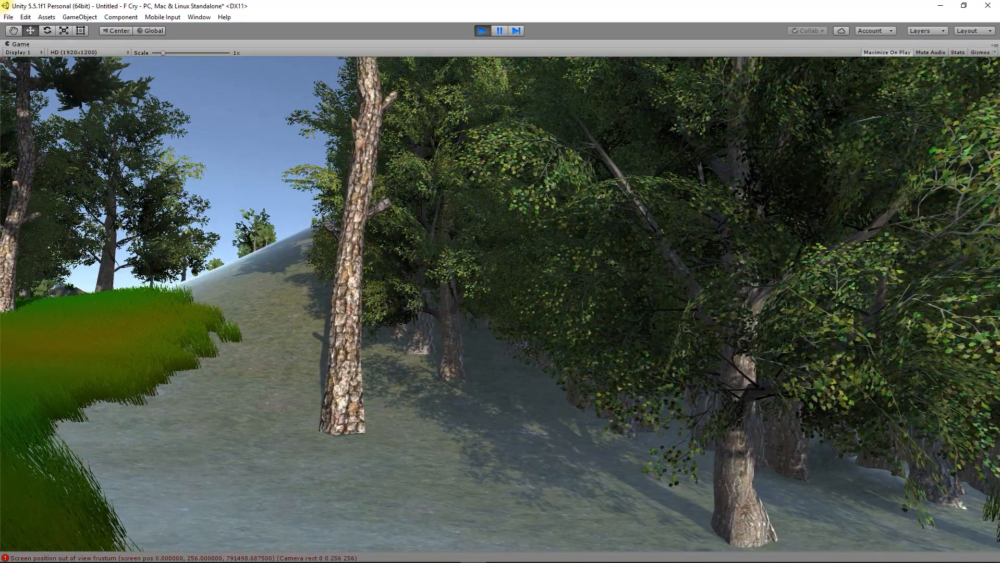
{"action": "key", "text": "w"}
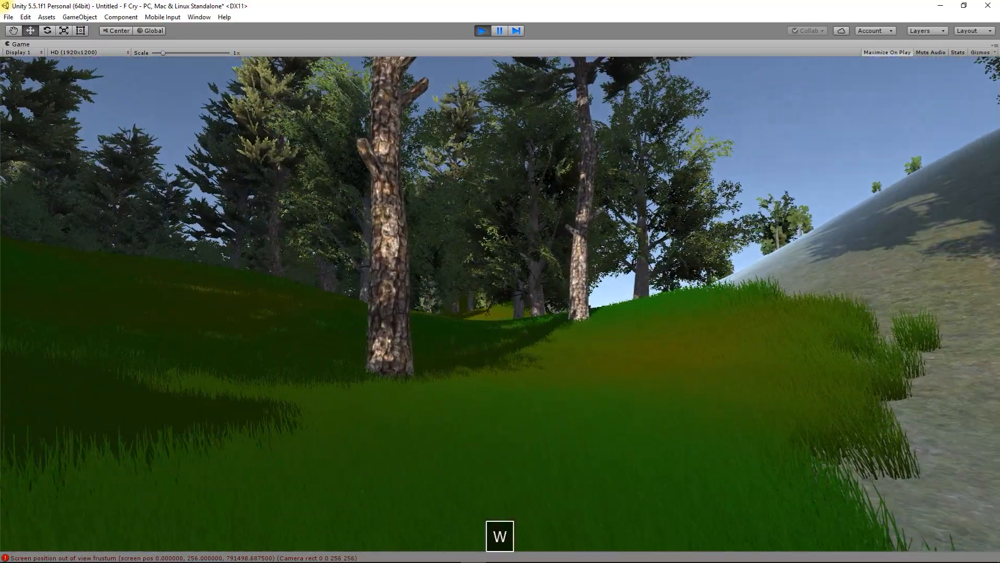
{"action": "key", "text": "Escape"}
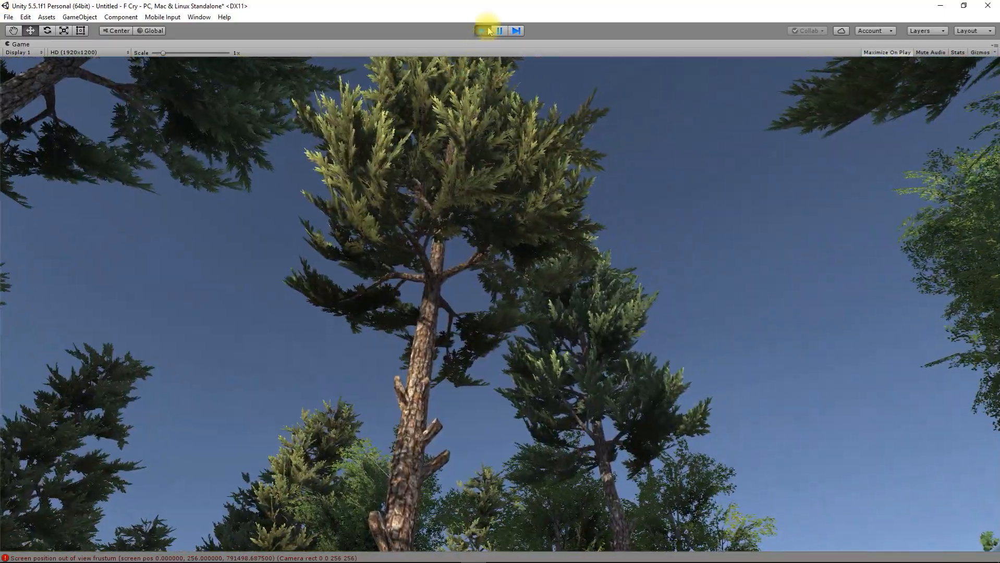
{"action": "left_click", "coordinate": [485, 29]}
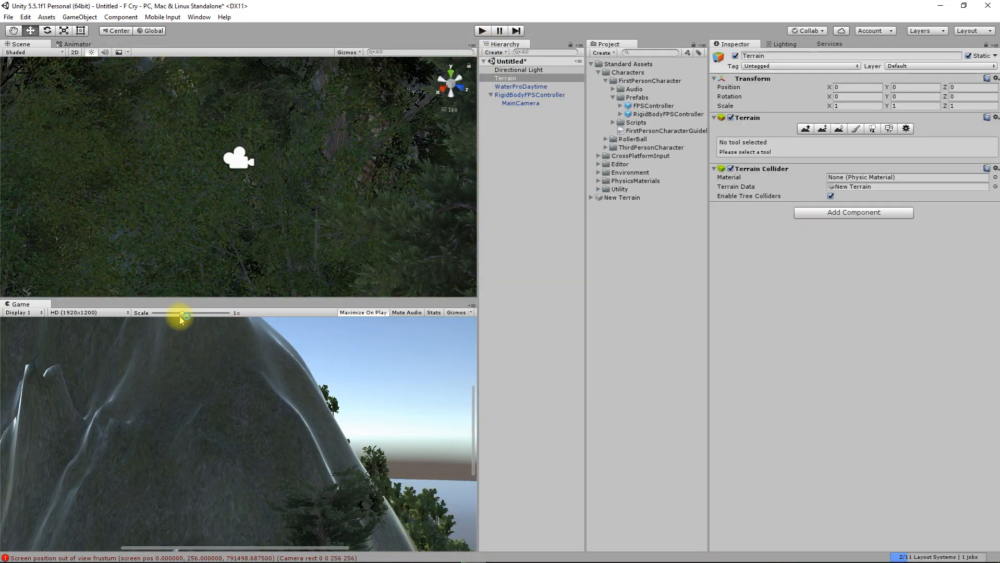
{"action": "left_click_drag", "start_coordinate": [179, 315], "coordinate": [154, 312]}
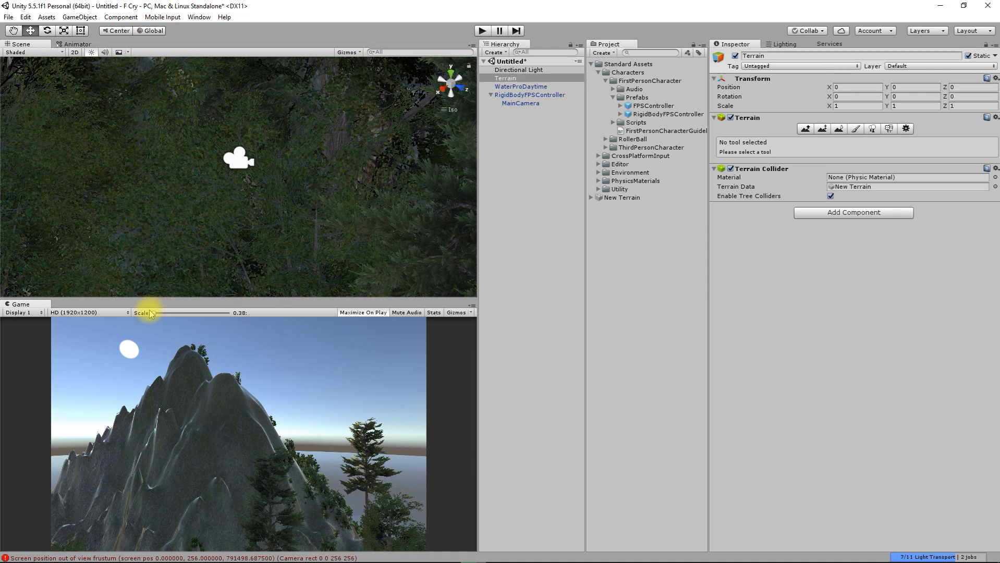